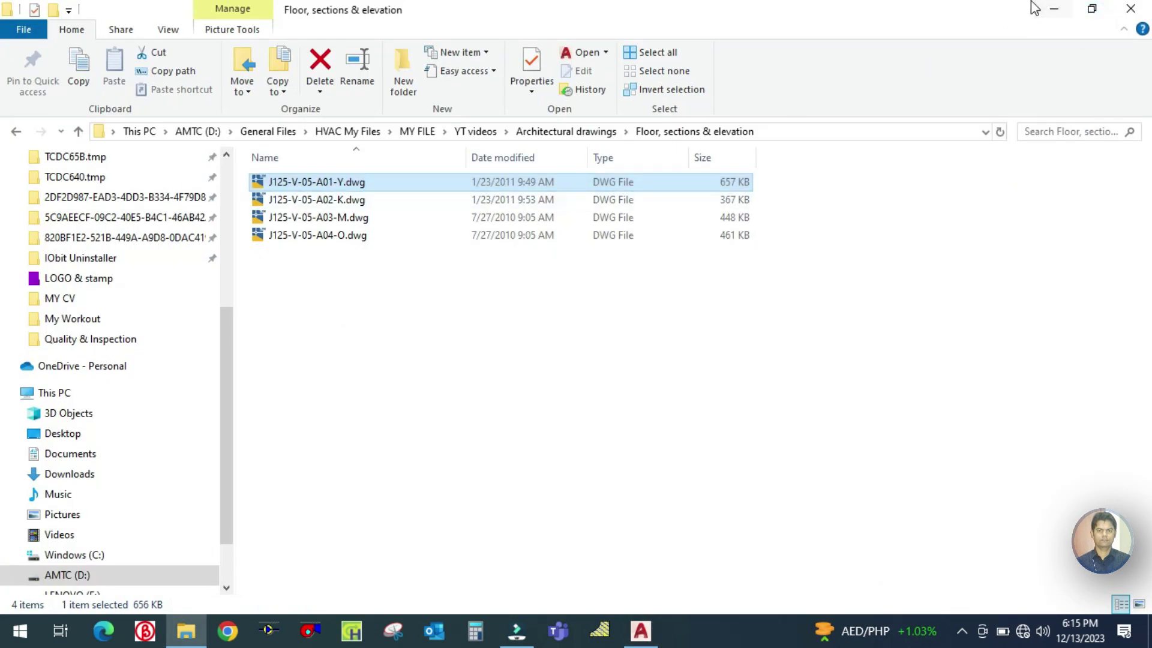
Open the Tonnage Calculation (Thumb Rule) workbook in Excel and clear the space names and room sizes in B4:D6.
{"action": "left_click", "coordinate": [1055, 8]}
{"action": "double_click", "coordinate": [92, 250]}
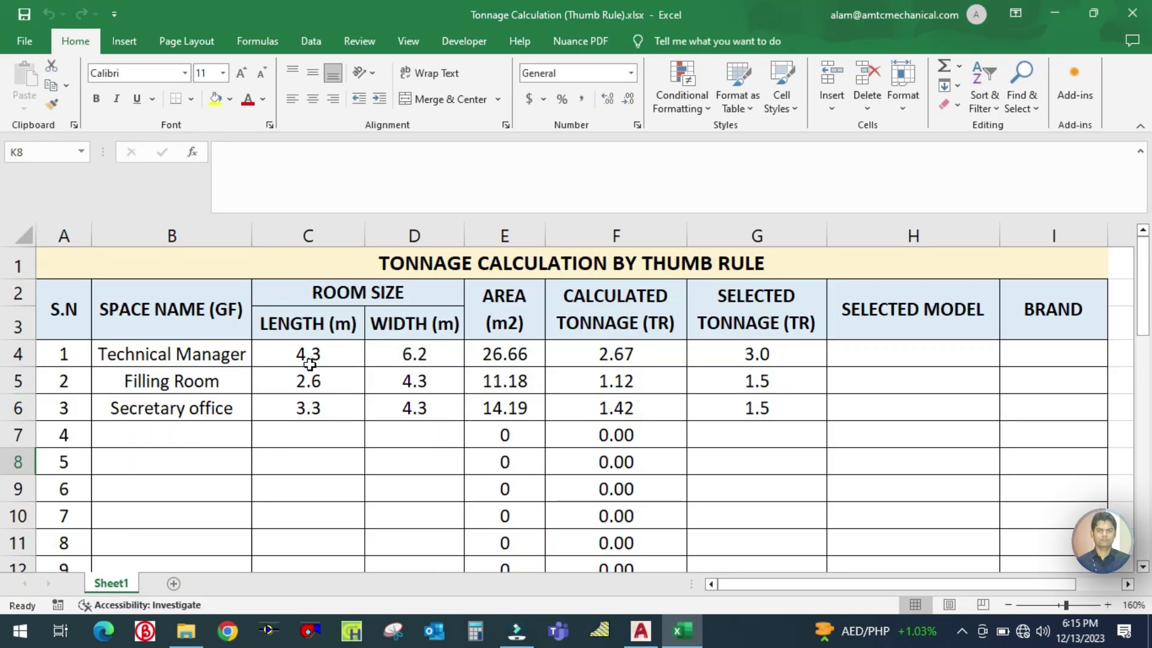
{"action": "left_click_drag", "start_coordinate": [170, 357], "coordinate": [393, 406]}
{"action": "key", "text": "Delete"}
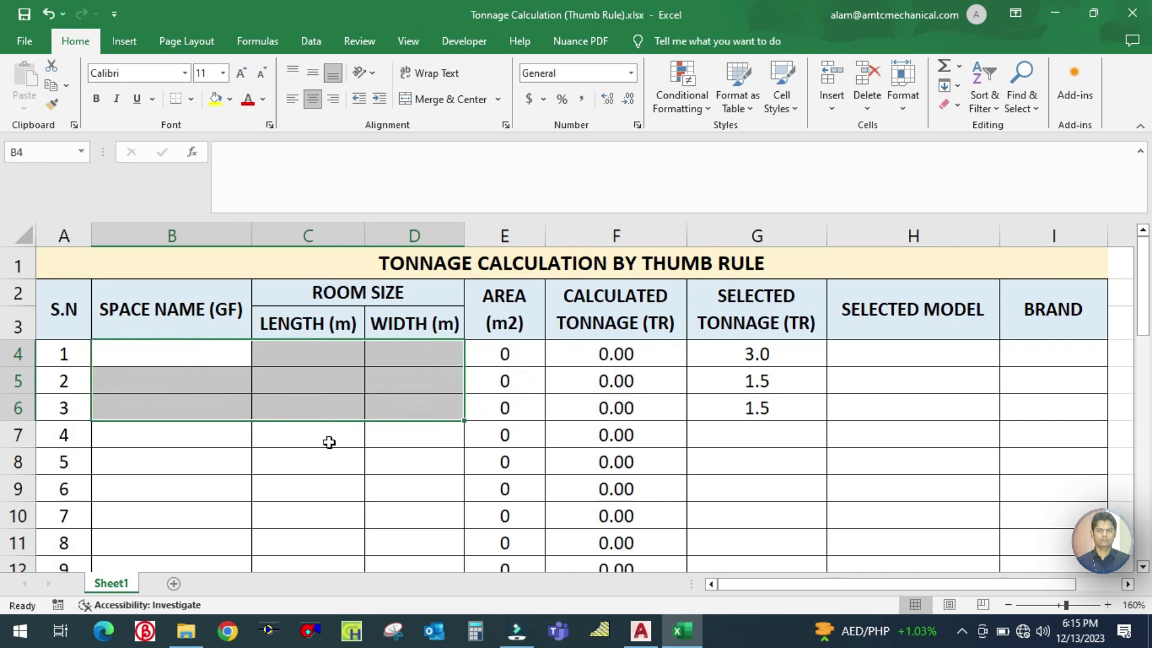
{"action": "left_click", "coordinate": [315, 454]}
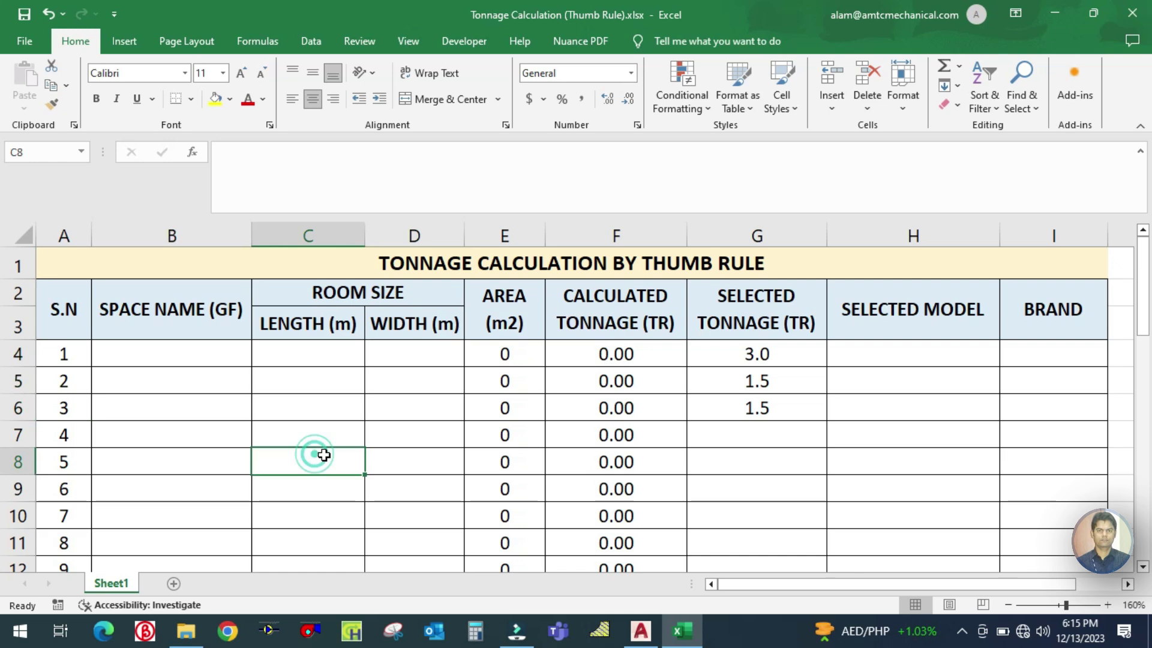
Switch to the AutoCAD floor plan and examine the Technical Mngr room and its neighbouring offices.
{"action": "left_click", "coordinate": [641, 633]}
{"action": "scroll", "coordinate": [221, 366], "scroll_direction": "up", "scroll_amount": 3}
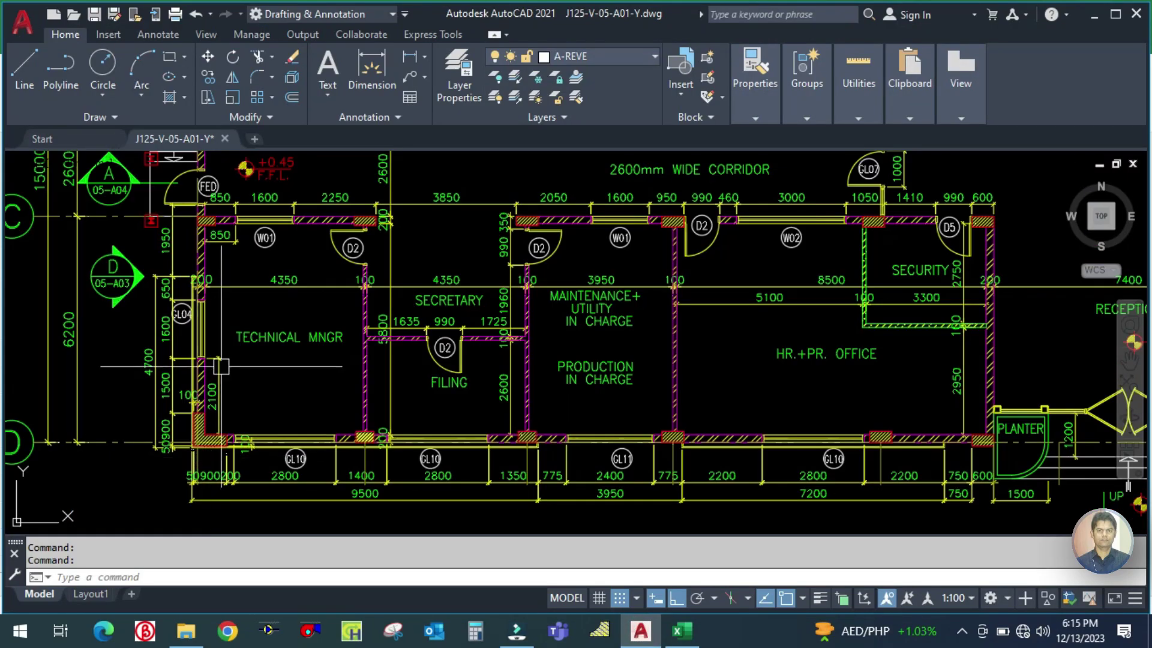
{"action": "left_click_drag", "start_coordinate": [340, 400], "coordinate": [417, 417]}
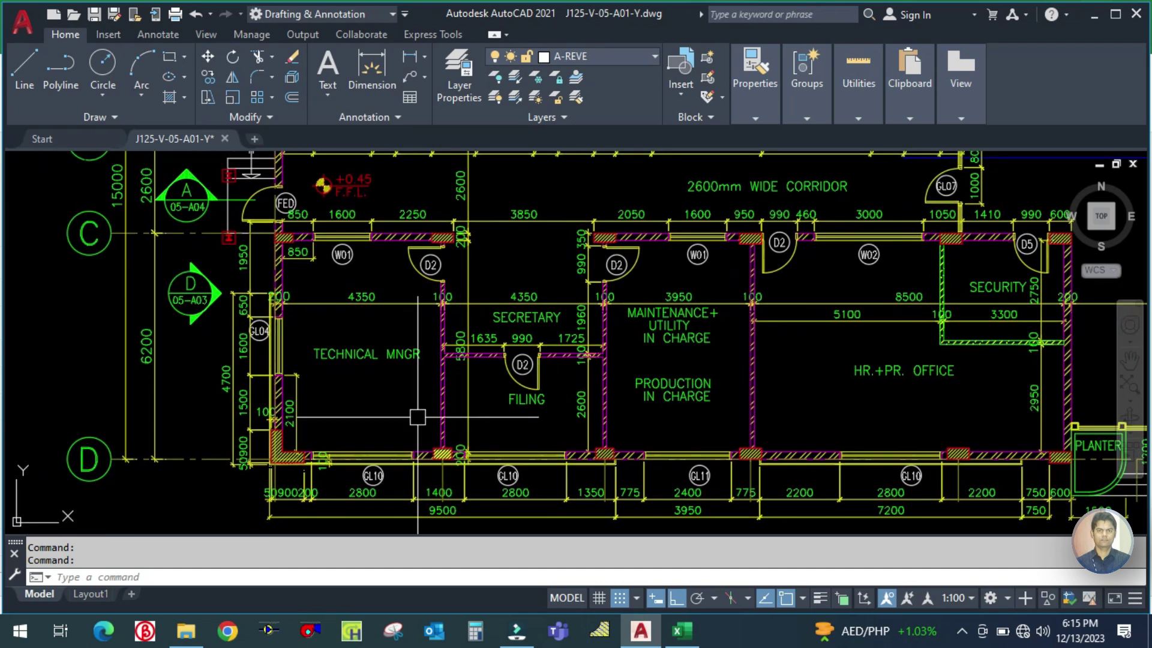
{"action": "right_click", "coordinate": [418, 416]}
{"action": "left_click", "coordinate": [398, 387]}
{"action": "left_click", "coordinate": [367, 390]}
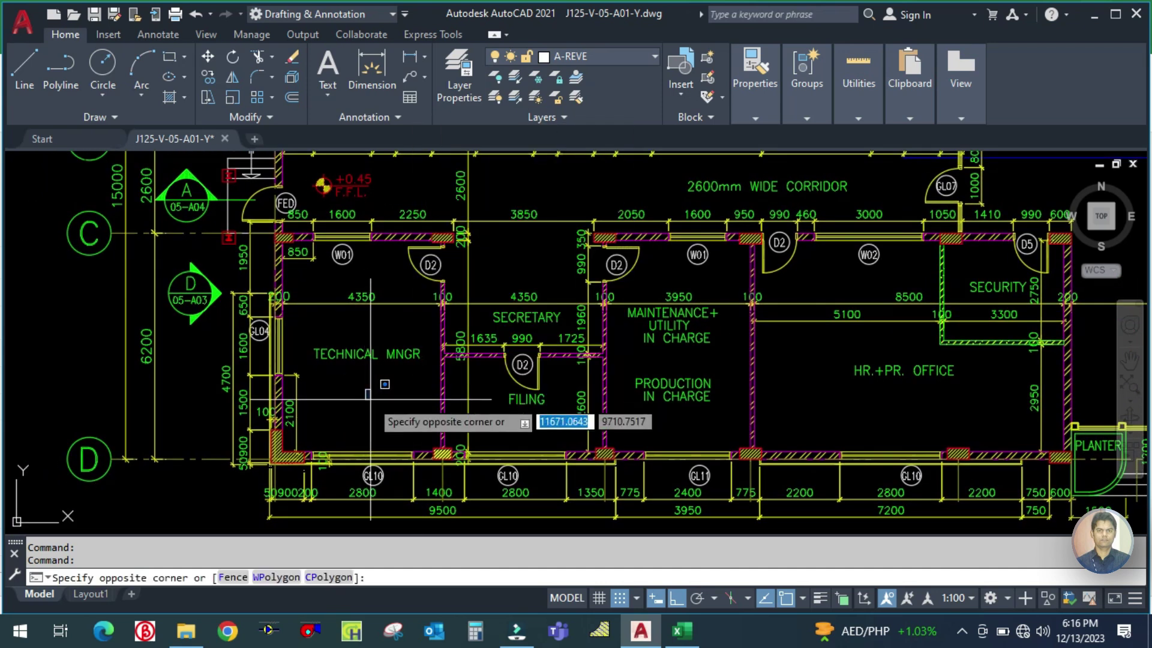
{"action": "left_click", "coordinate": [370, 398]}
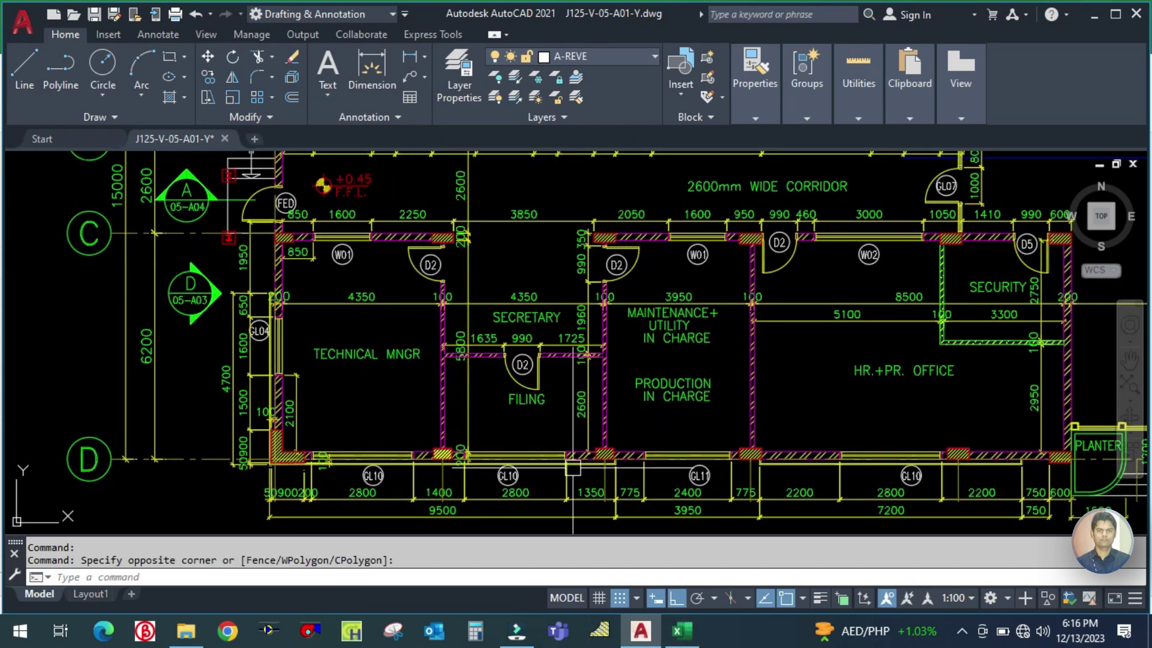
Return to the Excel sheet and review its title and the S.N and SPACE NAME (GF) columns.
{"action": "left_click", "coordinate": [683, 631]}
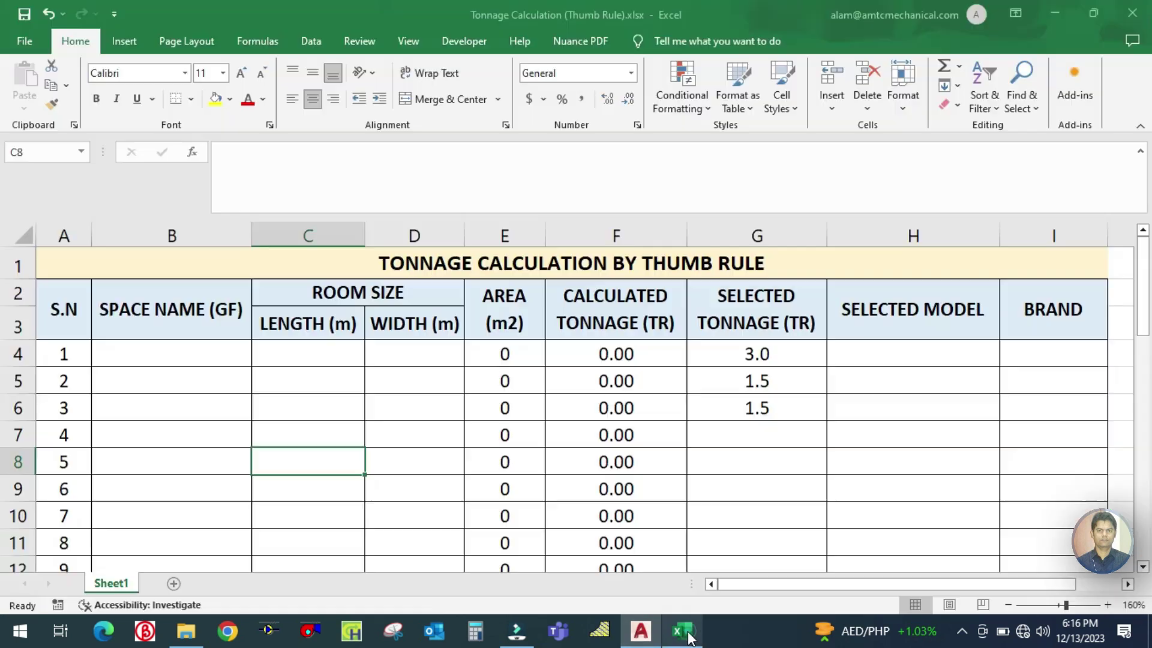
{"action": "left_click", "coordinate": [191, 354]}
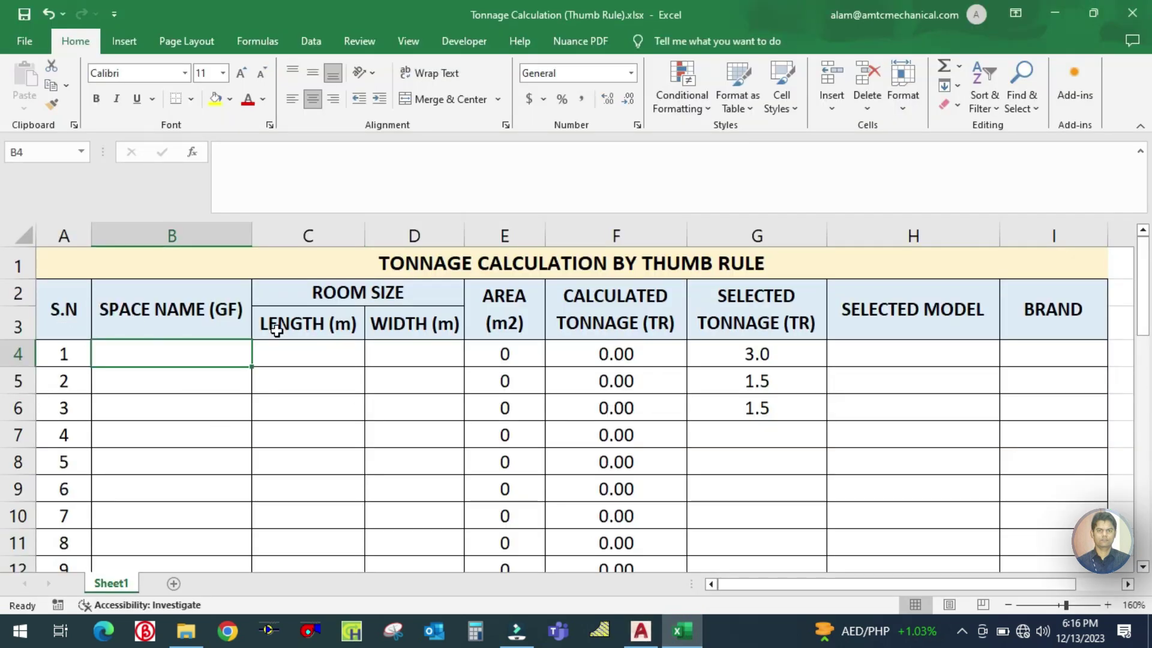
{"action": "left_click", "coordinate": [540, 265]}
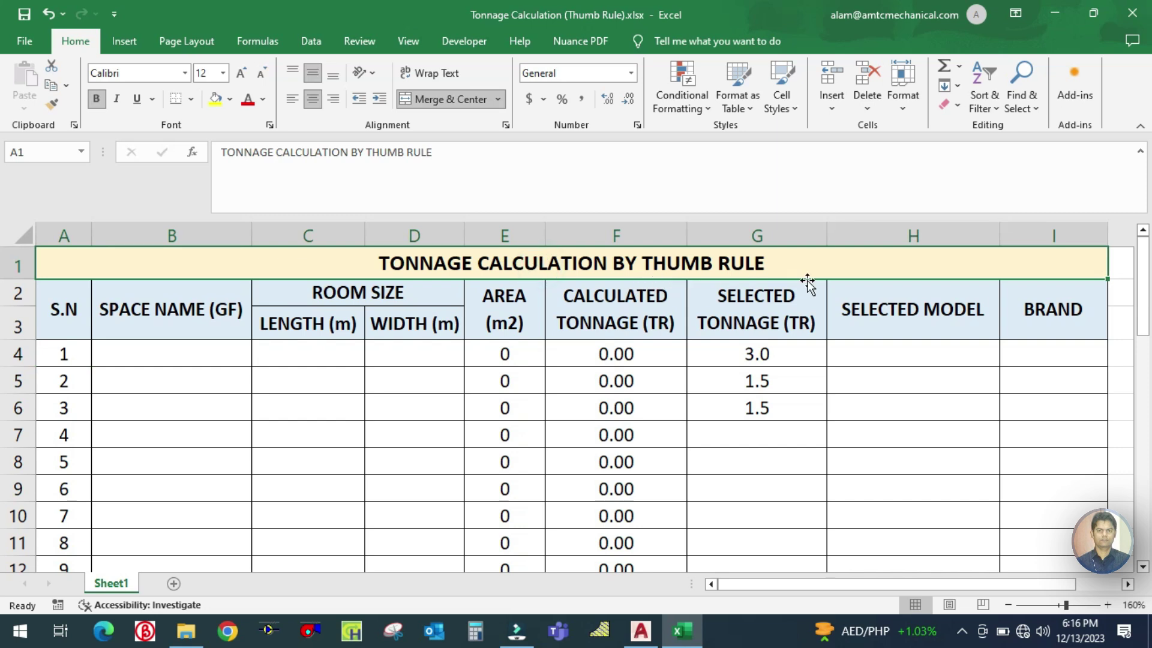
{"action": "left_click", "coordinate": [196, 385]}
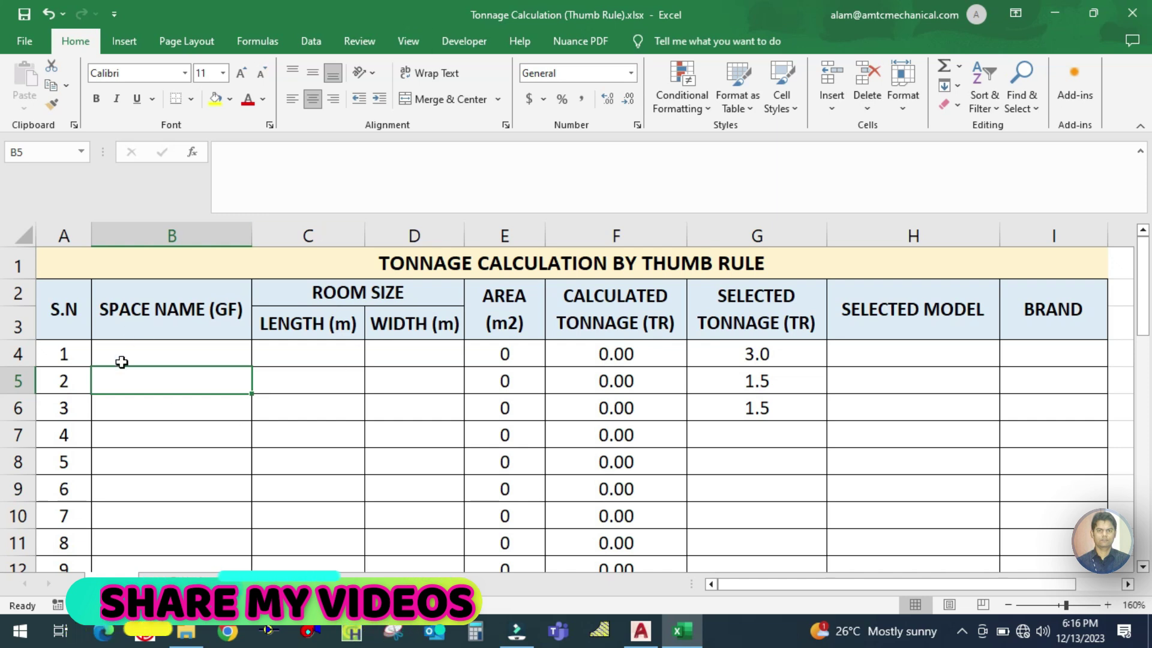
{"action": "left_click", "coordinate": [162, 359]}
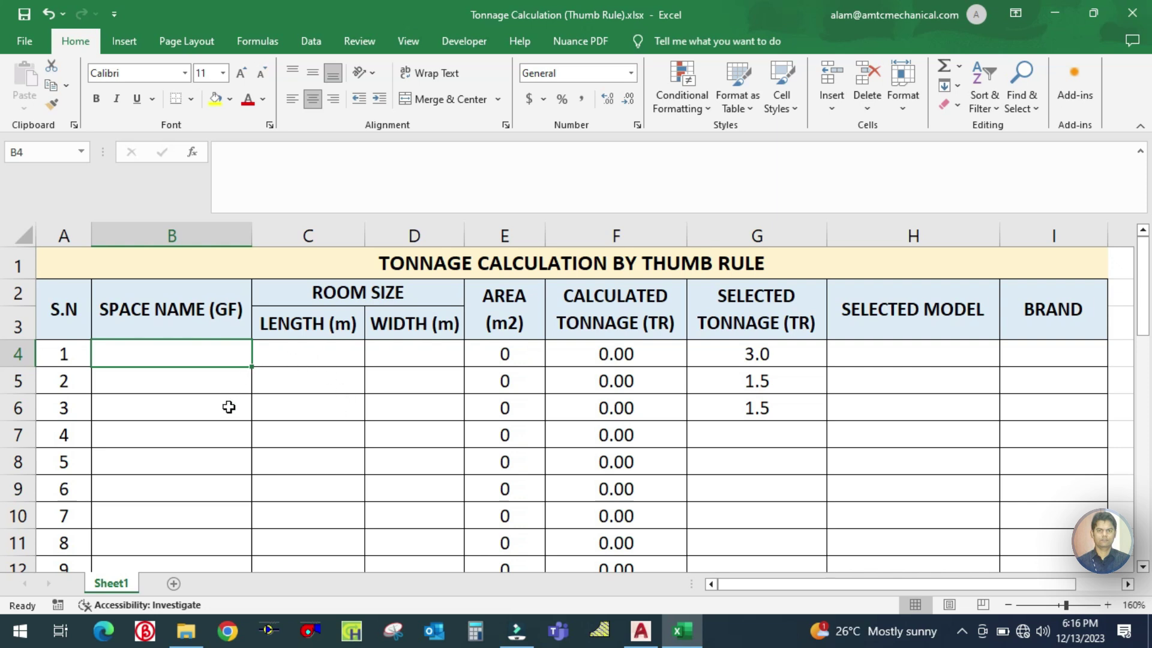
{"action": "left_click", "coordinate": [189, 312]}
{"action": "left_click", "coordinate": [64, 310]}
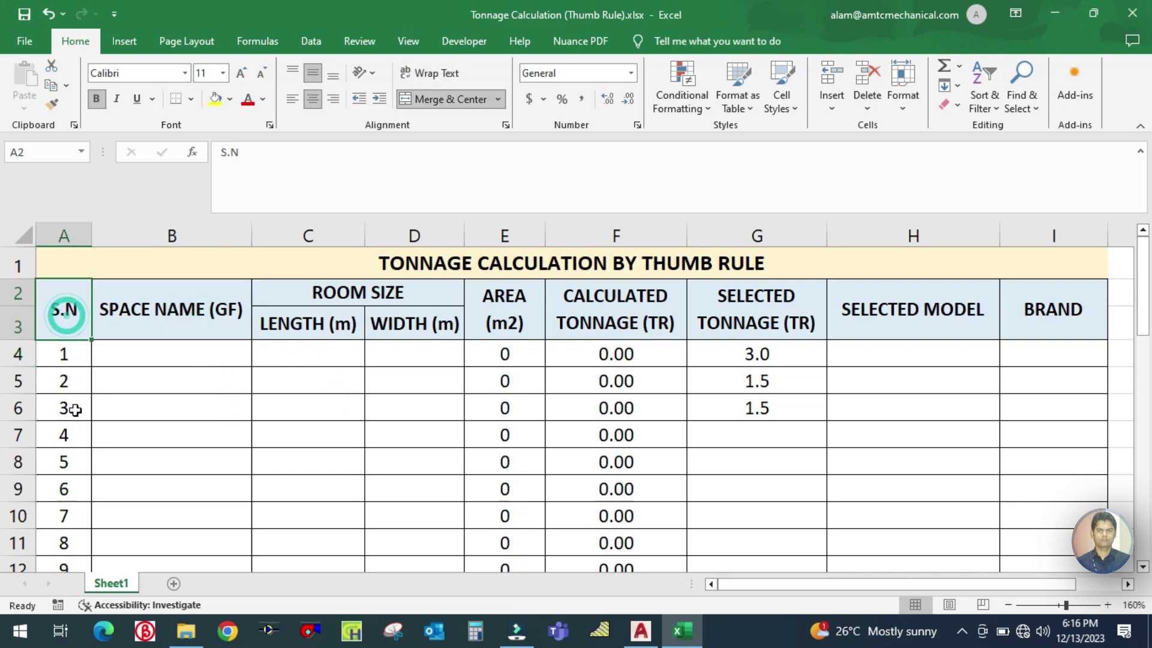
{"action": "left_click", "coordinate": [76, 425]}
{"action": "left_click", "coordinate": [147, 294]}
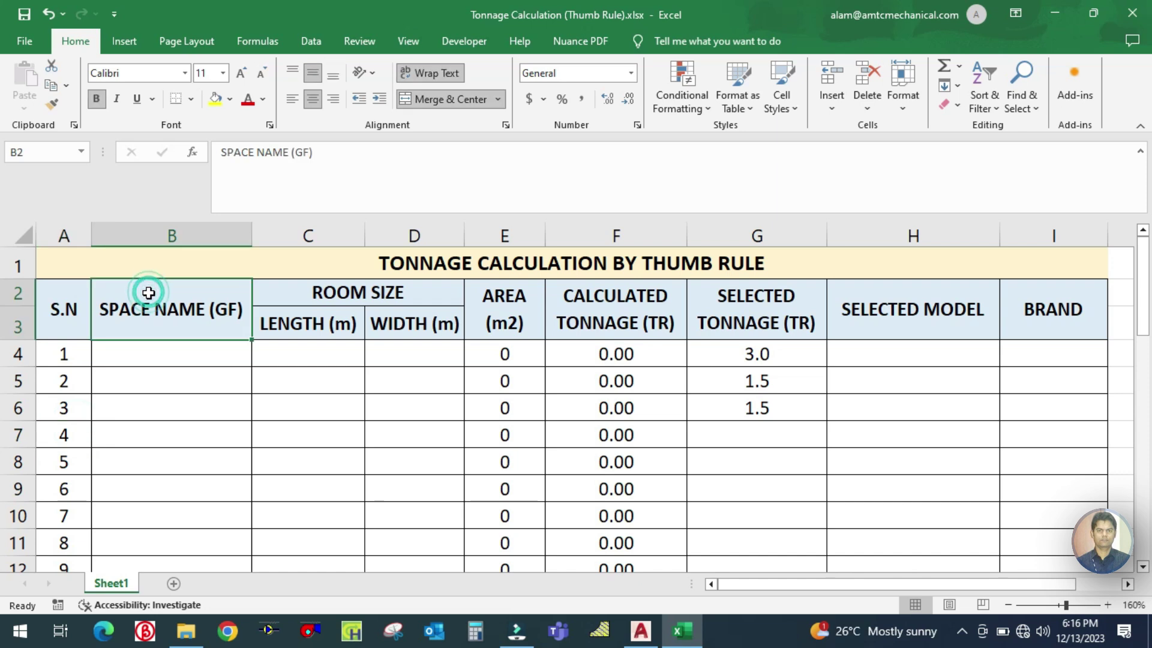
{"action": "left_click", "coordinate": [156, 351]}
{"action": "left_click", "coordinate": [160, 323]}
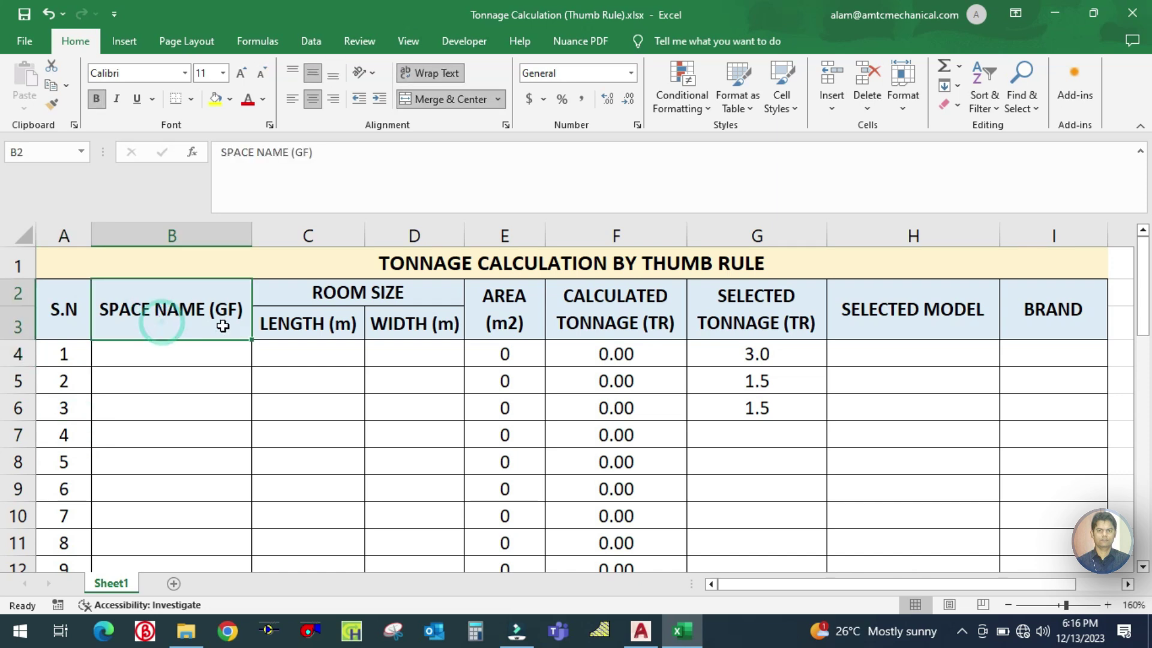
Check the first room's name in the AutoCAD plan and enter "Technical manager" as the first space name in Excel cell B4.
{"action": "left_click", "coordinate": [638, 629]}
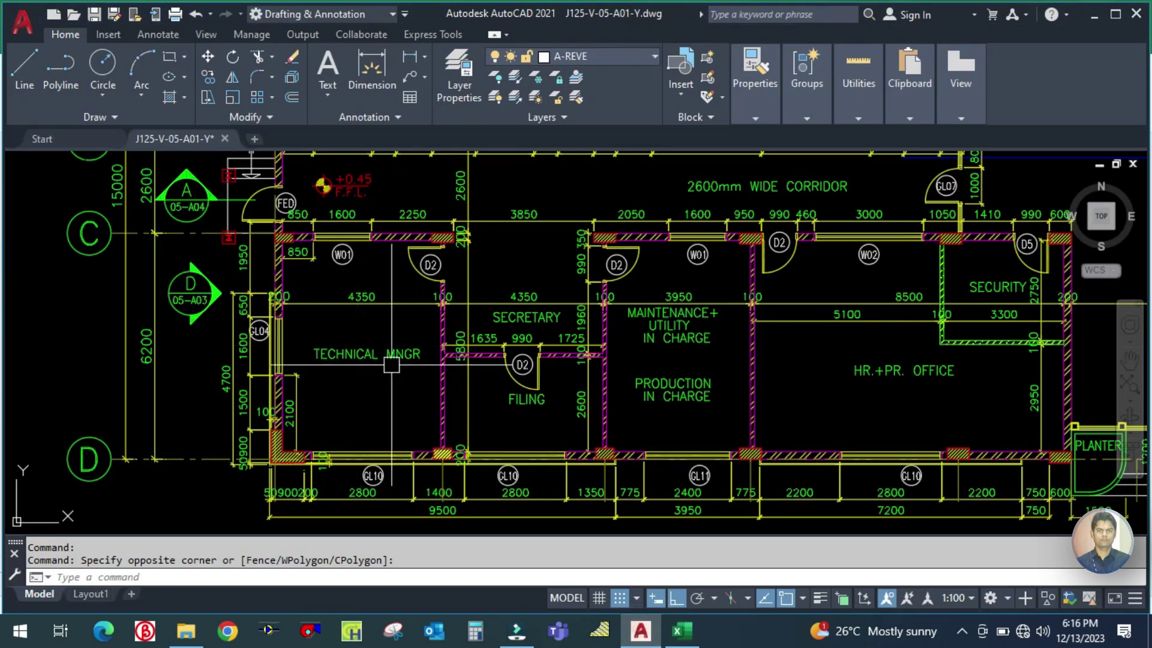
{"action": "left_click", "coordinate": [693, 641]}
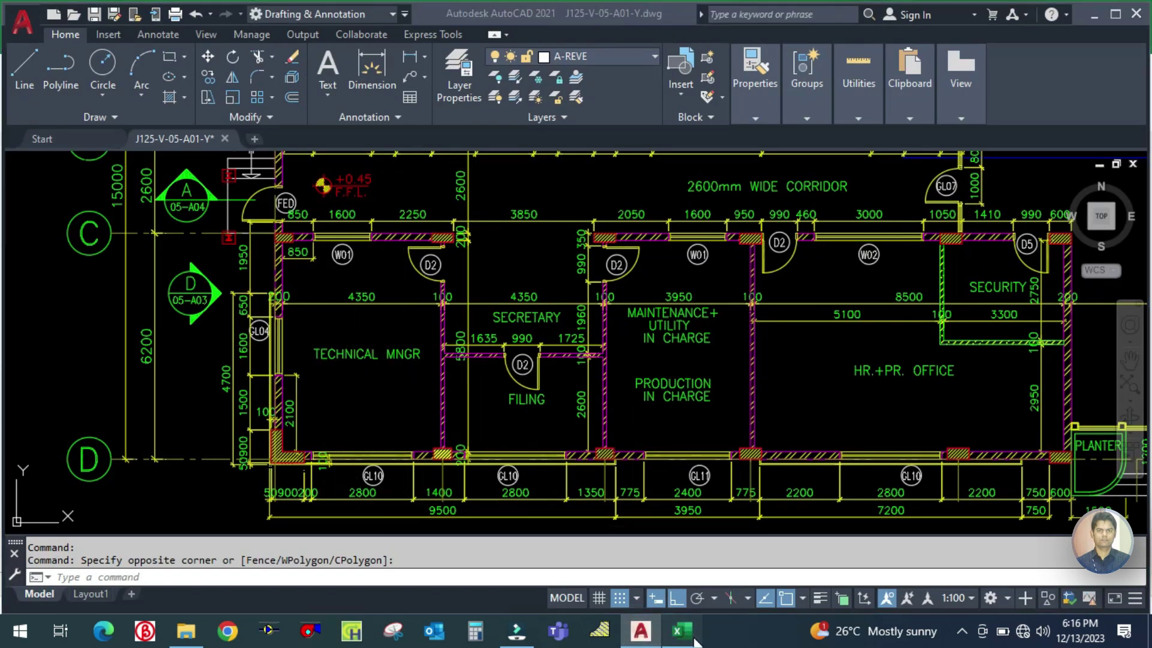
{"action": "left_click", "coordinate": [217, 352]}
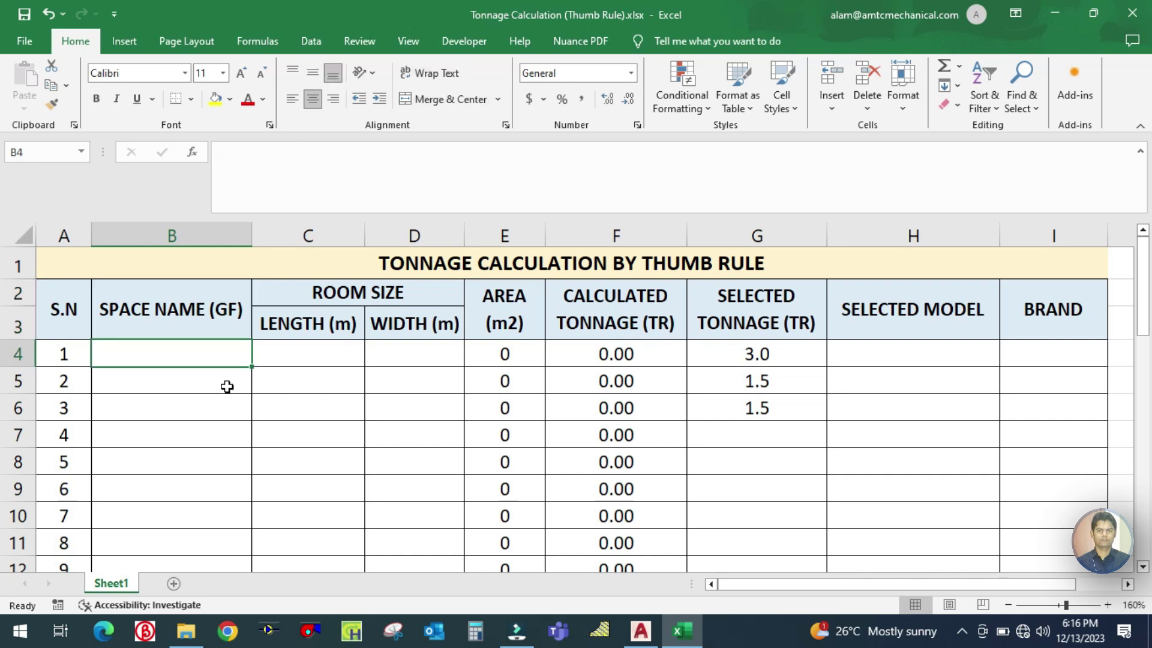
{"action": "type", "text": "T"}
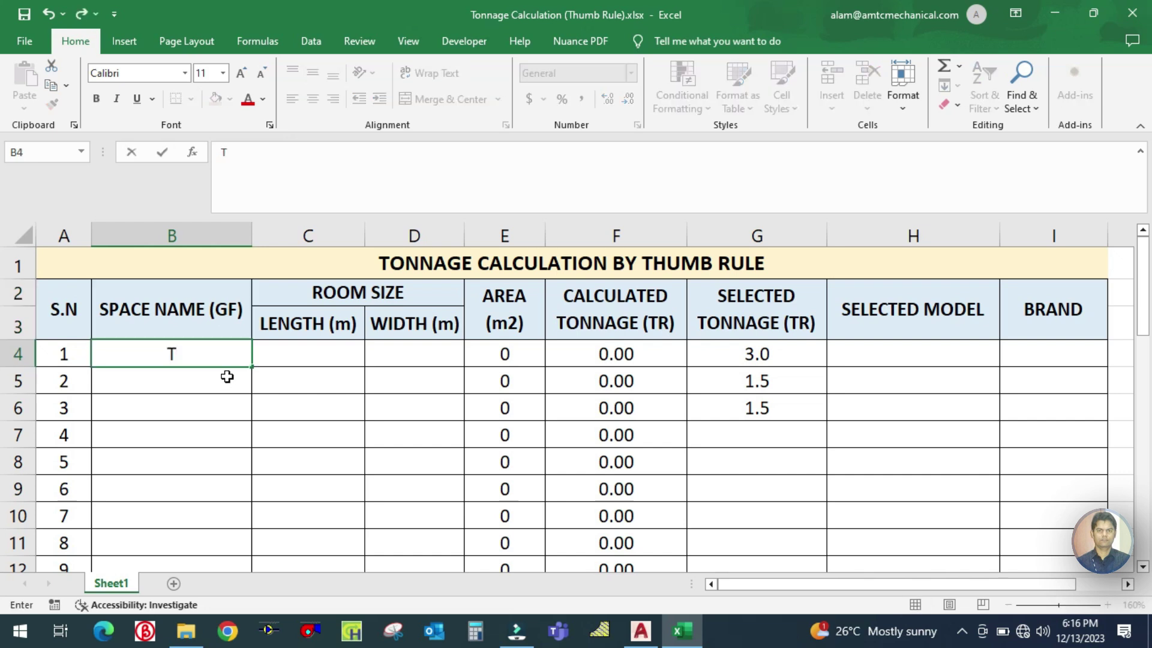
{"action": "type", "text": "echnical "}
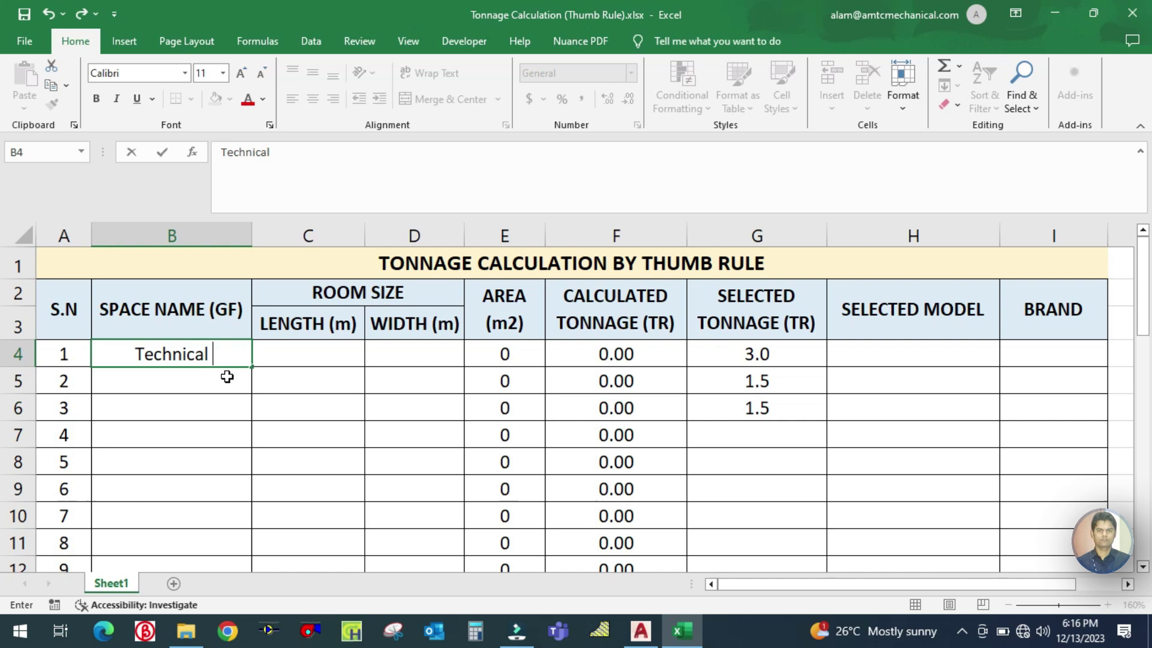
{"action": "type", "text": "manager"}
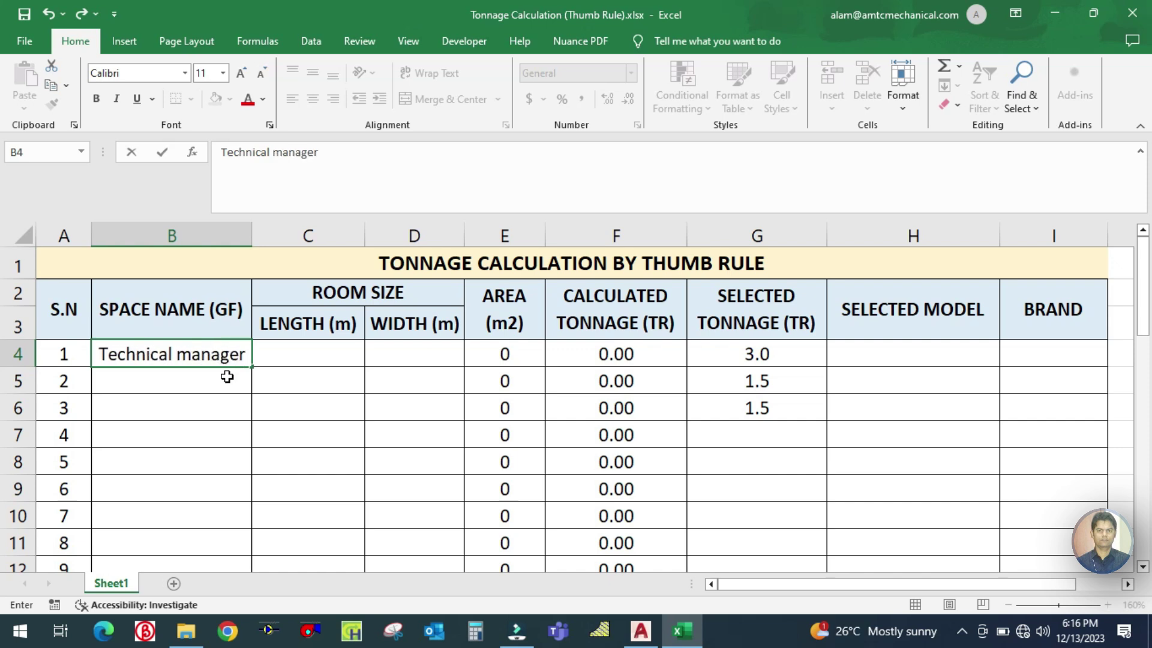
{"action": "left_click", "coordinate": [389, 378]}
Review the ROOM SIZE headings for length and width in metres, ending on the Technical manager's length cell C4.
{"action": "left_click", "coordinate": [354, 303]}
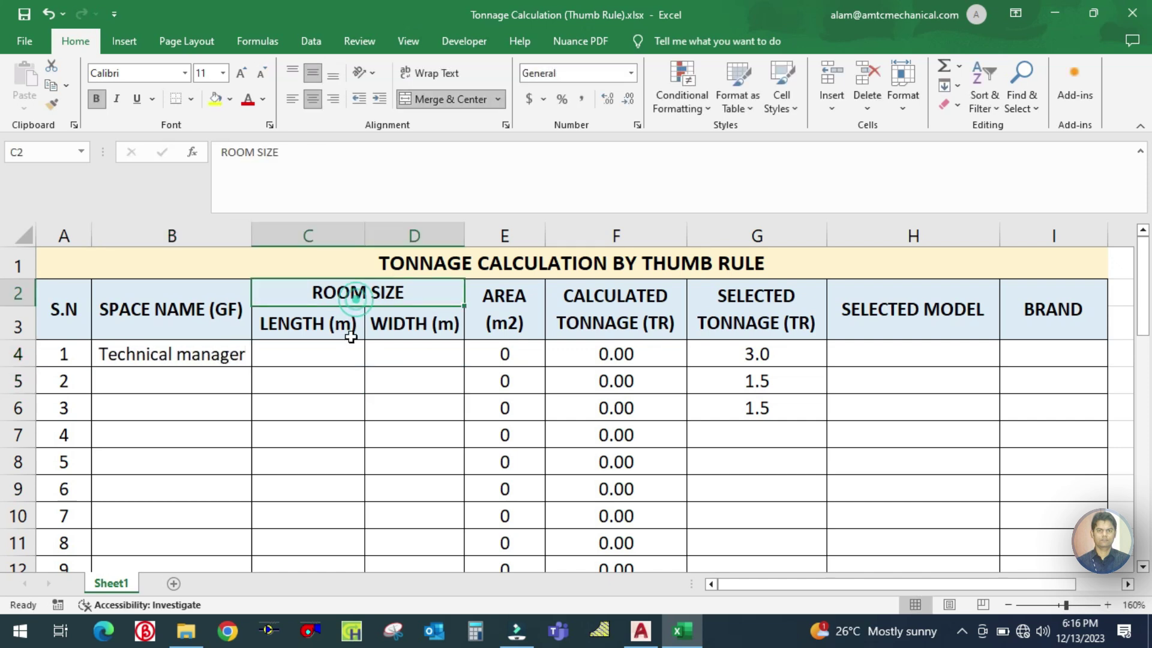
{"action": "left_click", "coordinate": [324, 329]}
{"action": "left_click", "coordinate": [419, 326]}
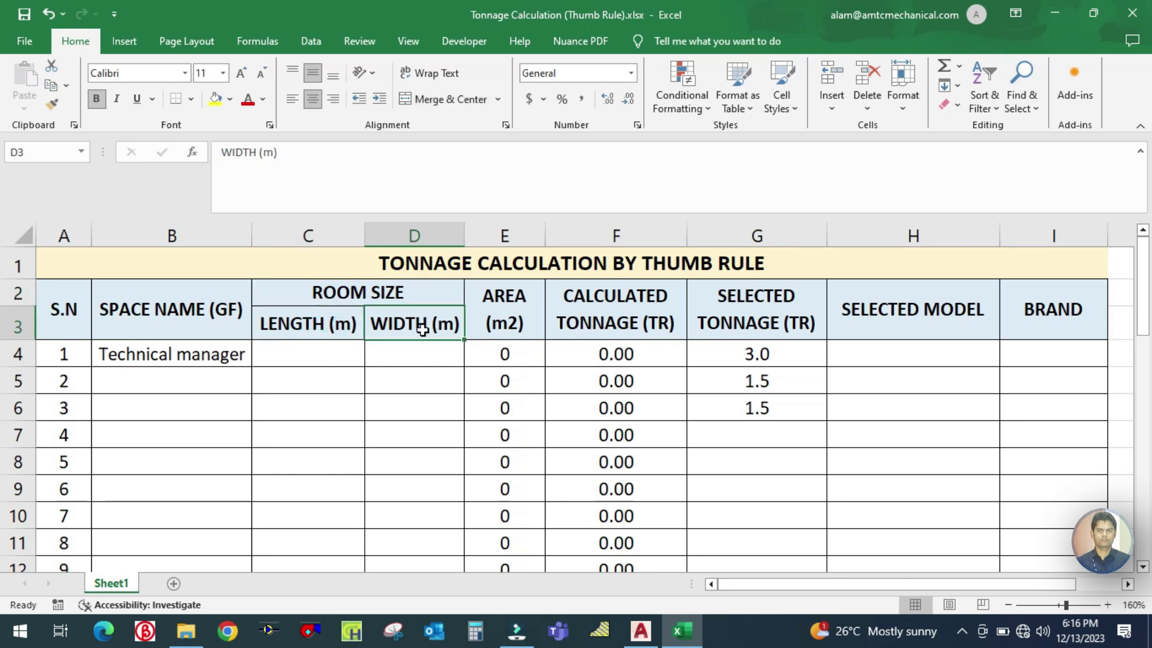
{"action": "left_click", "coordinate": [325, 347]}
{"action": "left_click", "coordinate": [349, 327]}
{"action": "left_click", "coordinate": [373, 327]}
{"action": "left_click", "coordinate": [345, 327]}
{"action": "left_click", "coordinate": [353, 353]}
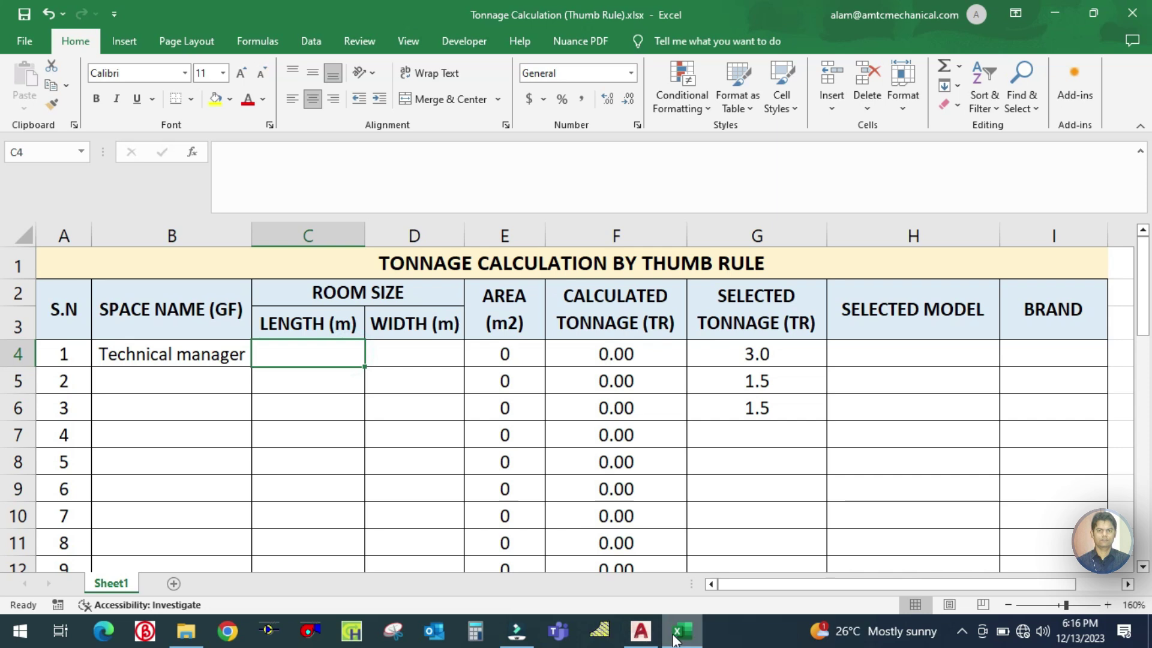
Check the Technical Mngr room's dimensions in the AutoCAD plan and return to length cell C4 in Excel.
{"action": "left_click", "coordinate": [641, 630]}
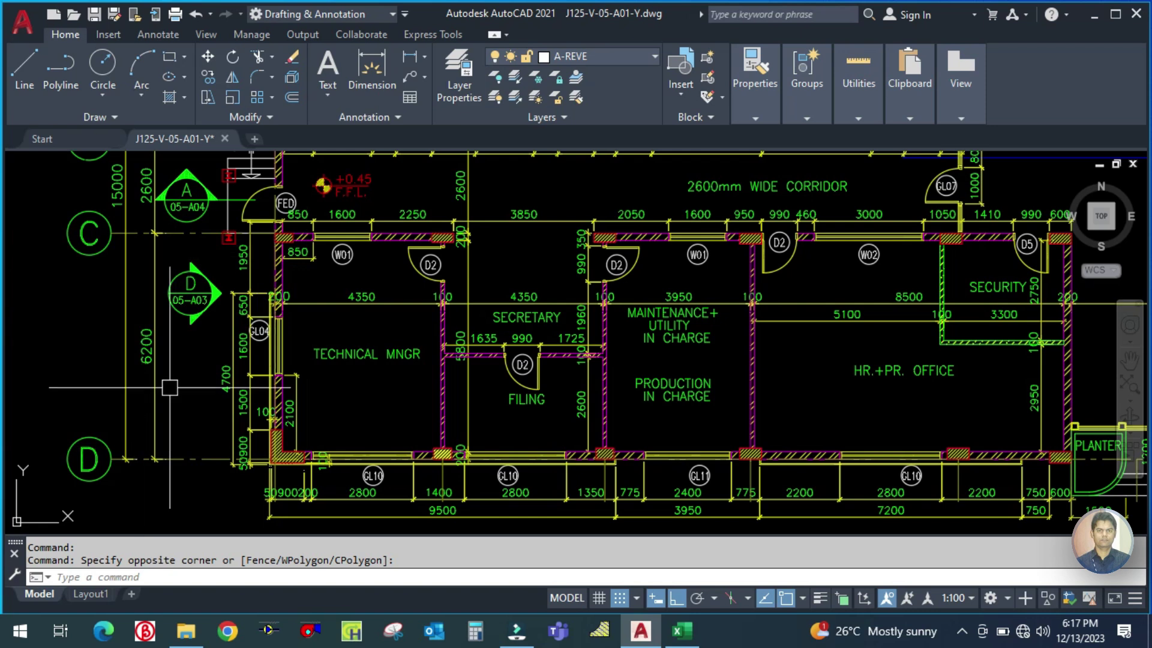
{"action": "left_click", "coordinate": [677, 644]}
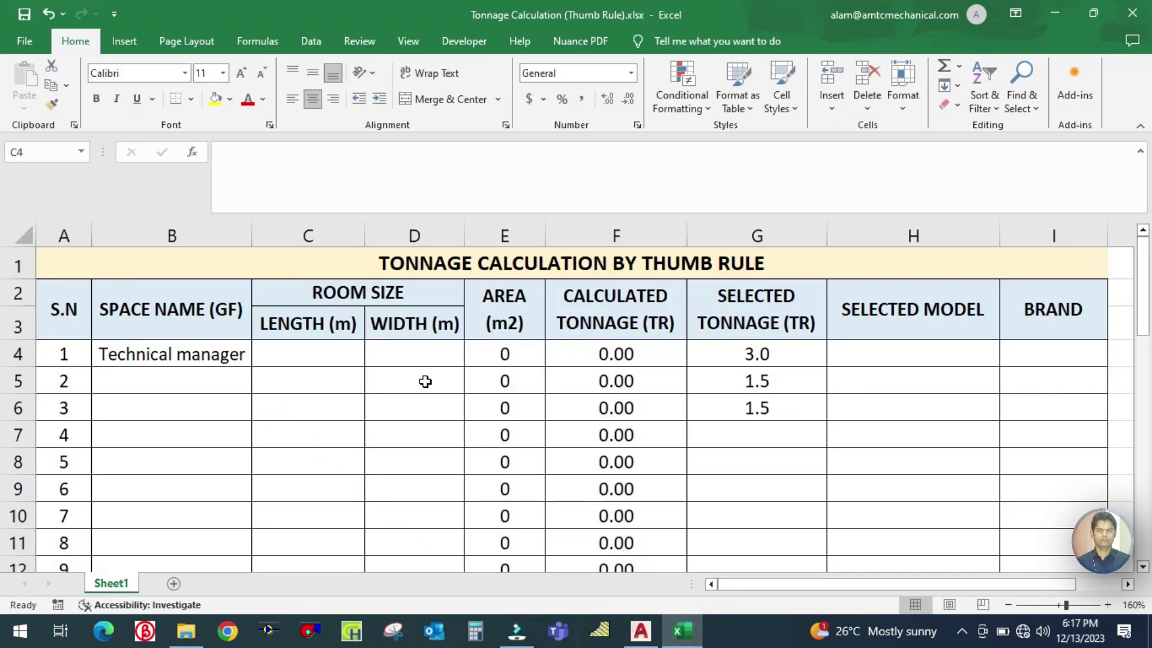
{"action": "left_click", "coordinate": [322, 350]}
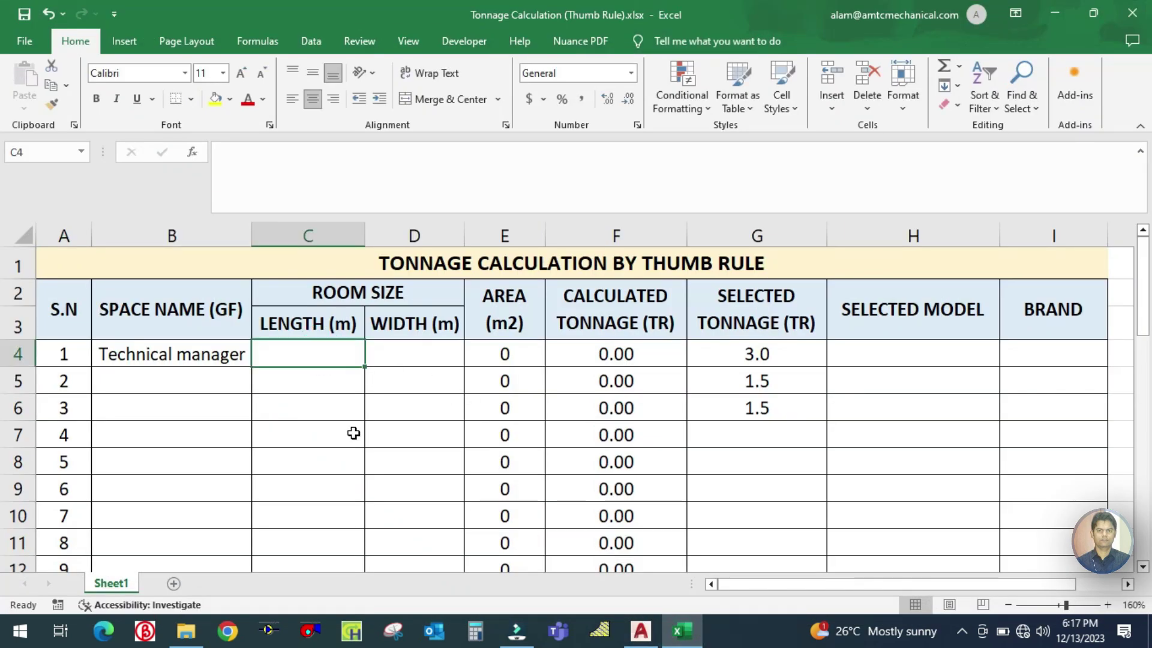
Convert the Technical Mngr room's 4350 mm dimension from the AutoCAD plan to metres in Calculator by dividing it by 1000.
{"action": "left_click", "coordinate": [641, 630]}
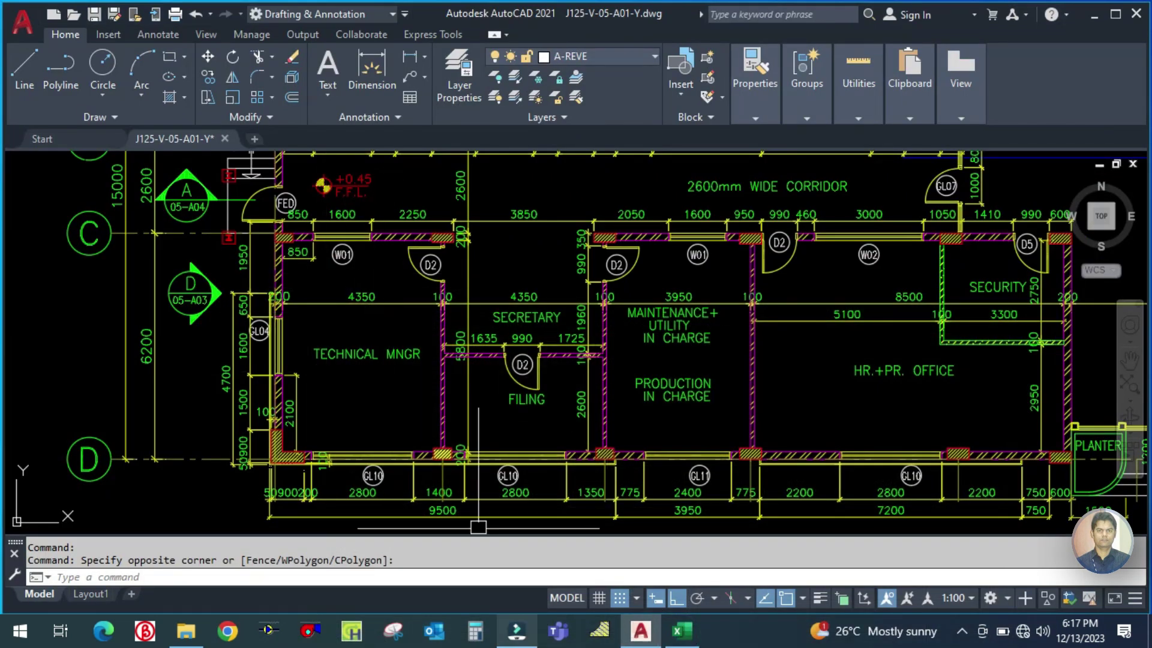
{"action": "left_click", "coordinate": [482, 630]}
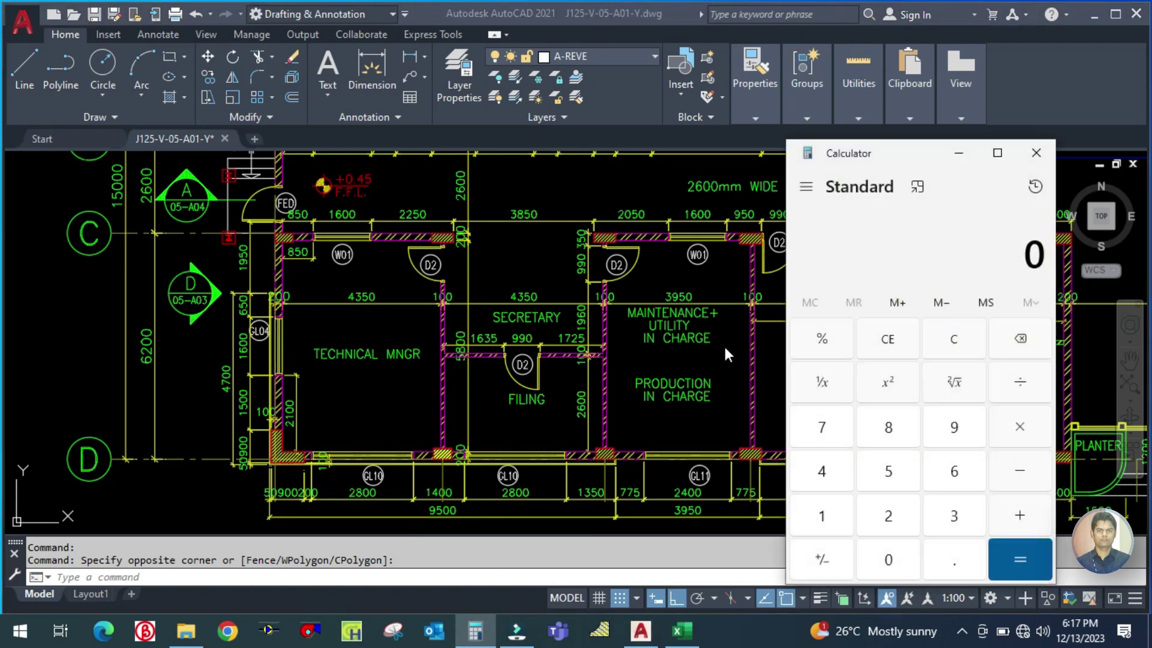
{"action": "type", "text": "4,3"}
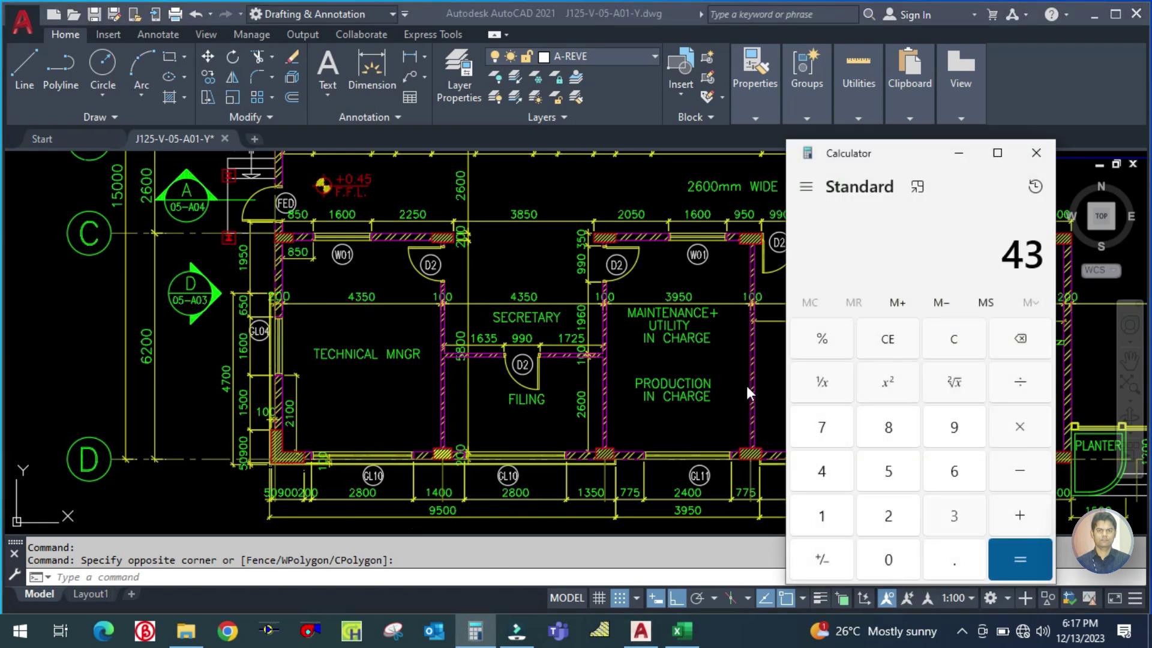
{"action": "type", "text": "50"}
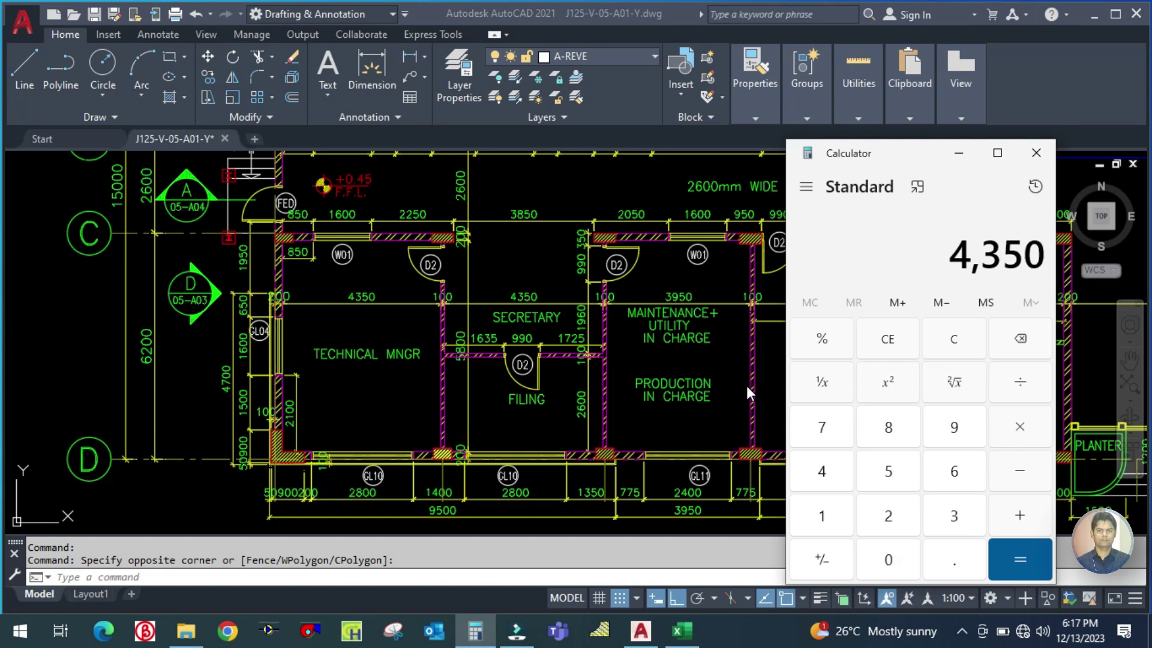
{"action": "key", "text": "slash"}
{"action": "type", "text": "1000"}
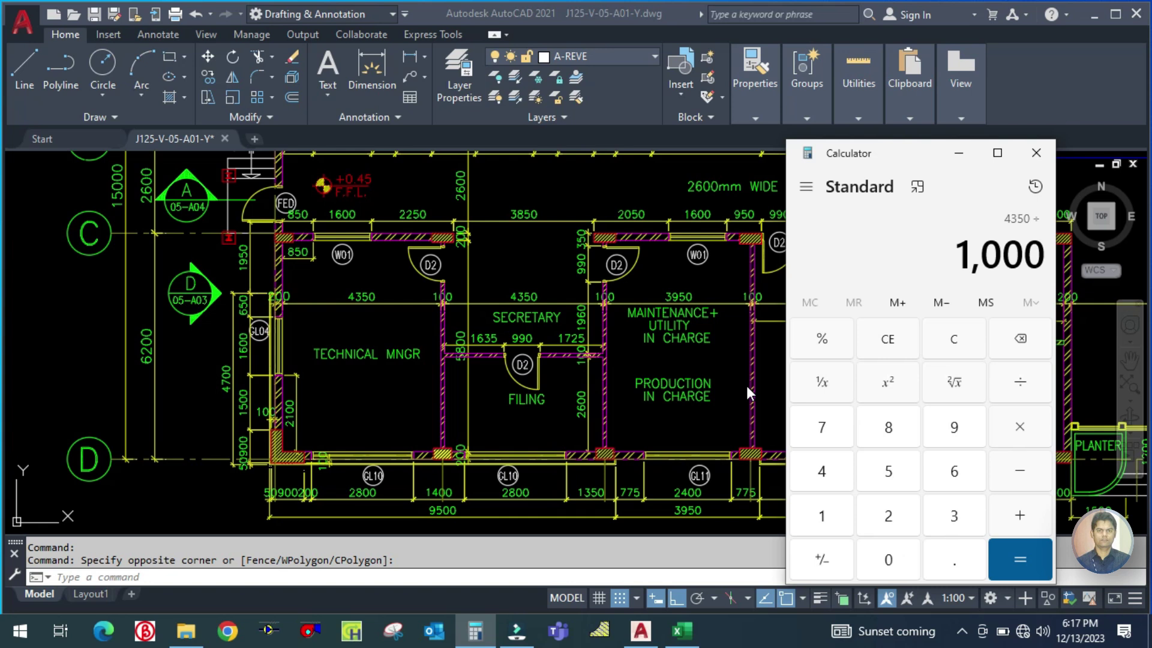
{"action": "key", "text": "Return"}
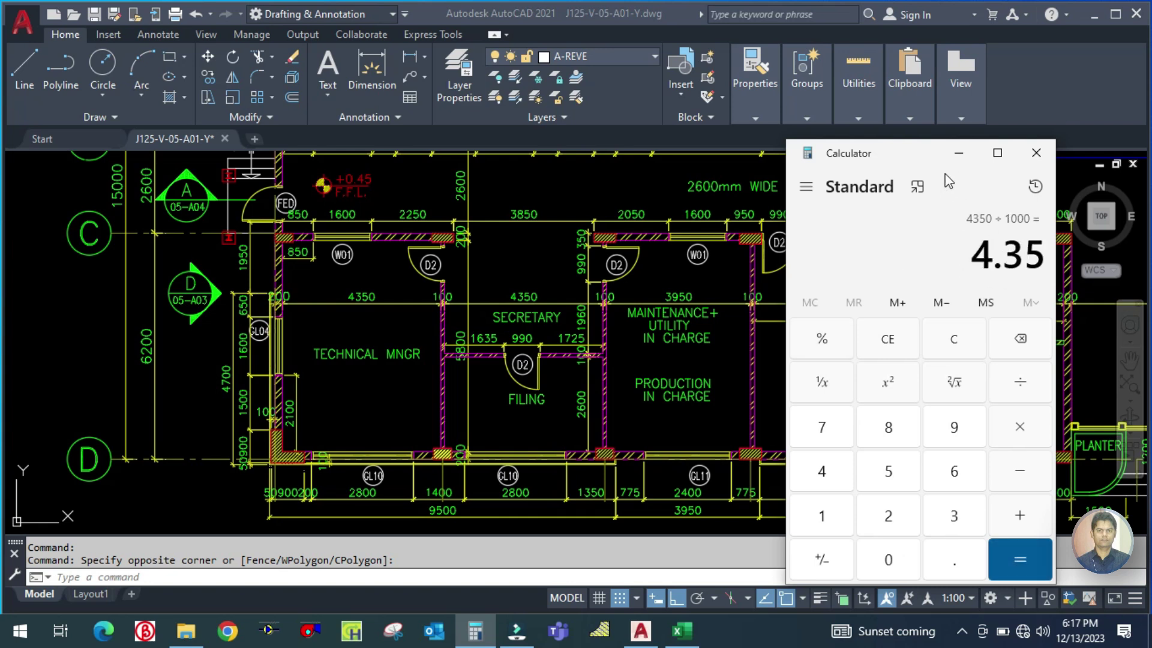
{"action": "left_click", "coordinate": [958, 154]}
Return to Excel and enter 4.3 as the Technical manager room's length in cell C4.
{"action": "left_click", "coordinate": [683, 630]}
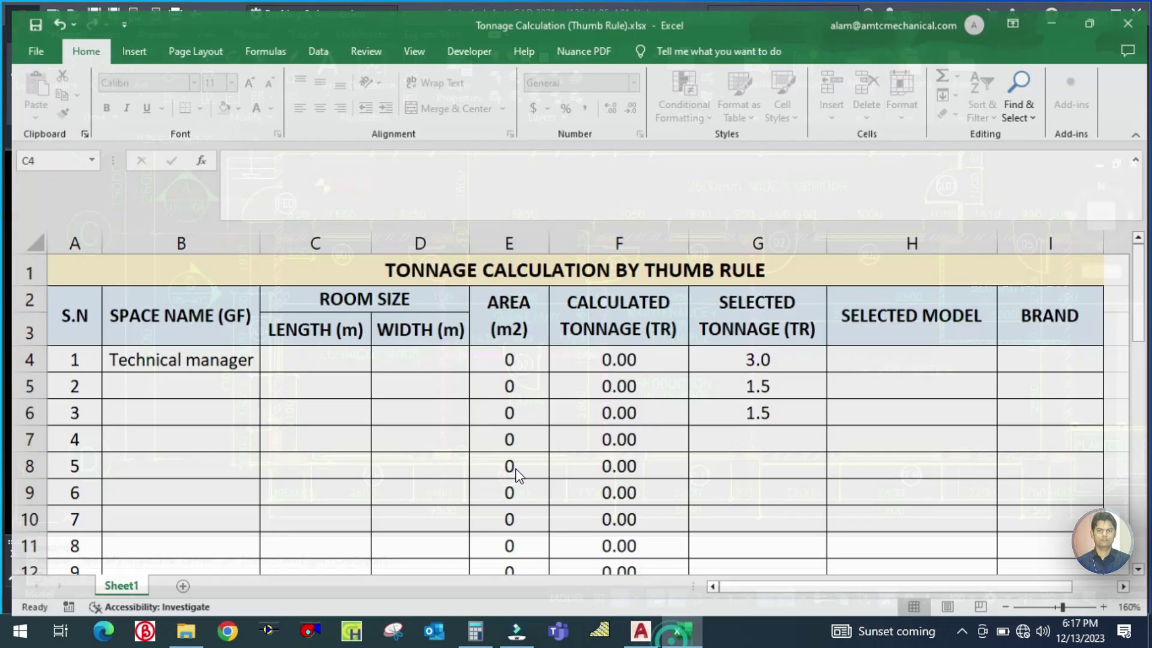
{"action": "left_click", "coordinate": [318, 357]}
{"action": "type", "text": "4."}
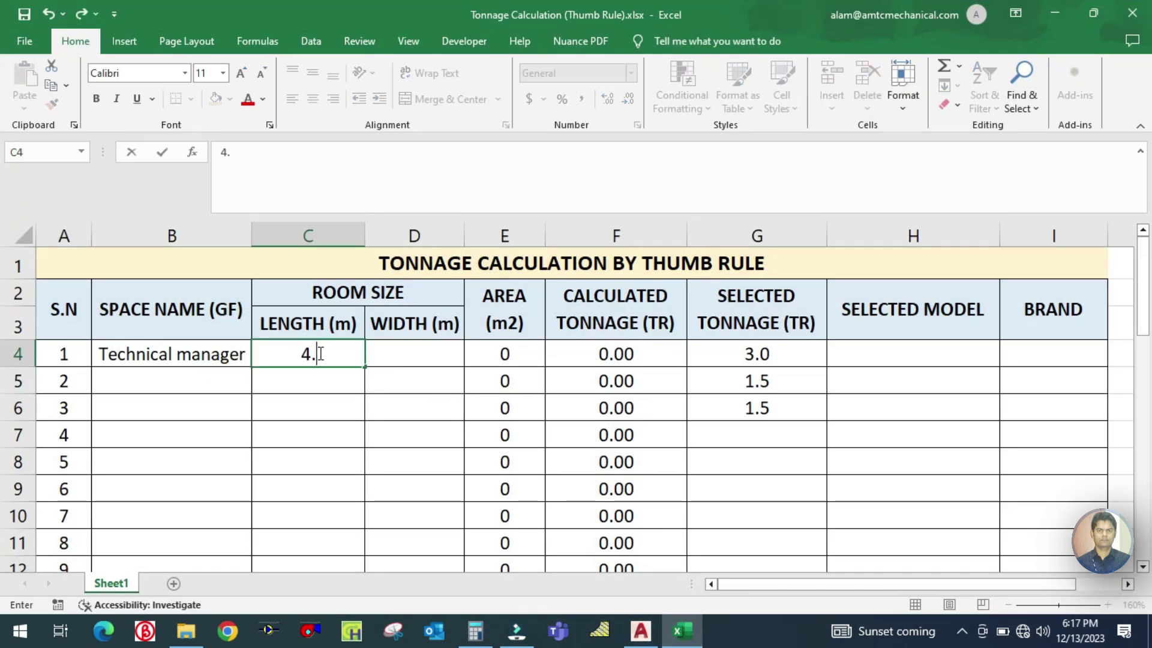
{"action": "type", "text": "3"}
{"action": "left_click", "coordinate": [405, 356]}
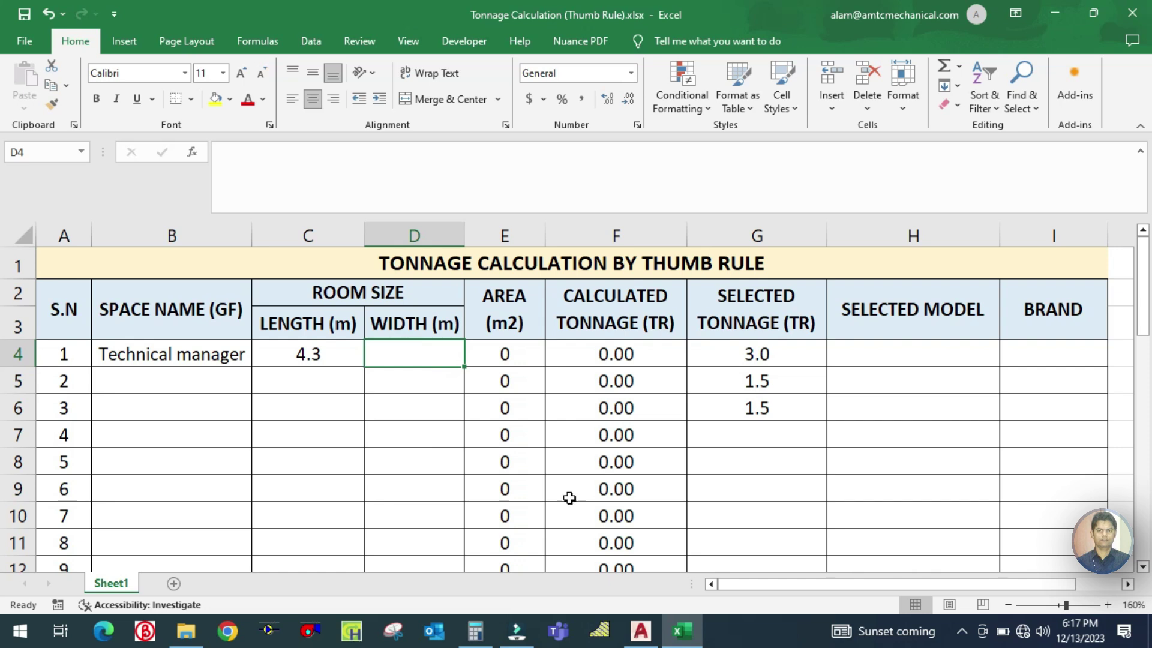
Convert the Technical Mngr room's 6200 mm dimension from the AutoCAD plan to metres in Calculator by dividing it by 1000.
{"action": "left_click", "coordinate": [678, 624]}
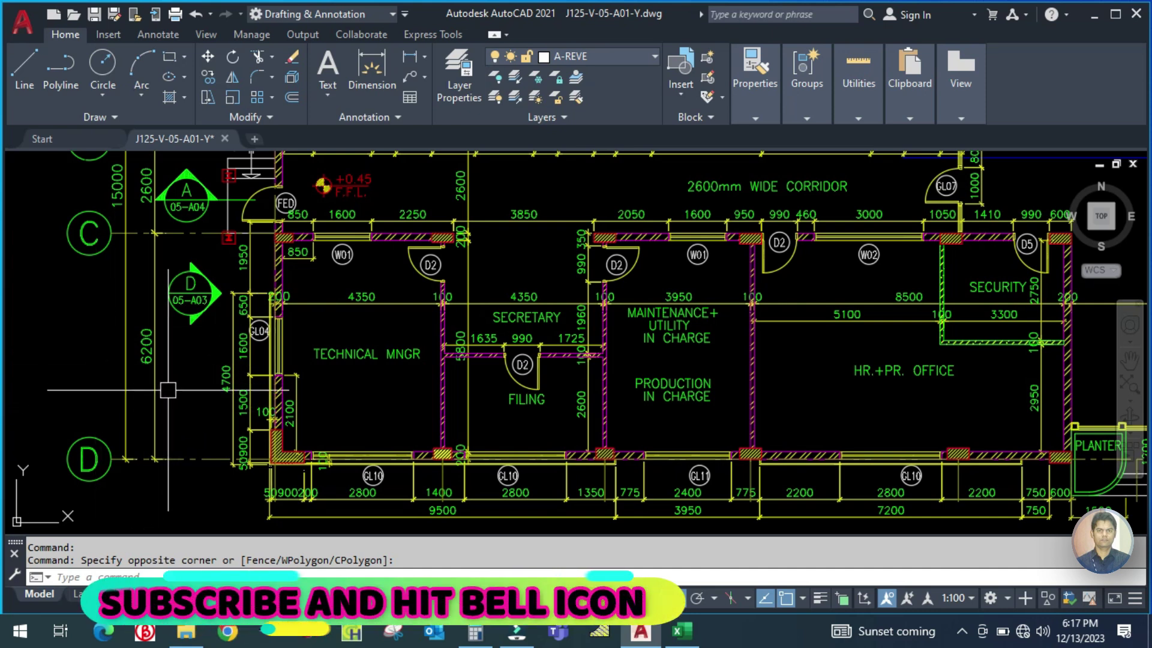
{"action": "left_click", "coordinate": [475, 632]}
{"action": "left_click", "coordinate": [946, 357]}
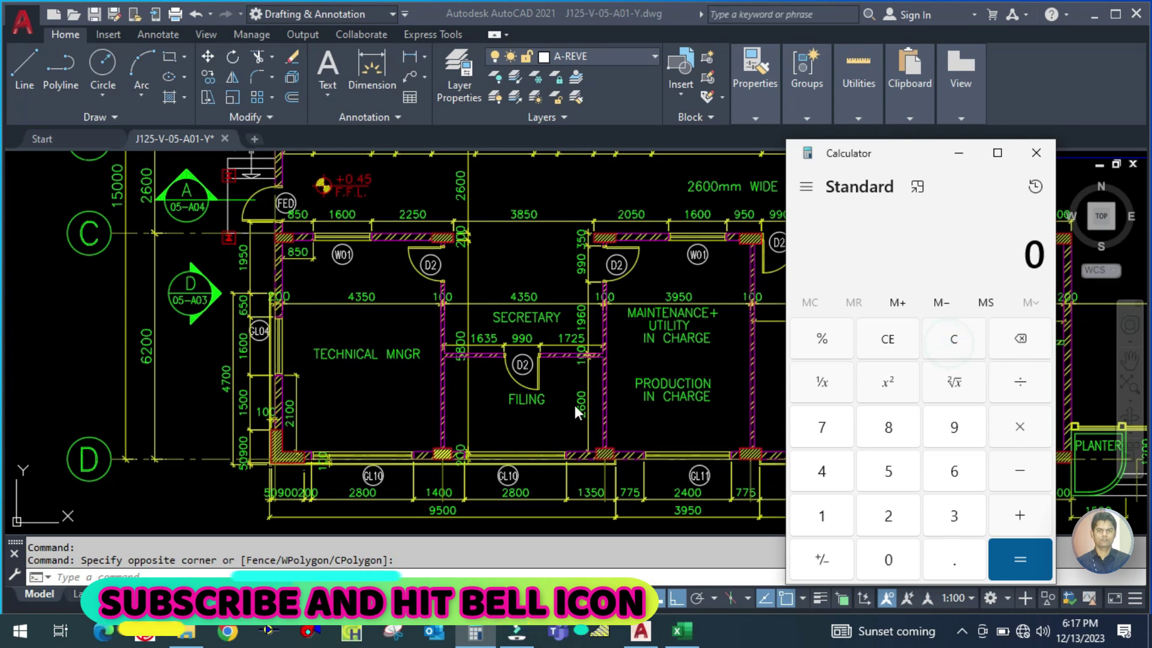
{"action": "type", "text": "6200 ÷ "}
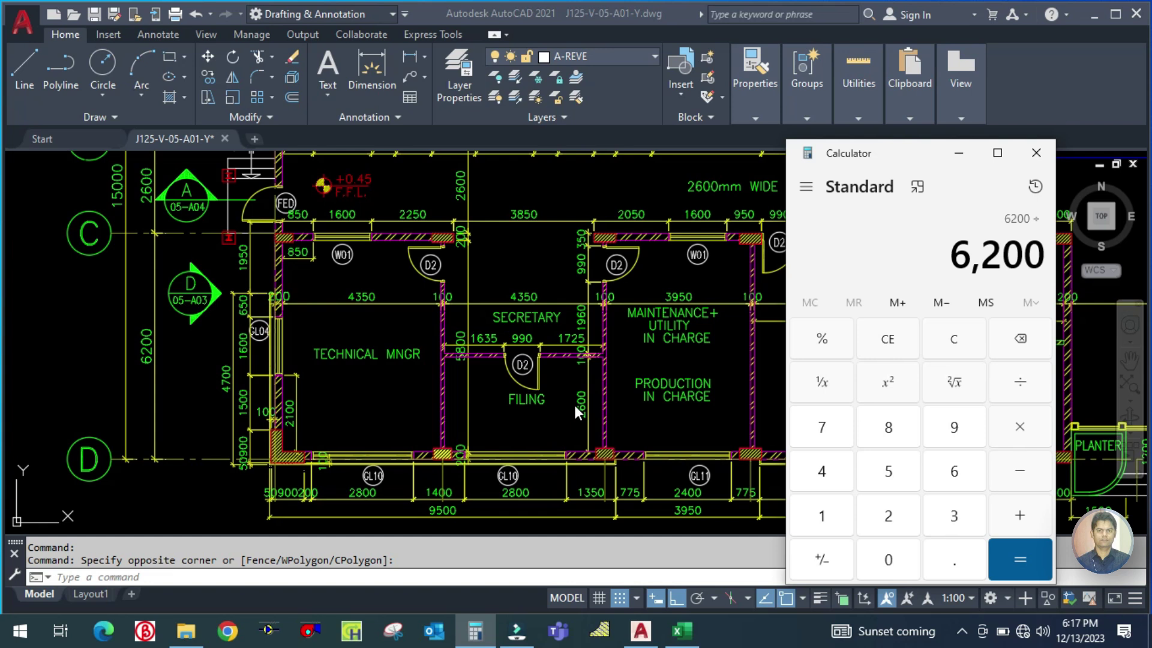
{"action": "type", "text": "1000"}
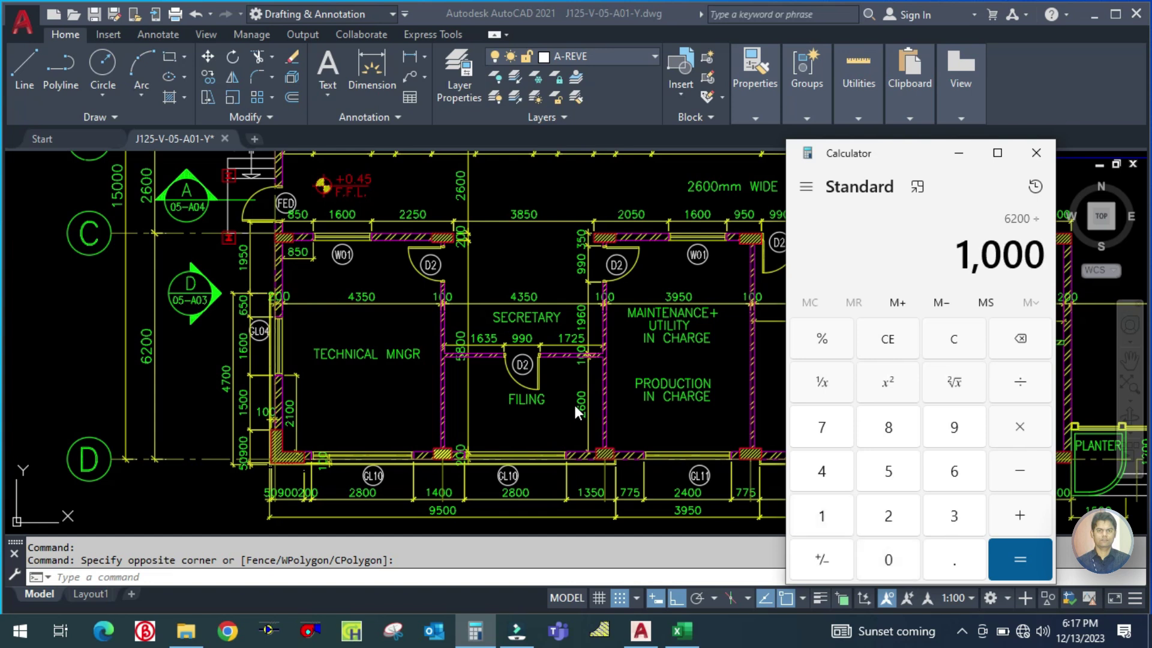
{"action": "key", "text": "Return"}
Return to Excel and enter 6.2 as the Technical manager room's width in cell D4.
{"action": "left_click", "coordinate": [681, 630]}
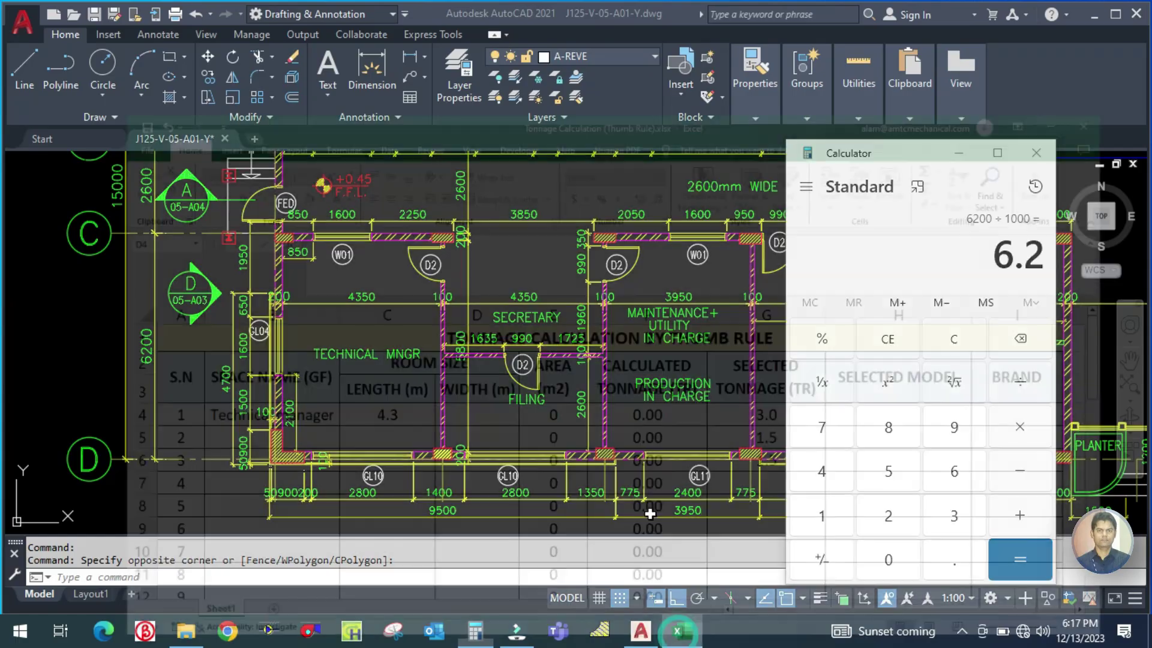
{"action": "left_click", "coordinate": [437, 355]}
{"action": "type", "text": "6.2"}
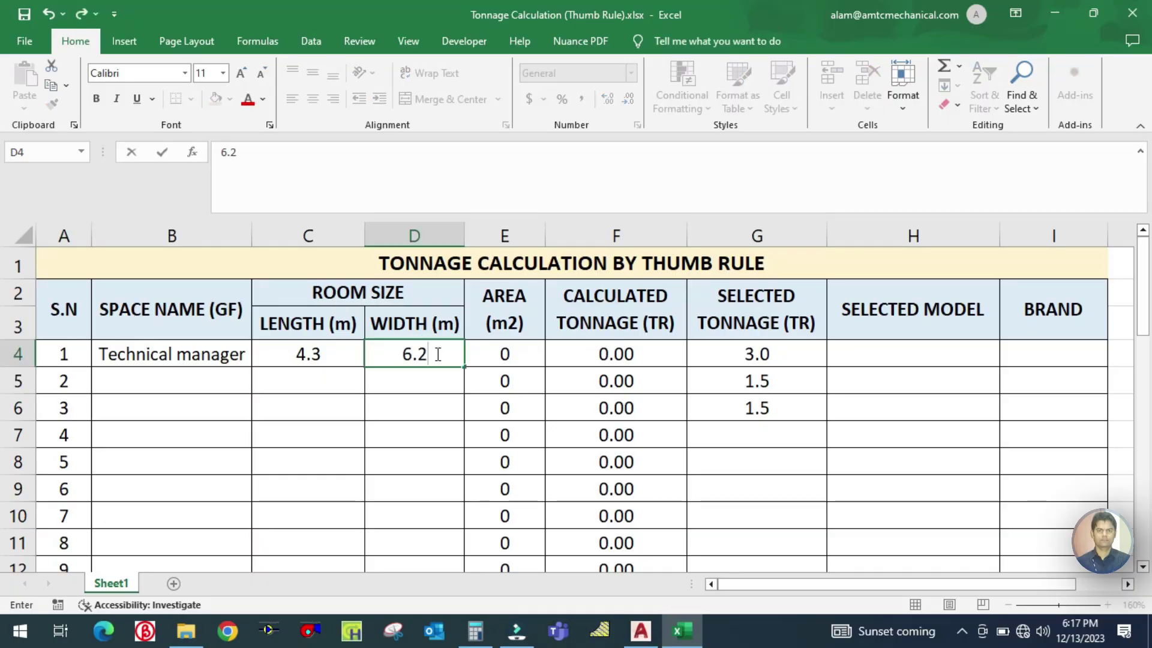
{"action": "key", "text": "Tab"}
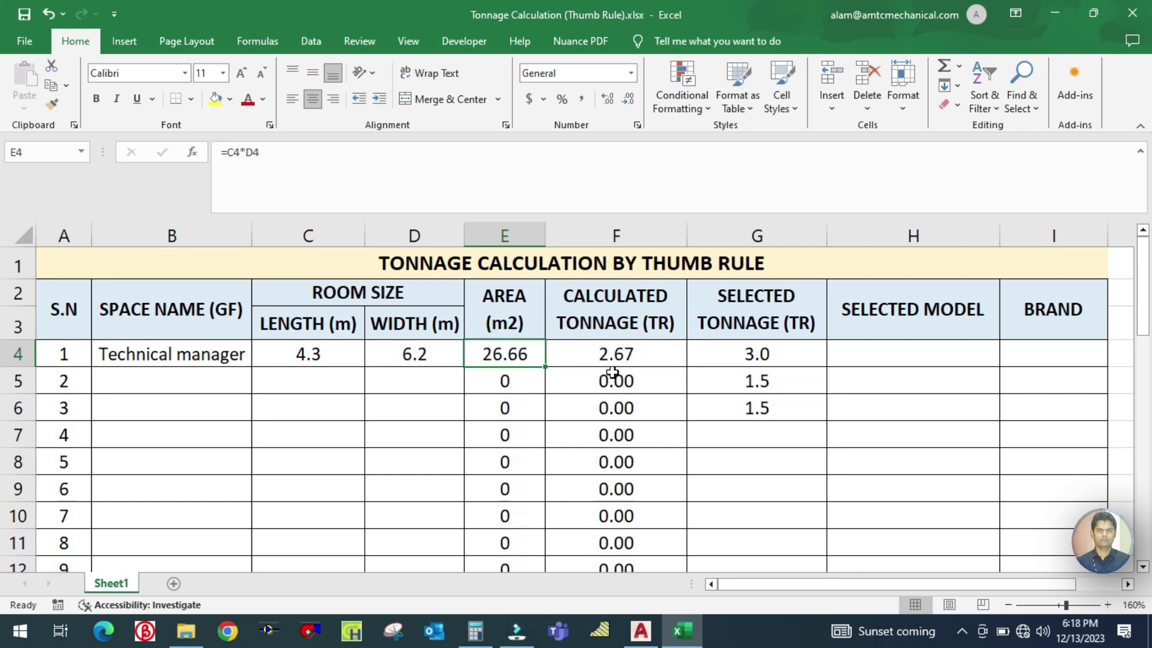
Examine the Technical manager's calculated tonnage formula in F4 against its area in E4, without changing the formula.
{"action": "left_click", "coordinate": [631, 352]}
{"action": "double_click", "coordinate": [632, 352]}
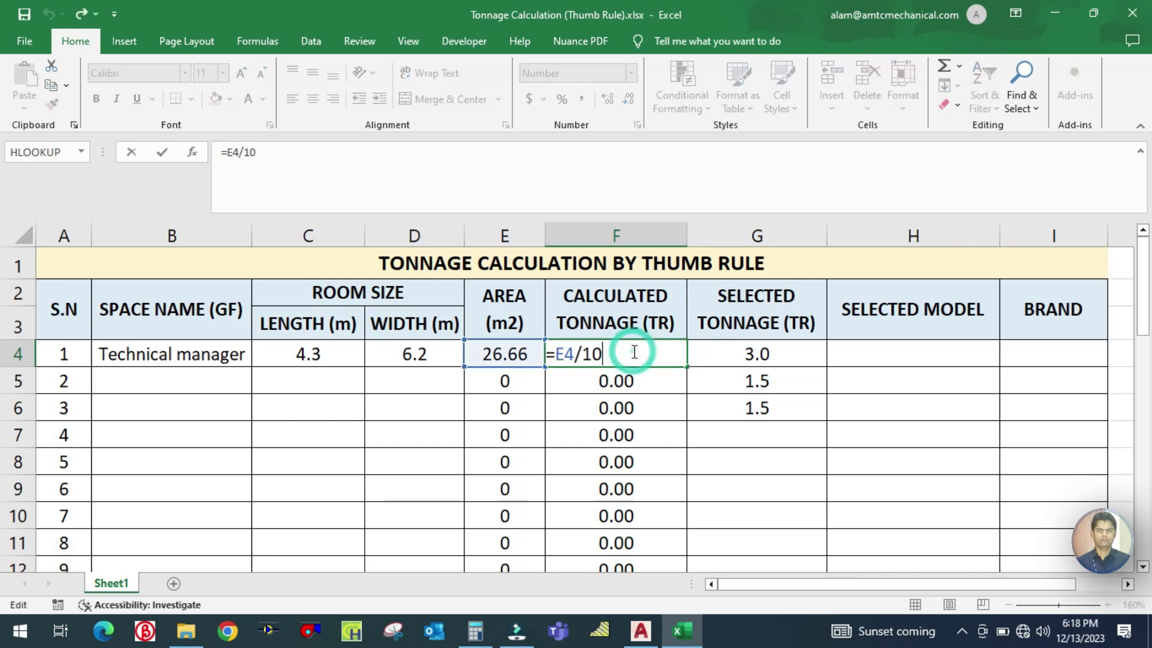
{"action": "key", "text": "Escape"}
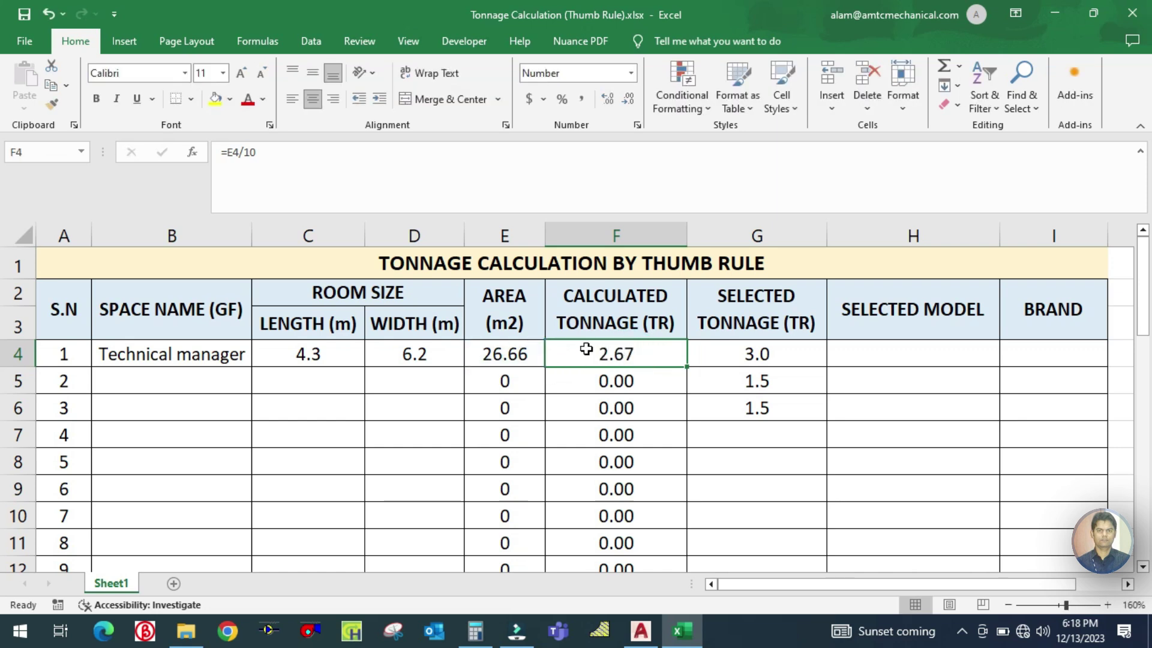
{"action": "left_click", "coordinate": [526, 356]}
{"action": "left_click", "coordinate": [613, 356]}
{"action": "left_click", "coordinate": [736, 429]}
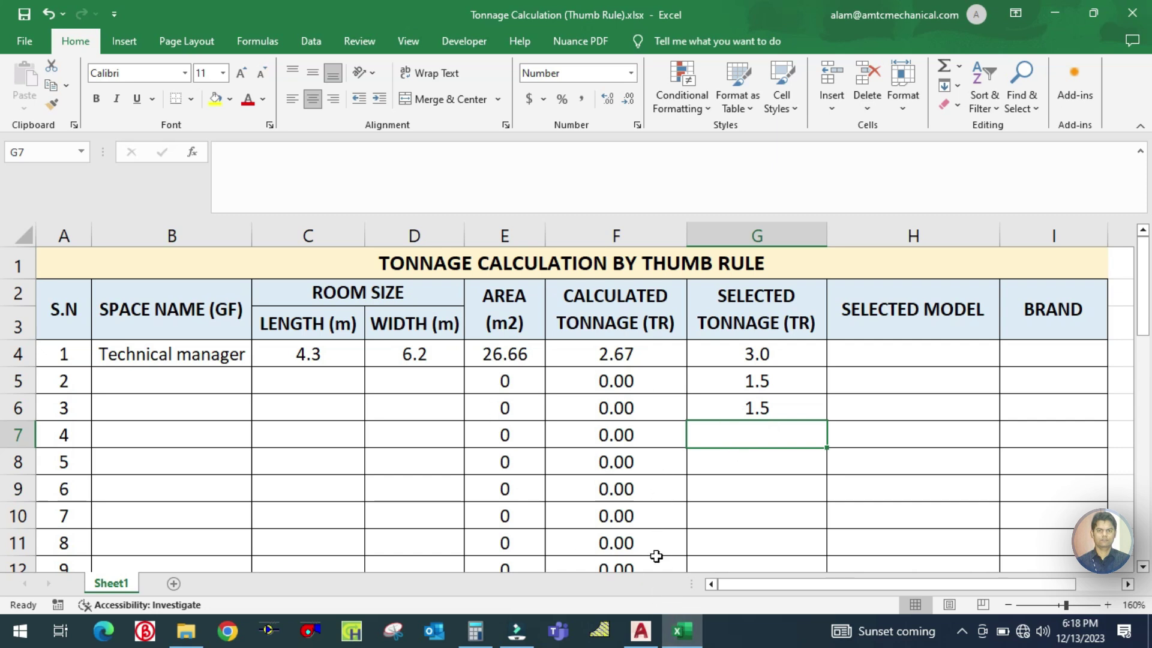
{"action": "left_click", "coordinate": [640, 630]}
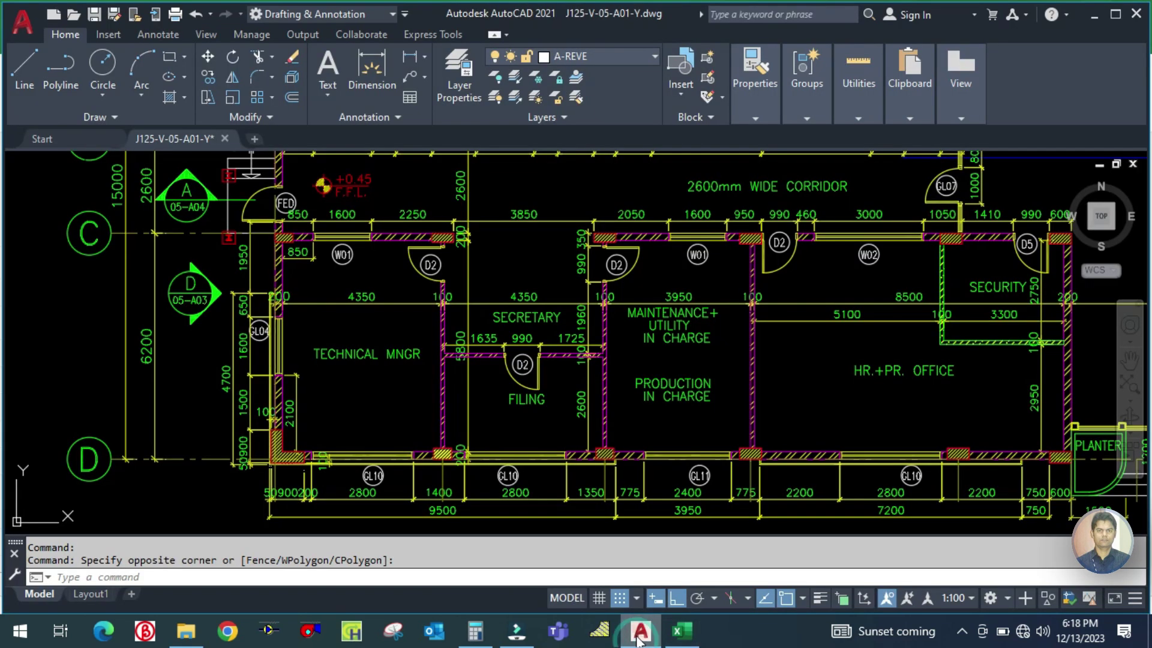
{"action": "left_click", "coordinate": [682, 630]}
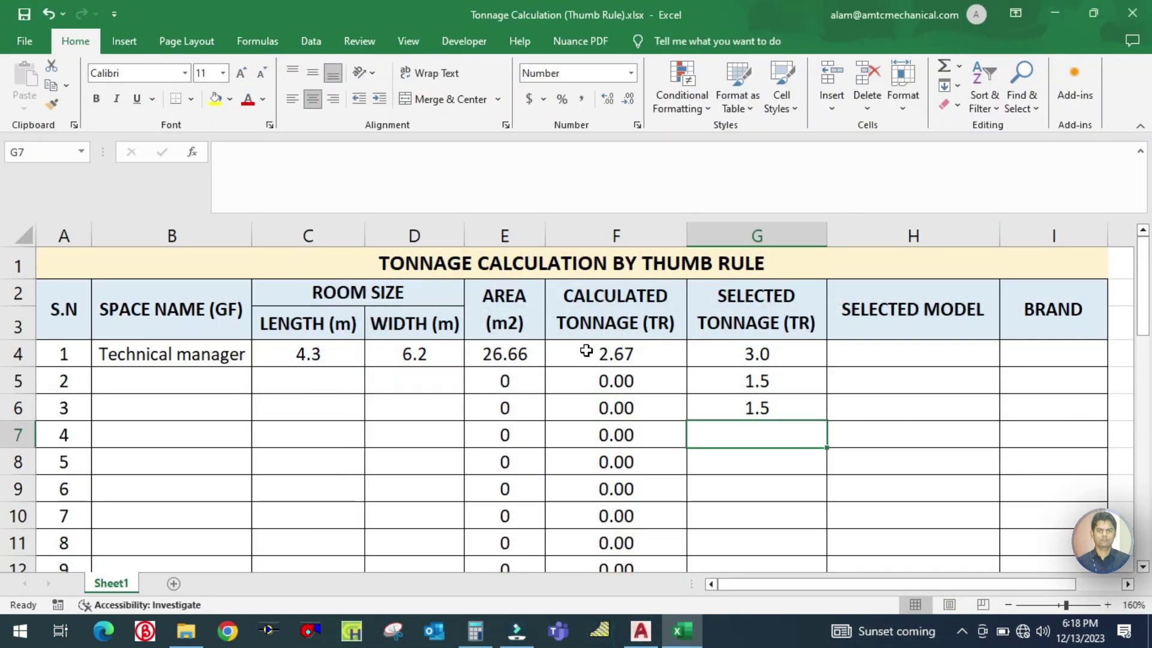
{"action": "left_click", "coordinate": [599, 353]}
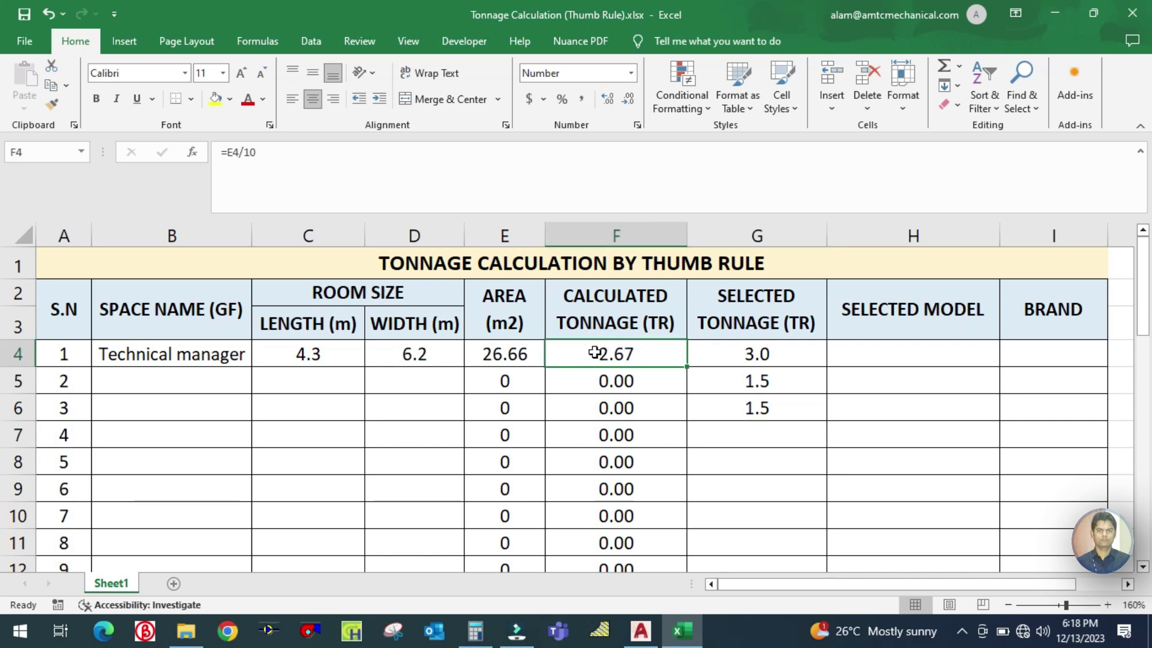
{"action": "double_click", "coordinate": [597, 354]}
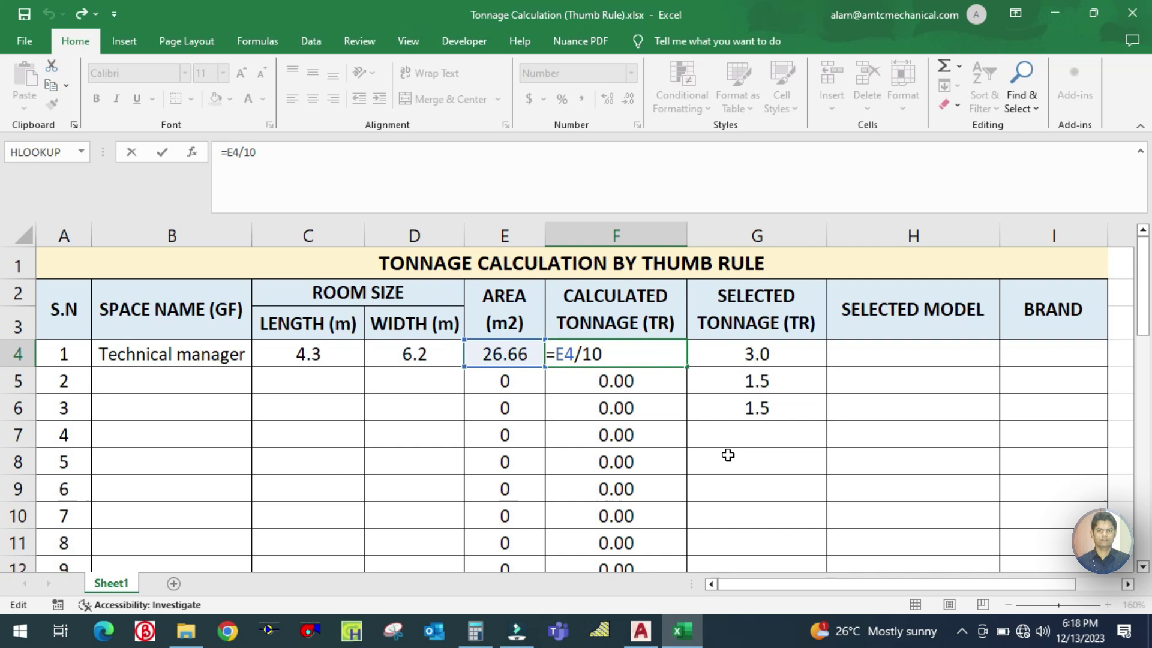
{"action": "key", "text": "ctrl+Return"}
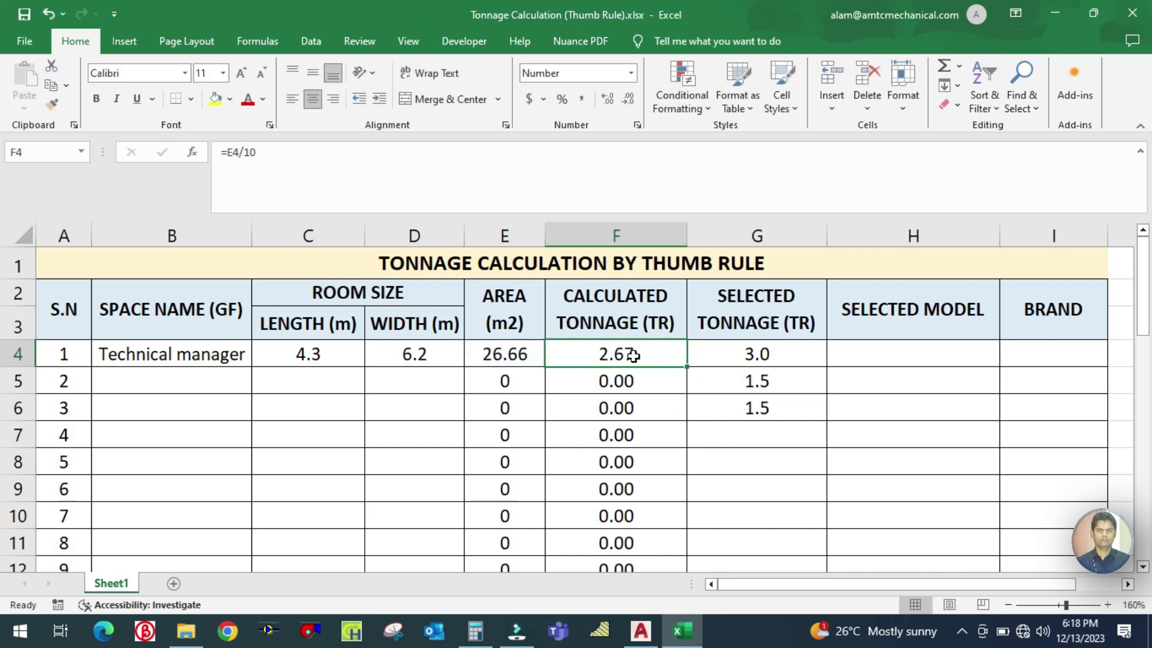
Compare the Technical manager's calculated tonnage in F4 with the selected tonnage in G4 and the selections below it.
{"action": "left_click", "coordinate": [757, 353]}
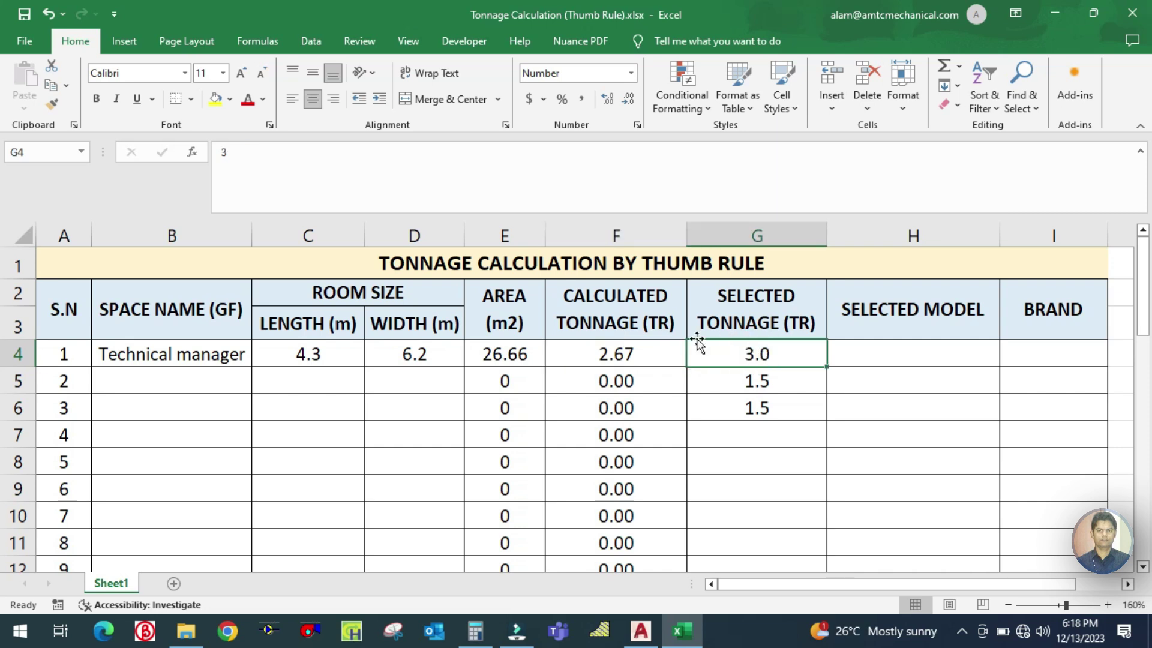
{"action": "left_click", "coordinate": [642, 355]}
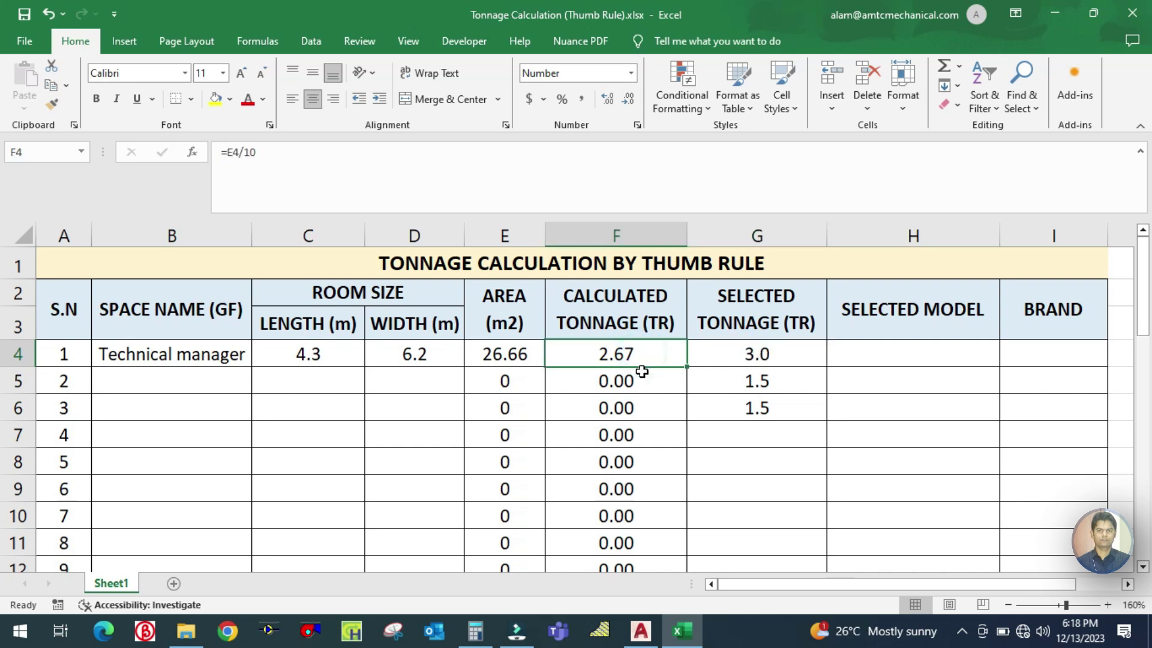
{"action": "left_click", "coordinate": [730, 348]}
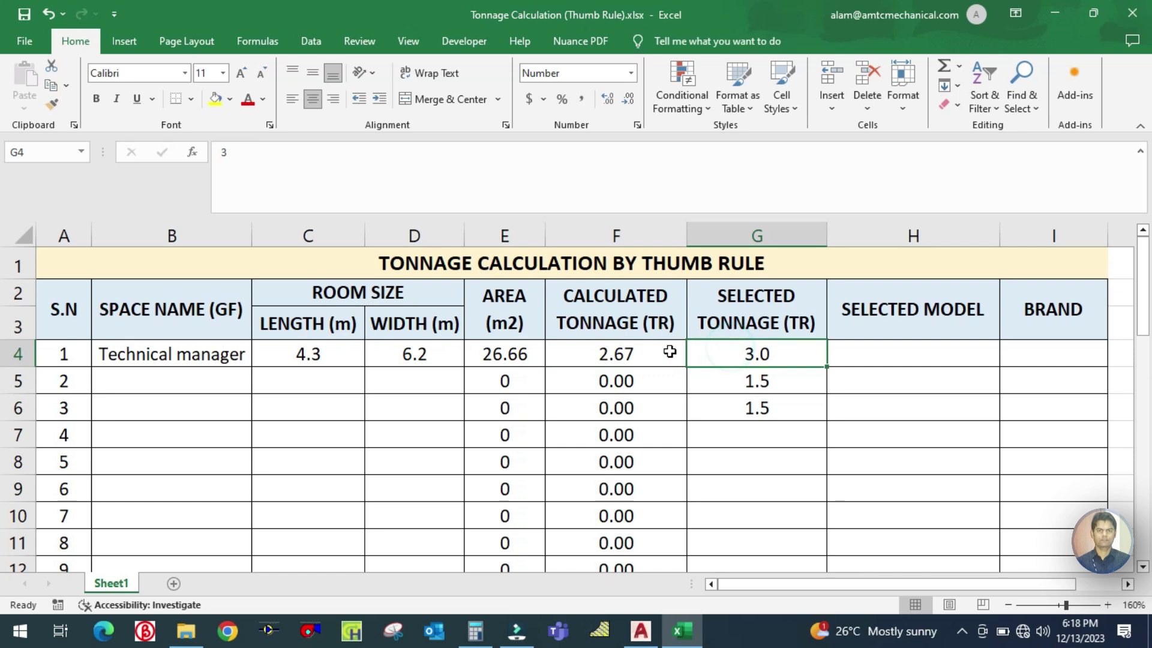
{"action": "left_click", "coordinate": [618, 353]}
{"action": "left_click", "coordinate": [732, 348]}
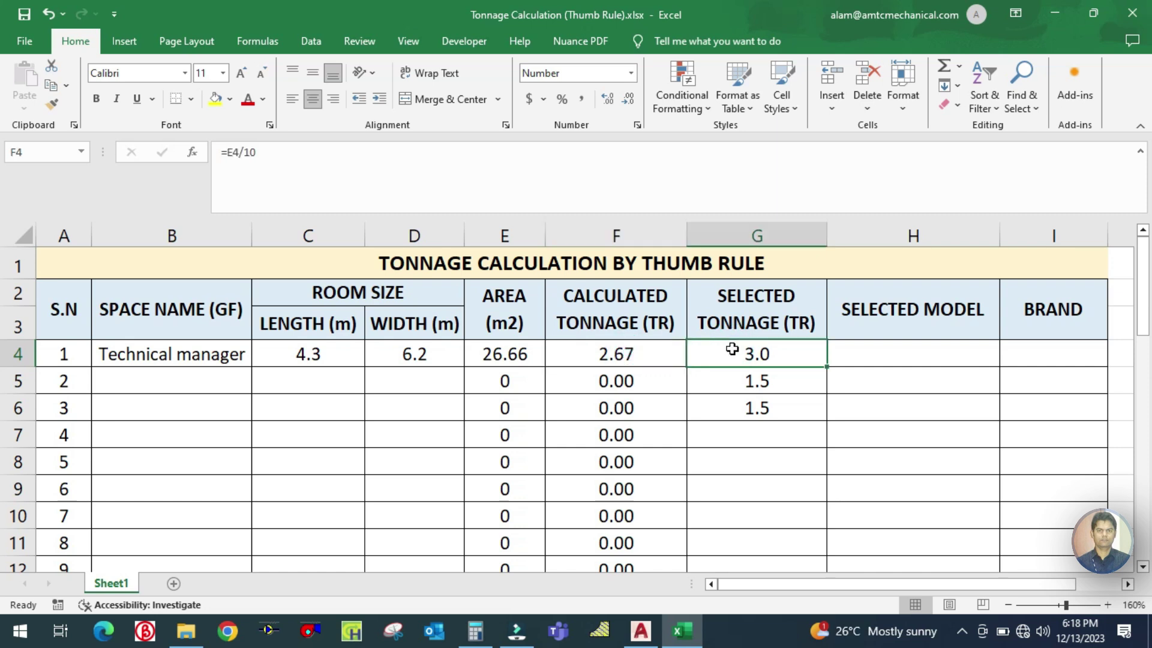
{"action": "left_click", "coordinate": [739, 408]}
{"action": "left_click", "coordinate": [736, 350]}
{"action": "left_click", "coordinate": [756, 408]}
{"action": "left_click", "coordinate": [757, 354]}
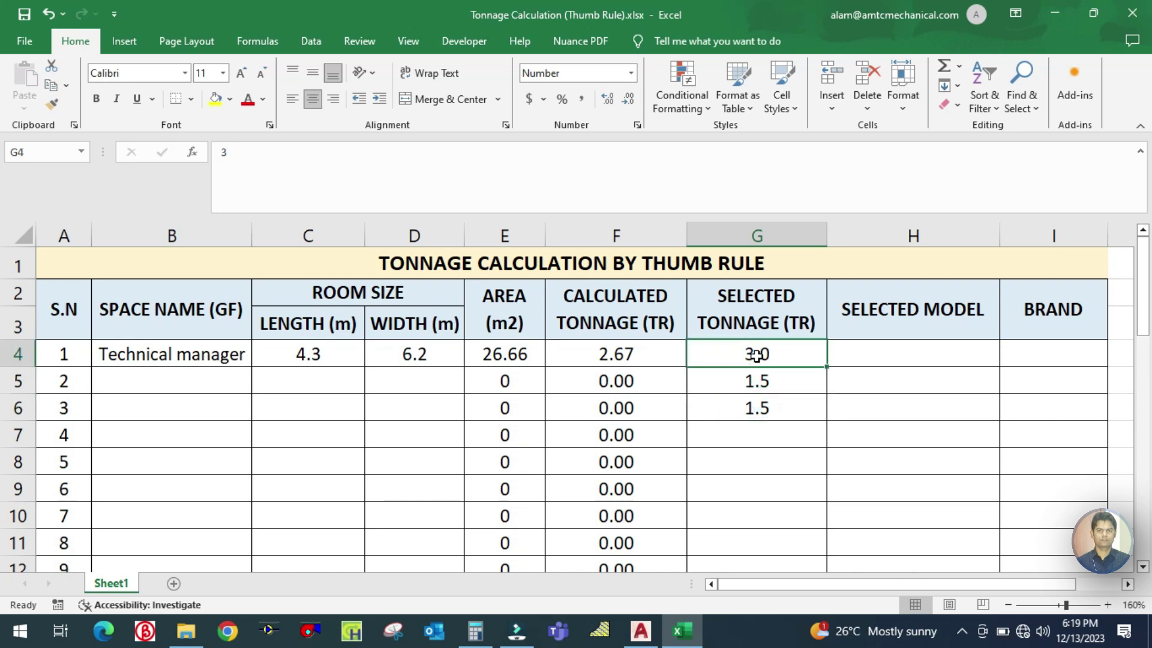
{"action": "left_click", "coordinate": [756, 407]}
{"action": "left_click", "coordinate": [757, 355]}
Review the SELECTED MODEL and BRAND cells H4 and I4 in the Technical manager's row.
{"action": "left_click", "coordinate": [928, 344]}
{"action": "left_click", "coordinate": [1031, 343]}
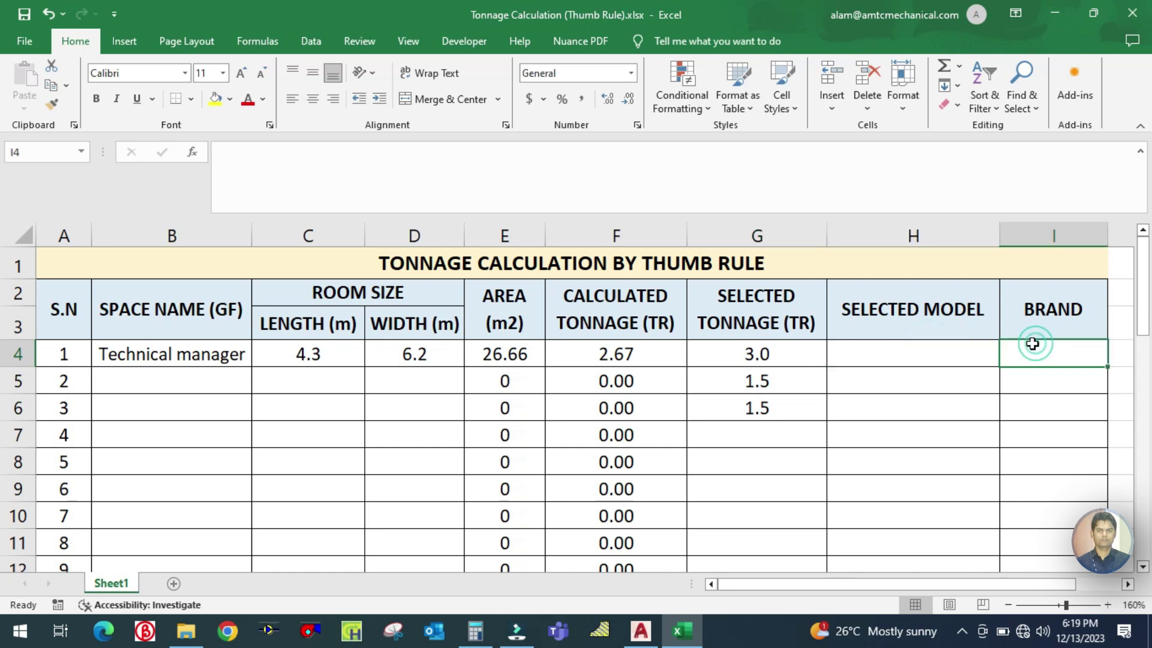
{"action": "left_click", "coordinate": [962, 350]}
{"action": "left_click", "coordinate": [1033, 350]}
{"action": "left_click", "coordinate": [908, 355]}
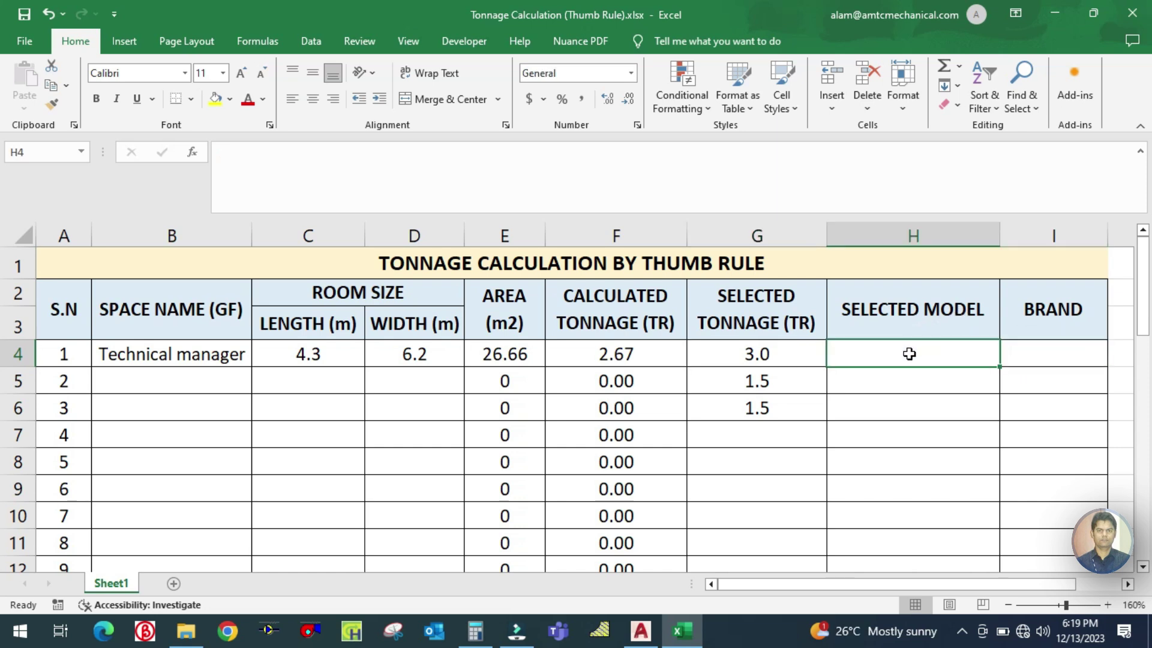
{"action": "left_click", "coordinate": [1013, 354]}
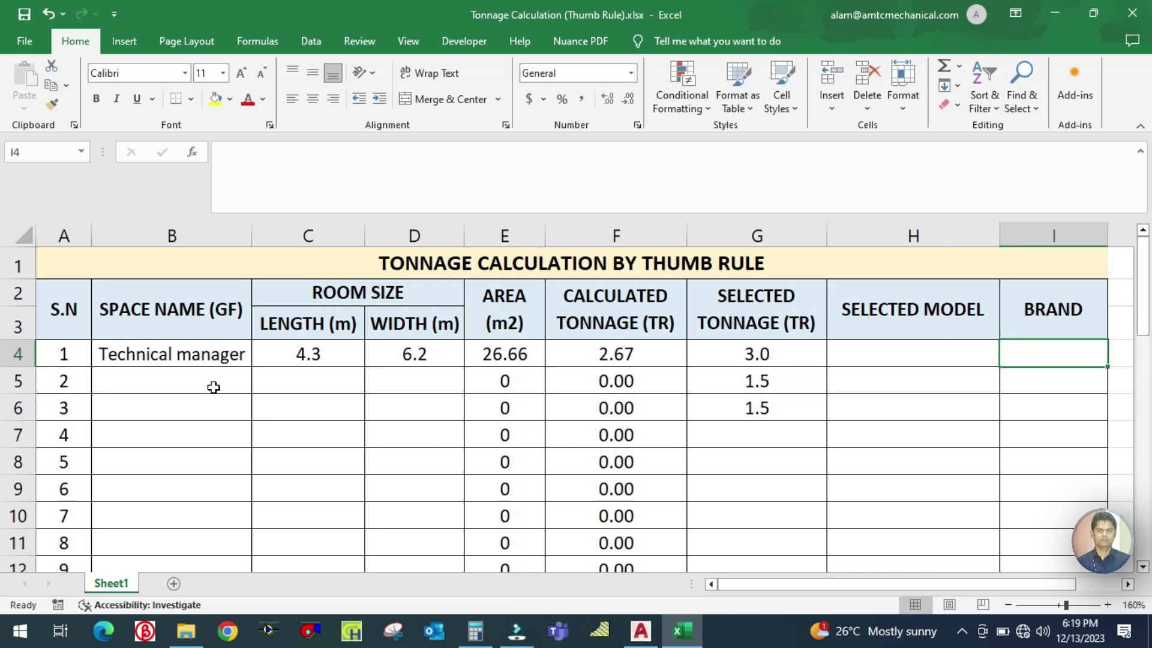
Check the FILING room in the AutoCAD plan and enter "Filing Room" in Excel cell B5 with a length of 4.3 in C5.
{"action": "left_click", "coordinate": [641, 630]}
{"action": "scroll", "coordinate": [524, 428], "scroll_direction": "up", "scroll_amount": 2}
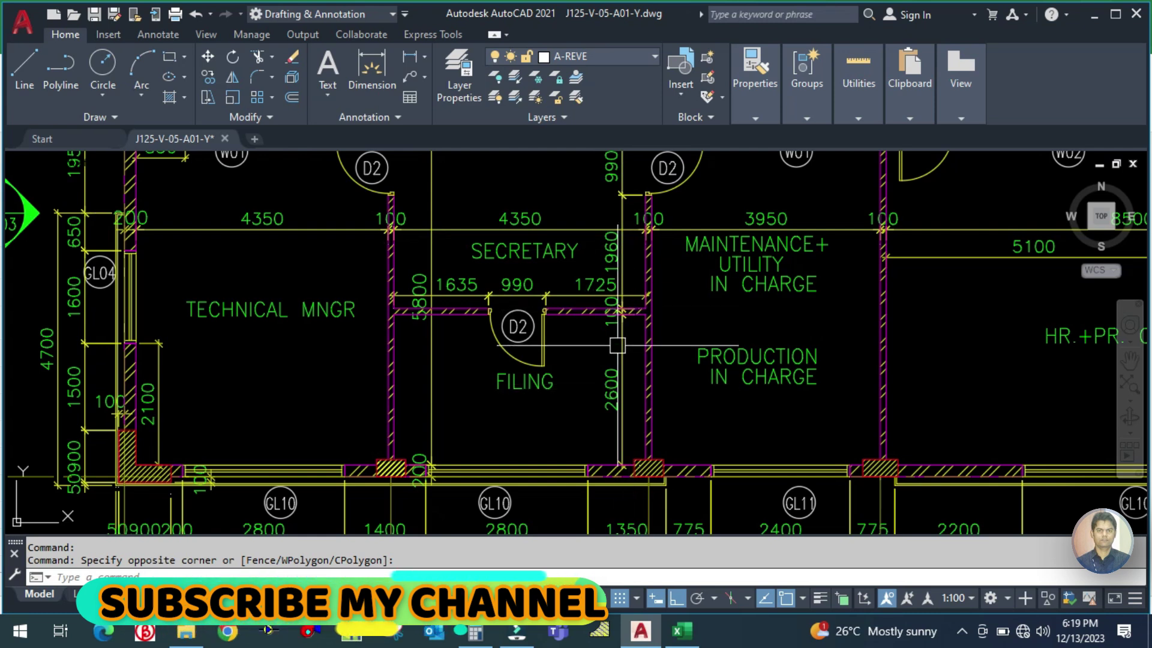
{"action": "left_click", "coordinate": [681, 631]}
{"action": "left_click", "coordinate": [188, 383]}
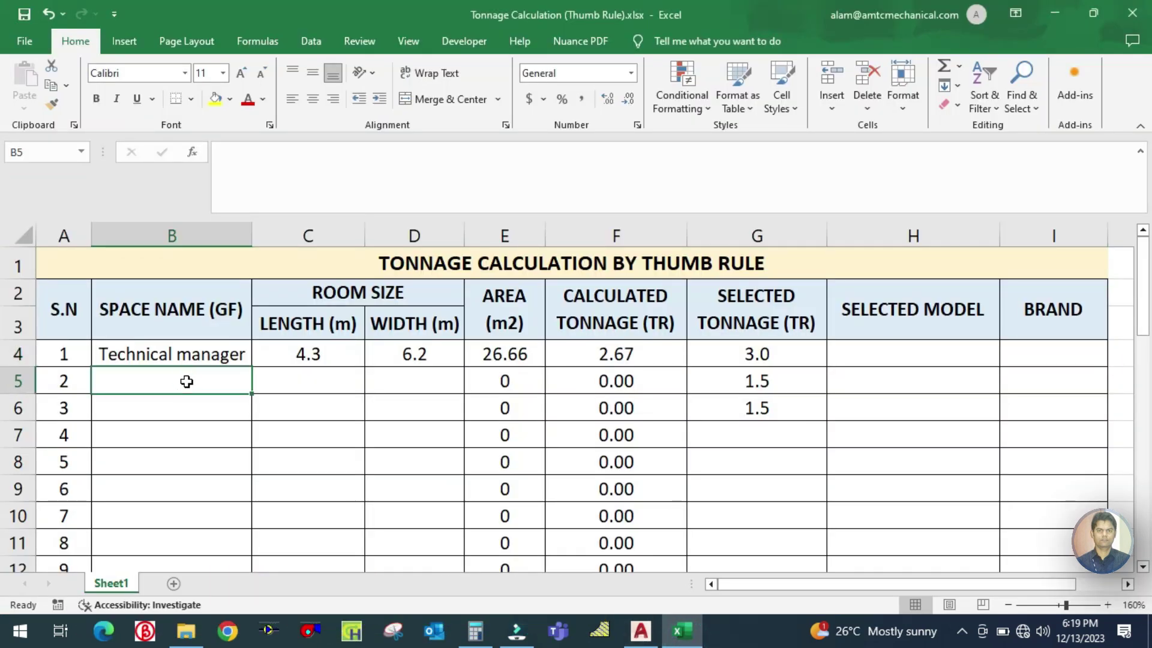
{"action": "type", "text": "Fi"}
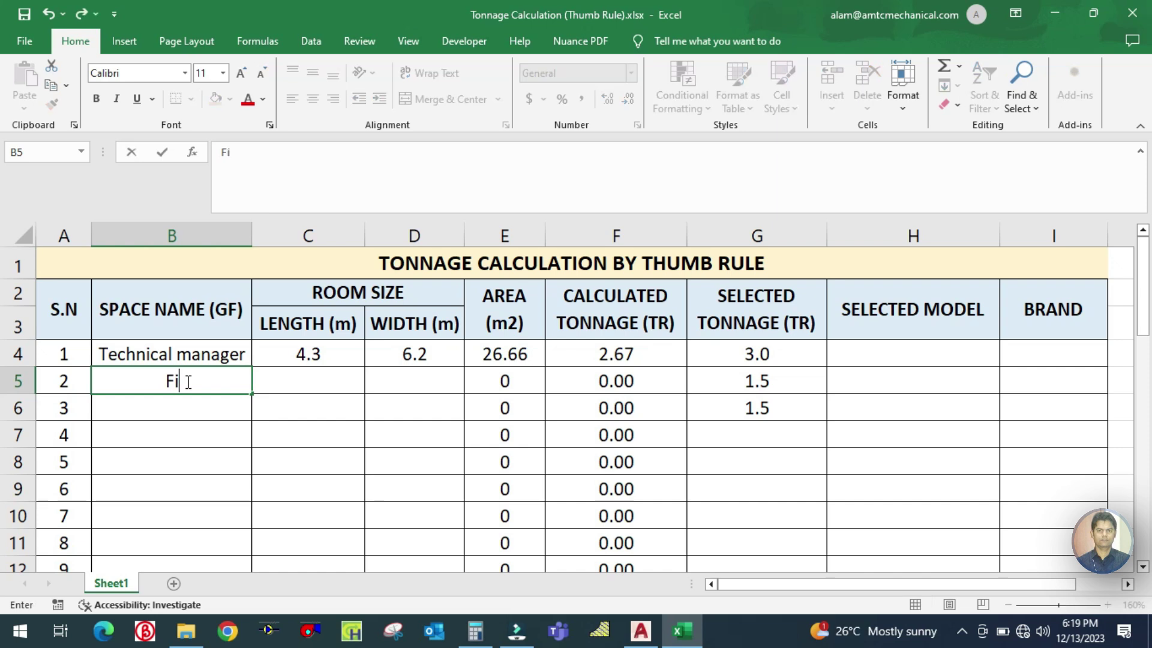
{"action": "type", "text": "ling Room"}
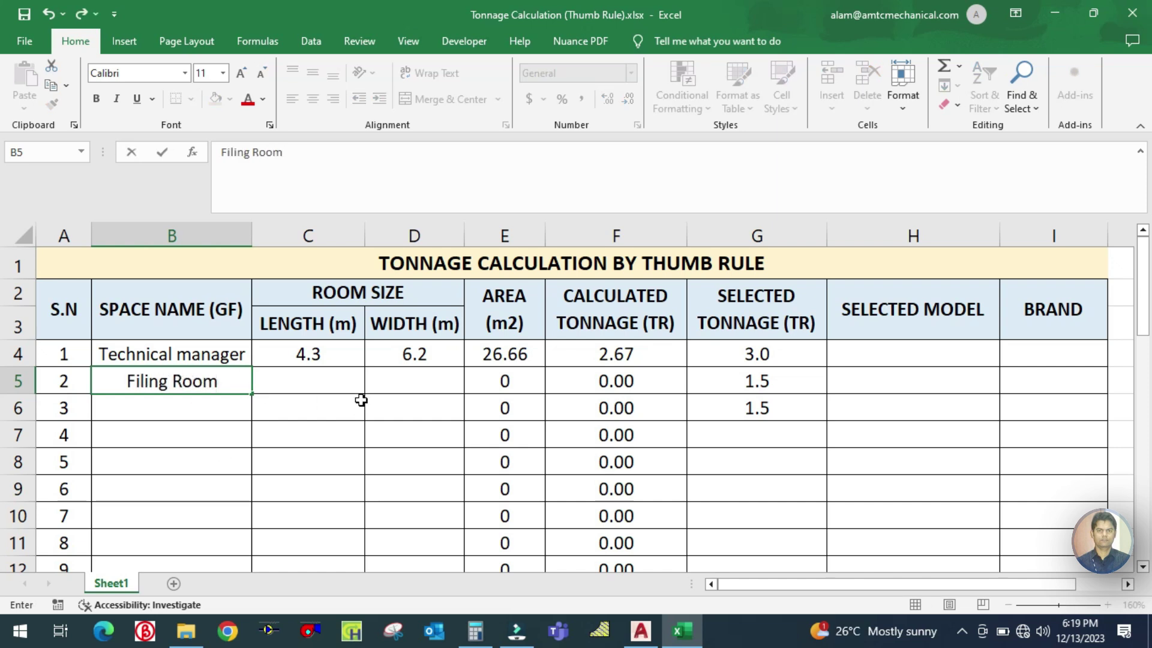
{"action": "left_click", "coordinate": [348, 381]}
{"action": "type", "text": "40"}
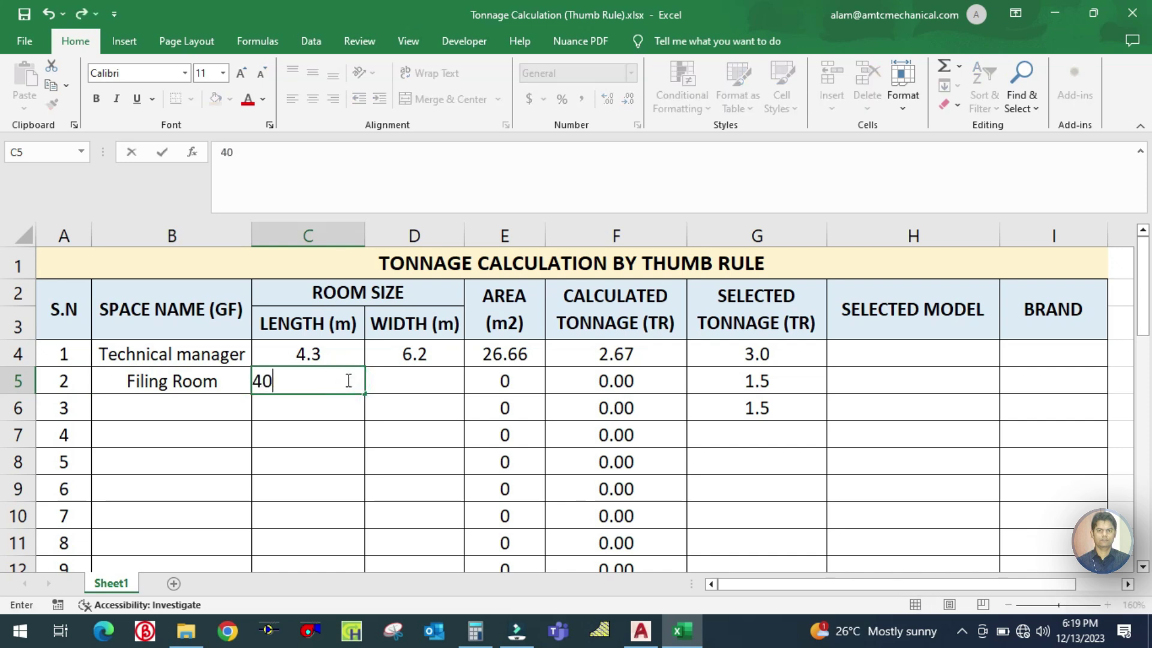
Enter 6.2 as the Filing Room's width in cell D5.
{"action": "left_click", "coordinate": [399, 375]}
{"action": "type", "text": "6.2"}
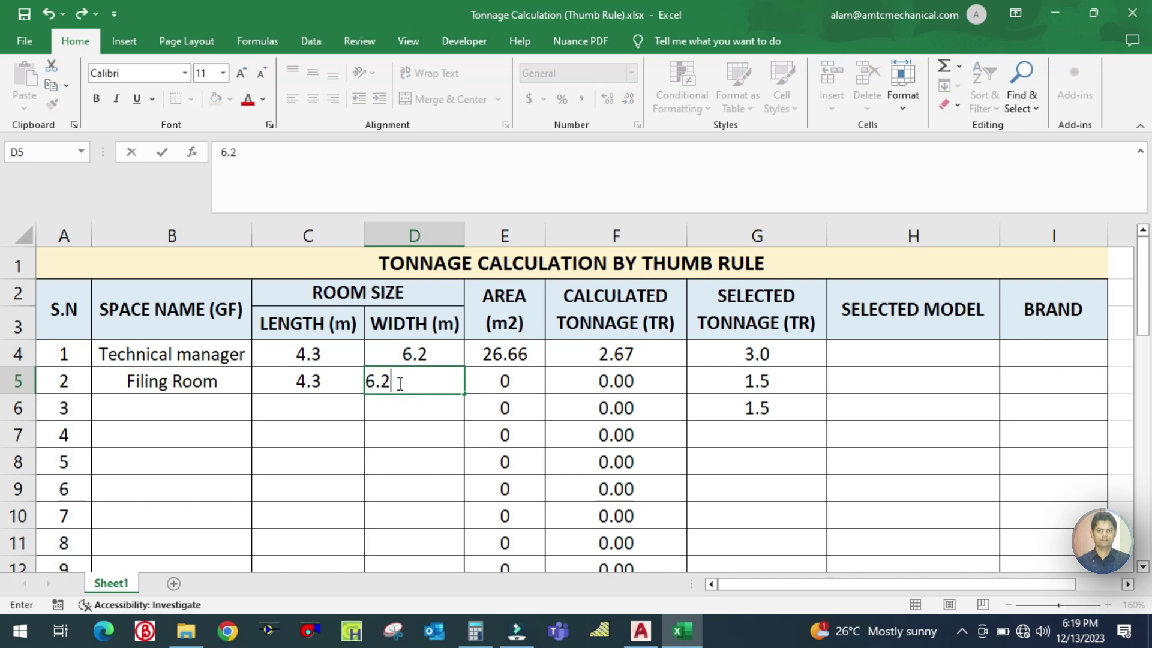
{"action": "key", "text": "Tab"}
Check the FILING room's width in the AutoCAD plan and set the Filing Room's width in Excel cell D5 to 2.6.
{"action": "left_click", "coordinate": [679, 631]}
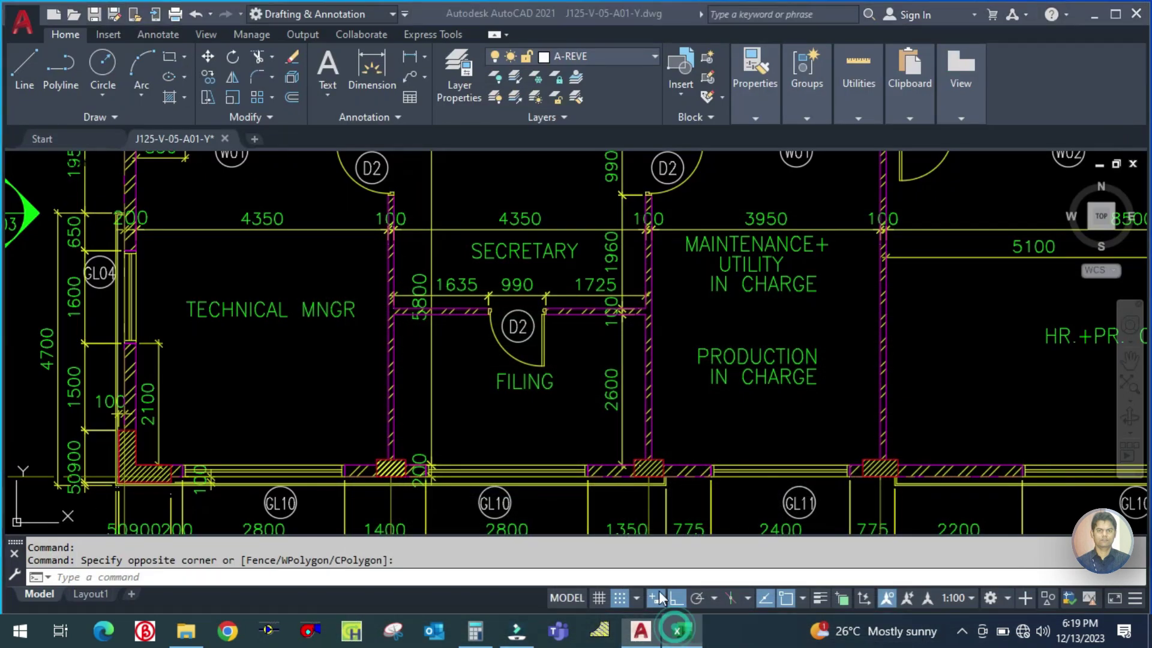
{"action": "left_click", "coordinate": [679, 632]}
{"action": "left_click", "coordinate": [433, 376]}
{"action": "type", "text": "2.6"}
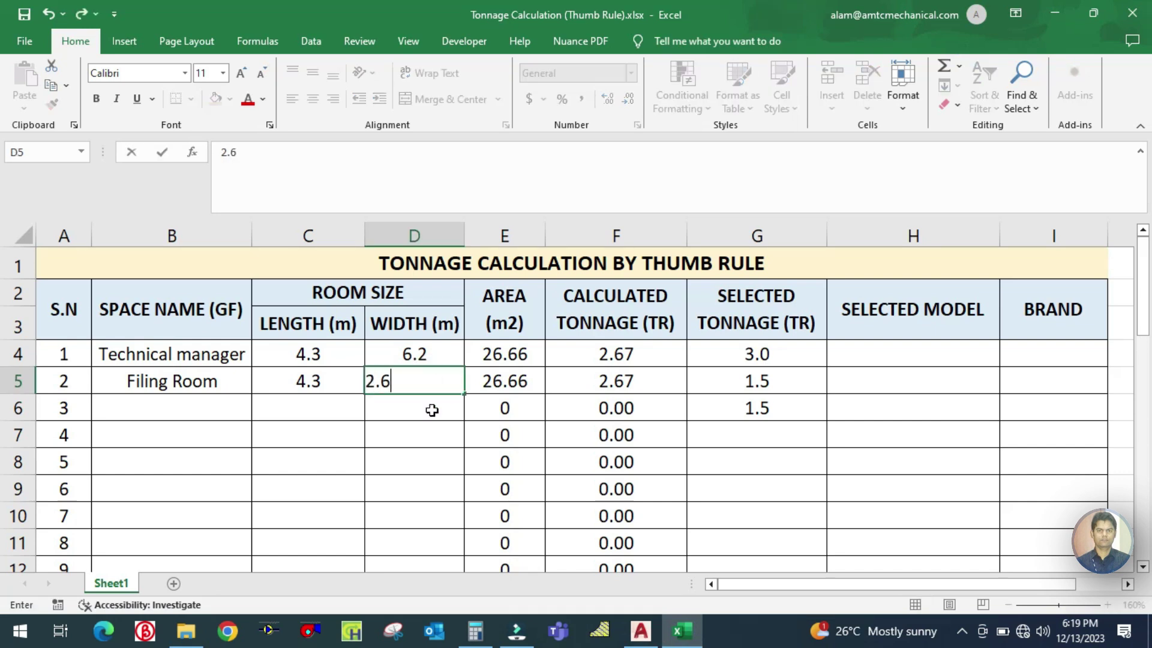
{"action": "key", "text": "Tab"}
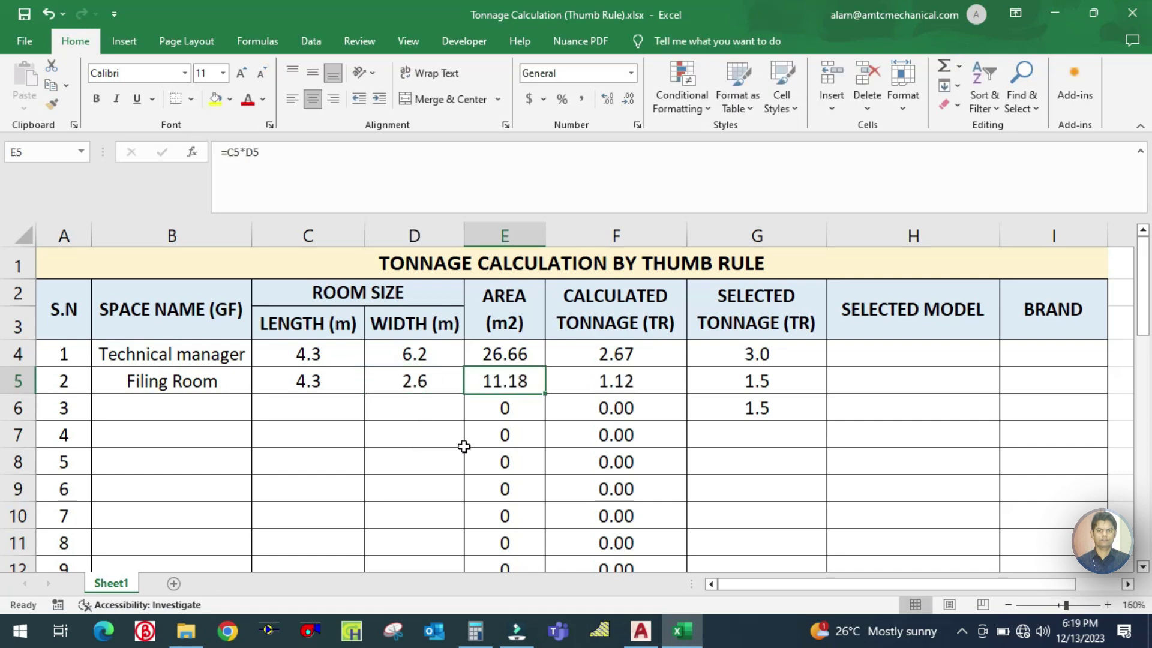
Clear the area and calculated tonnage formulas from E4:F5 in the Technical manager and Filing Room rows.
{"action": "left_click", "coordinate": [587, 382]}
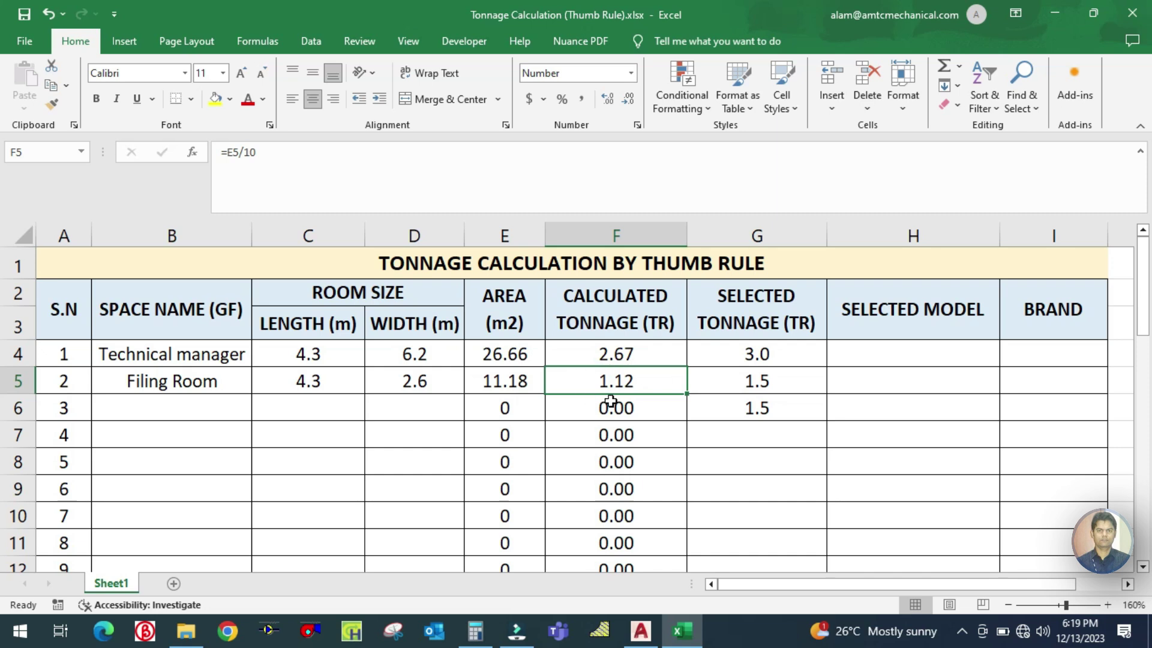
{"action": "left_click", "coordinate": [750, 380]}
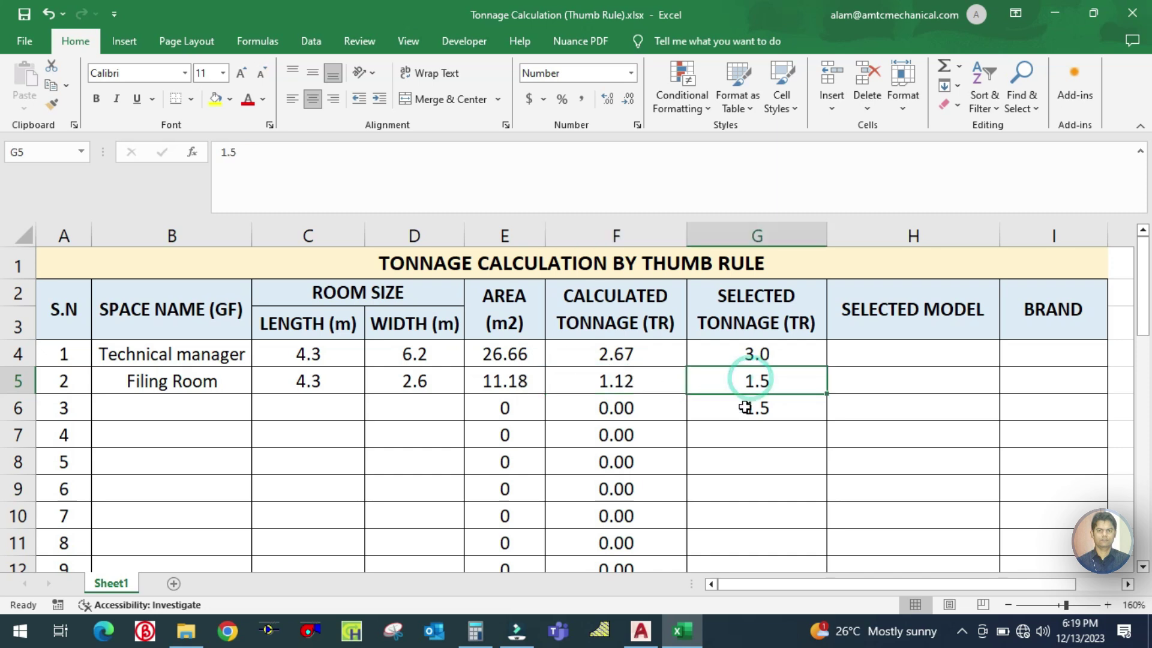
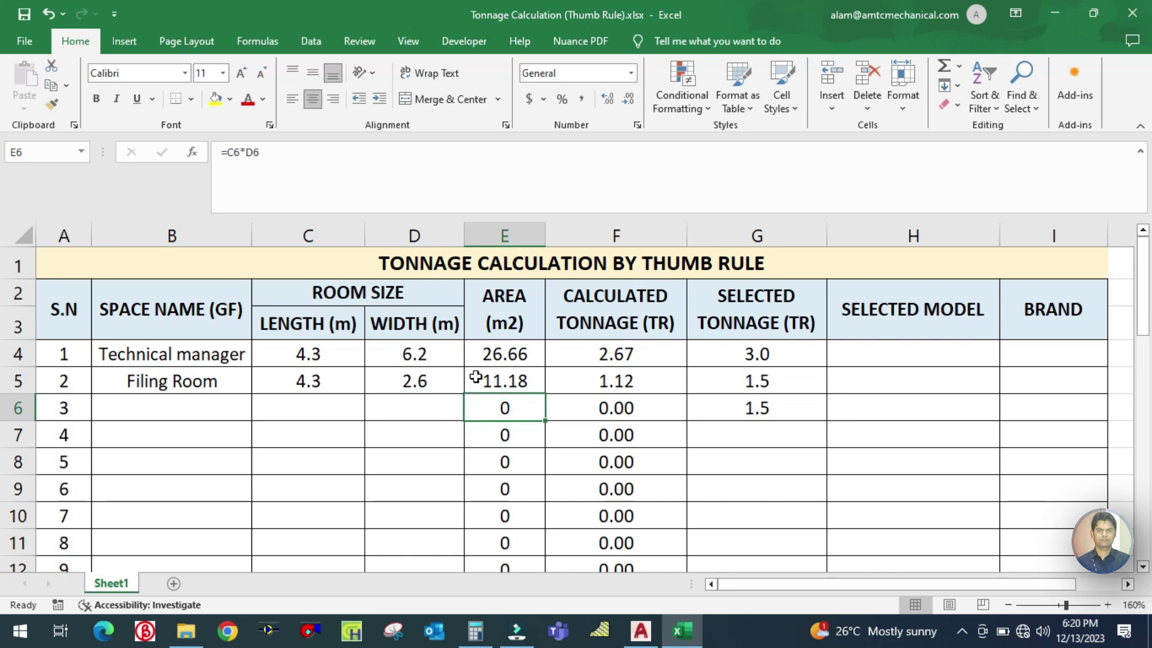
{"action": "left_click", "coordinate": [503, 377]}
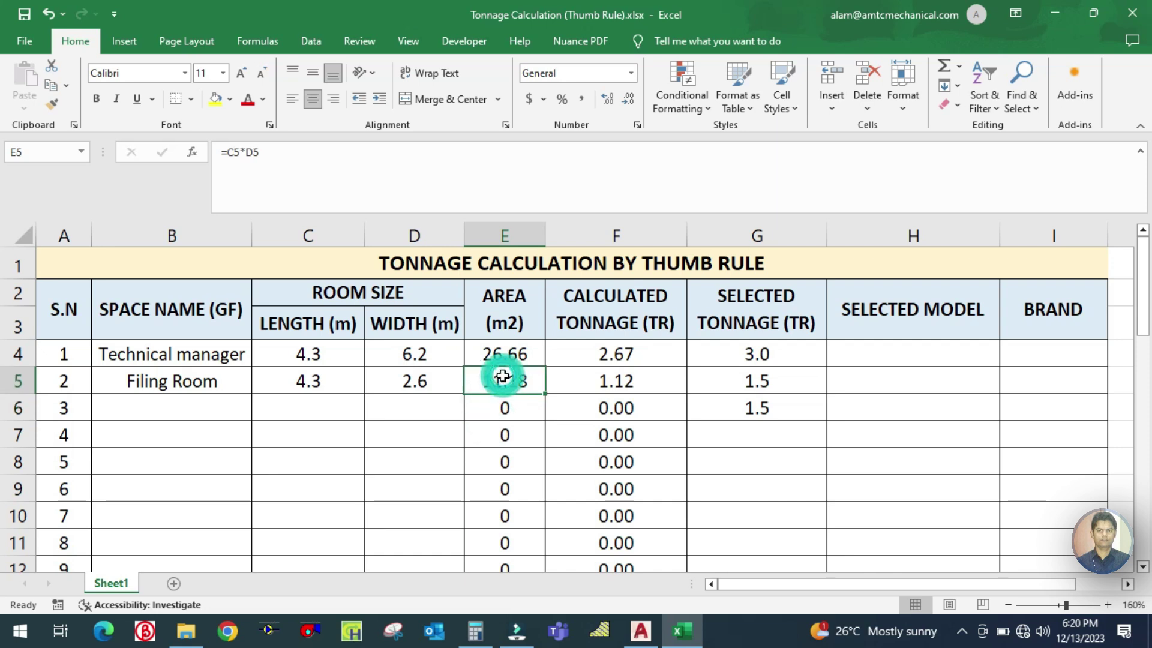
{"action": "key", "text": "Delete"}
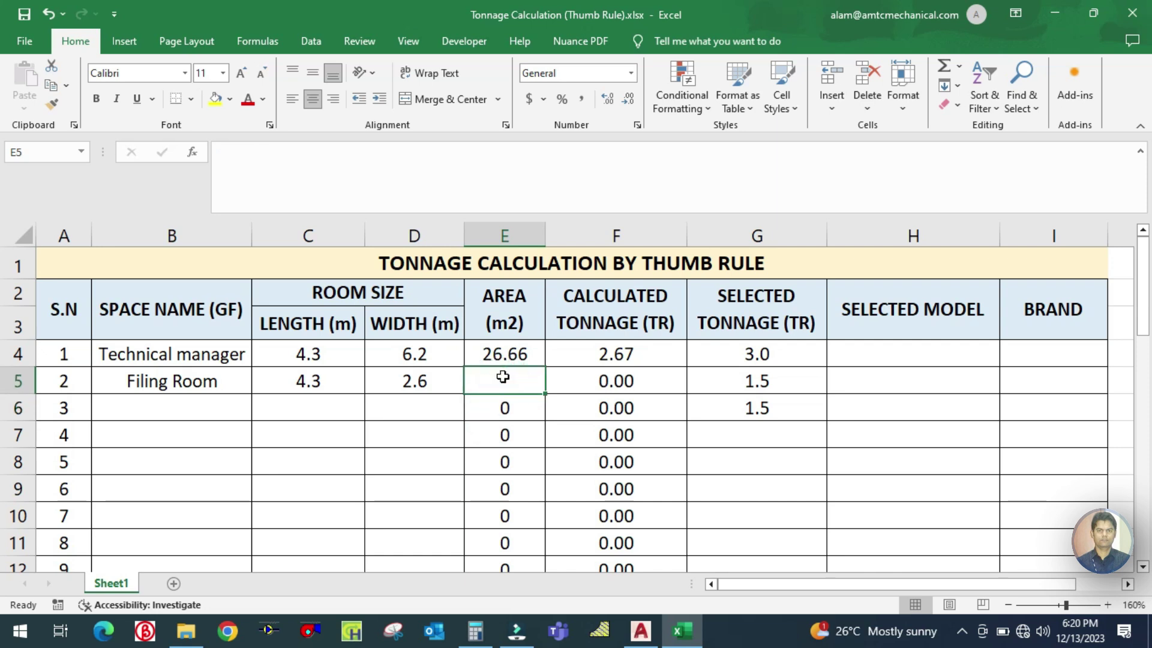
{"action": "left_click", "coordinate": [517, 353]}
{"action": "key", "text": "Delete"}
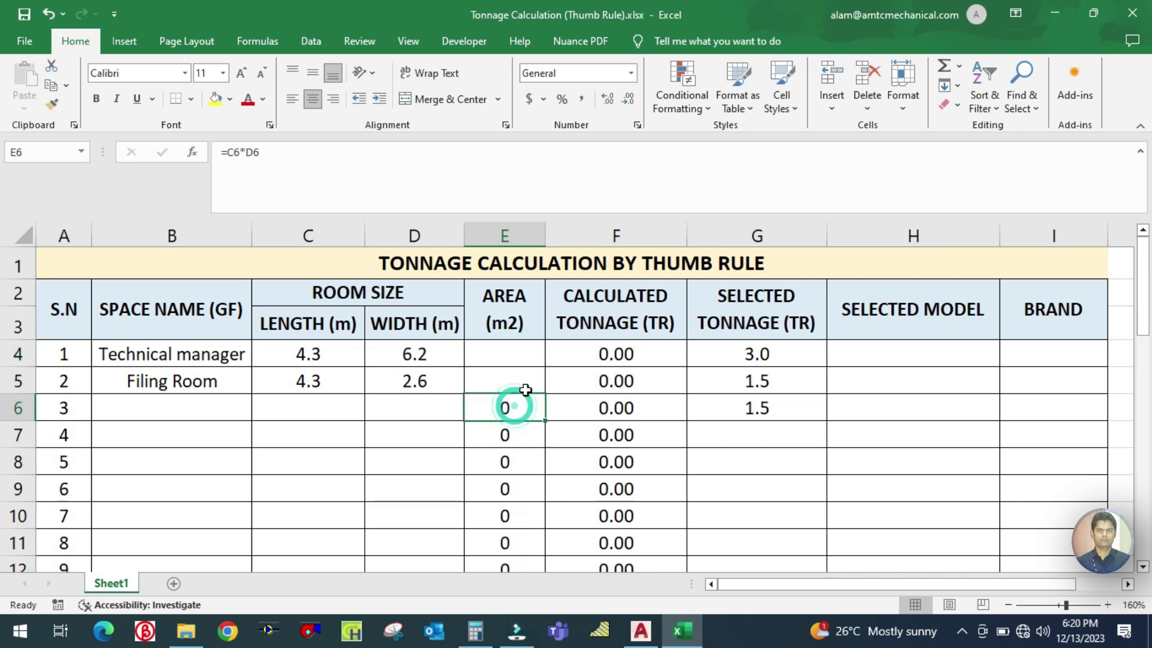
{"action": "left_click", "coordinate": [600, 352]}
{"action": "key", "text": "Delete"}
{"action": "left_click", "coordinate": [631, 376]}
{"action": "key", "text": "Delete"}
Enter the formula =C4*D4 in E4 to calculate the Technical manager room's area.
{"action": "left_click", "coordinate": [474, 349]}
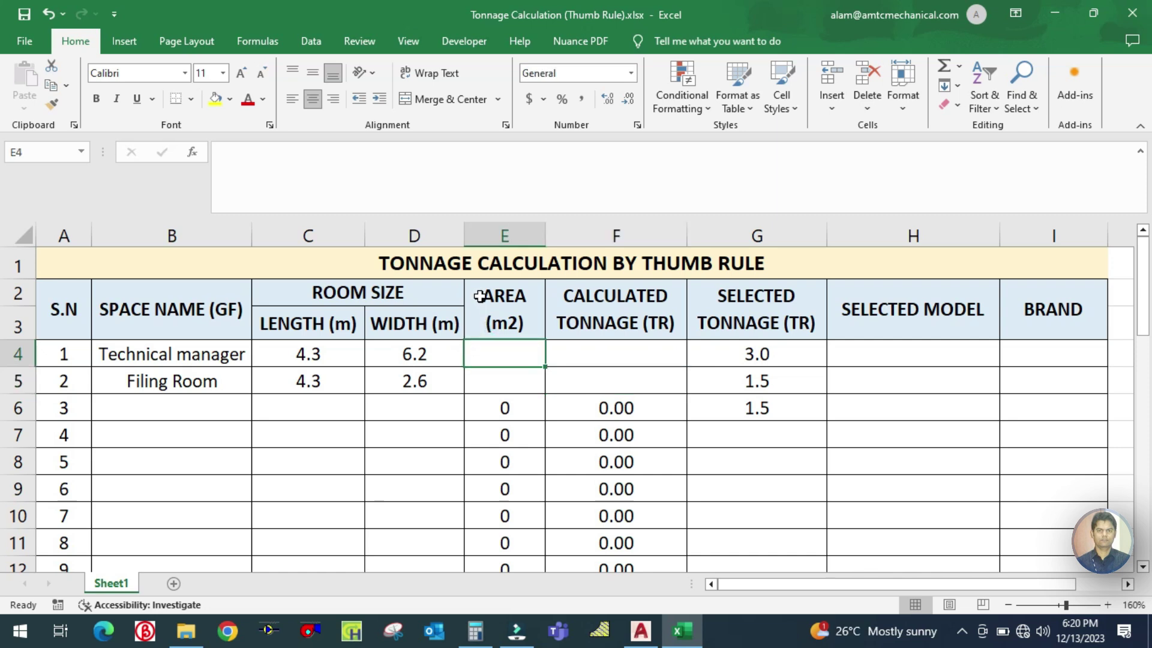
{"action": "type", "text": "="}
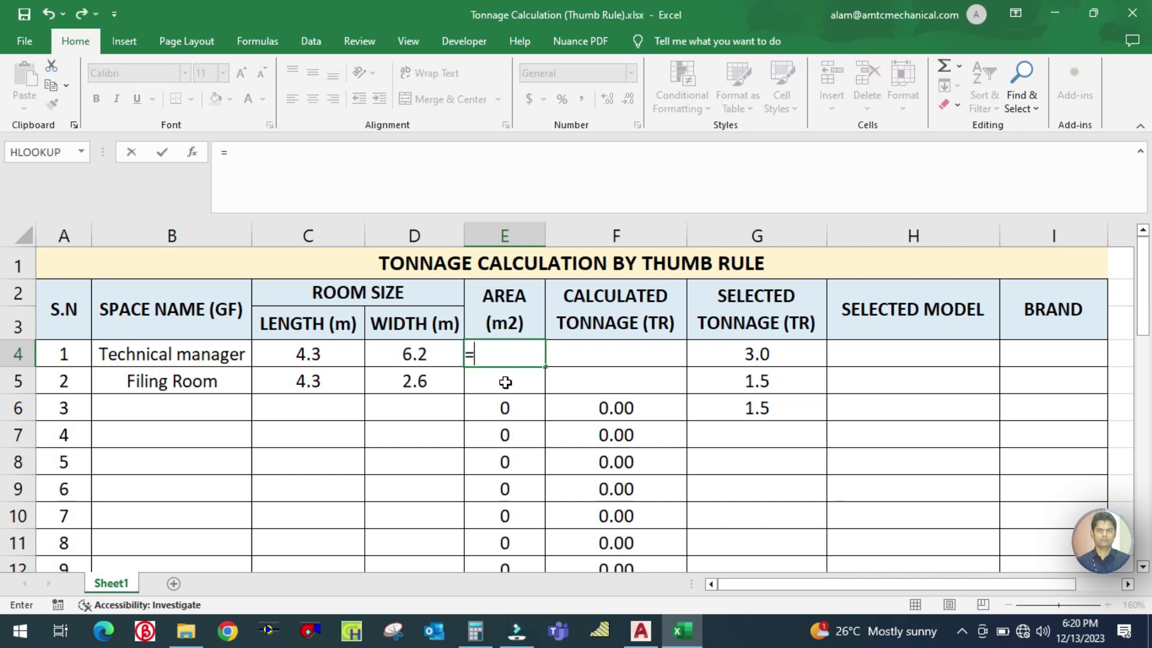
{"action": "left_click", "coordinate": [343, 354]}
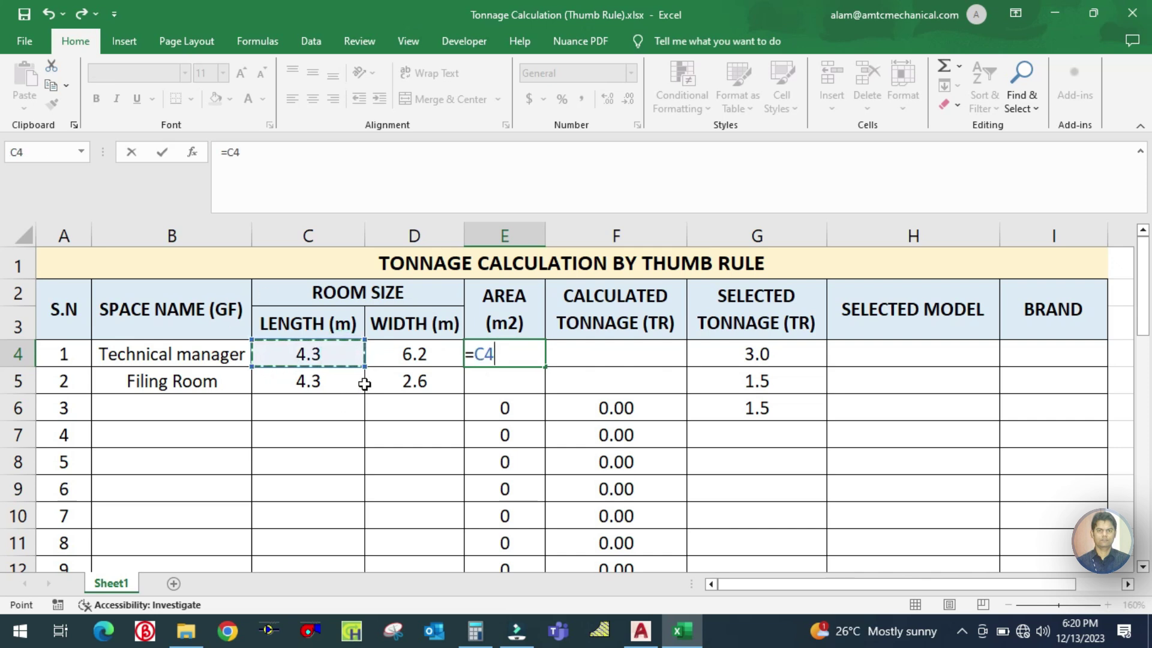
{"action": "type", "text": "*"}
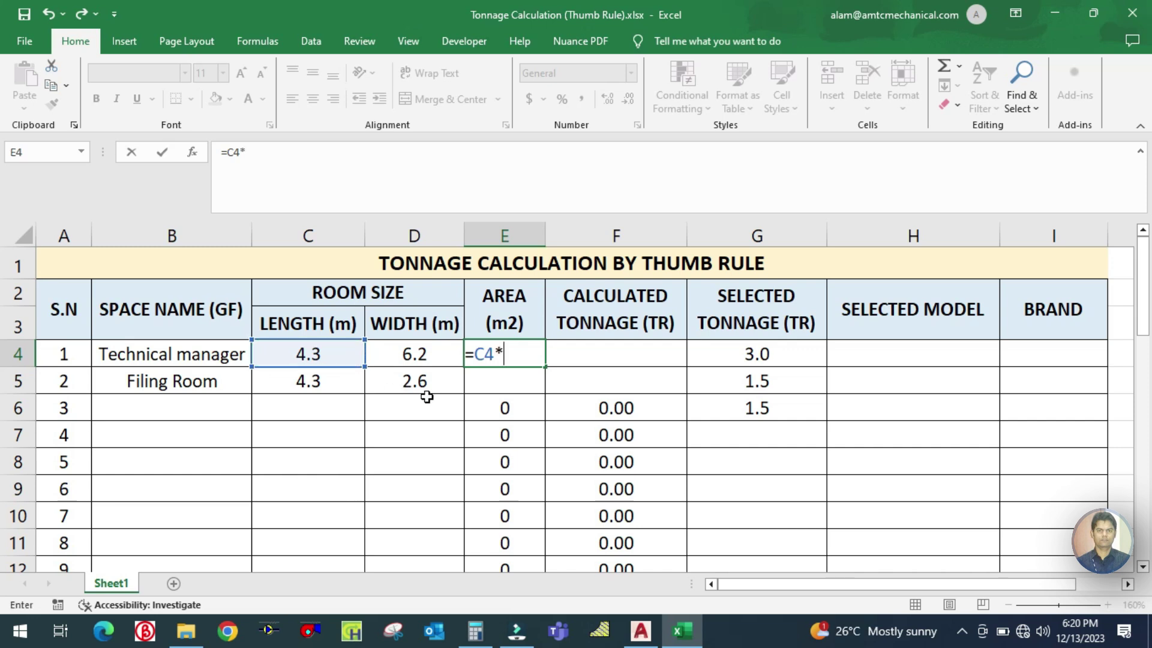
{"action": "left_click", "coordinate": [427, 355]}
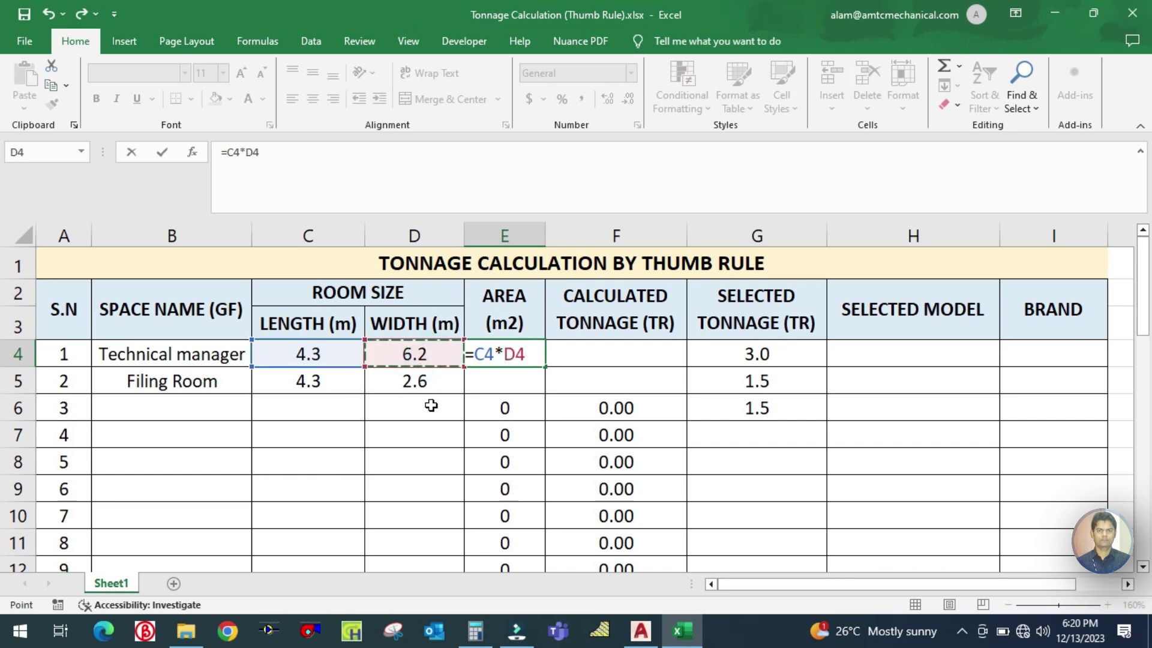
{"action": "key", "text": "Tab"}
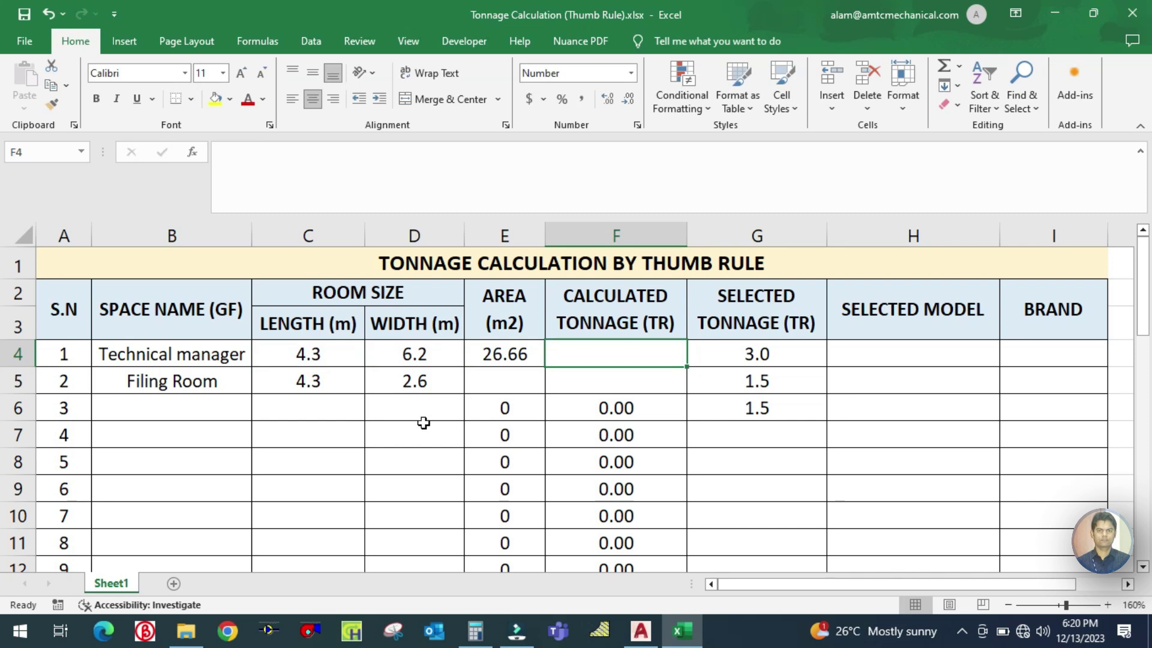
Inspect the area formula in E4 and the length and width cells it references.
{"action": "double_click", "coordinate": [507, 353]}
{"action": "key", "text": "Escape"}
{"action": "double_click", "coordinate": [503, 356]}
{"action": "key", "text": "Escape"}
{"action": "double_click", "coordinate": [507, 355]}
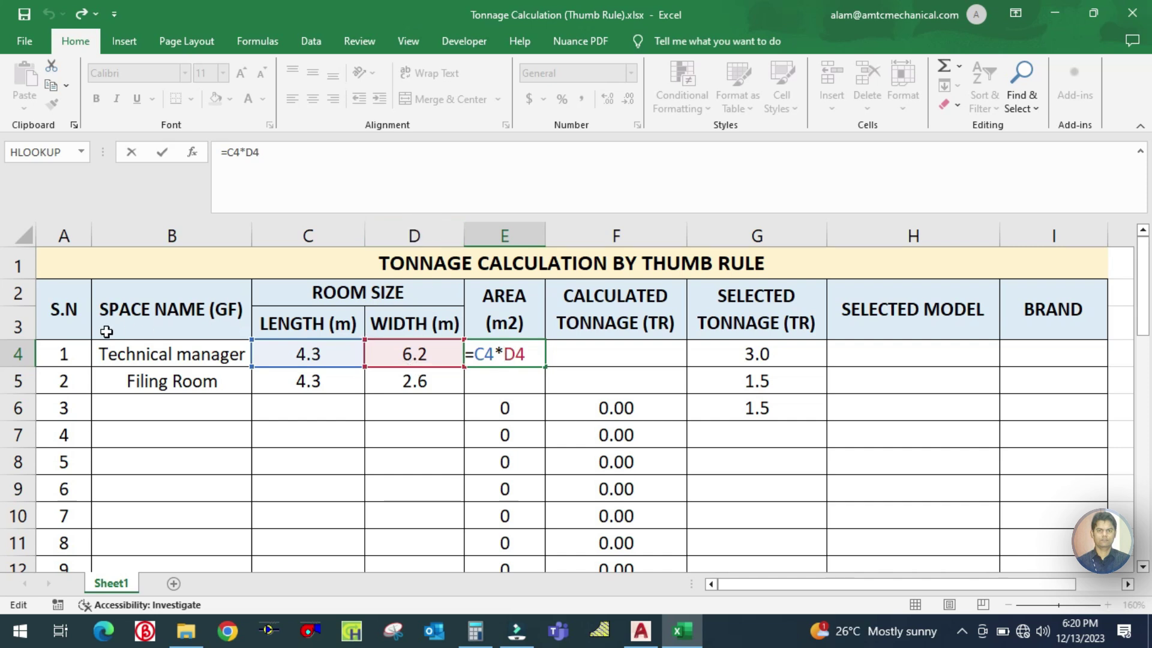
{"action": "key", "text": "ctrl+Return"}
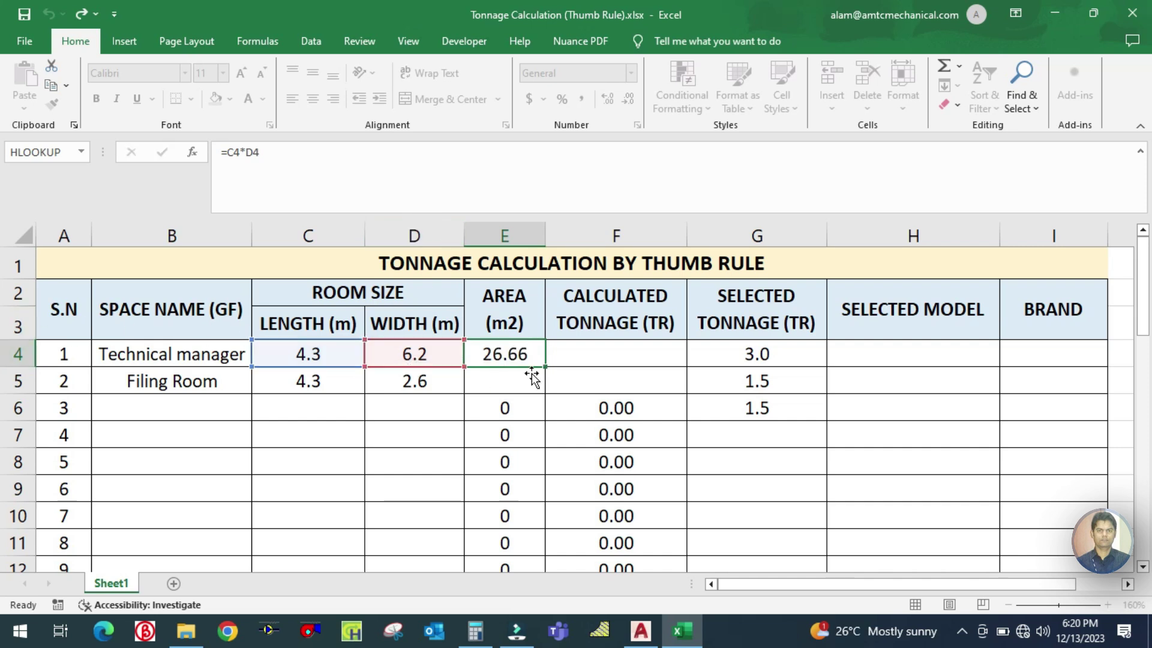
{"action": "double_click", "coordinate": [528, 354]}
{"action": "key", "text": "ctrl+Return"}
{"action": "left_click", "coordinate": [522, 403]}
{"action": "left_click", "coordinate": [525, 355]}
{"action": "key", "text": "ctrl+Return"}
{"action": "double_click", "coordinate": [525, 354]}
{"action": "key", "text": "ctrl+Return"}
{"action": "double_click", "coordinate": [526, 353]}
{"action": "key", "text": "ctrl+Return"}
{"action": "double_click", "coordinate": [527, 351]}
{"action": "key", "text": "ctrl+Return"}
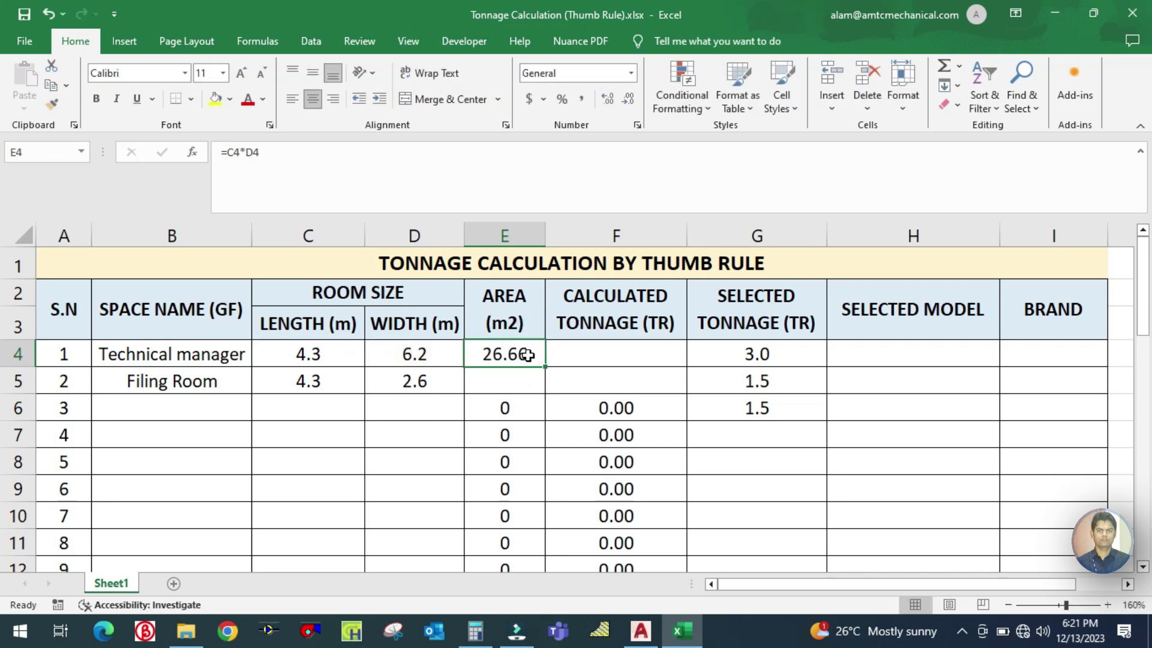
{"action": "left_click", "coordinate": [617, 355]}
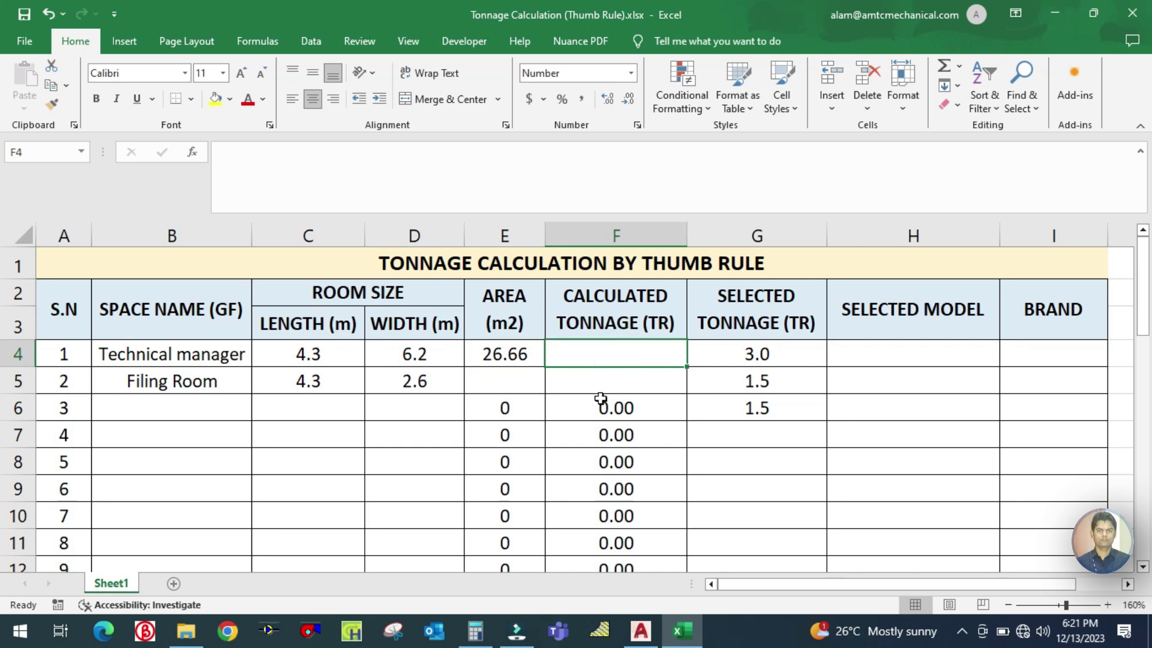
{"action": "type", "text": "="}
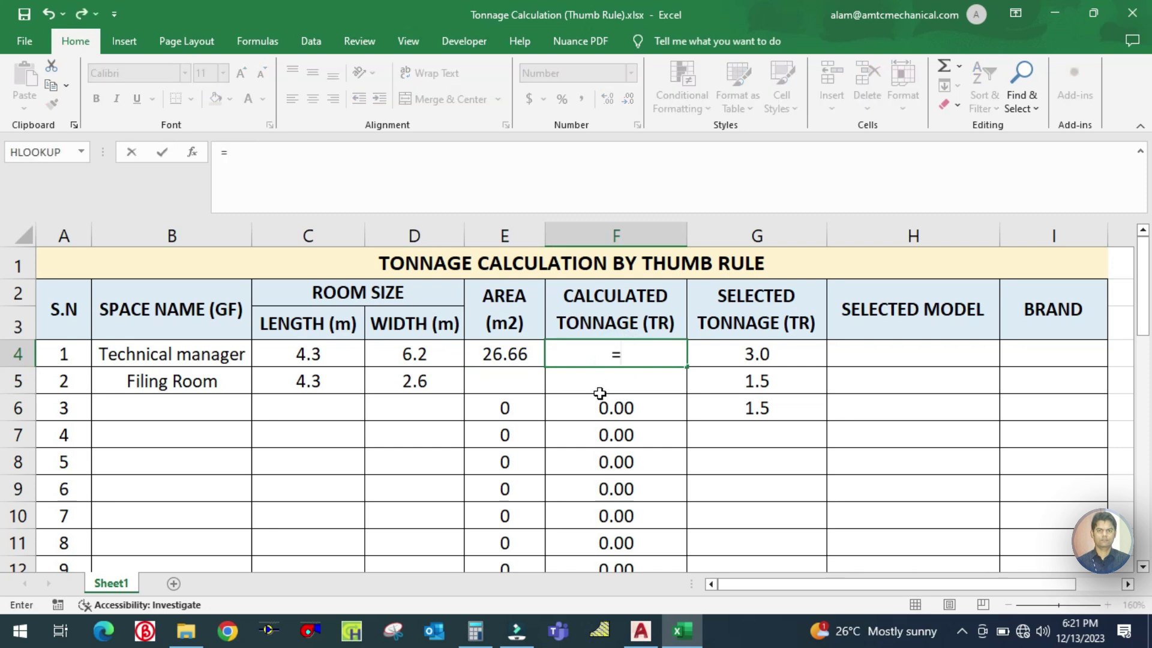
{"action": "left_click", "coordinate": [507, 351]}
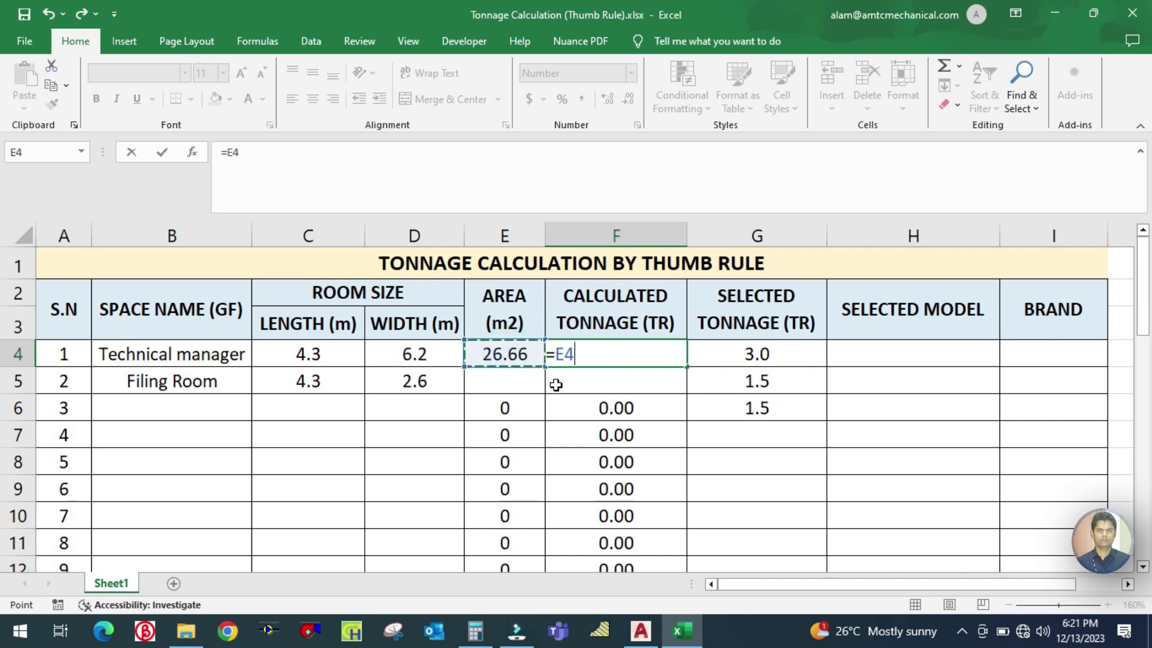
{"action": "type", "text": "7"}
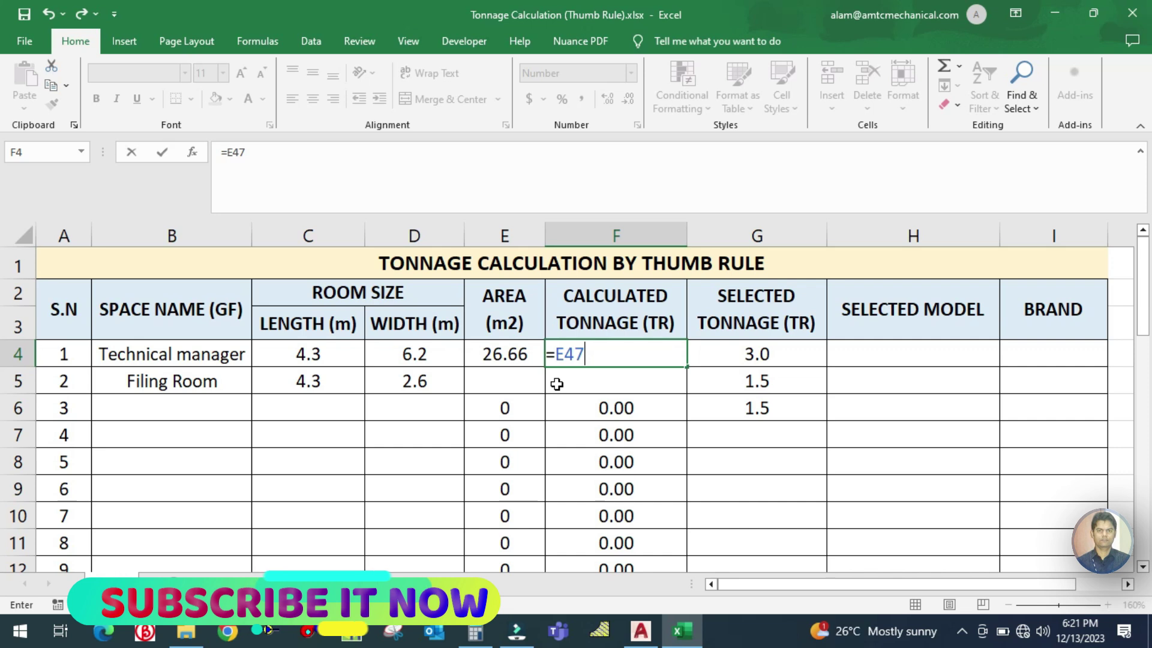
{"action": "key", "text": "Escape"}
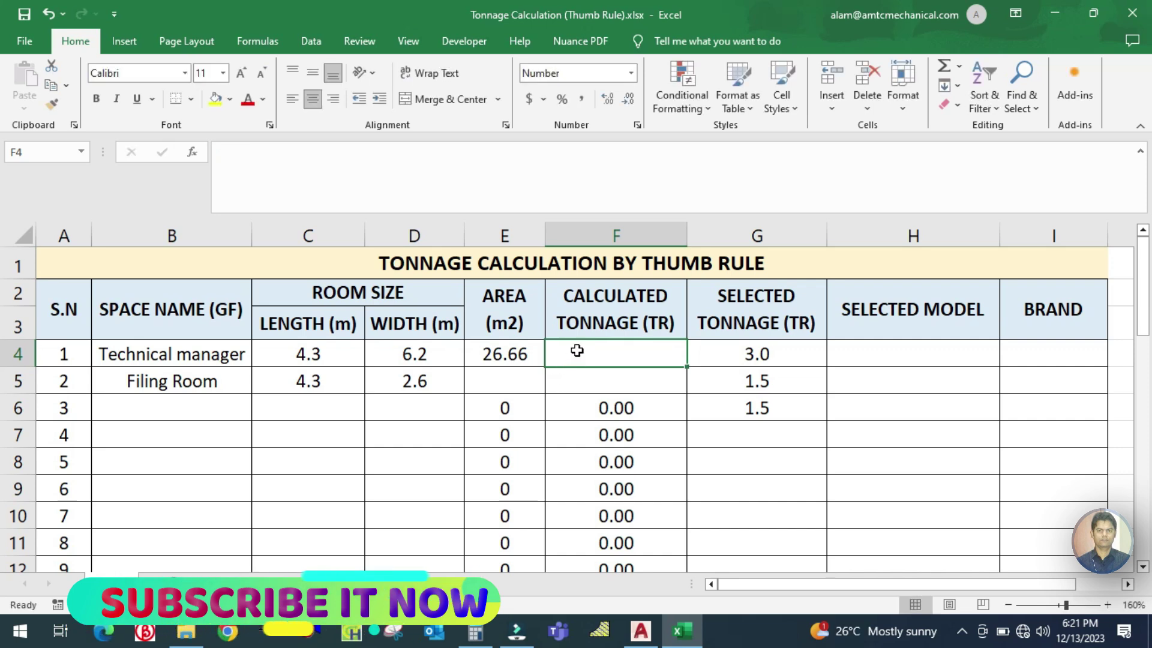
Enter the formula =E4/10 in F4 to calculate the Technical manager room's tonnage.
{"action": "type", "text": "="}
{"action": "left_click", "coordinate": [495, 352]}
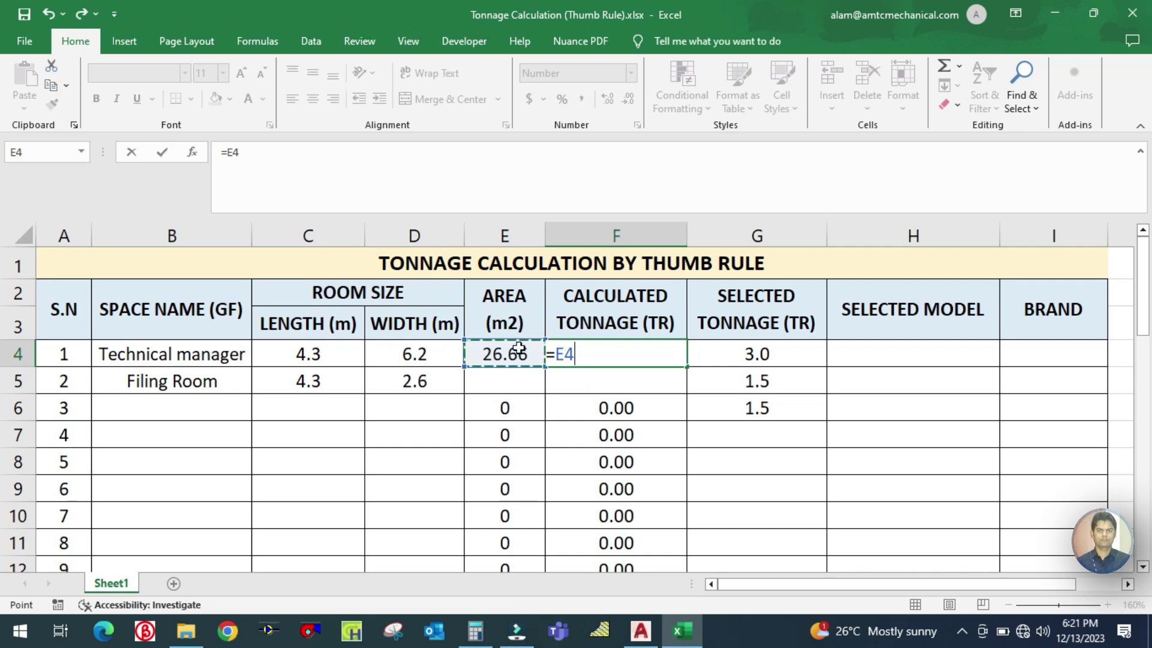
{"action": "type", "text": "/"}
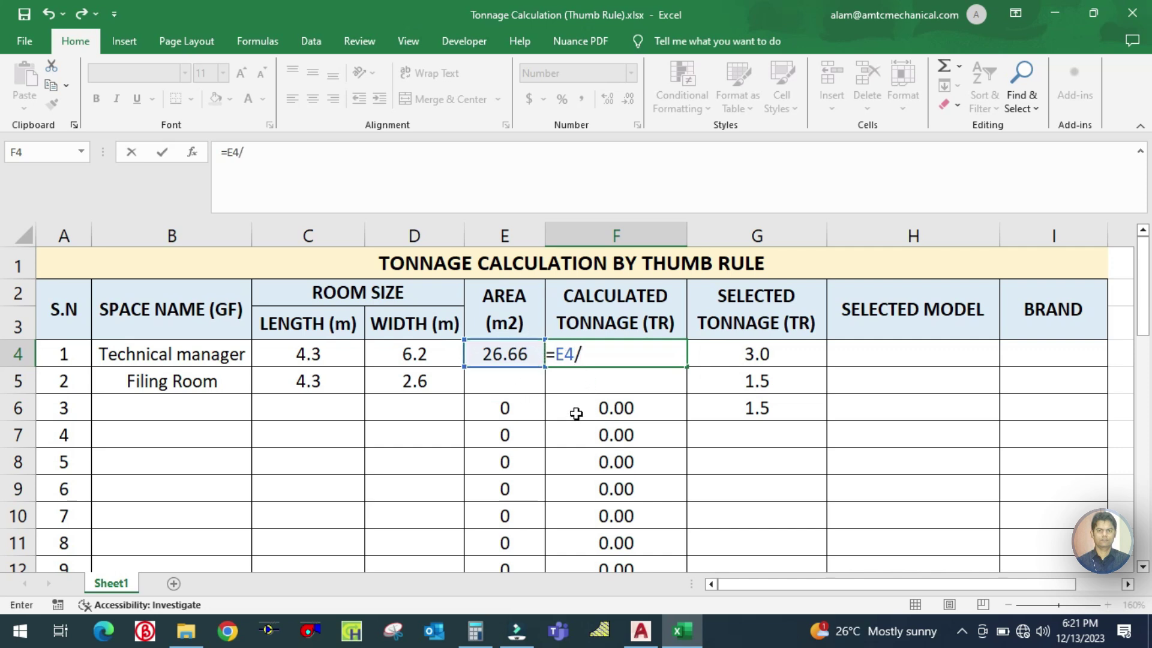
{"action": "type", "text": "10"}
{"action": "key", "text": "Tab"}
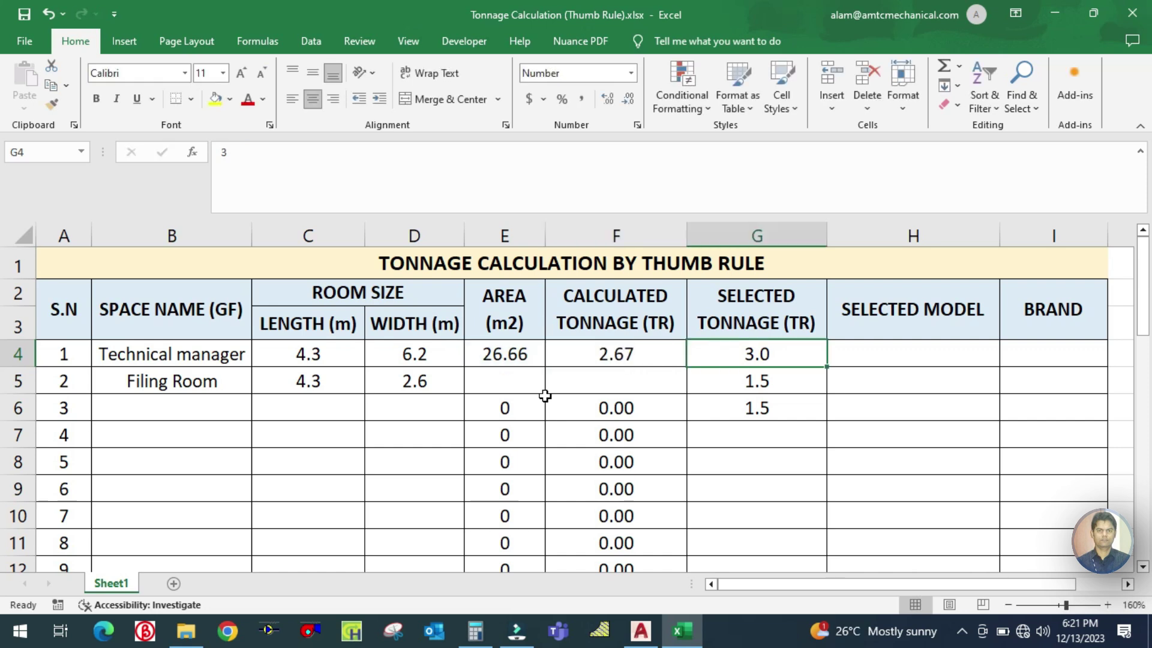
Check the Technical manager's calculated tonnage in F4 against the SELECTED TONNAGE entries in column G.
{"action": "left_click", "coordinate": [607, 358]}
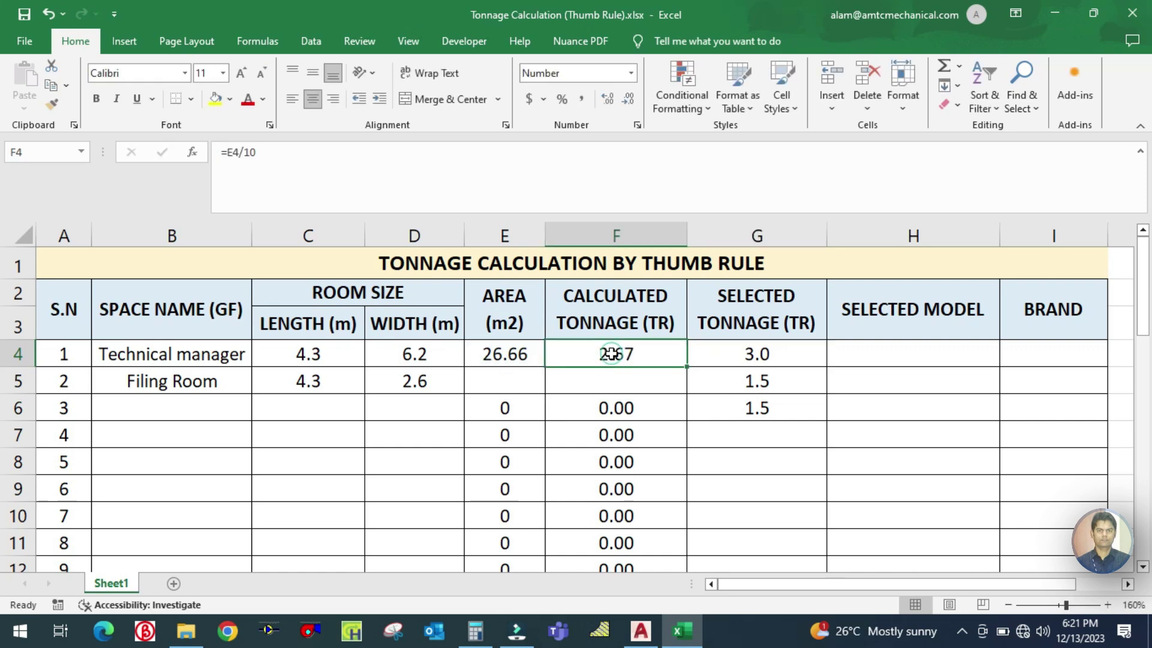
{"action": "left_click", "coordinate": [756, 354]}
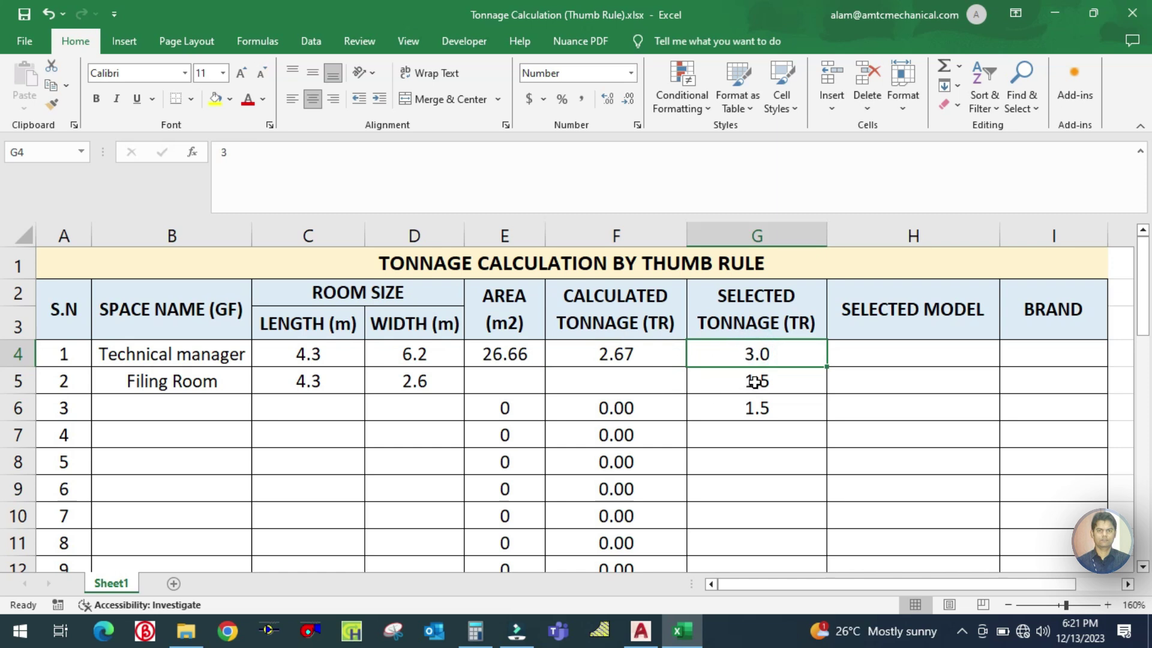
{"action": "left_click", "coordinate": [734, 407]}
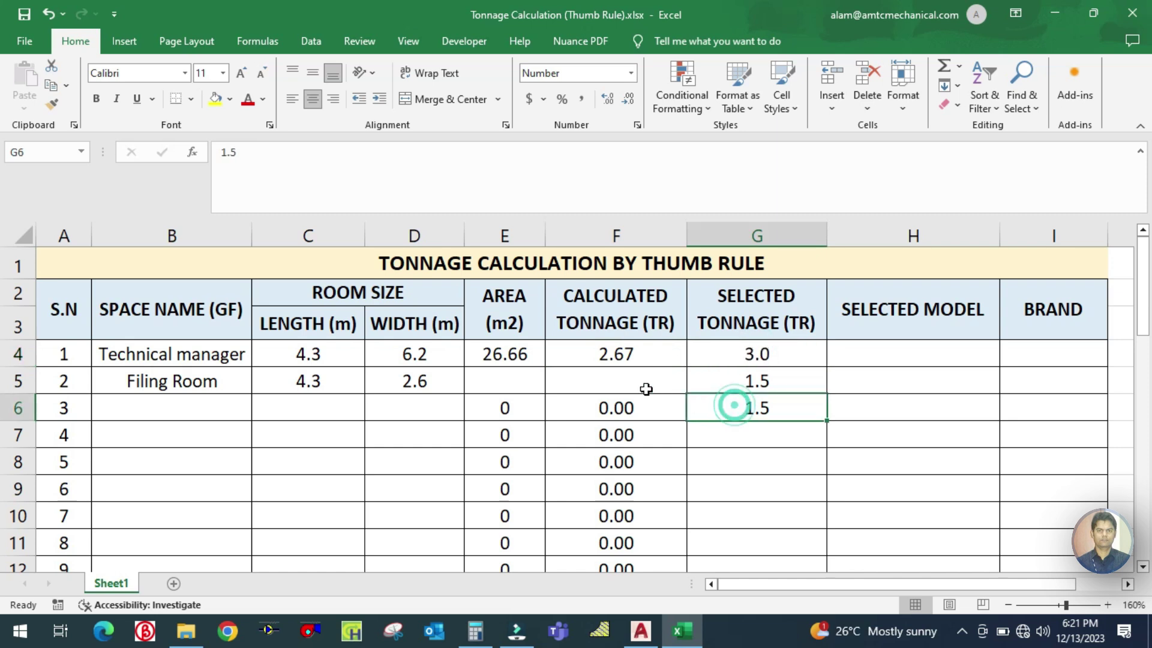
Clear the remaining formulas from the AREA and CALCULATED TONNAGE columns, from row 6 down.
{"action": "scroll", "coordinate": [518, 369], "scroll_direction": "down", "scroll_amount": 1}
{"action": "left_click_drag", "start_coordinate": [514, 334], "coordinate": [651, 508]}
{"action": "scroll", "coordinate": [672, 480], "scroll_direction": "up", "scroll_amount": 10}
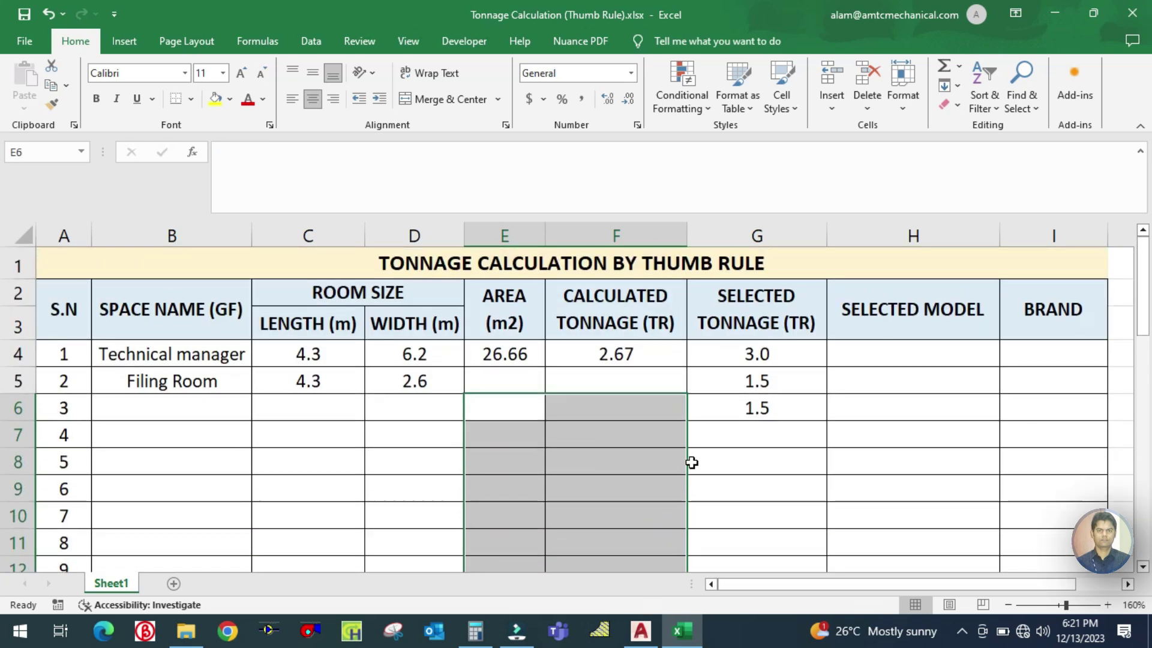
{"action": "left_click", "coordinate": [689, 460]}
{"action": "scroll", "coordinate": [539, 328], "scroll_direction": "down", "scroll_amount": 1}
{"action": "scroll", "coordinate": [539, 329], "scroll_direction": "up", "scroll_amount": 1}
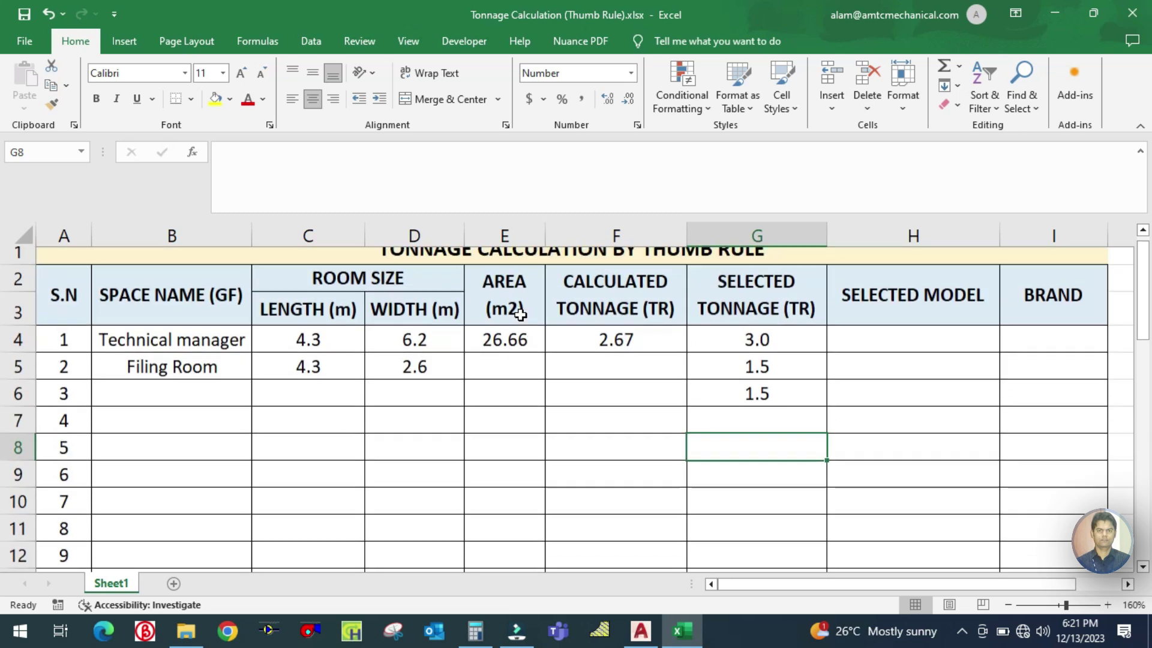
Fill the area formula from E4 down through the remaining rows of the AREA column and check the filled cells.
{"action": "left_click", "coordinate": [516, 354]}
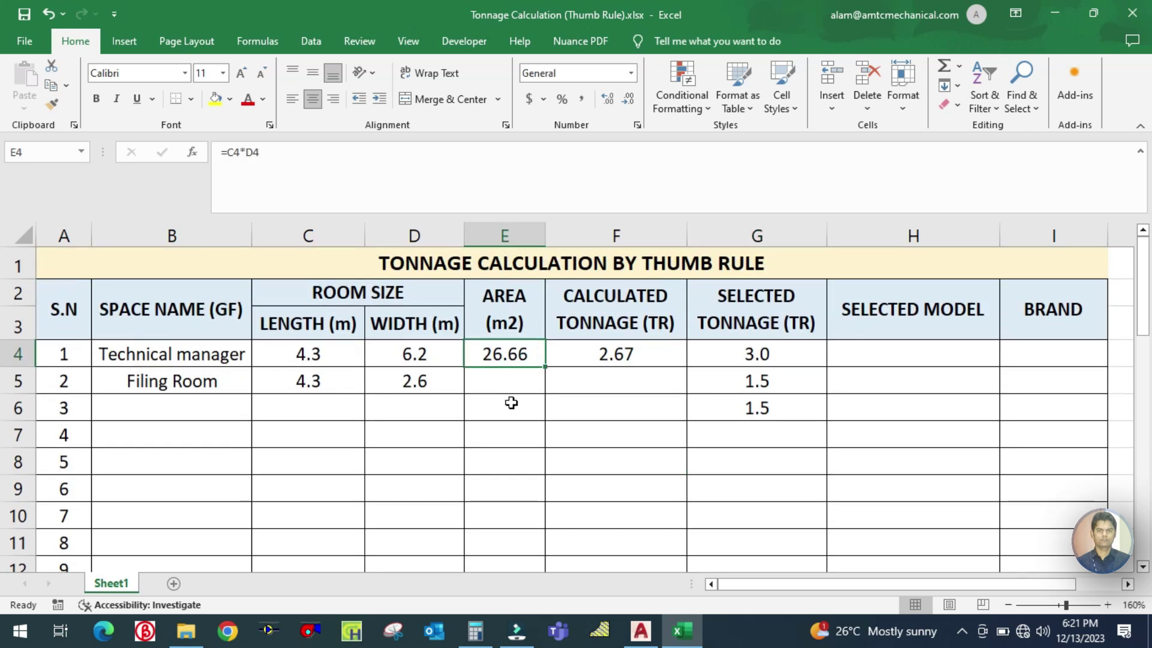
{"action": "scroll", "coordinate": [511, 402], "scroll_direction": "down", "scroll_amount": 2}
{"action": "scroll", "coordinate": [516, 359], "scroll_direction": "up", "scroll_amount": 2}
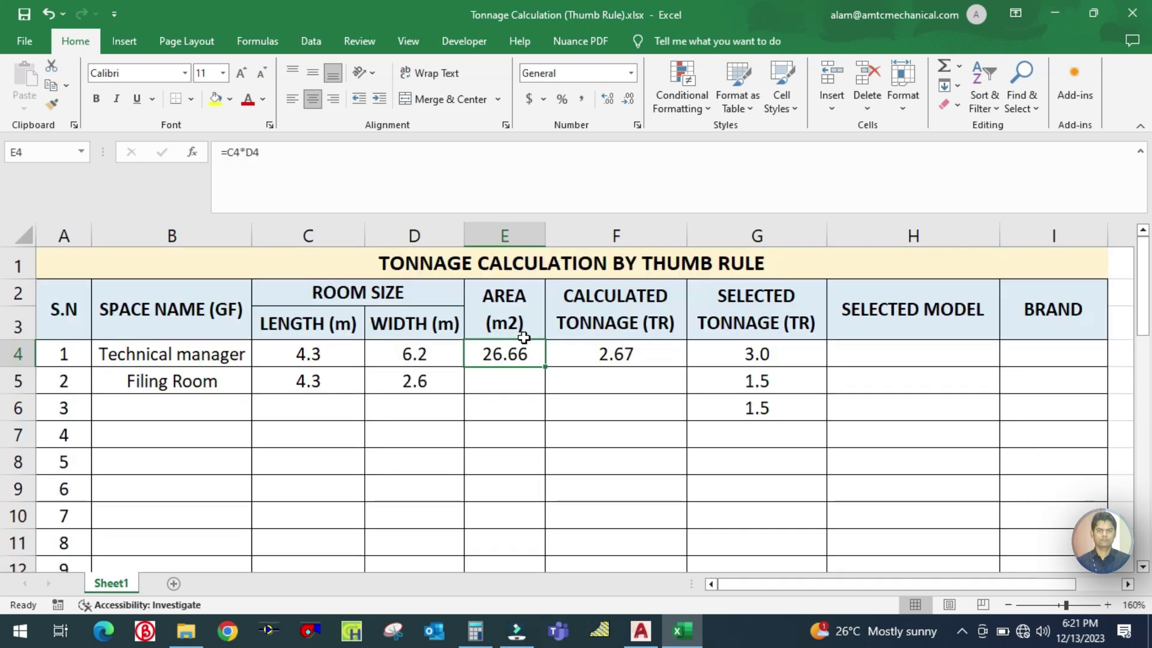
{"action": "scroll", "coordinate": [523, 336], "scroll_direction": "down", "scroll_amount": 1}
{"action": "scroll", "coordinate": [522, 514], "scroll_direction": "down", "scroll_amount": 2}
{"action": "scroll", "coordinate": [524, 504], "scroll_direction": "up", "scroll_amount": 3}
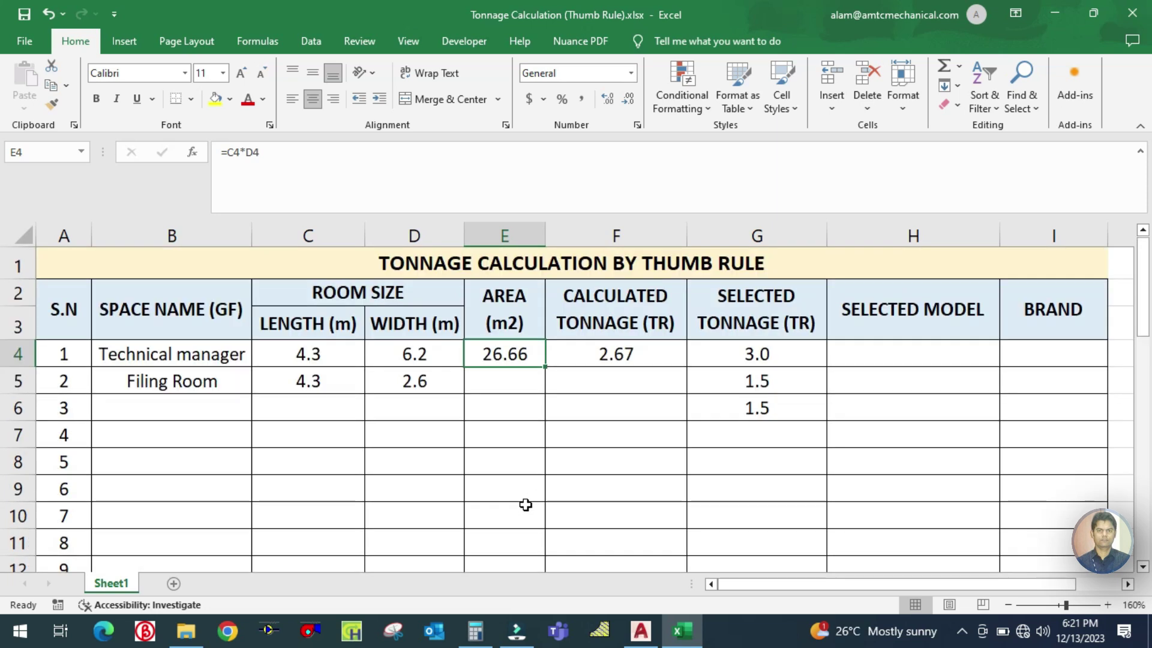
{"action": "left_click", "coordinate": [525, 450]}
{"action": "left_click", "coordinate": [526, 358]}
{"action": "scroll", "coordinate": [533, 384], "scroll_direction": "up", "scroll_amount": 6}
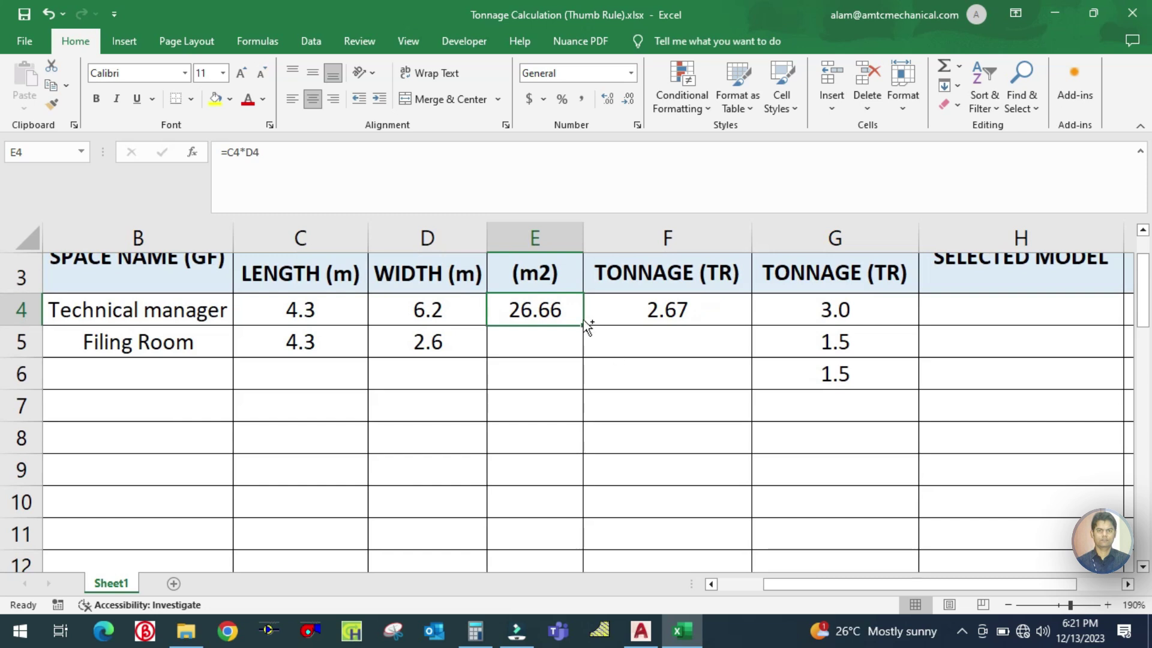
{"action": "scroll", "coordinate": [509, 472], "scroll_direction": "up", "scroll_amount": 1}
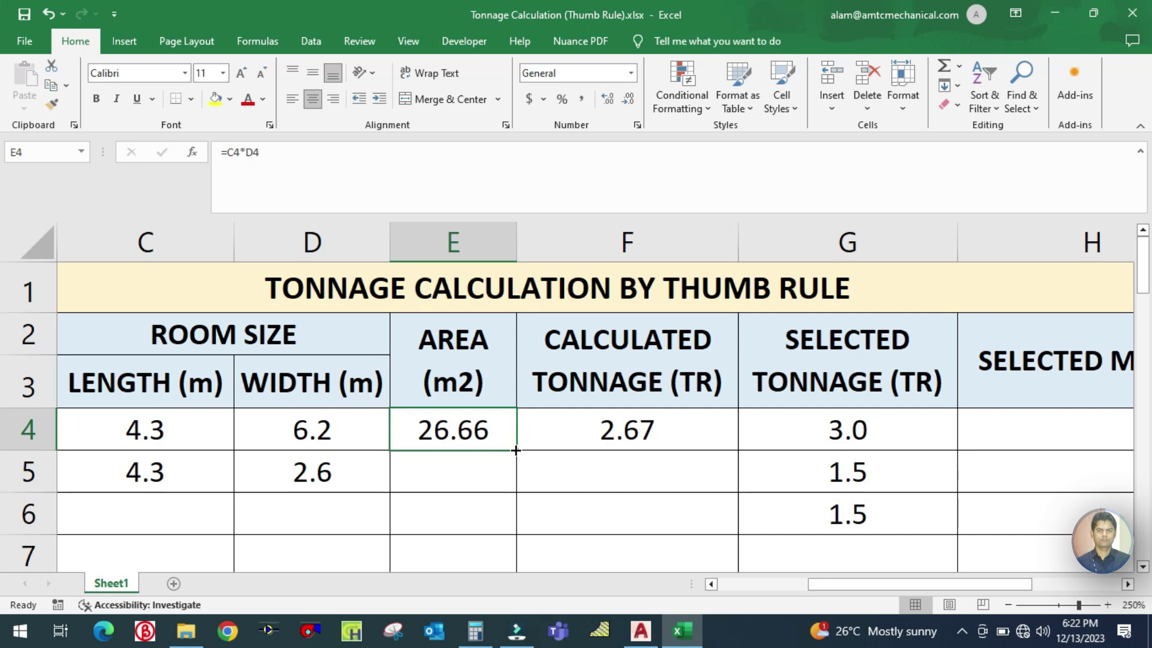
{"action": "mouse_move", "coordinate": [516, 450]}
{"action": "left_mouse_down"}
{"action": "mouse_move", "coordinate": [516, 594]}
{"action": "mouse_move", "coordinate": [533, 468]}
{"action": "left_mouse_up"}
{"action": "scroll", "coordinate": [588, 390], "scroll_direction": "up", "scroll_amount": 11}
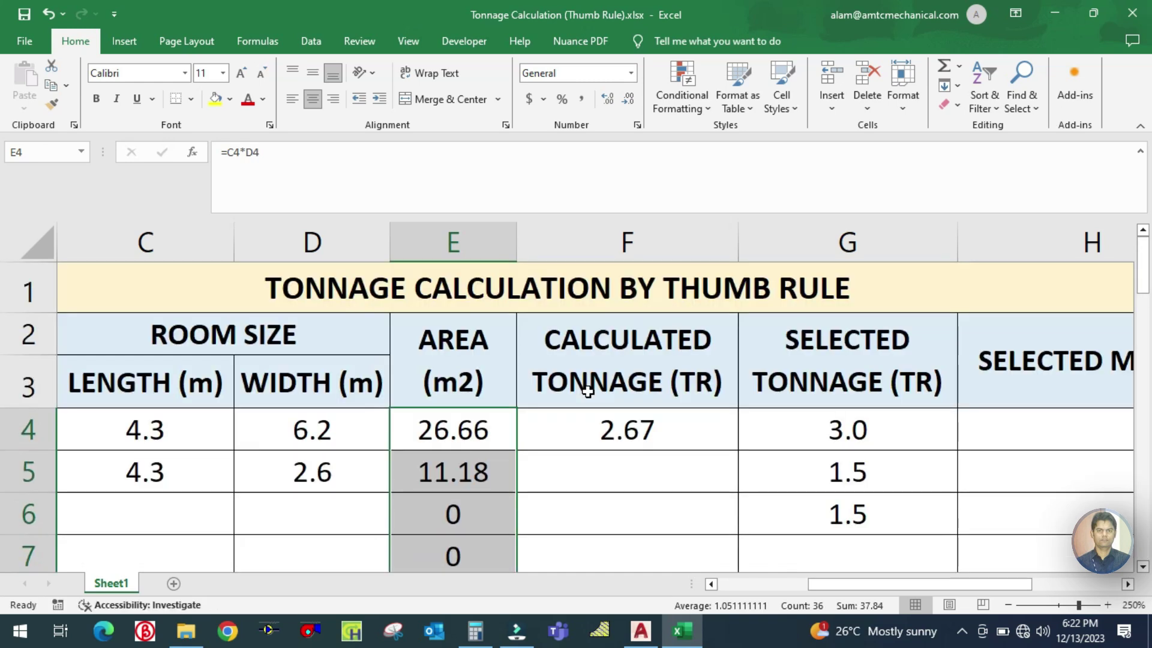
{"action": "scroll", "coordinate": [560, 440], "scroll_direction": "down", "scroll_amount": 3}
{"action": "scroll", "coordinate": [540, 424], "scroll_direction": "up", "scroll_amount": 2}
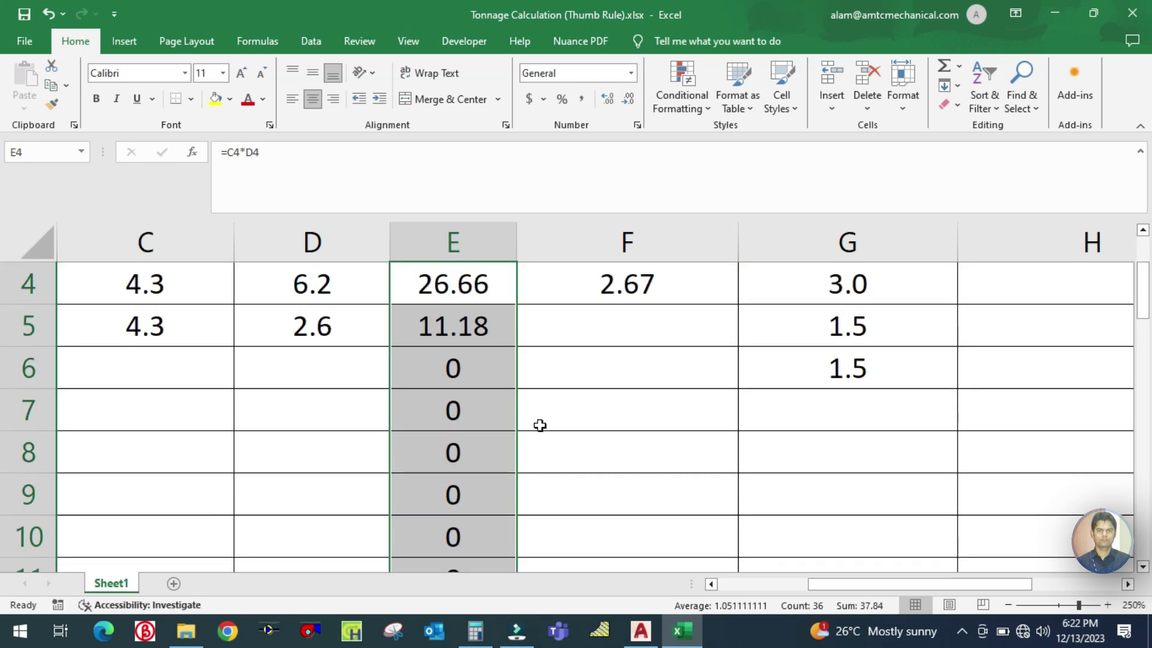
Inspect the filled area formulas in E6 and E7 and the empty name, length and width cells of row 6.
{"action": "double_click", "coordinate": [476, 368]}
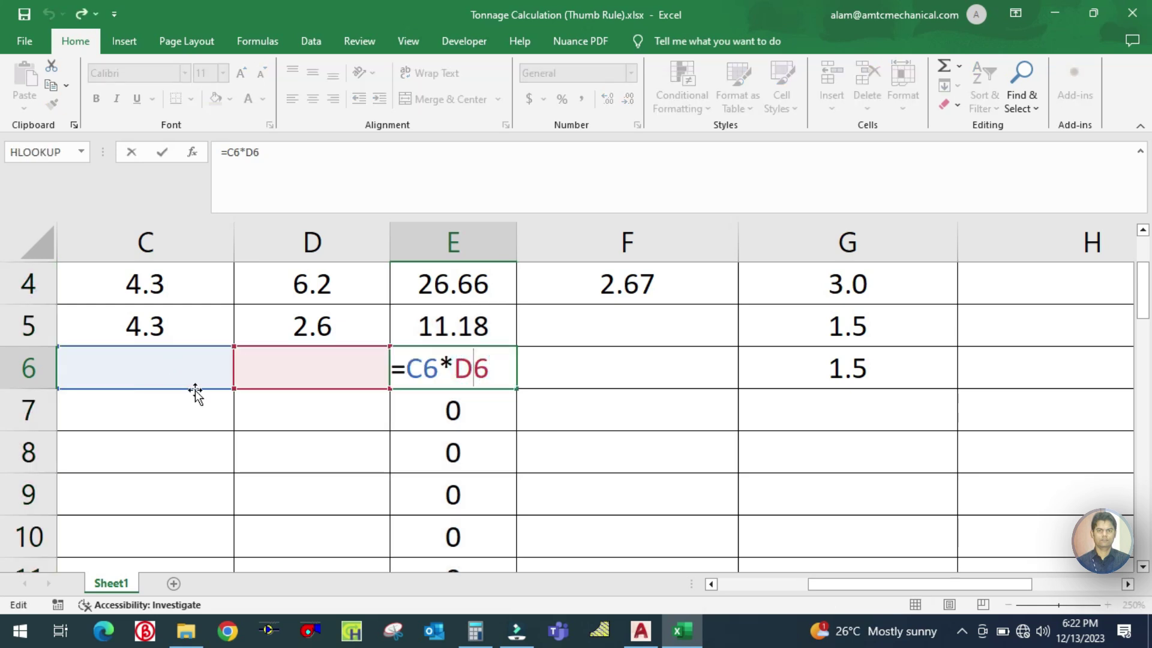
{"action": "key", "text": "Escape"}
{"action": "double_click", "coordinate": [439, 419]}
{"action": "key", "text": "Escape"}
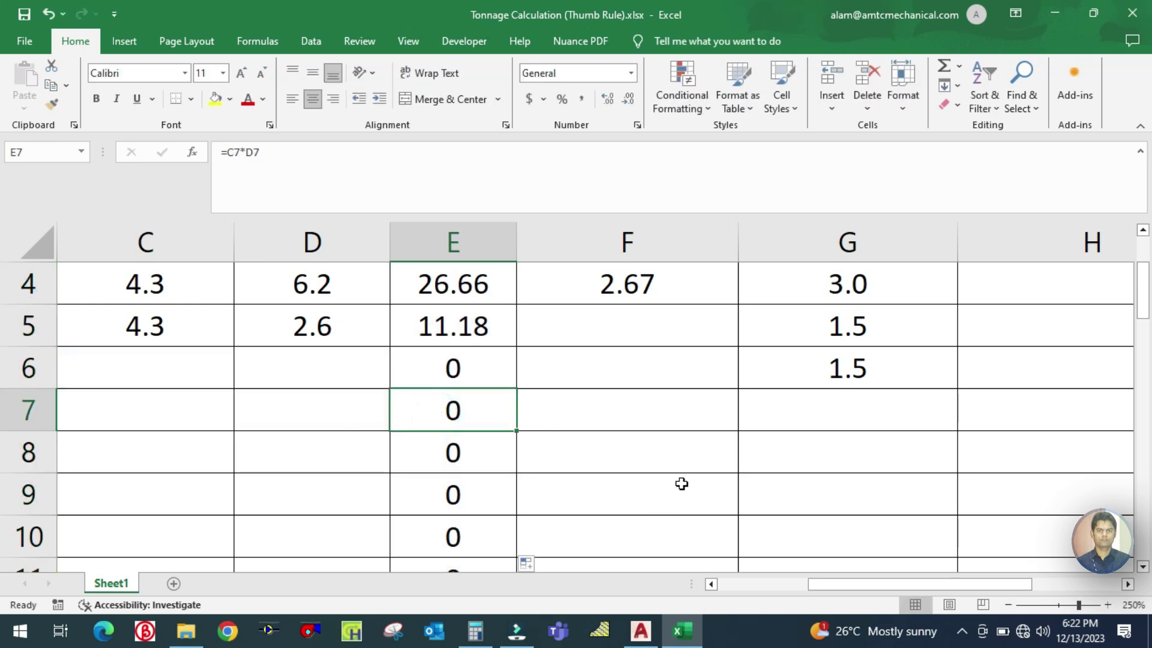
{"action": "scroll", "coordinate": [651, 451], "scroll_direction": "down", "scroll_amount": 2}
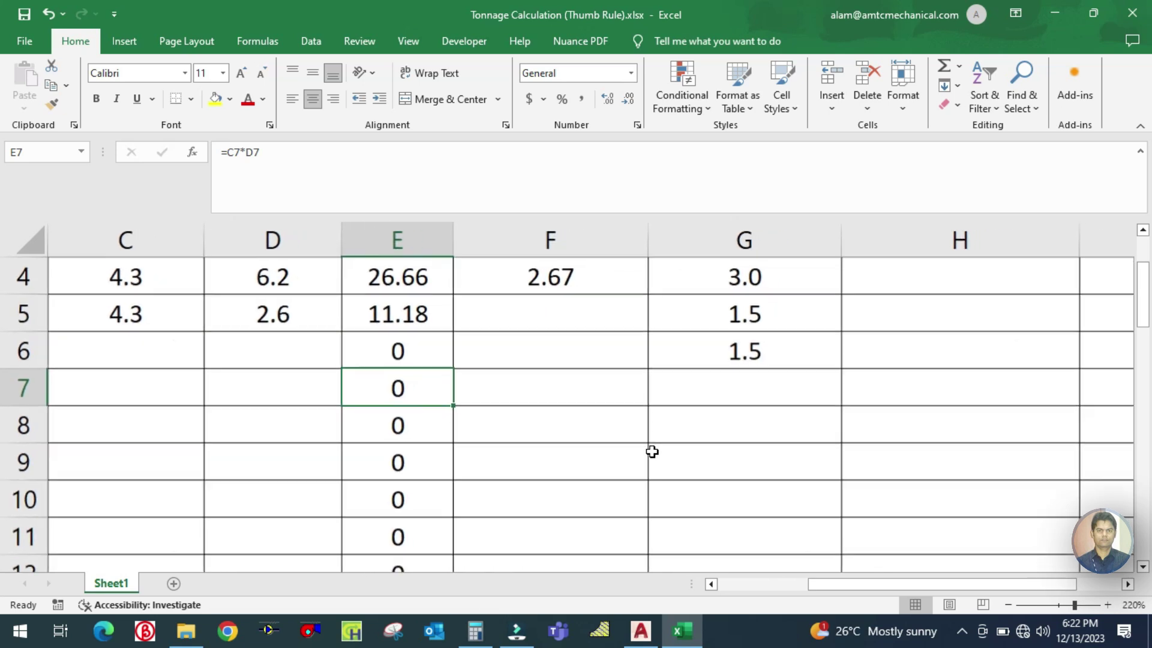
{"action": "scroll", "coordinate": [481, 416], "scroll_direction": "up", "scroll_amount": 1}
{"action": "left_click_drag", "start_coordinate": [852, 584], "coordinate": [728, 587]}
{"action": "scroll", "coordinate": [424, 454], "scroll_direction": "down", "scroll_amount": 1}
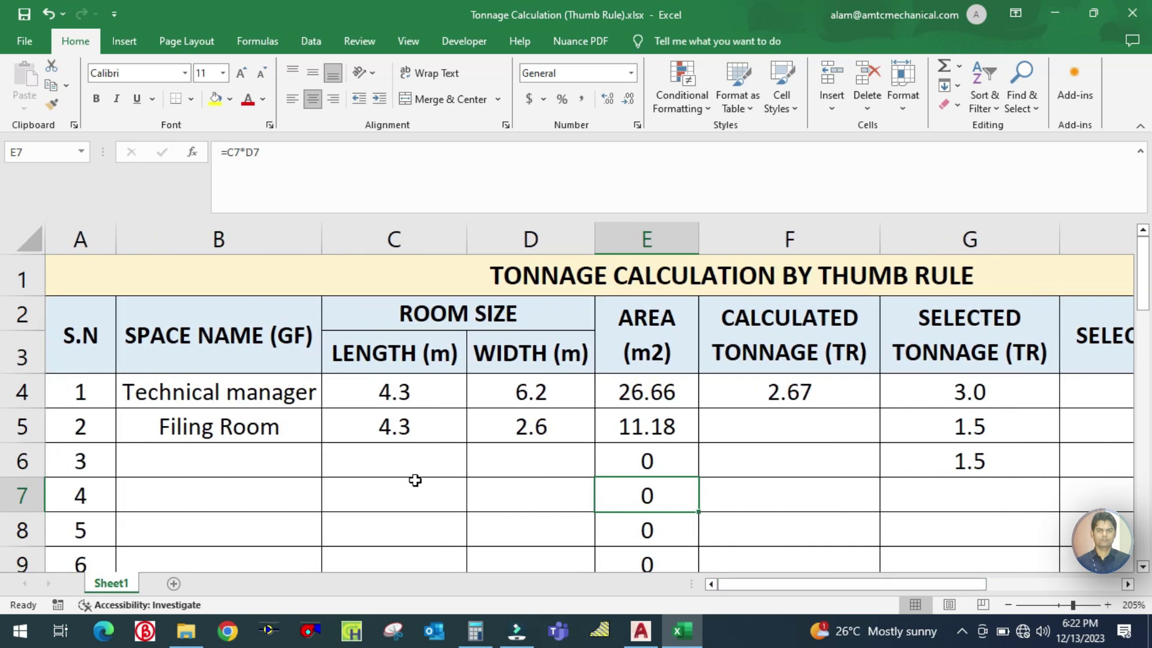
{"action": "left_click", "coordinate": [216, 462]}
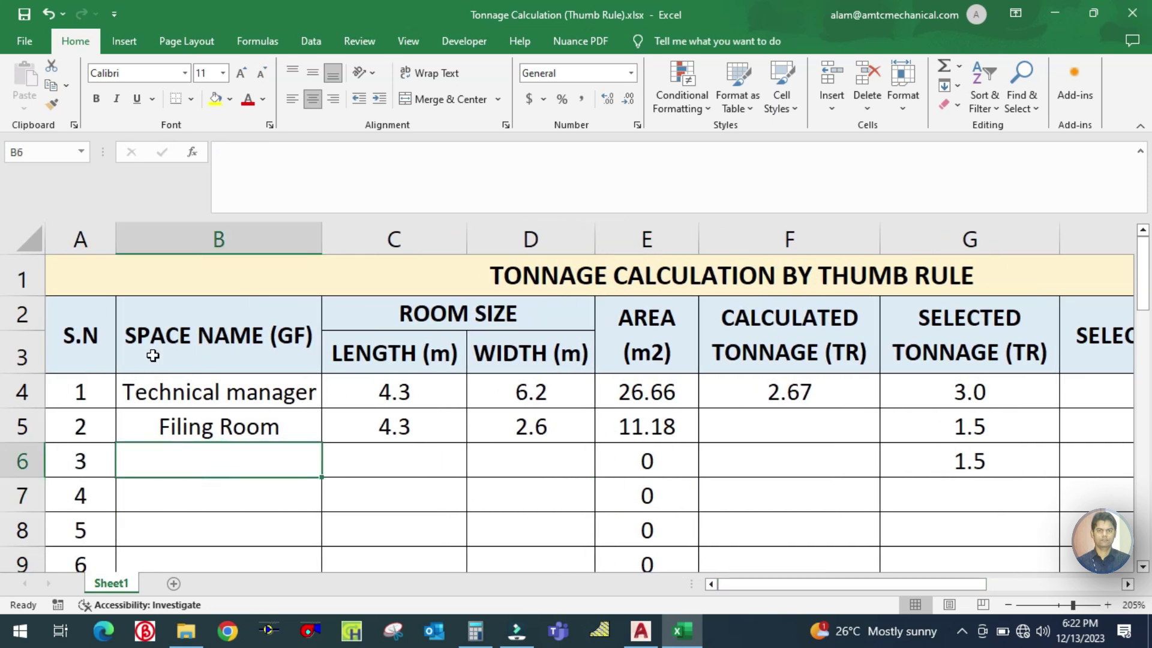
{"action": "left_click", "coordinate": [420, 459]}
{"action": "left_click", "coordinate": [545, 457]}
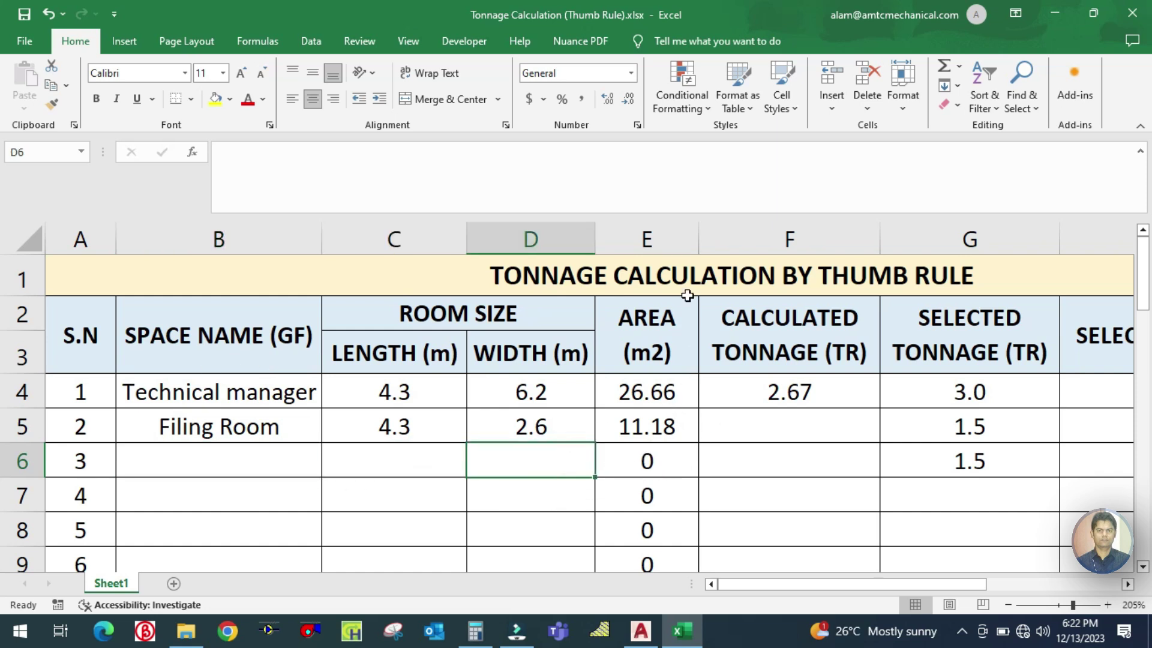
Fill the =E4/10 tonnage formula from F4 down the CALCULATED TONNAGE column to row 39.
{"action": "left_click", "coordinate": [757, 460]}
{"action": "left_click", "coordinate": [798, 390]}
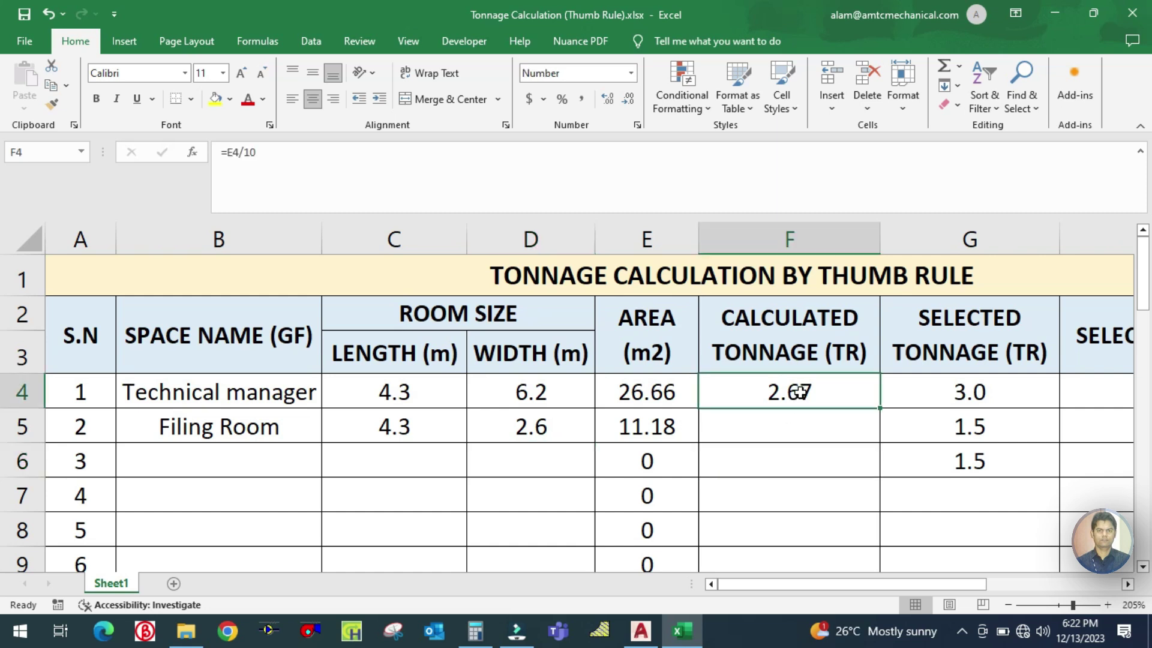
{"action": "left_click", "coordinate": [774, 470]}
{"action": "left_click", "coordinate": [828, 399]}
{"action": "left_click_drag", "start_coordinate": [881, 410], "coordinate": [884, 492]}
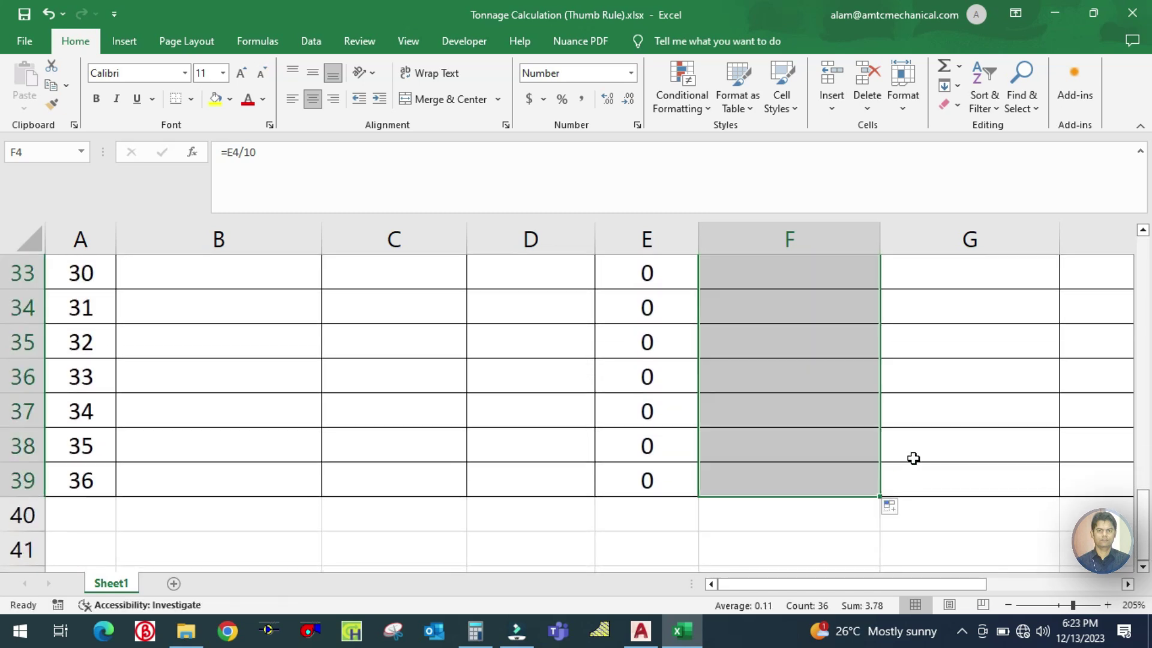
{"action": "scroll", "coordinate": [930, 414], "scroll_direction": "up", "scroll_amount": 11}
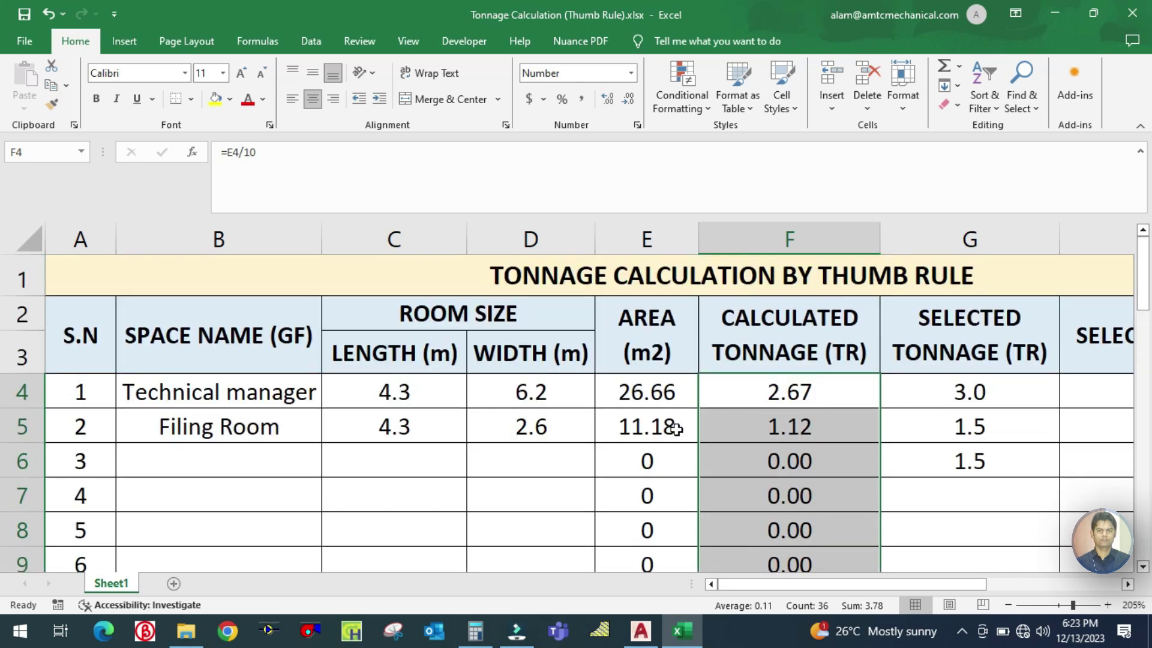
{"action": "left_click", "coordinate": [522, 483]}
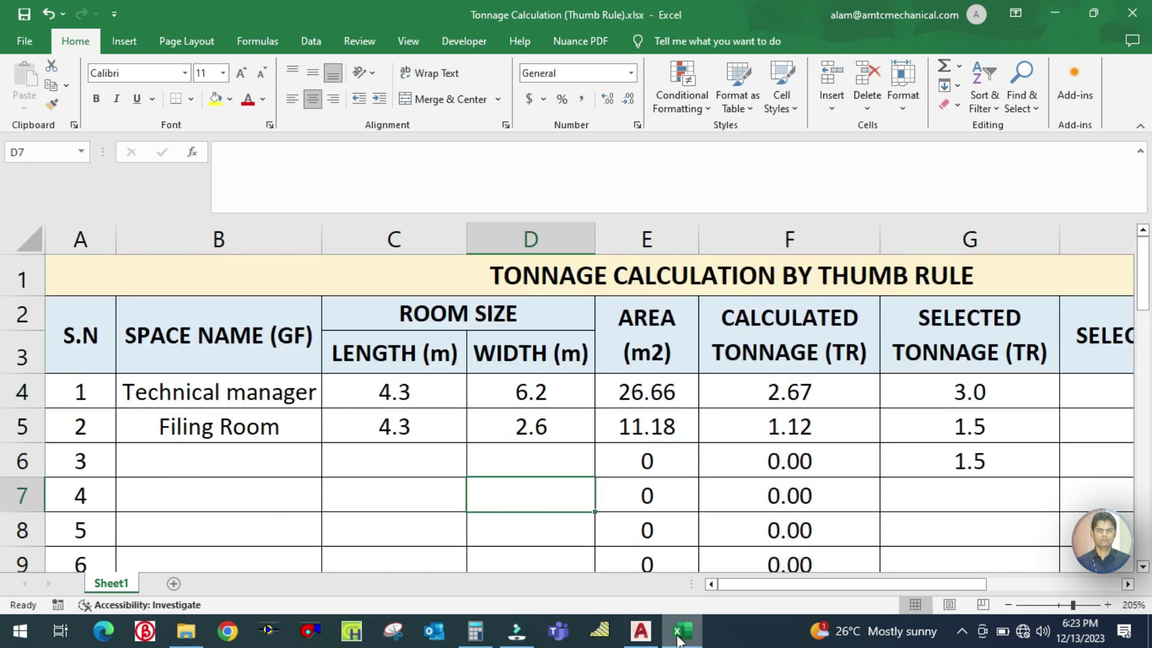
Switch to AutoCAD and add a vertical linear dimension to the Secretary room, from the Filing partition wall to the corridor-side column.
{"action": "left_click", "coordinate": [641, 631]}
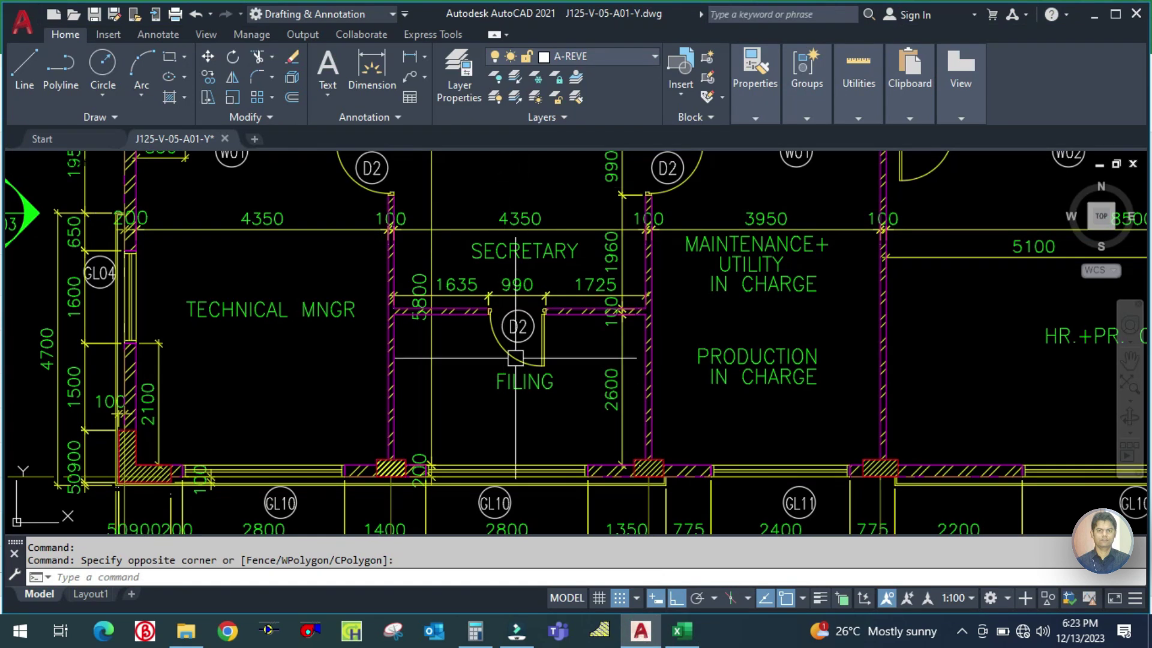
{"action": "left_click_drag", "start_coordinate": [487, 393], "coordinate": [486, 485]}
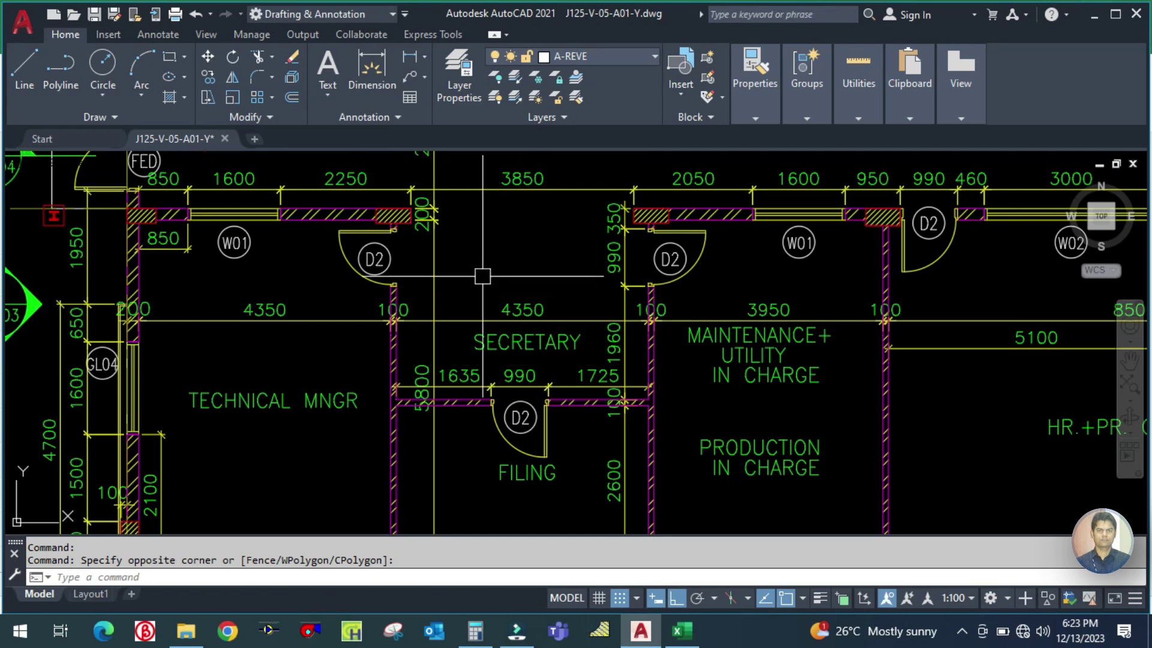
{"action": "left_click_drag", "start_coordinate": [484, 275], "coordinate": [487, 330]}
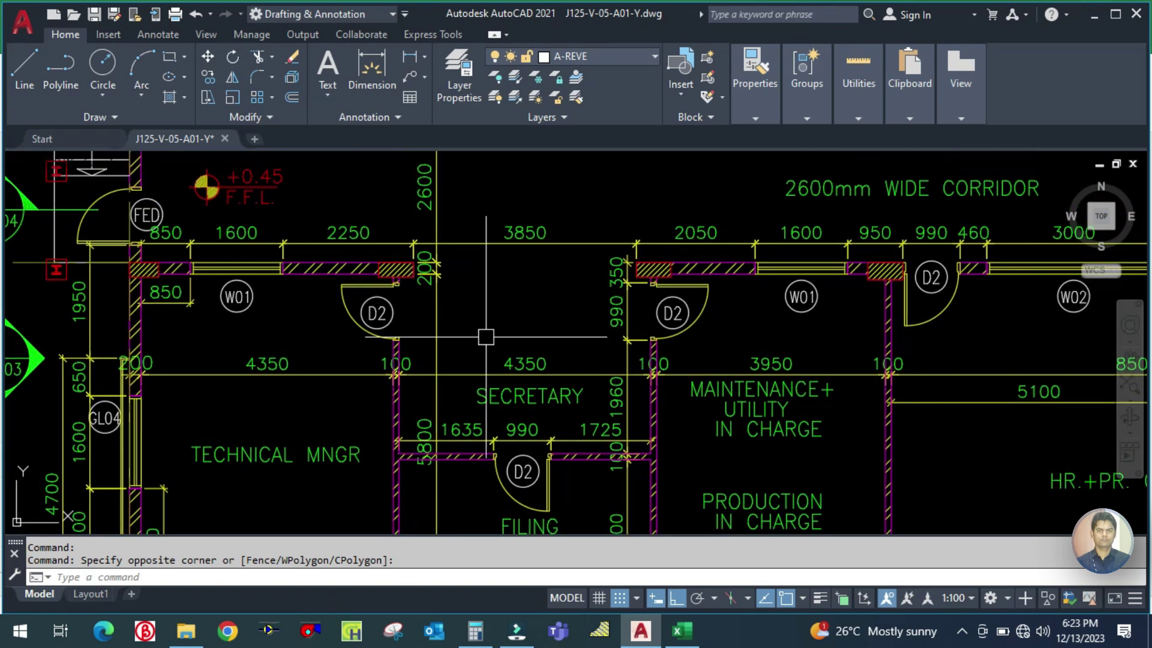
{"action": "type", "text": "dli"}
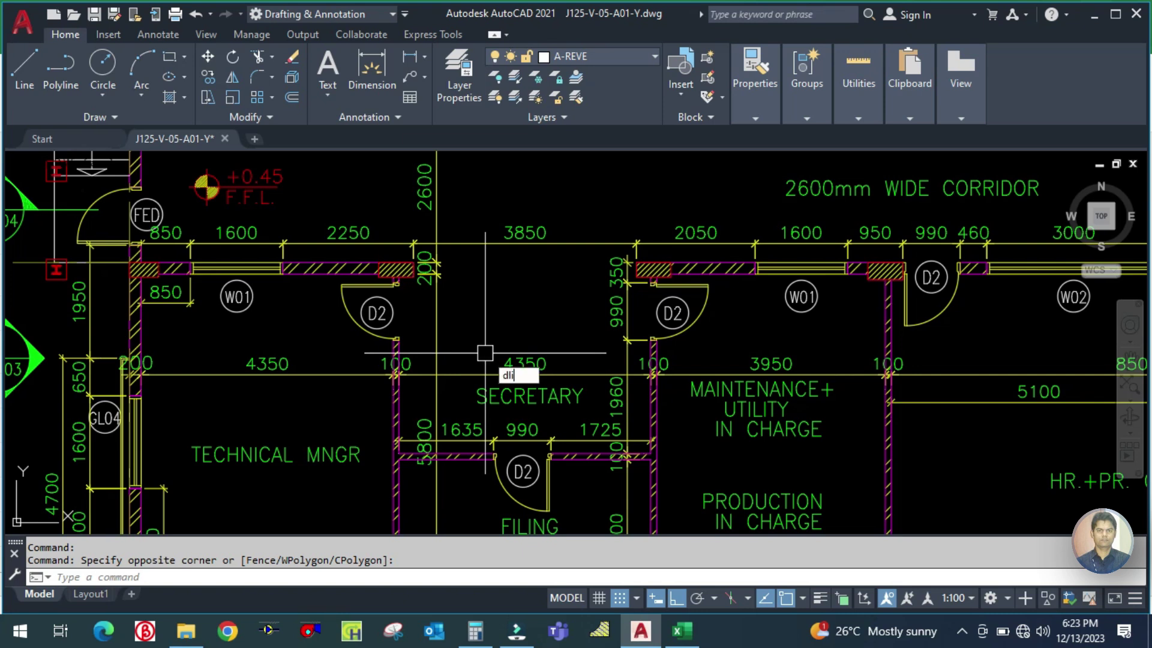
{"action": "key", "text": "Return"}
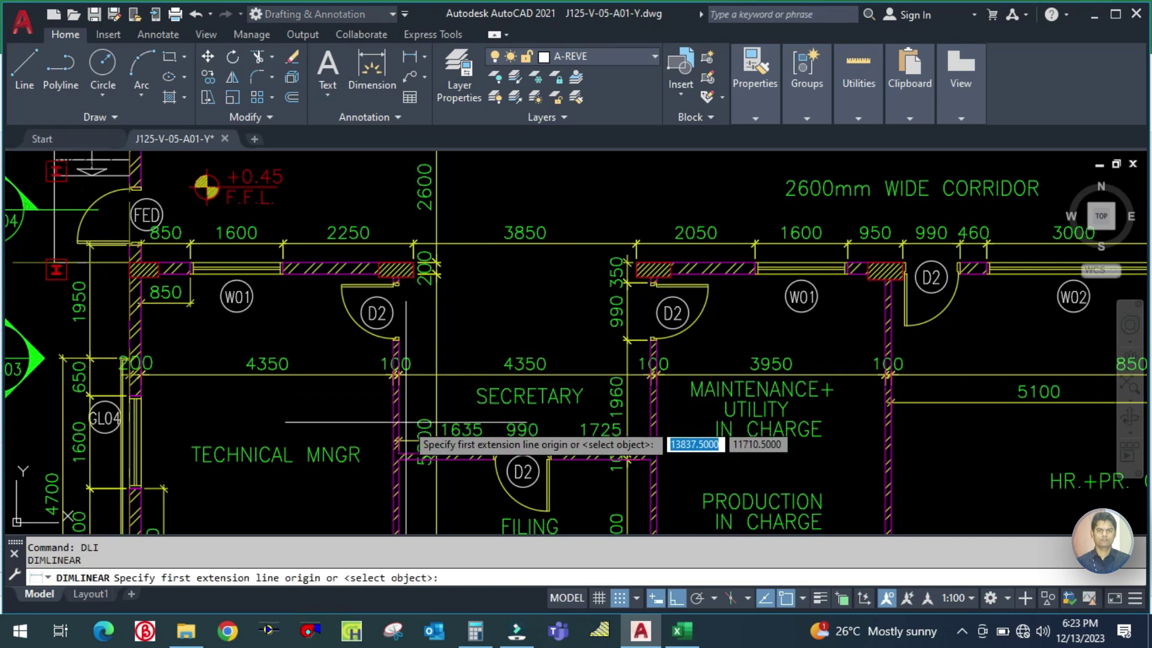
{"action": "scroll", "coordinate": [396, 441], "scroll_direction": "up", "scroll_amount": 5}
{"action": "left_click", "coordinate": [432, 480]}
{"action": "scroll", "coordinate": [429, 480], "scroll_direction": "down", "scroll_amount": 5}
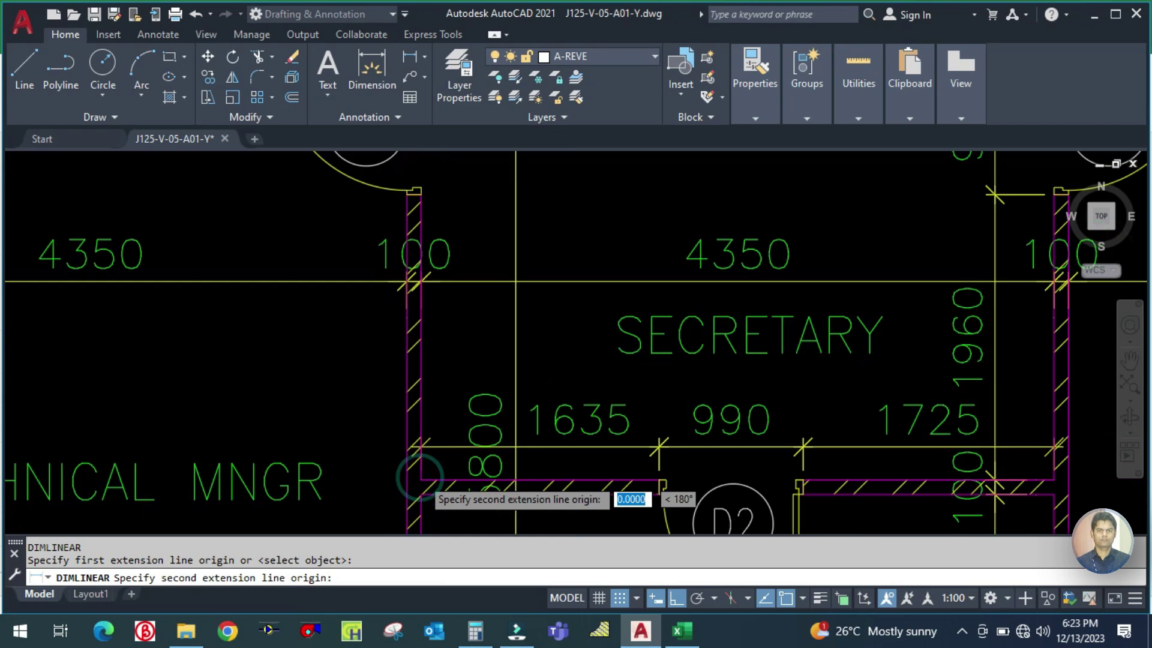
{"action": "scroll", "coordinate": [423, 473], "scroll_direction": "up", "scroll_amount": 5}
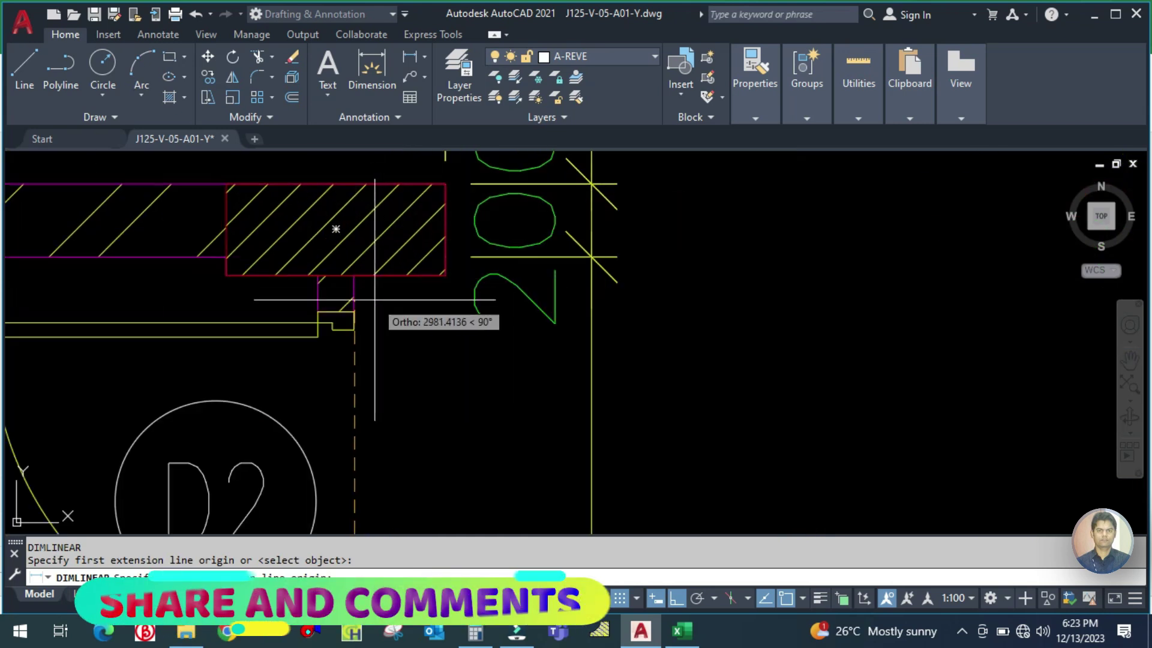
{"action": "left_click", "coordinate": [354, 276]}
{"action": "scroll", "coordinate": [355, 278], "scroll_direction": "down", "scroll_amount": 3}
{"action": "left_click", "coordinate": [418, 279]}
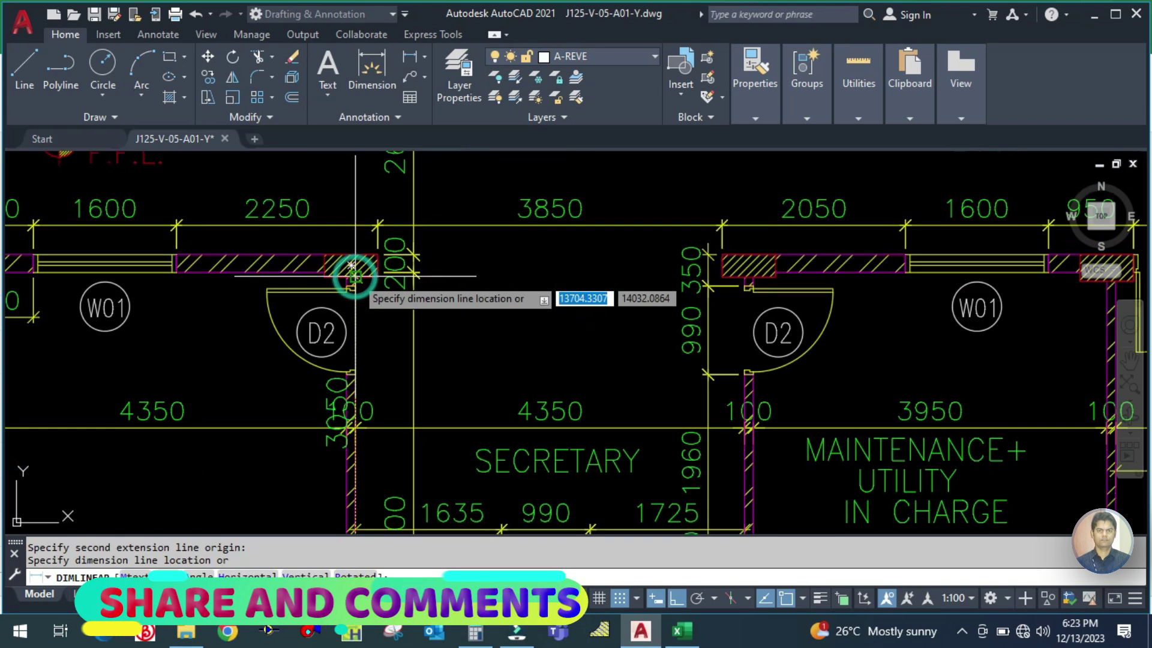
{"action": "left_click", "coordinate": [462, 282]}
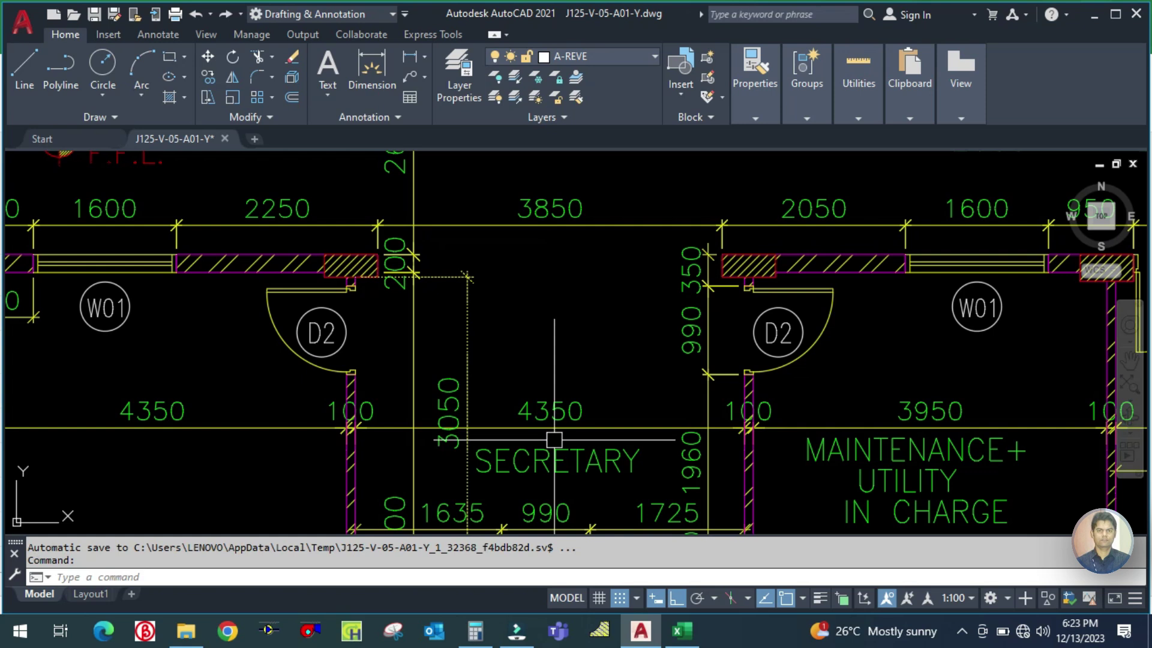
Match the new vertical Secretary room dimension's properties to the 3850 dimension above the room.
{"action": "type", "text": "MA"}
{"action": "key", "text": "Return"}
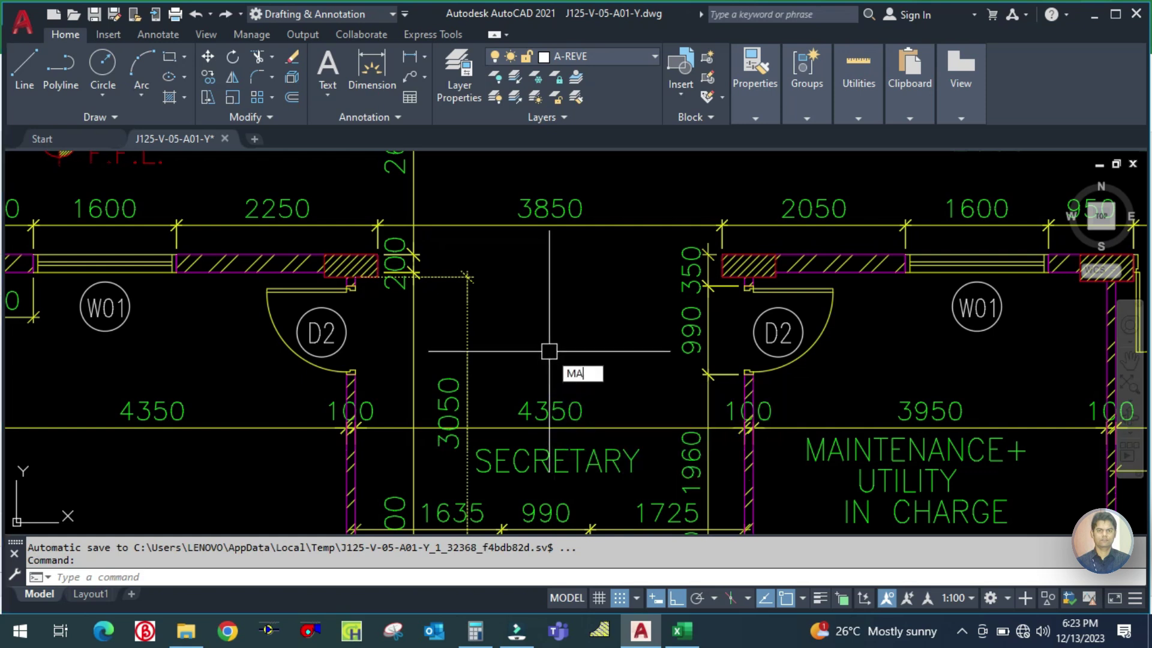
{"action": "left_click", "coordinate": [484, 225]}
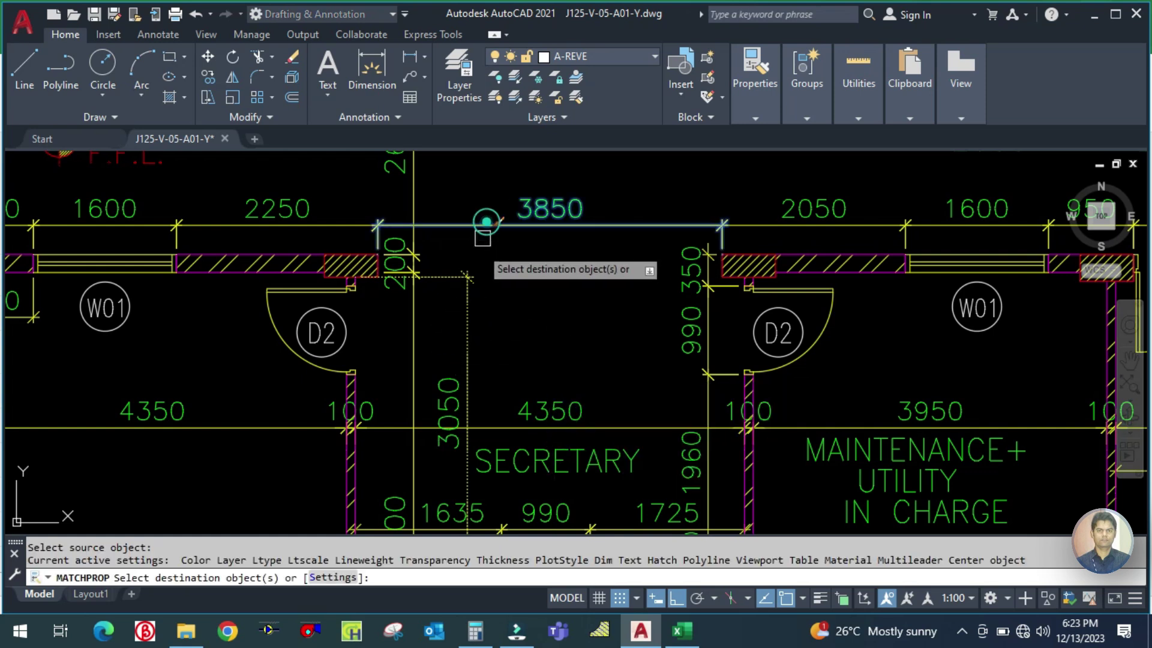
{"action": "key", "text": "Escape"}
{"action": "scroll", "coordinate": [540, 316], "scroll_direction": "down", "scroll_amount": 2}
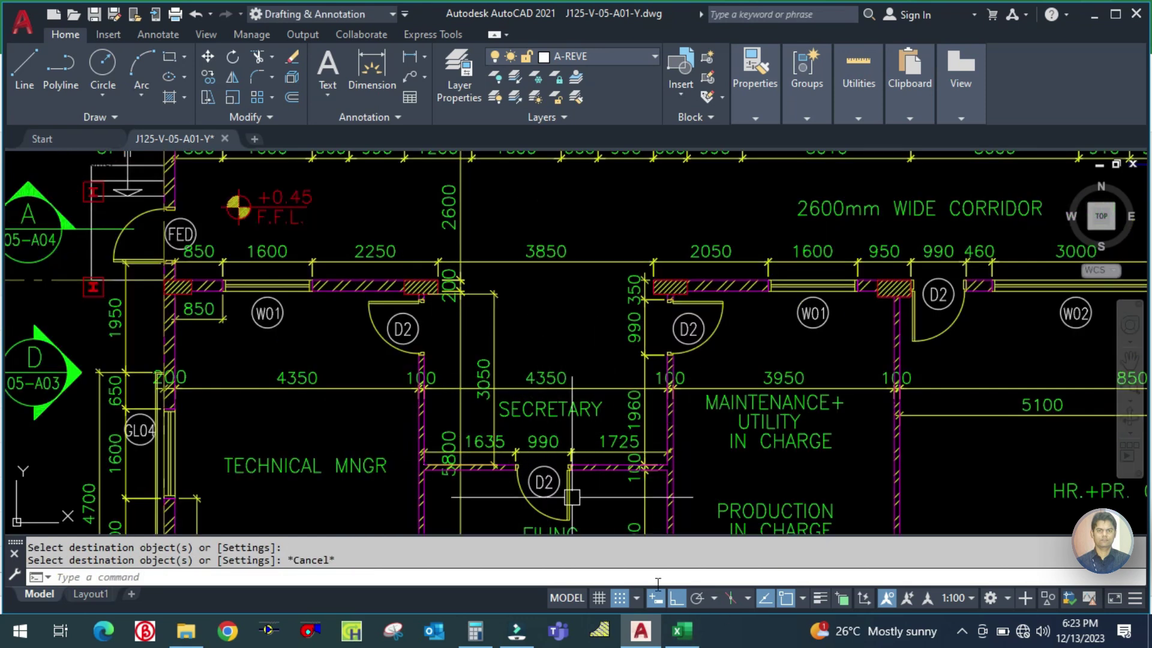
Switch to Excel and enter Secretary Room as the third space name in B6.
{"action": "left_click", "coordinate": [681, 631]}
{"action": "left_click", "coordinate": [254, 450]}
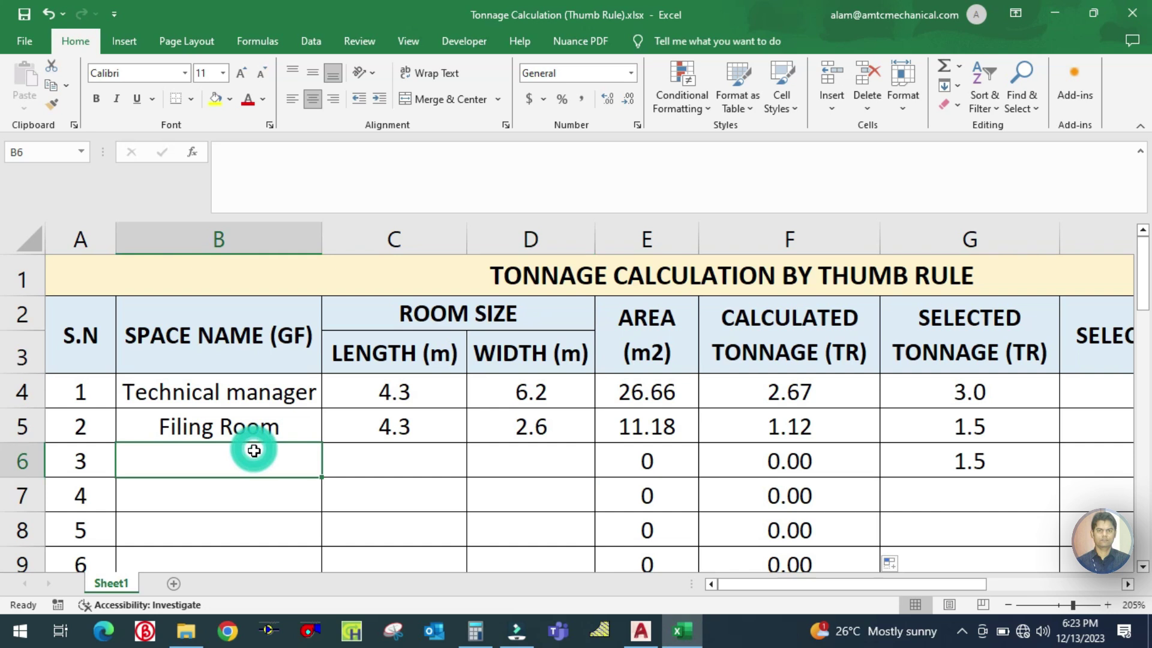
{"action": "type", "text": "Secrat"}
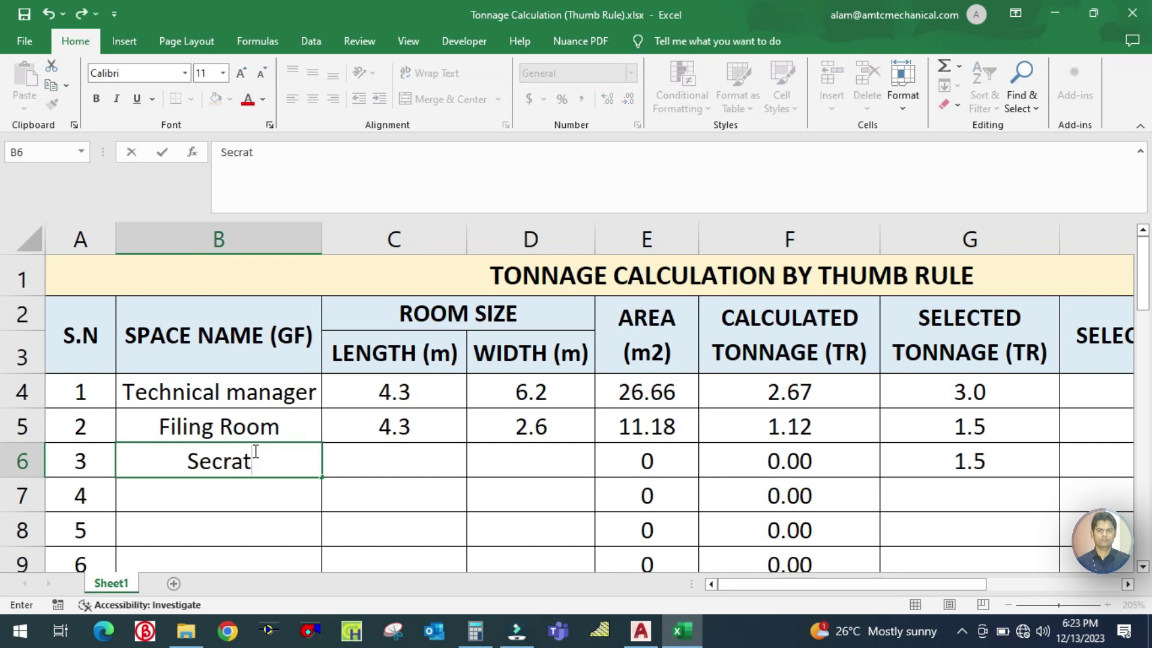
{"action": "type", "text": "a"}
{"action": "type", "text": "ry"}
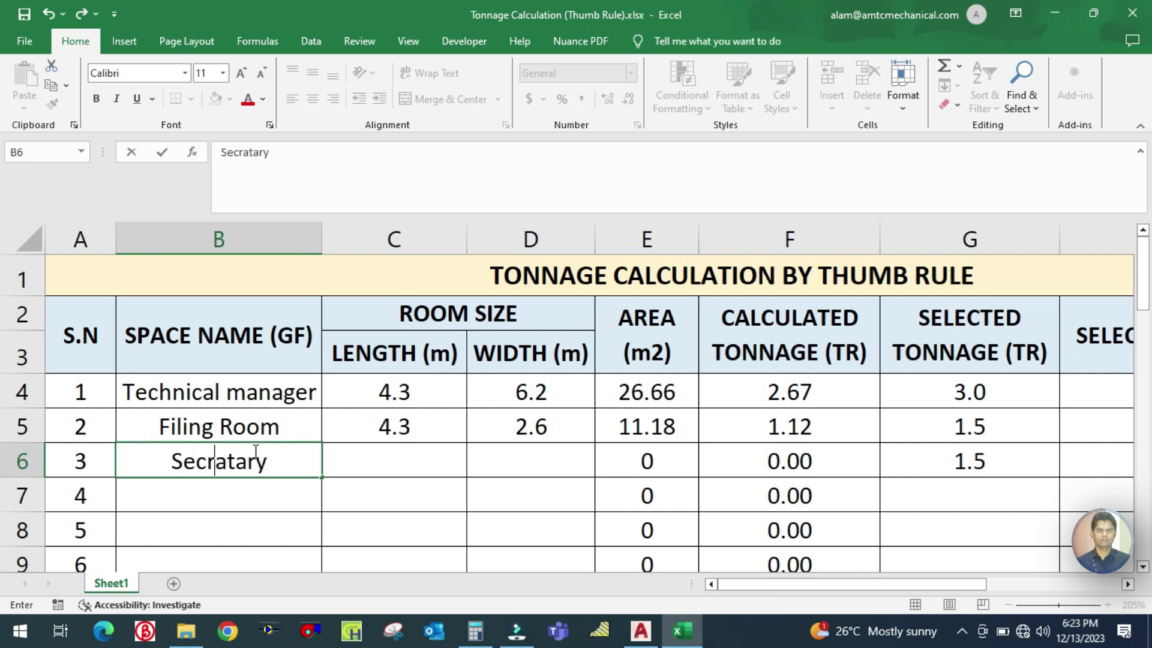
{"action": "type", "text": " Room"}
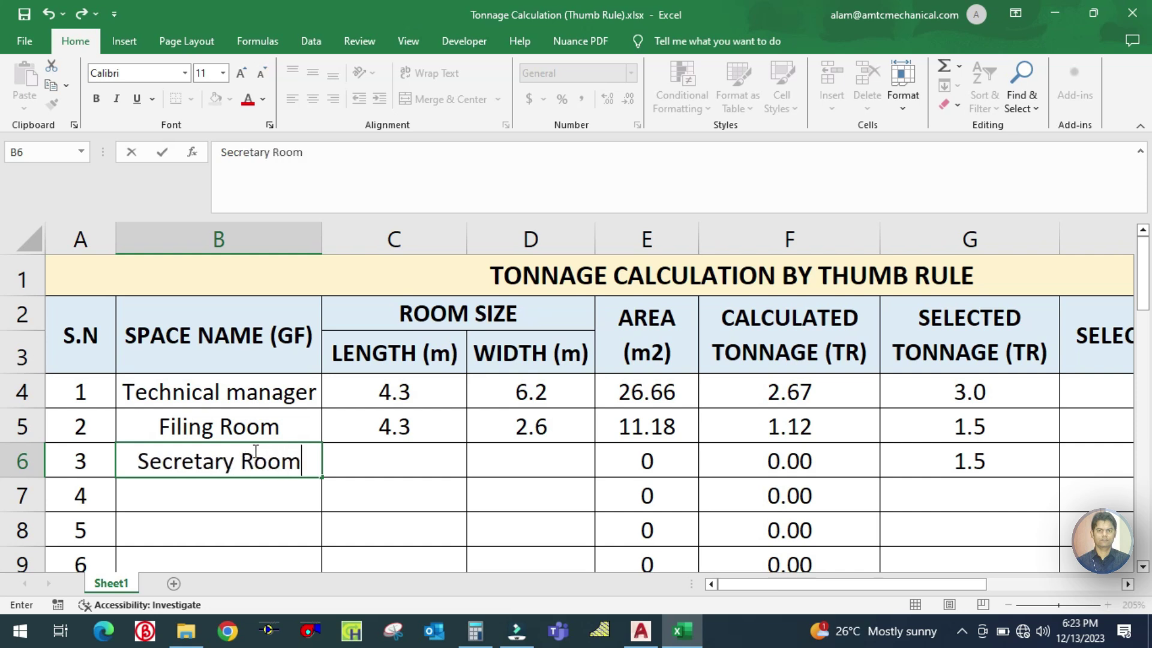
Check the Secretary room's size in the AutoCAD plan and enter length 4.3 and width 3 in row 6 of the Excel sheet.
{"action": "left_click", "coordinate": [387, 472]}
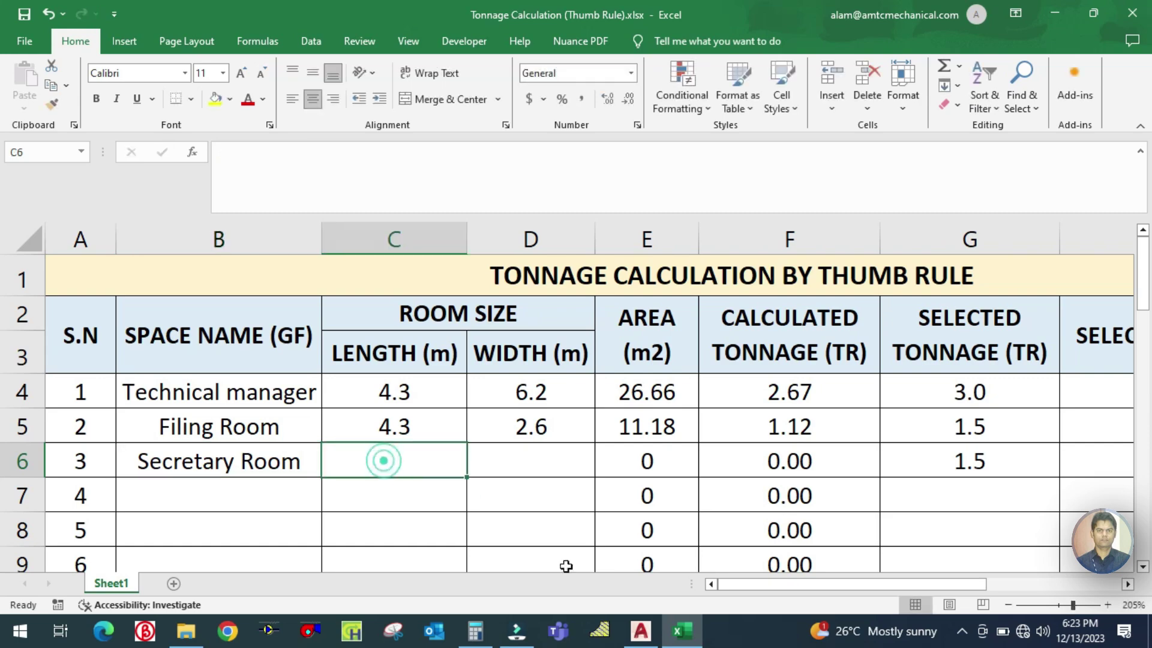
{"action": "left_click", "coordinate": [640, 630]}
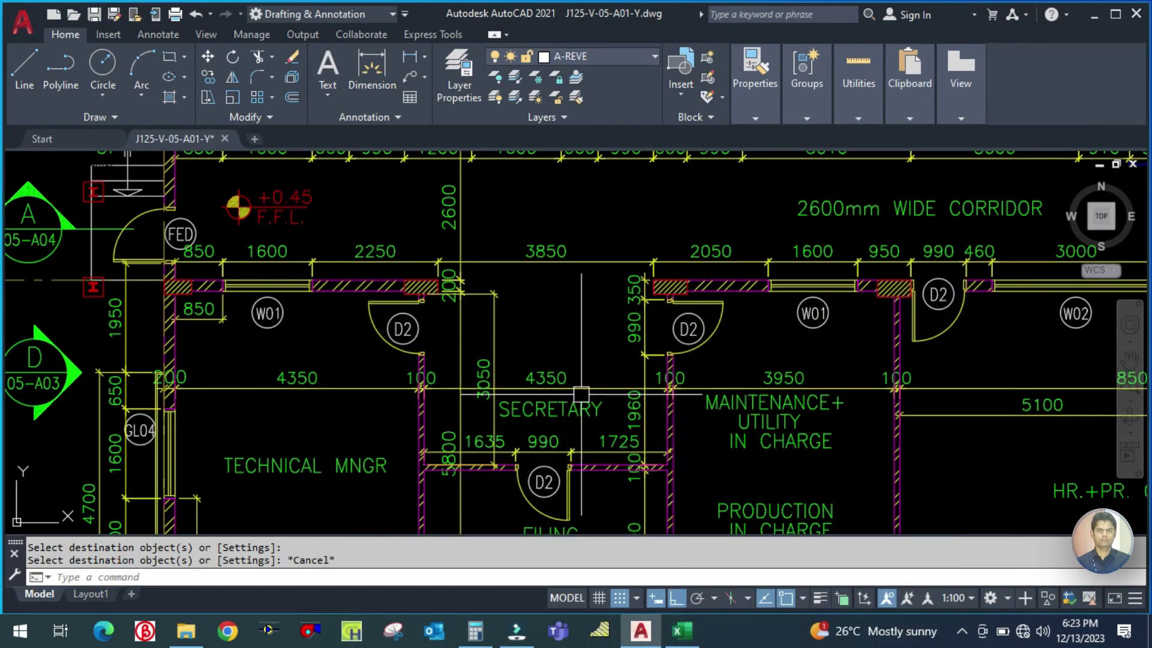
{"action": "left_click", "coordinate": [681, 630]}
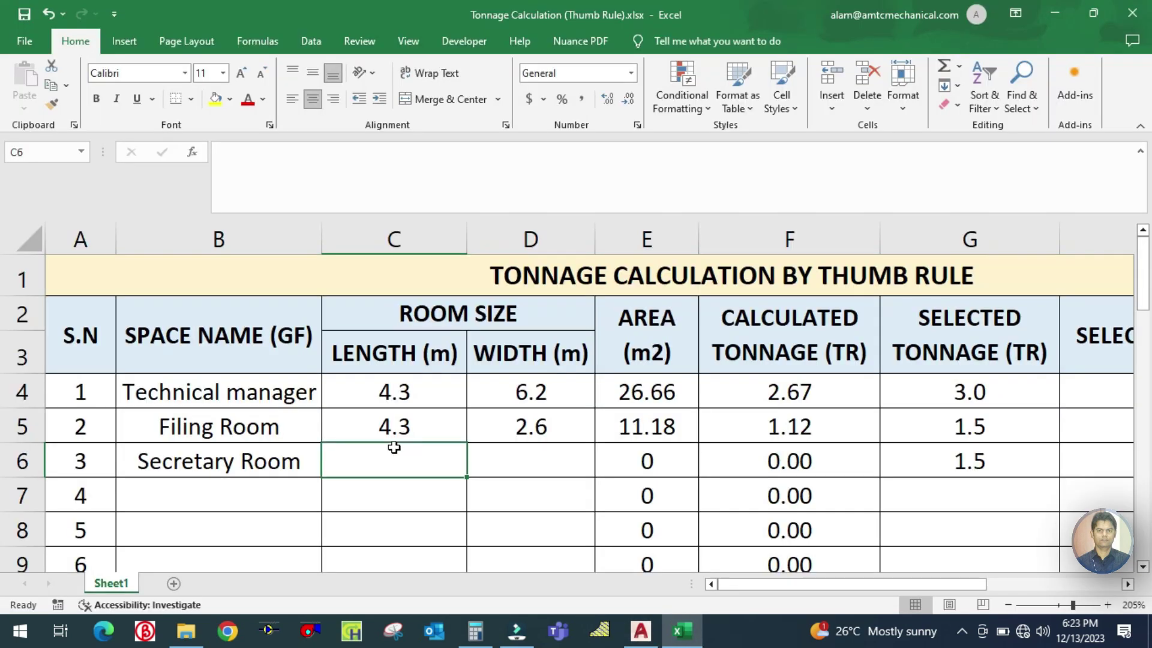
{"action": "type", "text": "4.3"}
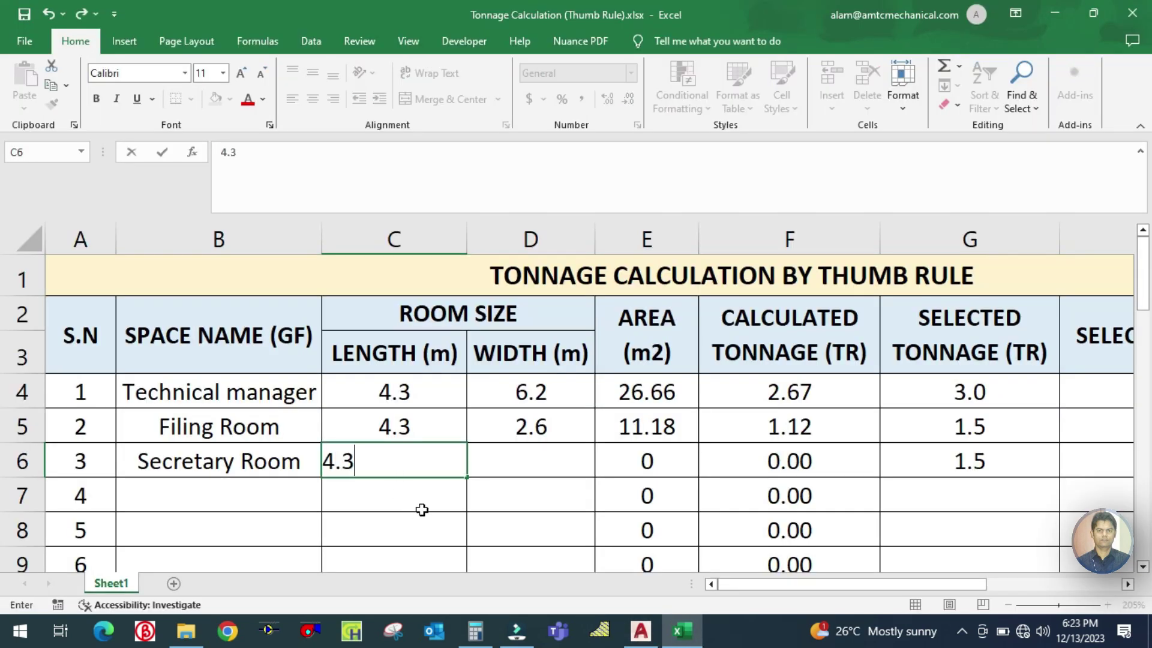
{"action": "left_click", "coordinate": [539, 449]}
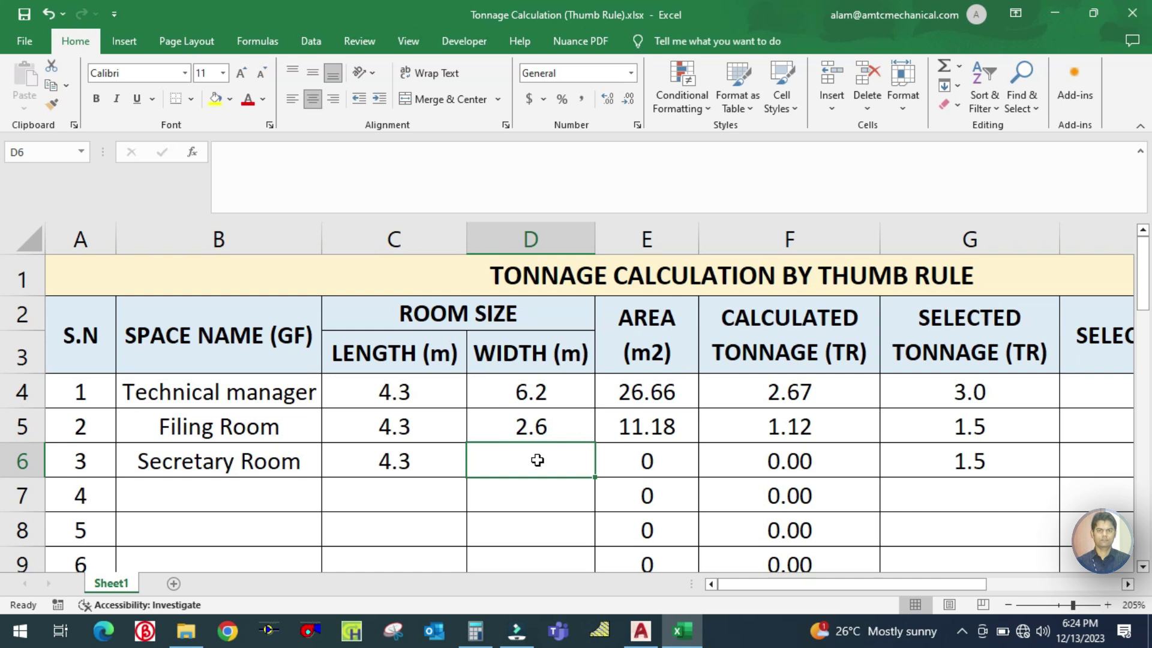
{"action": "type", "text": "3"}
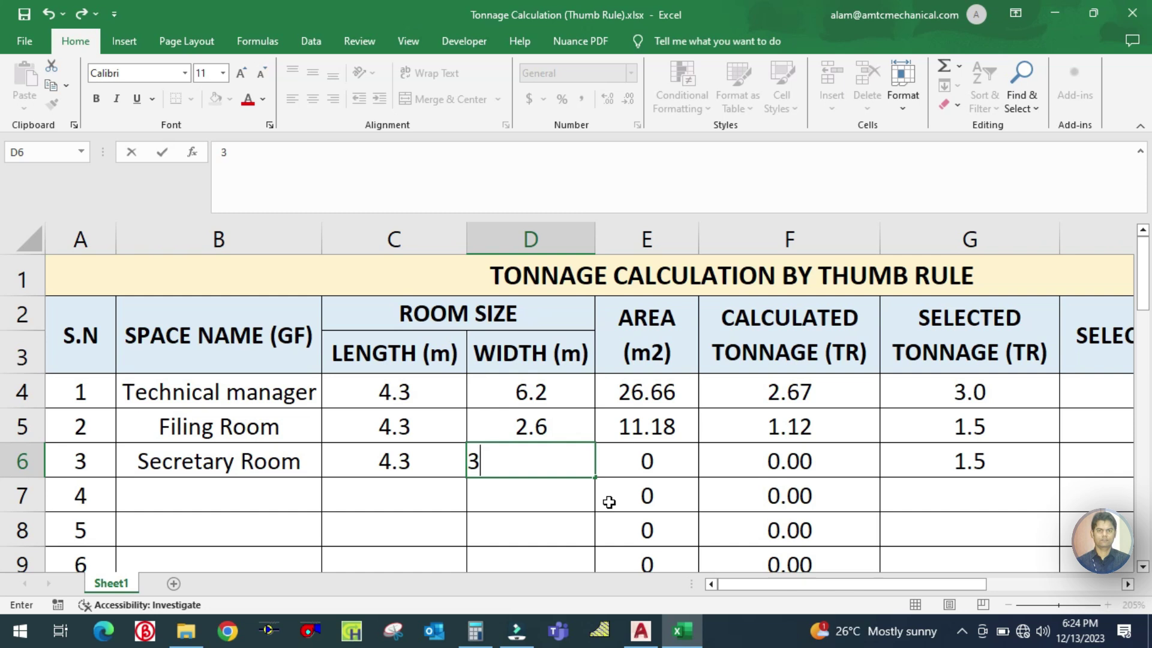
{"action": "key", "text": "Tab"}
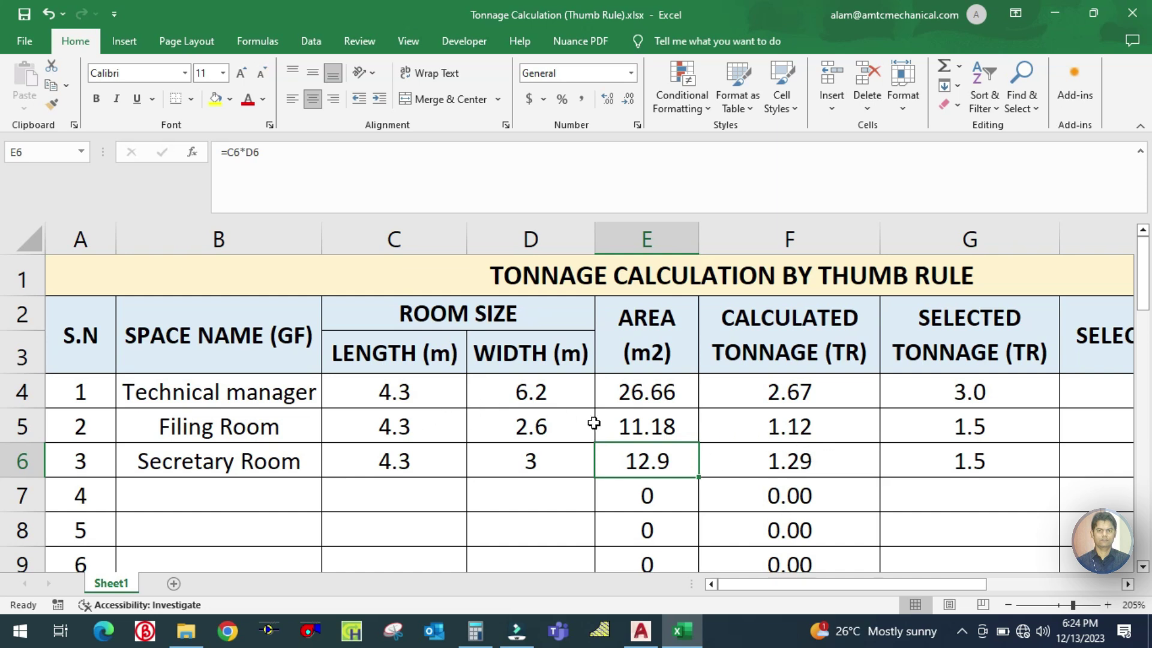
Shade the space name, length and width input cells B4:D39 with the lightest gold theme colour.
{"action": "left_click_drag", "start_coordinate": [138, 392], "coordinate": [534, 448]}
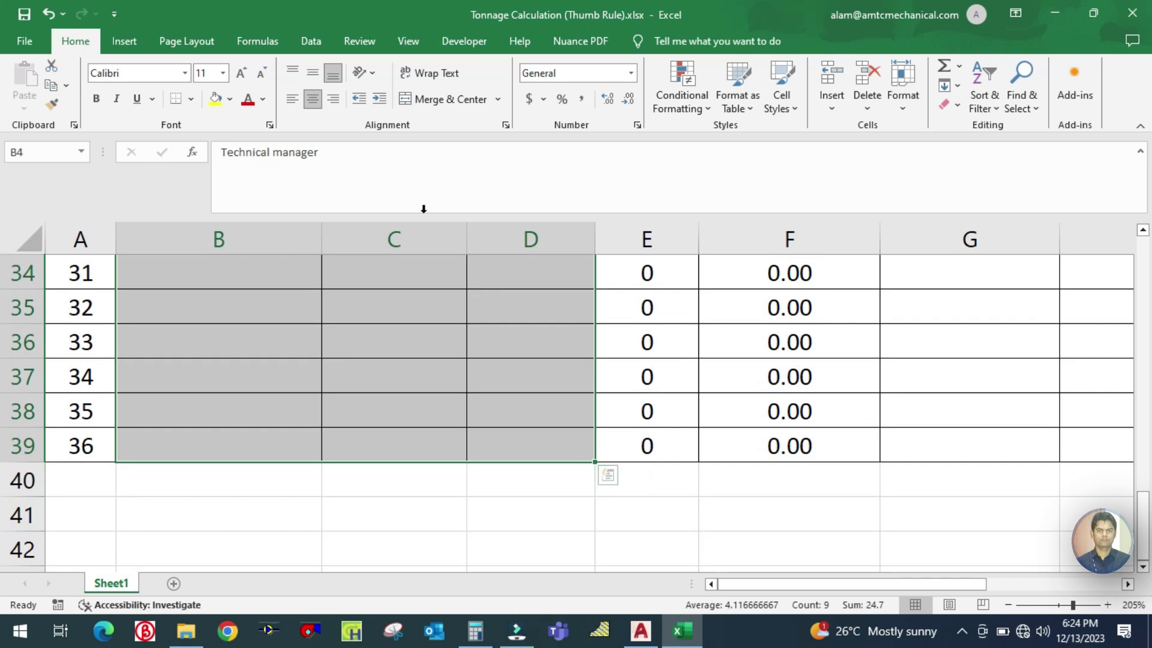
{"action": "left_click", "coordinate": [229, 99]}
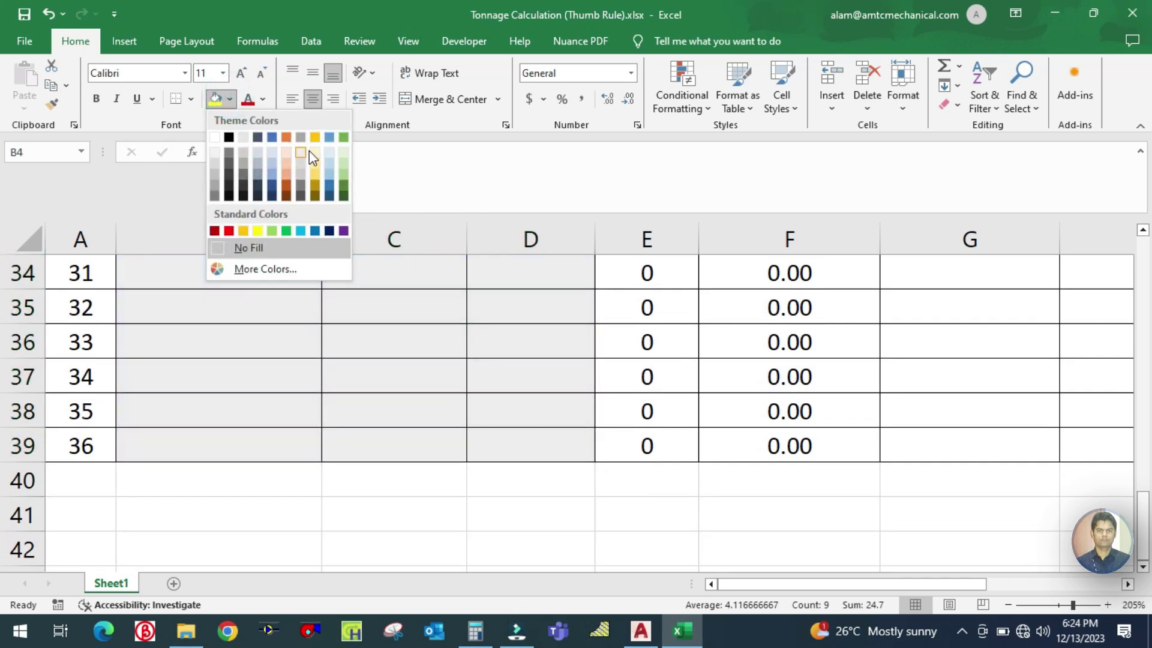
{"action": "left_click", "coordinate": [315, 156]}
{"action": "left_click", "coordinate": [453, 493]}
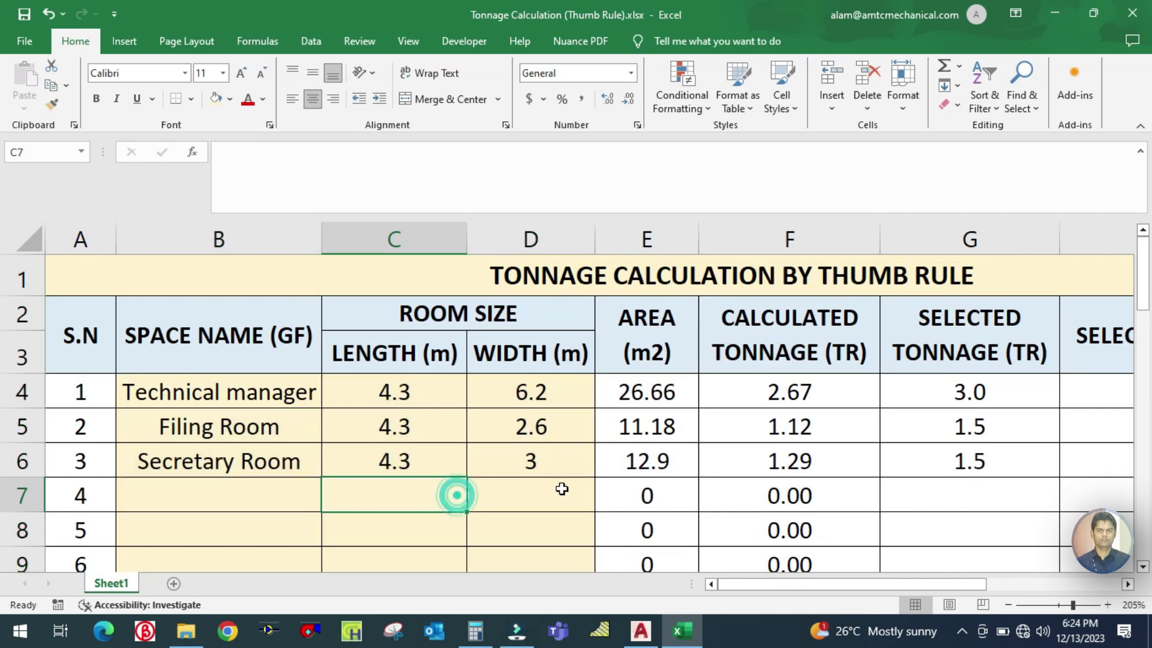
Review the Secretary Room row's area formula, calculated tonnage formula and selected tonnage in cells E6, F6 and G6.
{"action": "scroll", "coordinate": [846, 394], "scroll_direction": "down", "scroll_amount": 2}
{"action": "scroll", "coordinate": [653, 466], "scroll_direction": "up", "scroll_amount": 2}
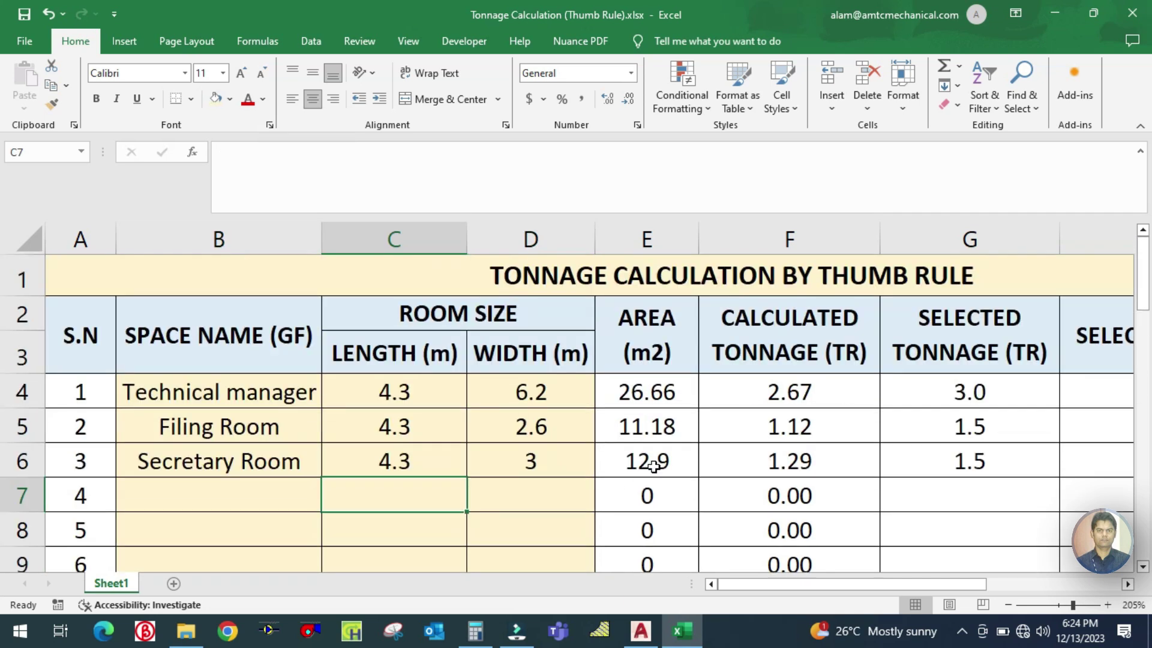
{"action": "scroll", "coordinate": [802, 464], "scroll_direction": "down", "scroll_amount": 1}
{"action": "scroll", "coordinate": [803, 463], "scroll_direction": "up", "scroll_amount": 1}
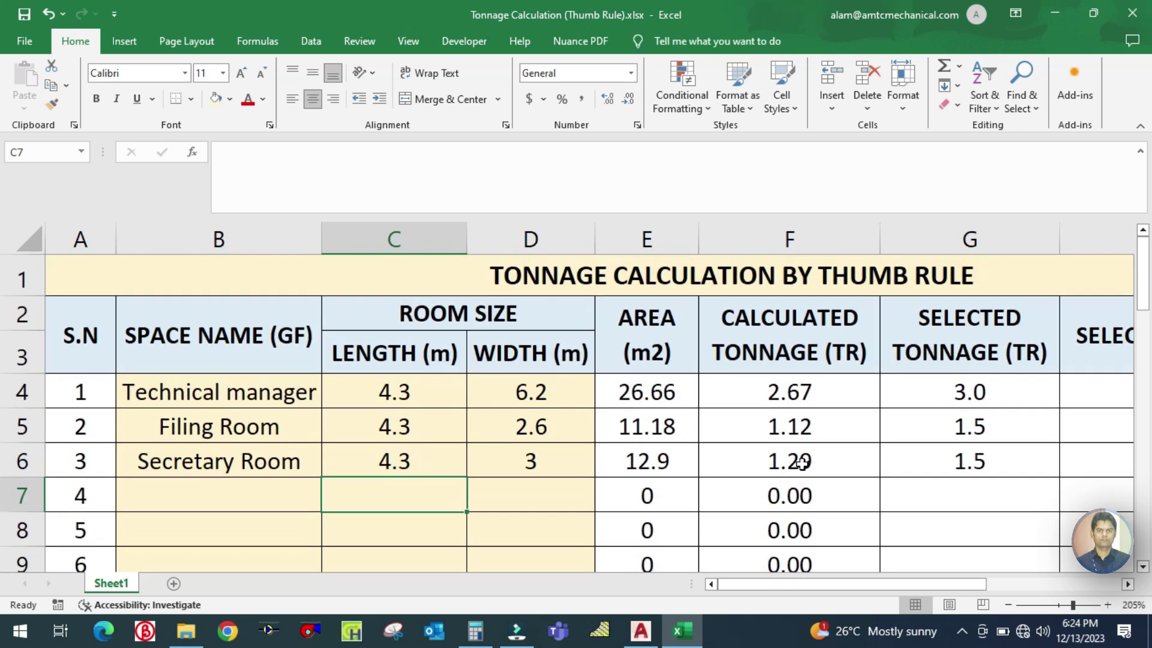
{"action": "left_click", "coordinate": [664, 458]}
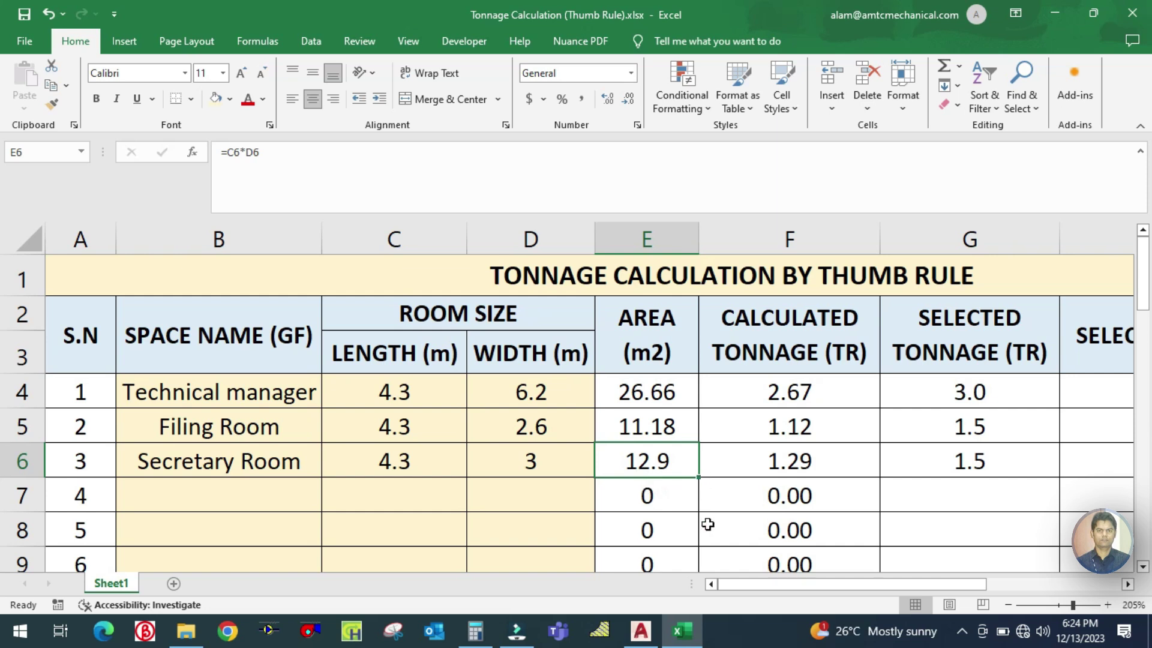
{"action": "left_click", "coordinate": [753, 492]}
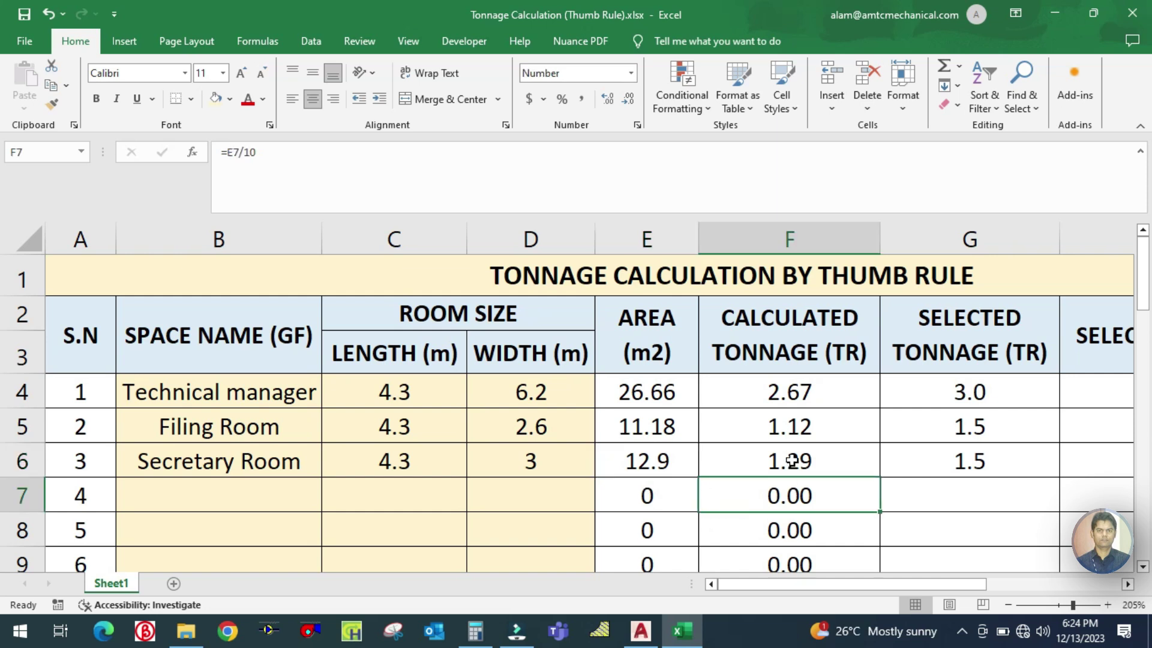
{"action": "double_click", "coordinate": [776, 459]}
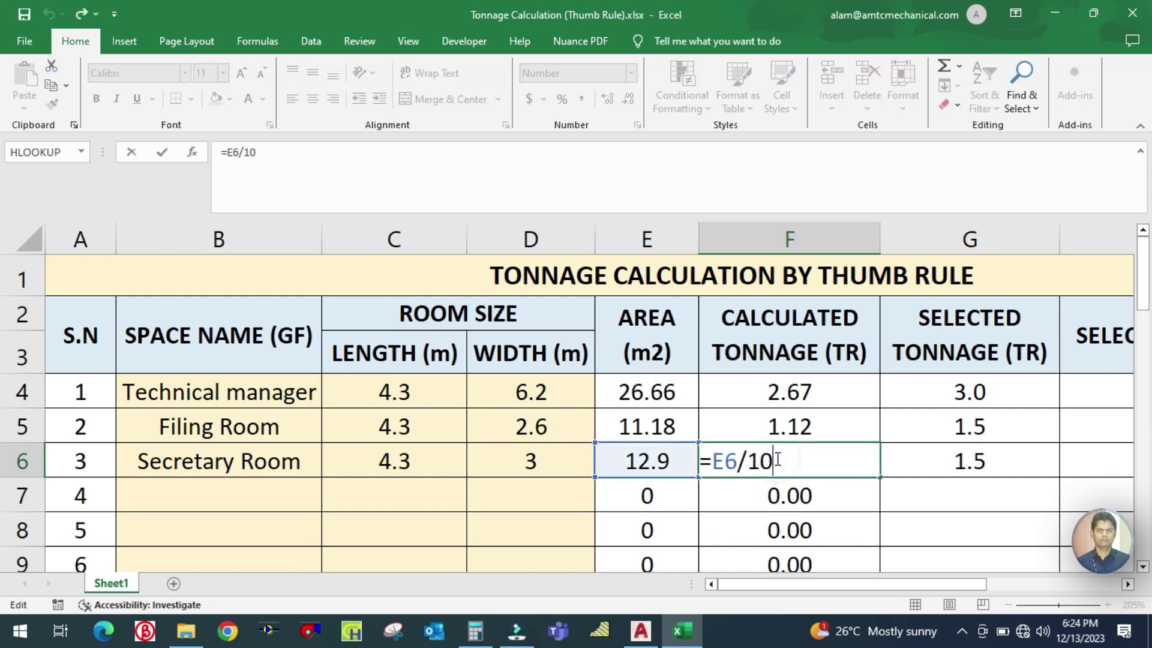
{"action": "key", "text": "ctrl+Return"}
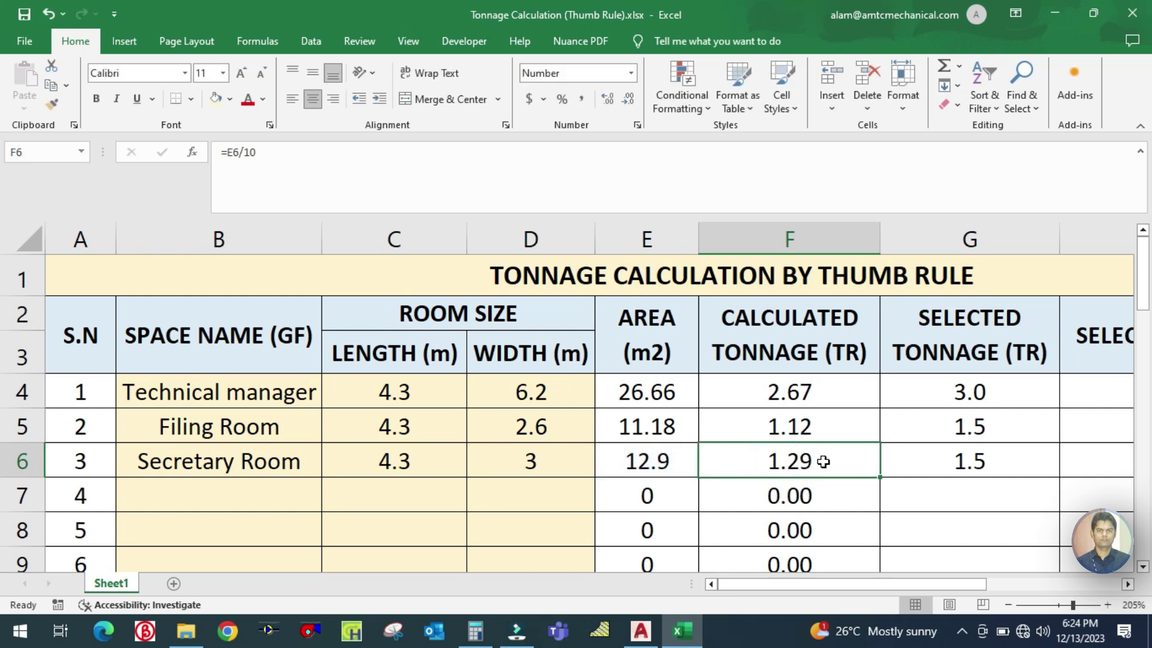
{"action": "left_click", "coordinate": [997, 459]}
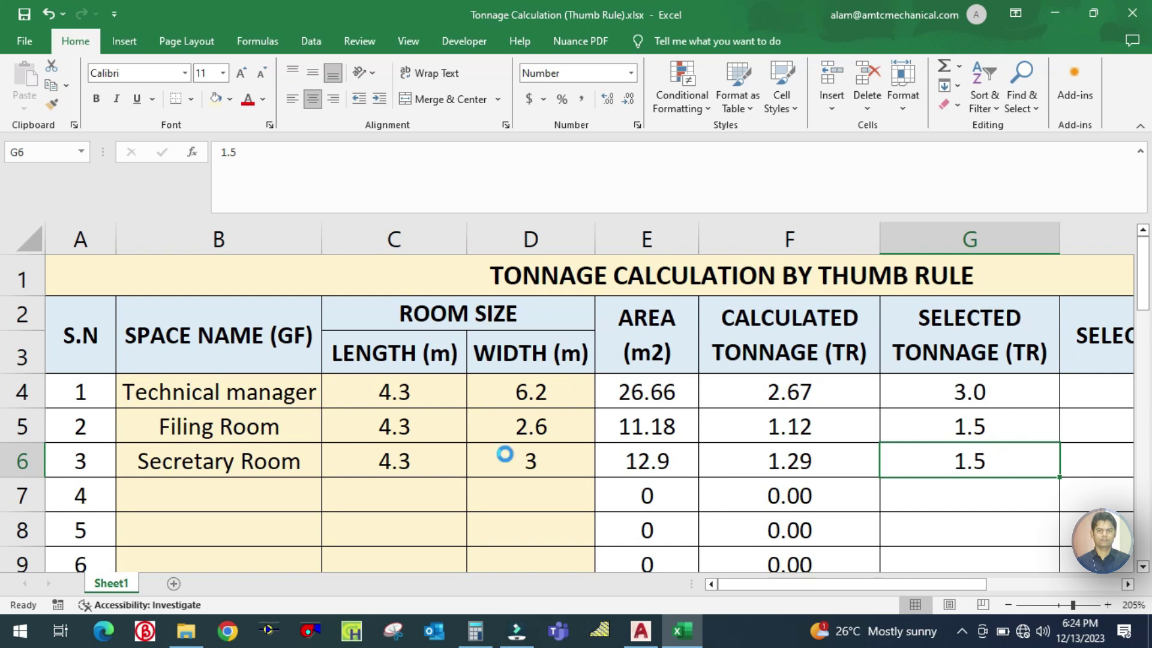
Look over the Selected Model and Brand columns for the first rooms in the tonnage table.
{"action": "scroll", "coordinate": [504, 455], "scroll_direction": "down", "scroll_amount": 2}
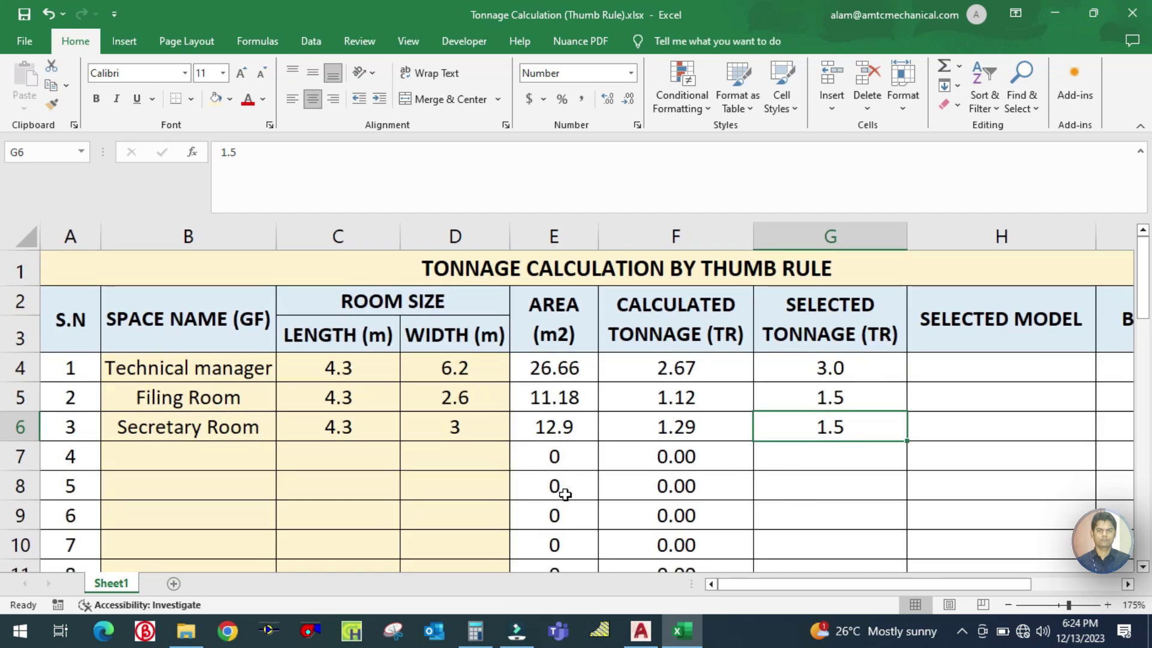
{"action": "scroll", "coordinate": [565, 494], "scroll_direction": "down", "scroll_amount": 1}
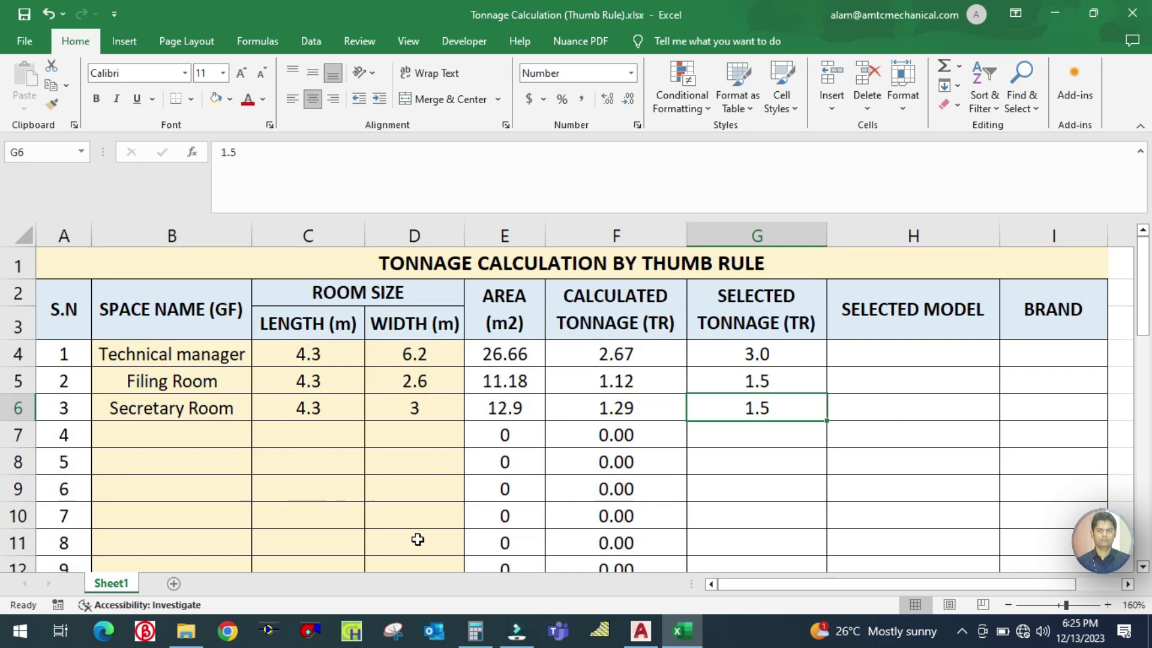
{"action": "left_click", "coordinate": [936, 349]}
{"action": "left_click", "coordinate": [1046, 354]}
{"action": "left_click", "coordinate": [902, 378]}
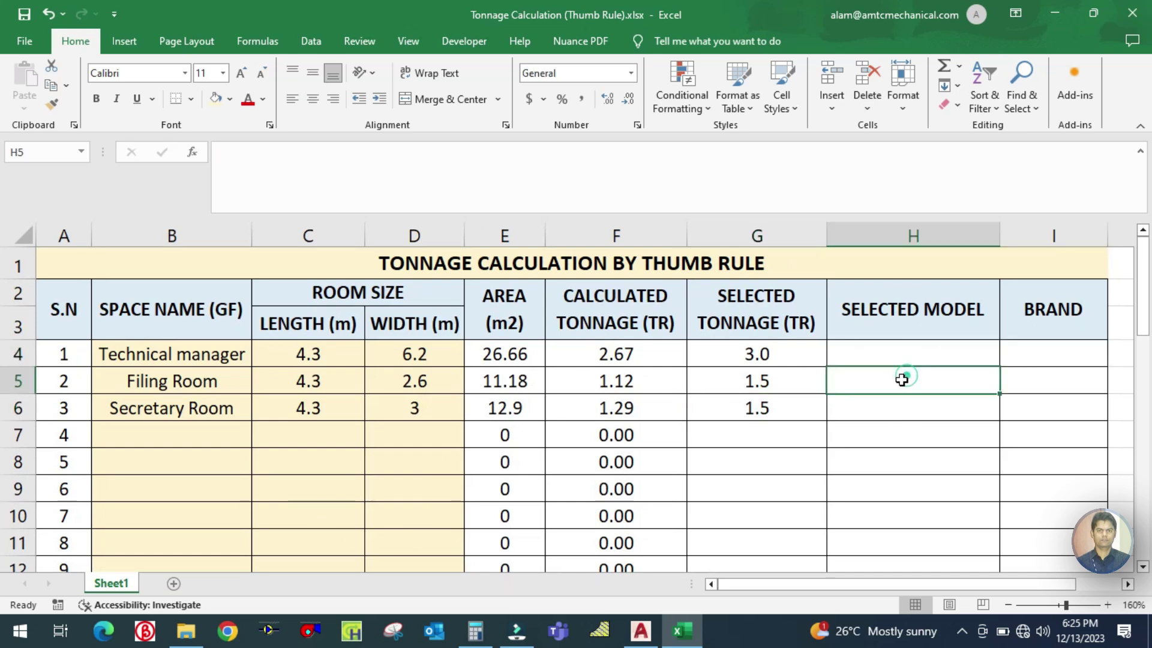
Switch to File Explorer and check the Daikin catalogue folder inside MY FILE > TYPES OF AC UNITS > Catalogue.
{"action": "left_click", "coordinate": [189, 631]}
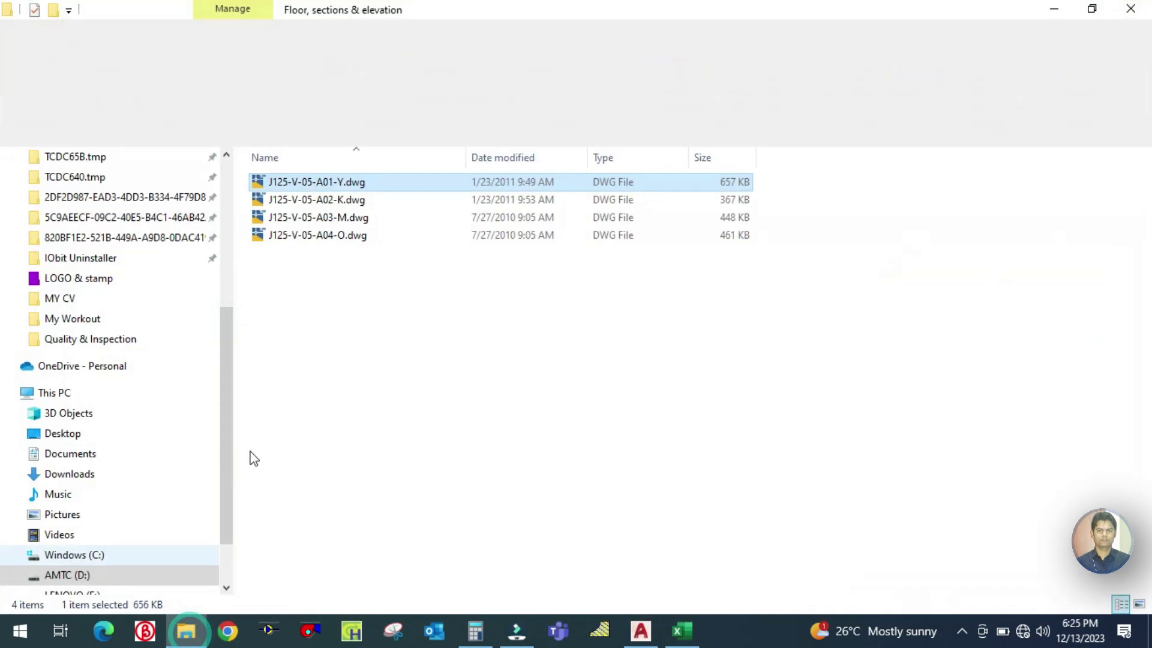
{"action": "left_click", "coordinate": [76, 132]}
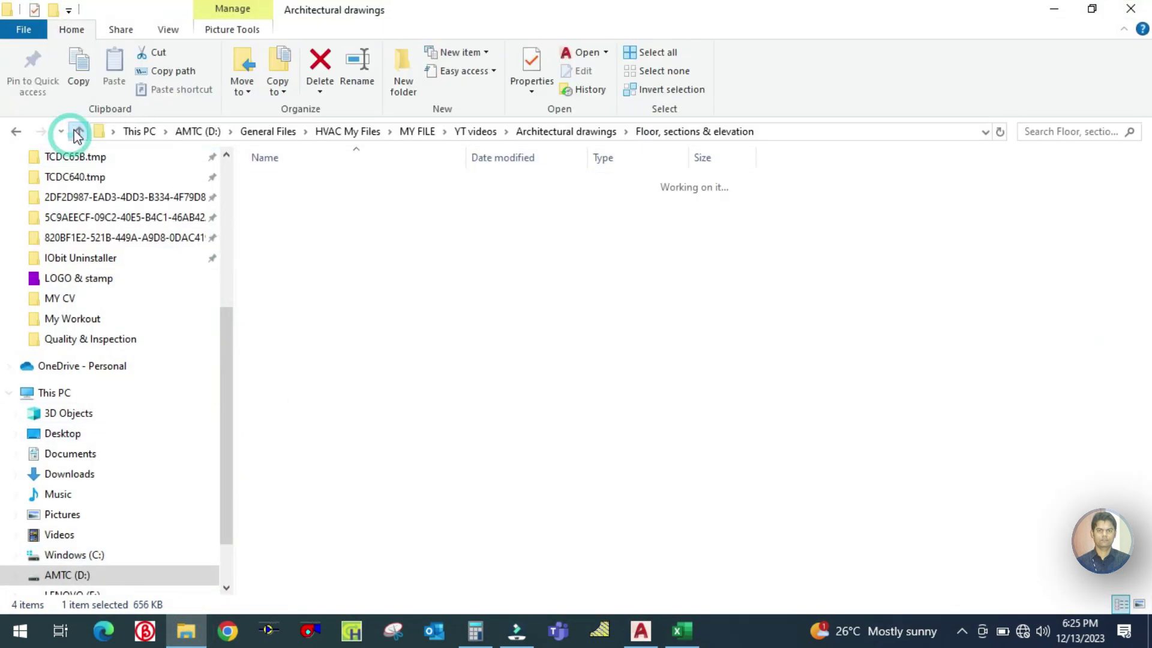
{"action": "left_click", "coordinate": [76, 132]}
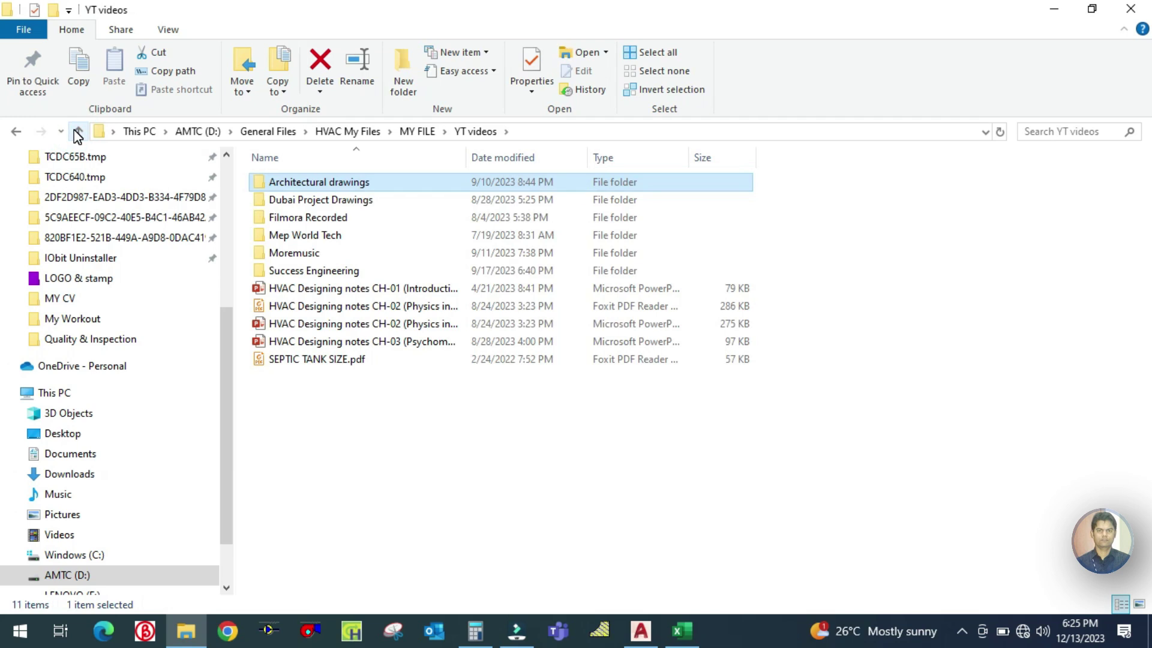
{"action": "left_click", "coordinate": [77, 132]}
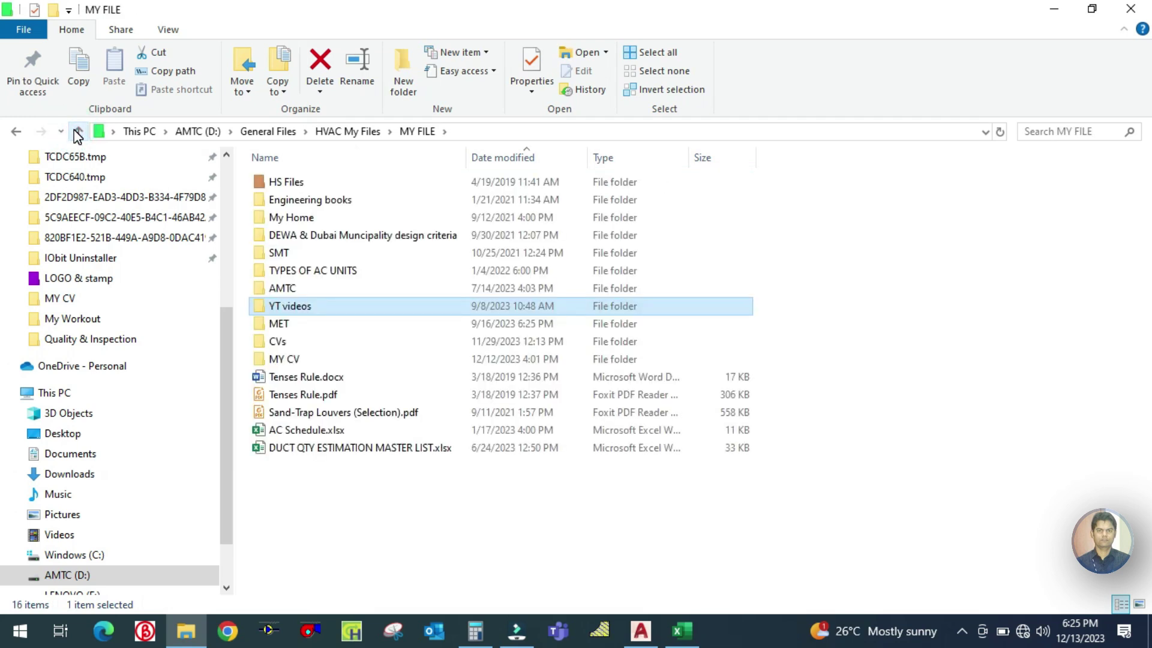
{"action": "left_click", "coordinate": [306, 271]}
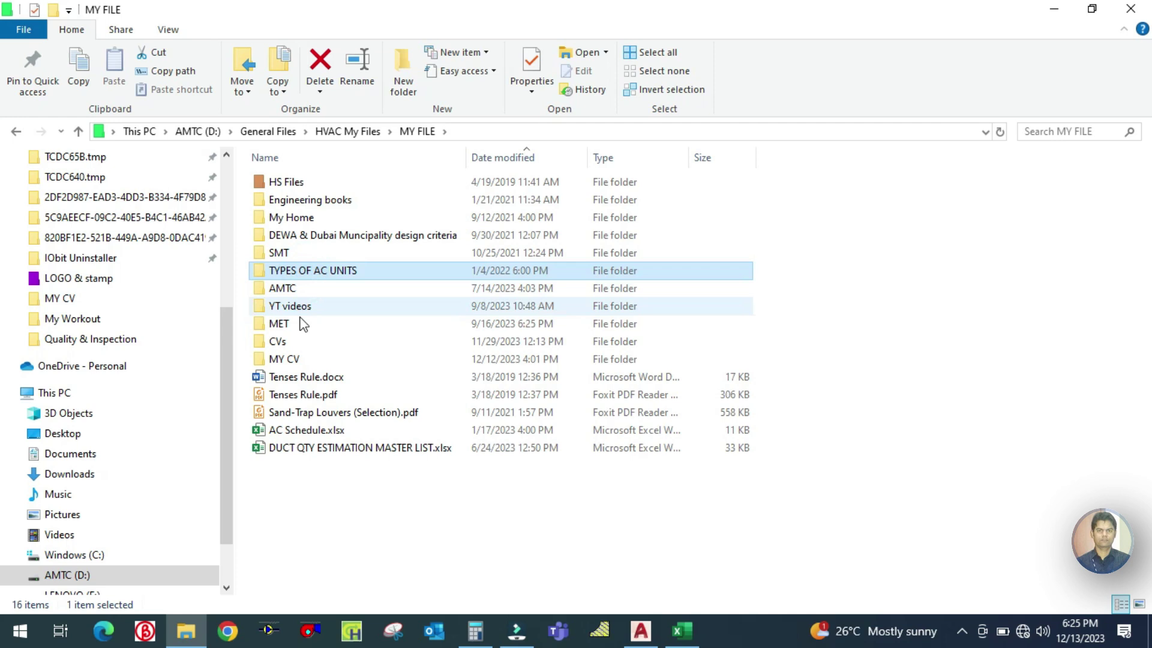
{"action": "key", "text": "Return"}
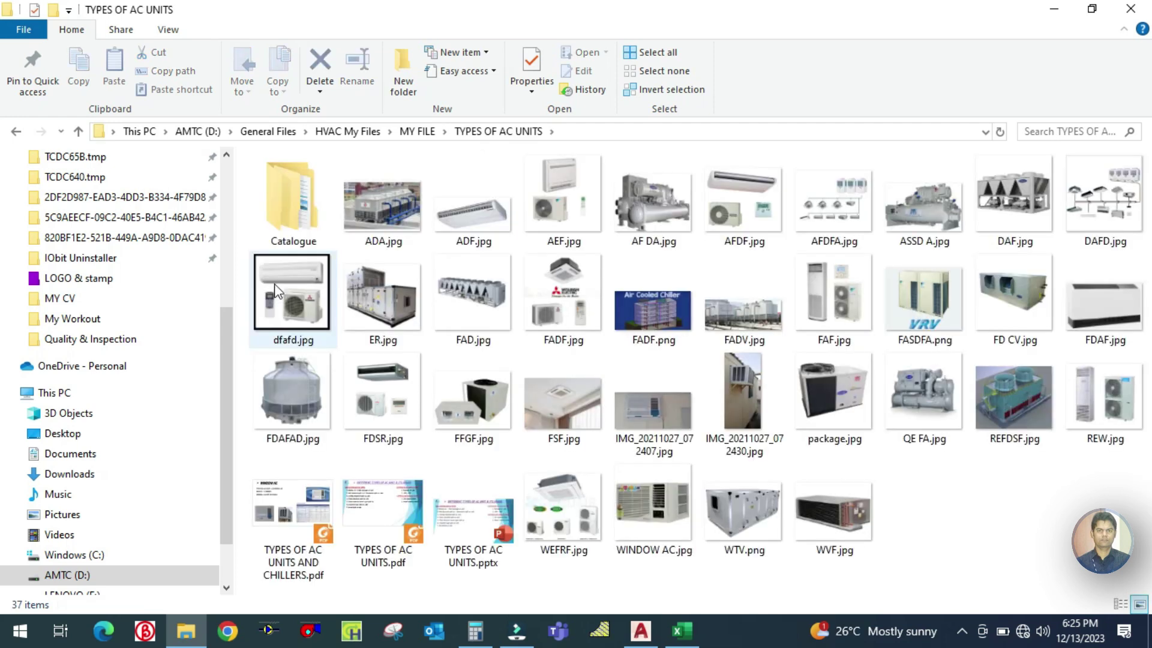
{"action": "double_click", "coordinate": [298, 213]}
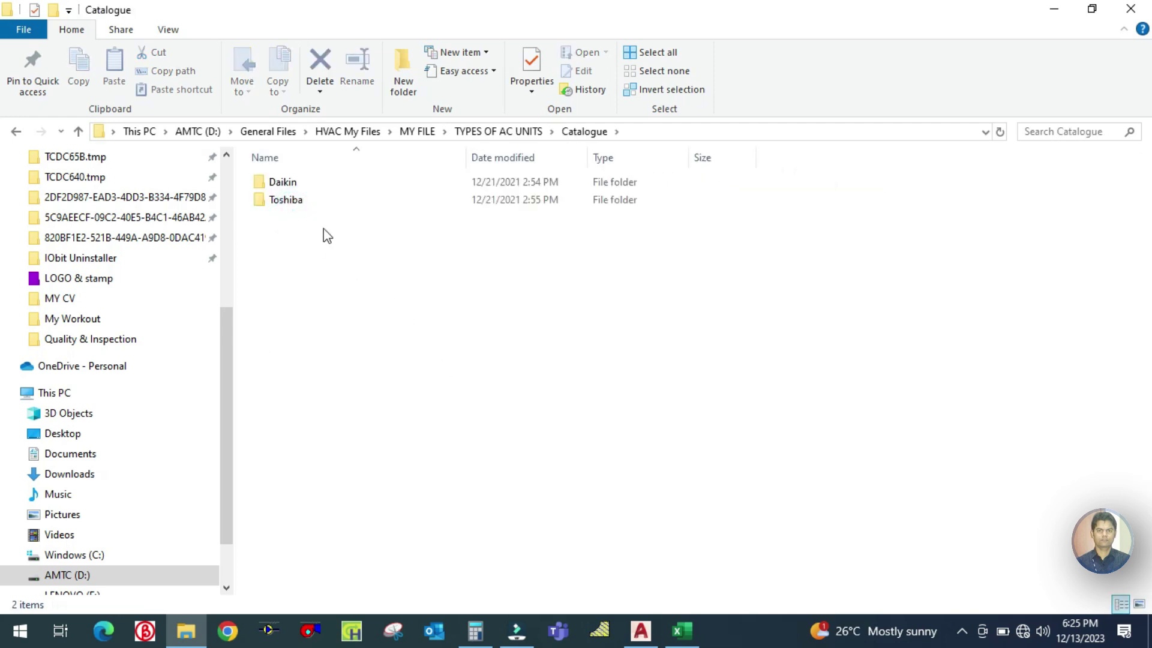
{"action": "double_click", "coordinate": [295, 188]}
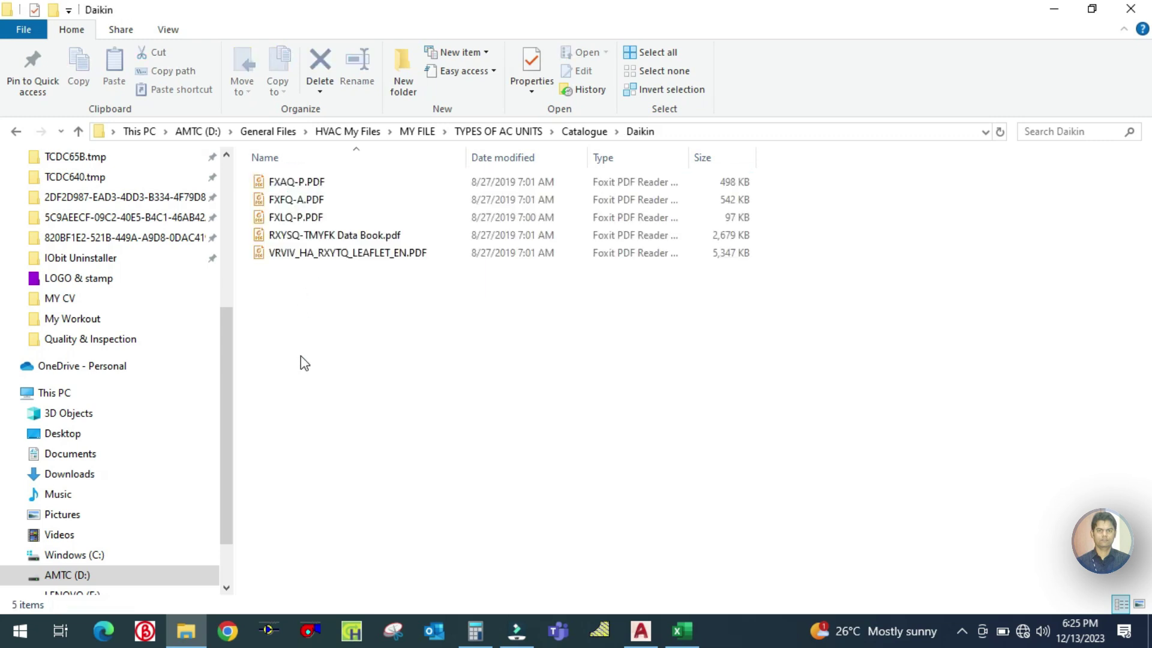
Check the PDF catalogues in the neighbouring Toshiba folder.
{"action": "left_click", "coordinate": [75, 132]}
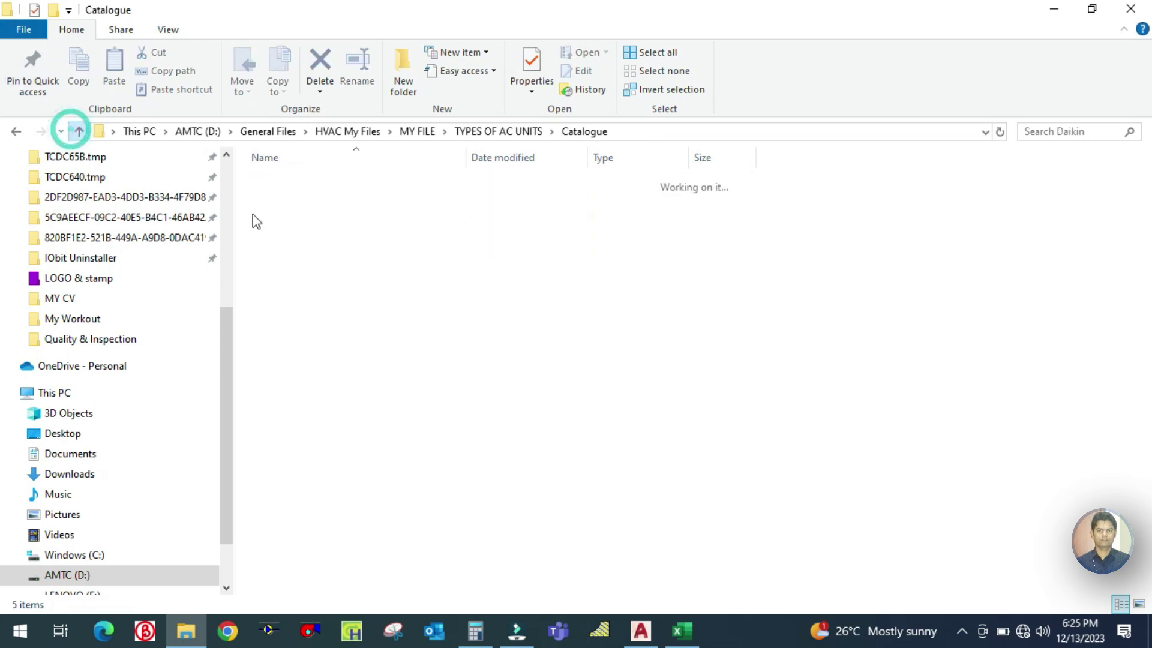
{"action": "double_click", "coordinate": [275, 206]}
{"action": "left_click", "coordinate": [306, 287]}
{"action": "left_click", "coordinate": [306, 187]}
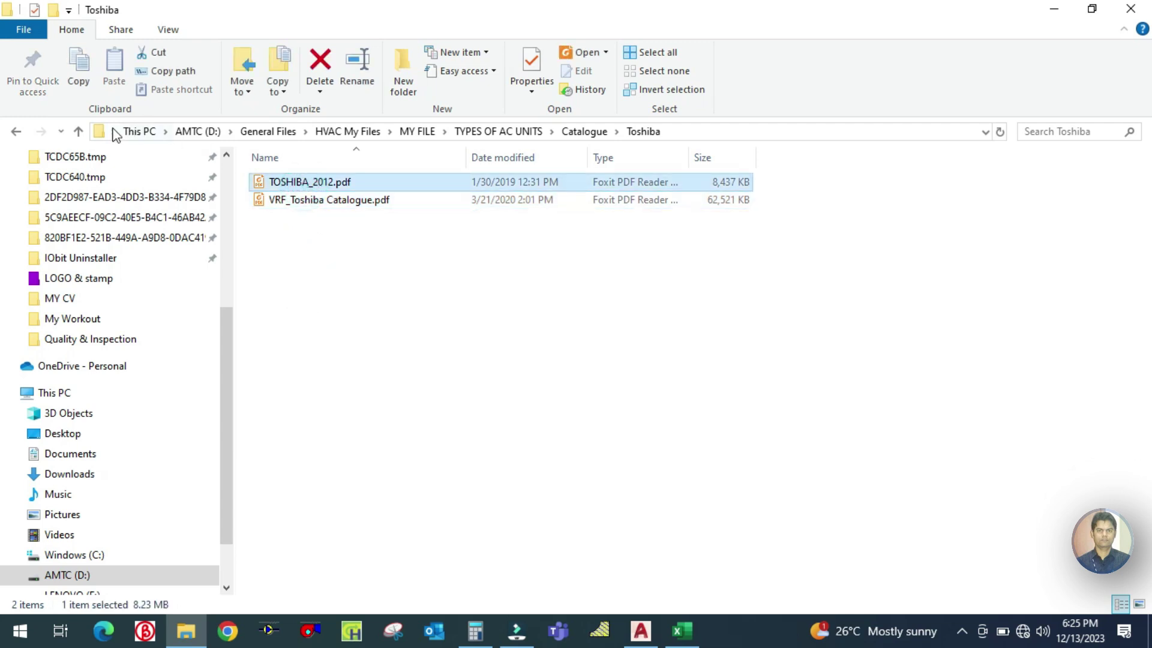
Open the Hi wall PDF from General Files > Catalogue > SKM CATALOGUE > Hi Wall Split.
{"action": "left_click", "coordinate": [85, 131]}
{"action": "left_click", "coordinate": [85, 131]}
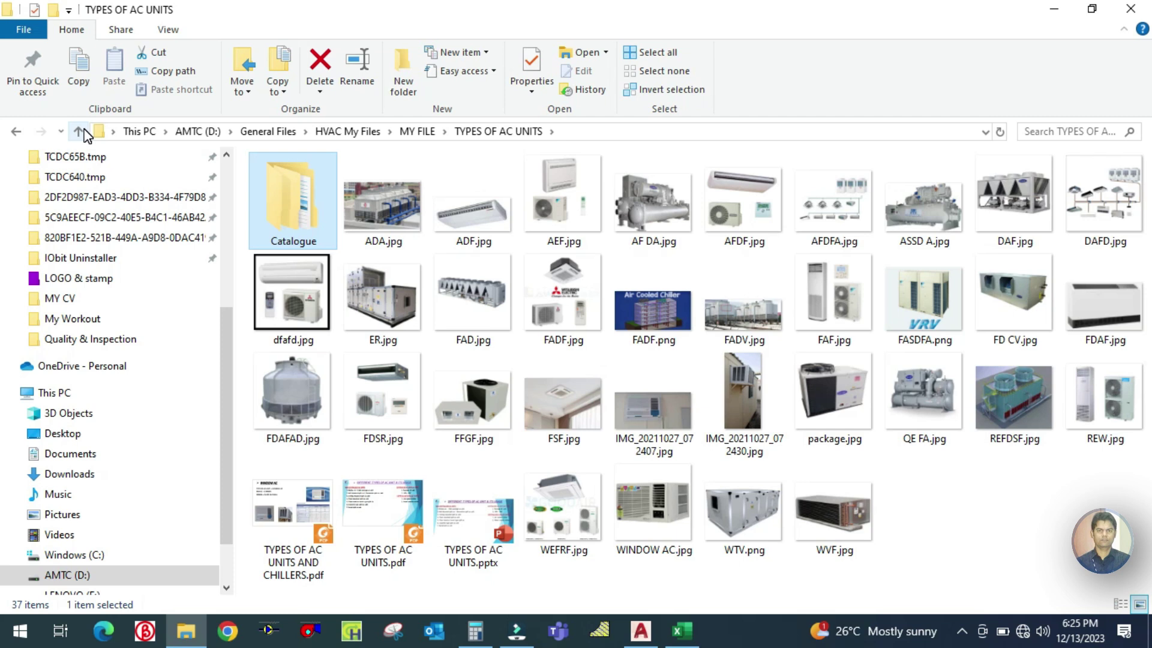
{"action": "left_click", "coordinate": [79, 131]}
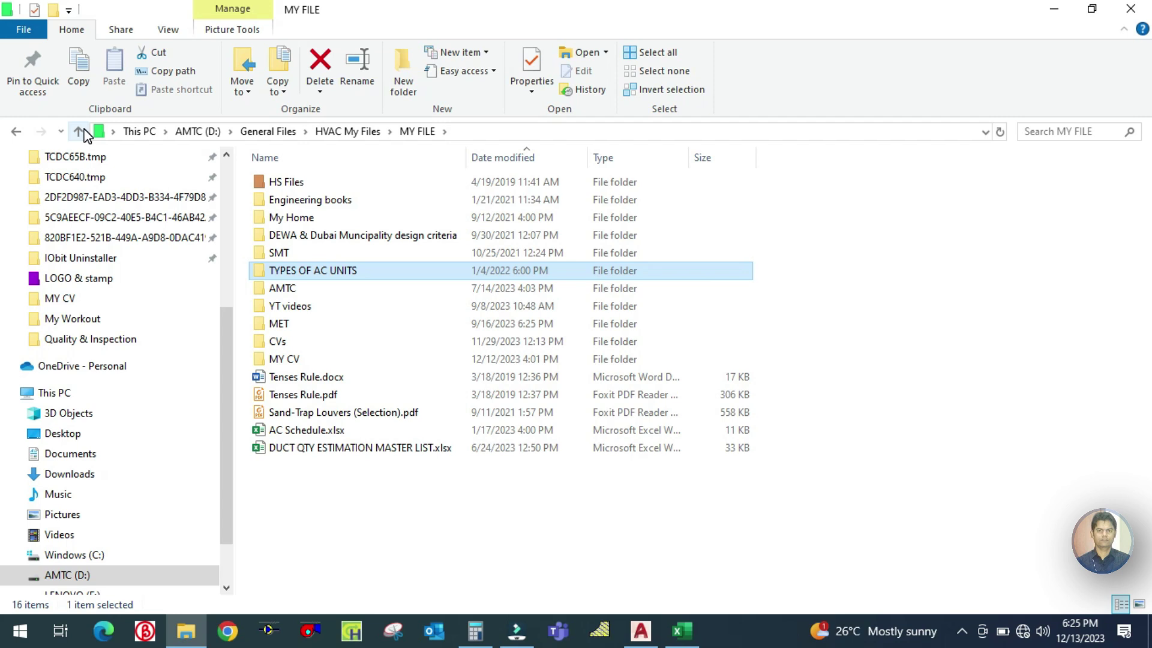
{"action": "left_click", "coordinate": [85, 132]}
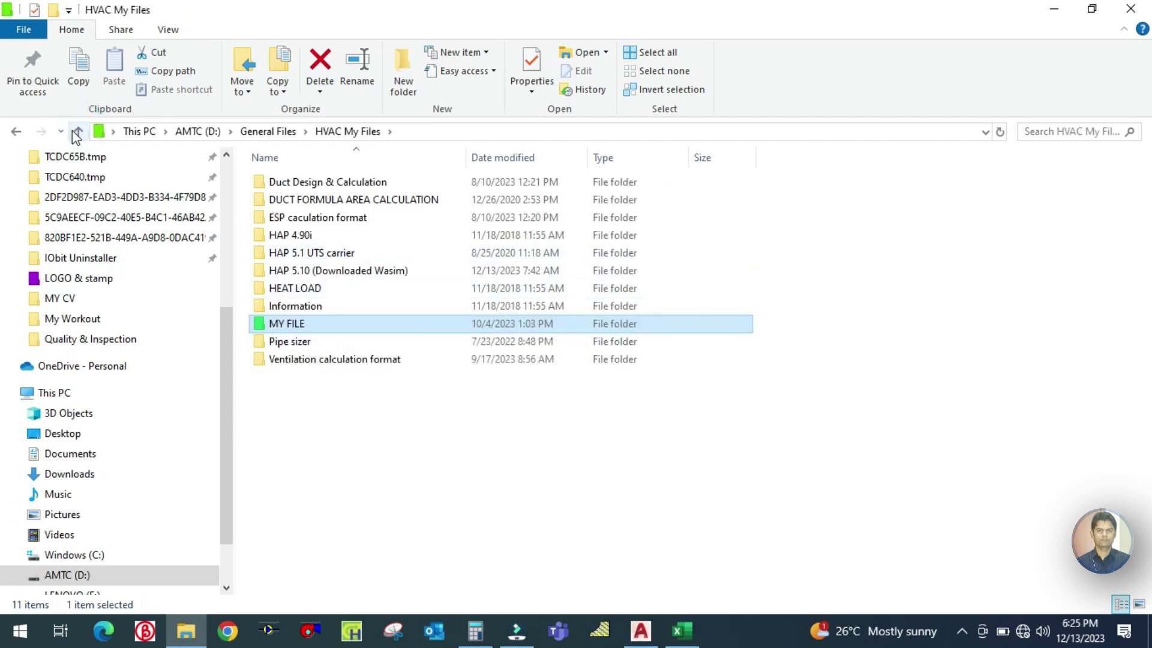
{"action": "left_click", "coordinate": [77, 132]}
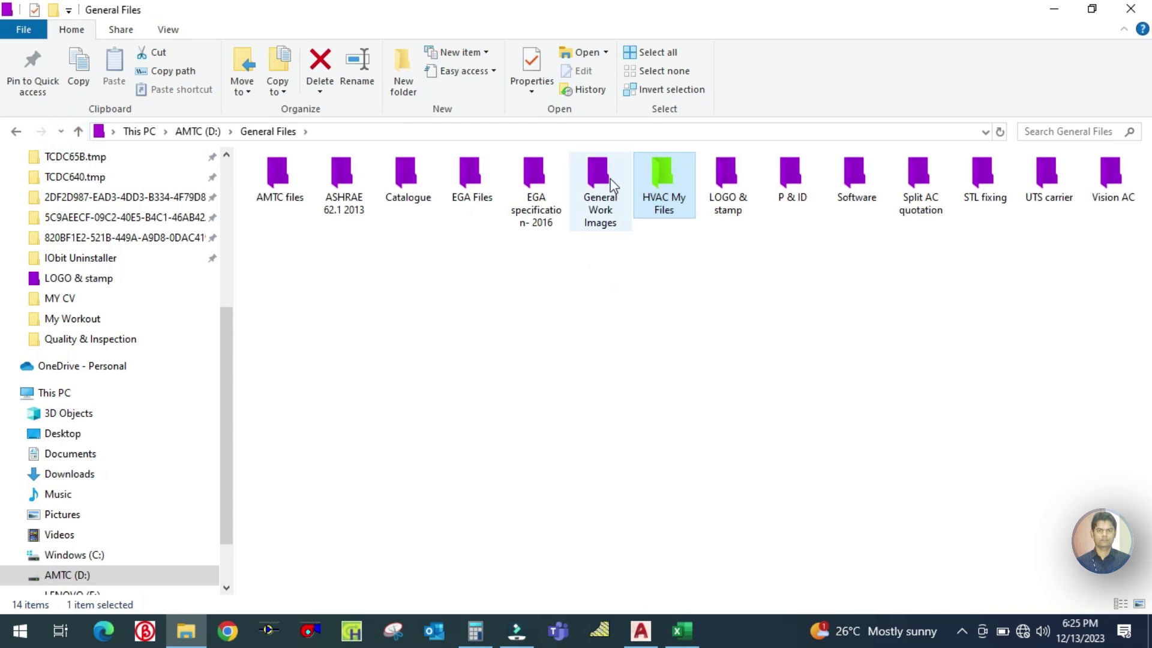
{"action": "double_click", "coordinate": [403, 183]}
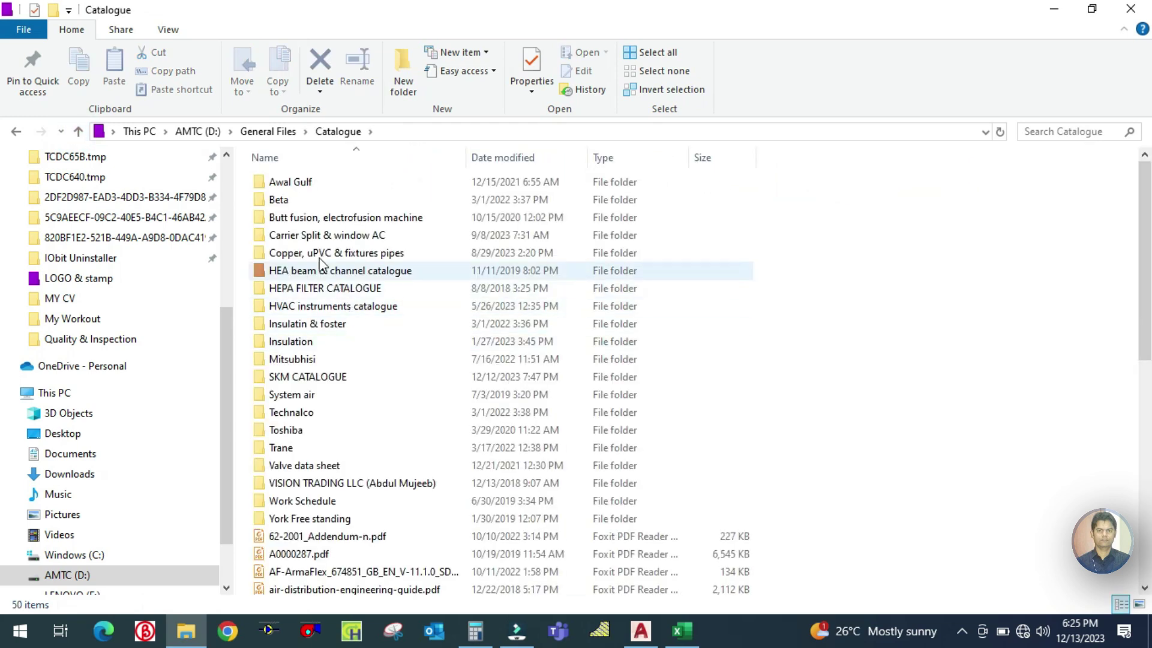
{"action": "double_click", "coordinate": [306, 376]}
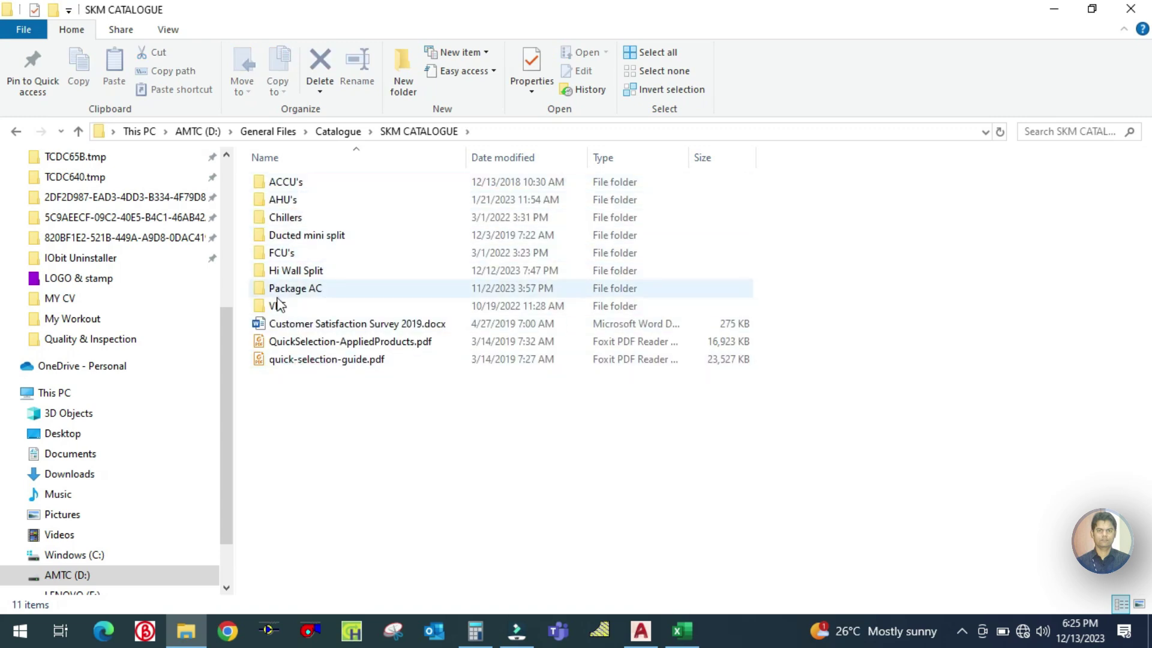
{"action": "double_click", "coordinate": [277, 270]}
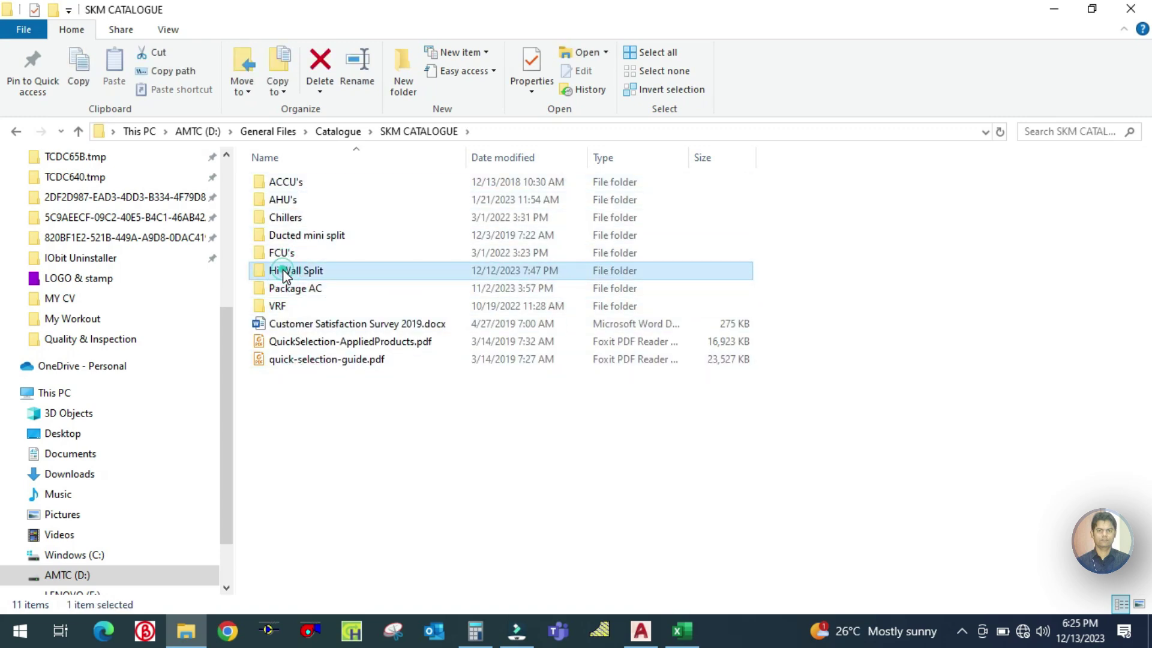
{"action": "double_click", "coordinate": [287, 183]}
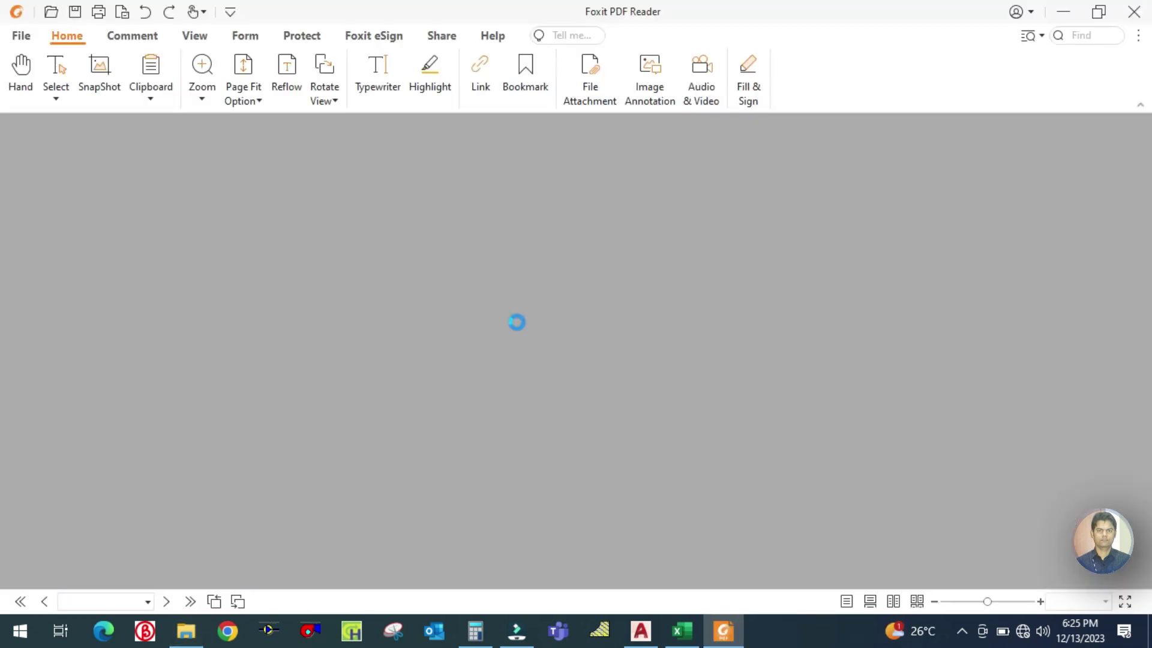
Look through the SKM Hi wall catalogue for the ESMA performance table with model capacities on page 4.
{"action": "scroll", "coordinate": [614, 364], "scroll_direction": "down", "scroll_amount": 5}
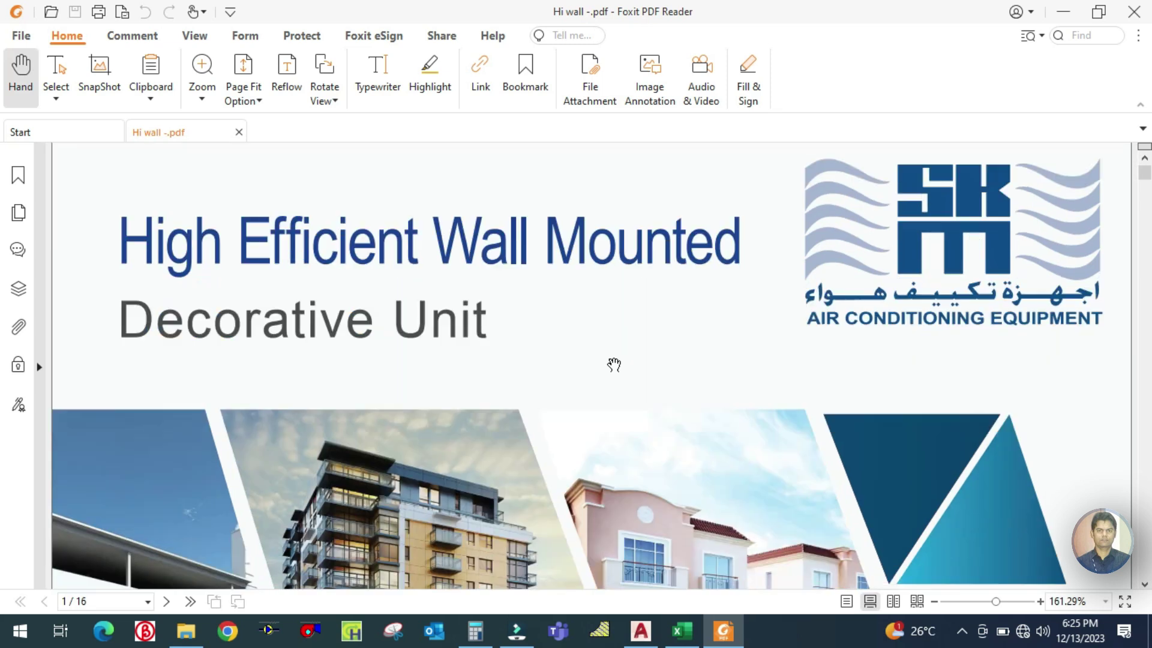
{"action": "scroll", "coordinate": [614, 364], "scroll_direction": "down", "scroll_amount": 6}
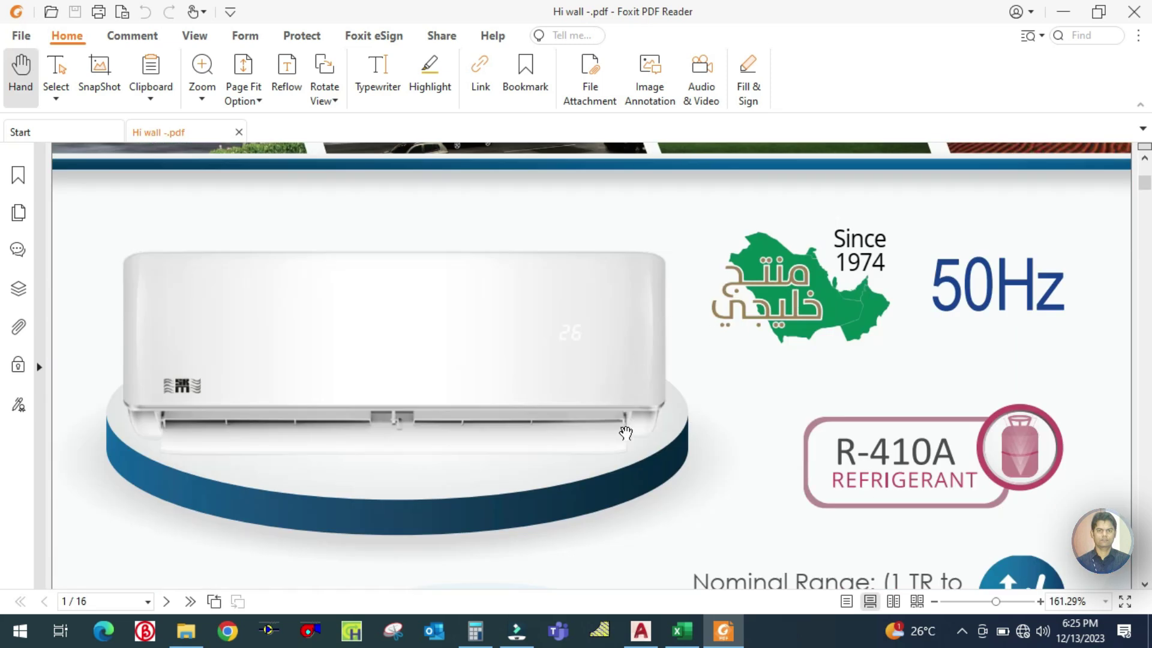
{"action": "scroll", "coordinate": [625, 432], "scroll_direction": "down", "scroll_amount": 20}
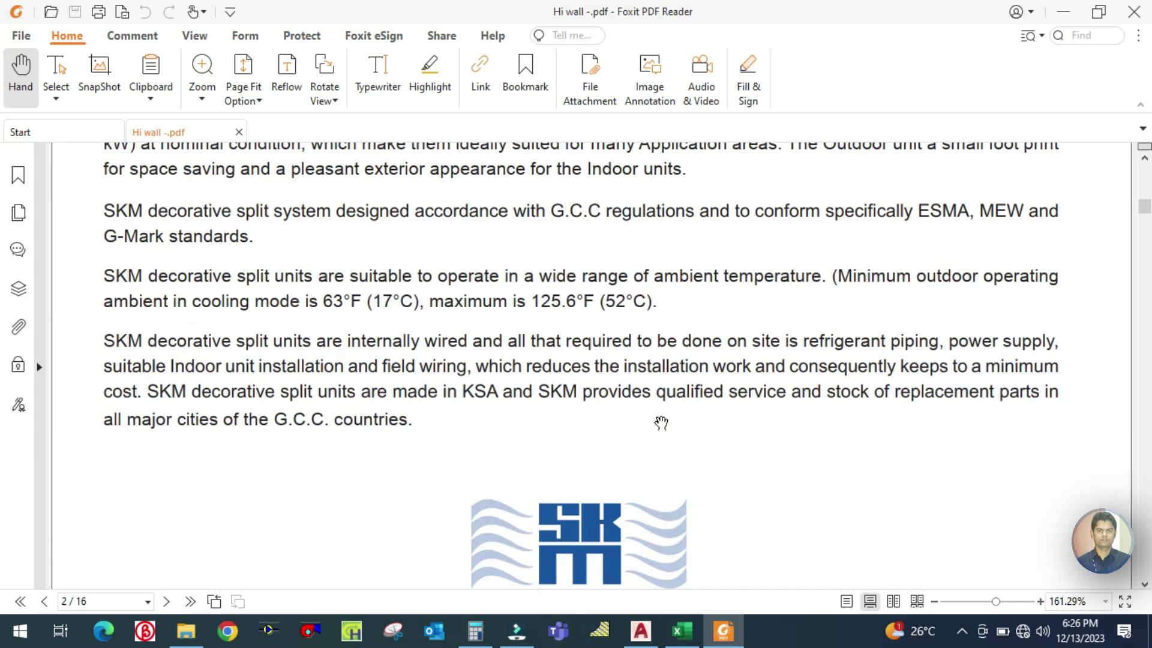
{"action": "scroll", "coordinate": [661, 423], "scroll_direction": "down", "scroll_amount": 7}
{"action": "scroll", "coordinate": [668, 471], "scroll_direction": "down", "scroll_amount": 15}
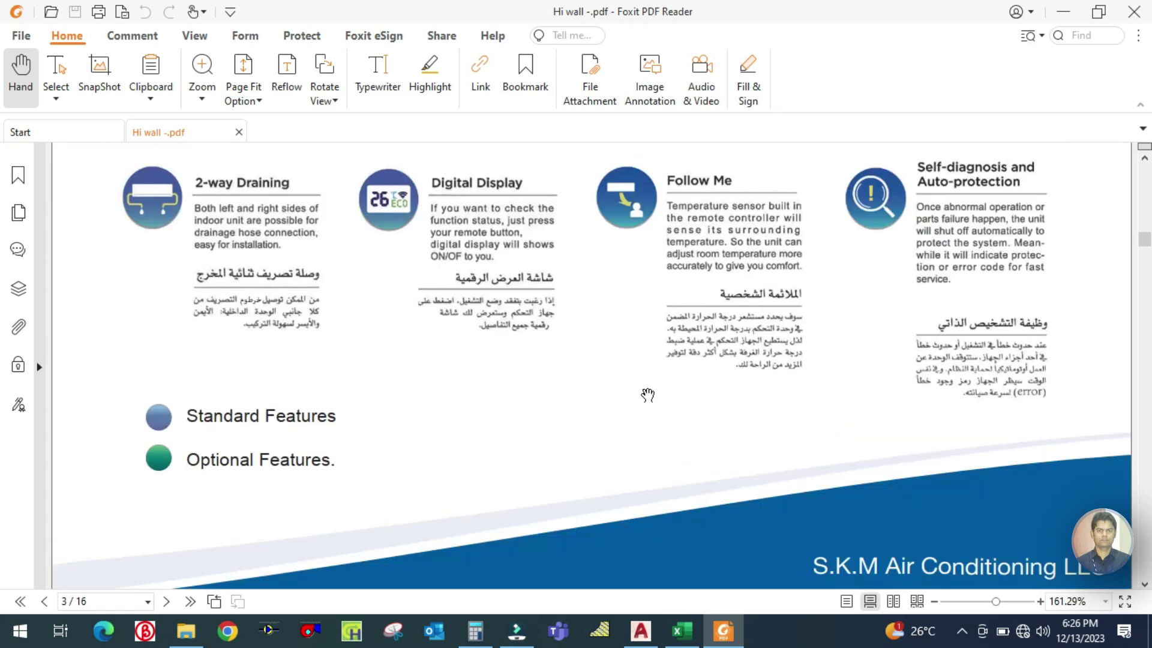
{"action": "scroll", "coordinate": [648, 390], "scroll_direction": "down", "scroll_amount": 3, "text": "ctrl"}
{"action": "scroll", "coordinate": [645, 395], "scroll_direction": "down", "scroll_amount": 9}
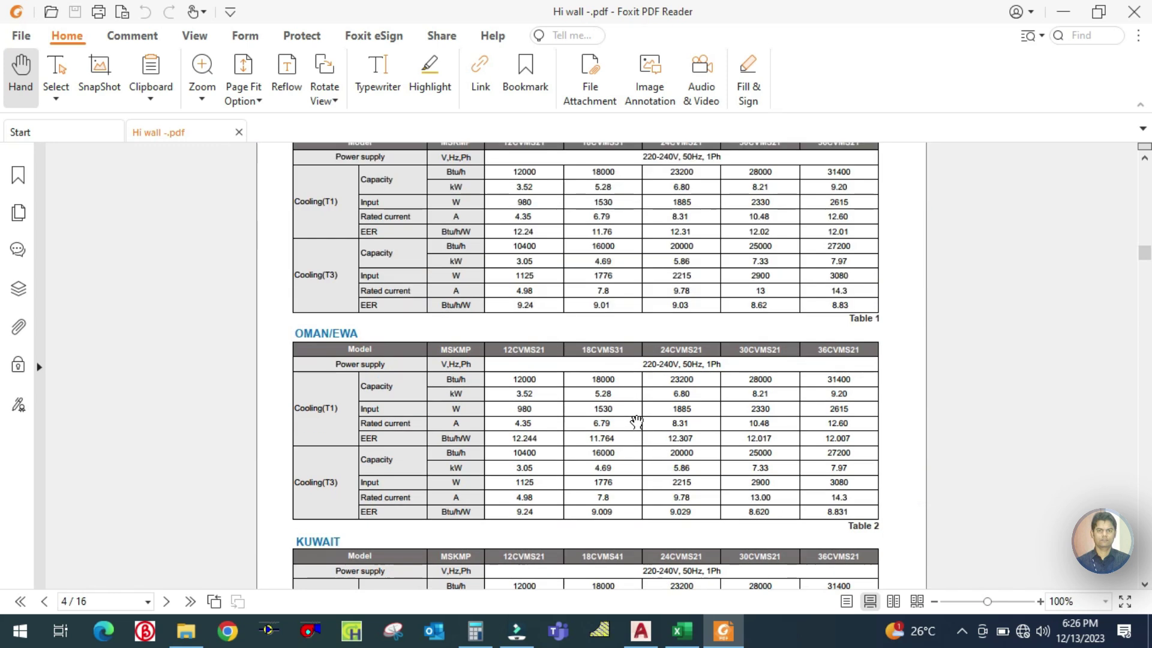
{"action": "scroll", "coordinate": [634, 419], "scroll_direction": "up", "scroll_amount": 3}
{"action": "scroll", "coordinate": [405, 312], "scroll_direction": "up", "scroll_amount": 1, "text": "ctrl"}
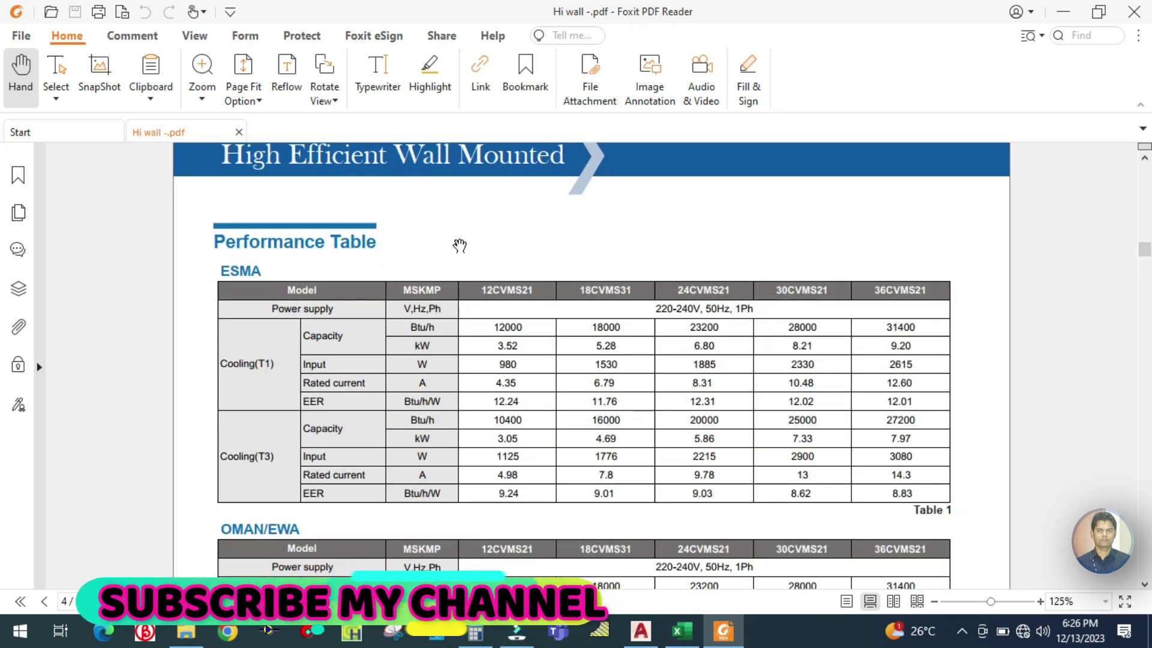
{"action": "scroll", "coordinate": [690, 343], "scroll_direction": "up", "scroll_amount": 1, "text": "ctrl"}
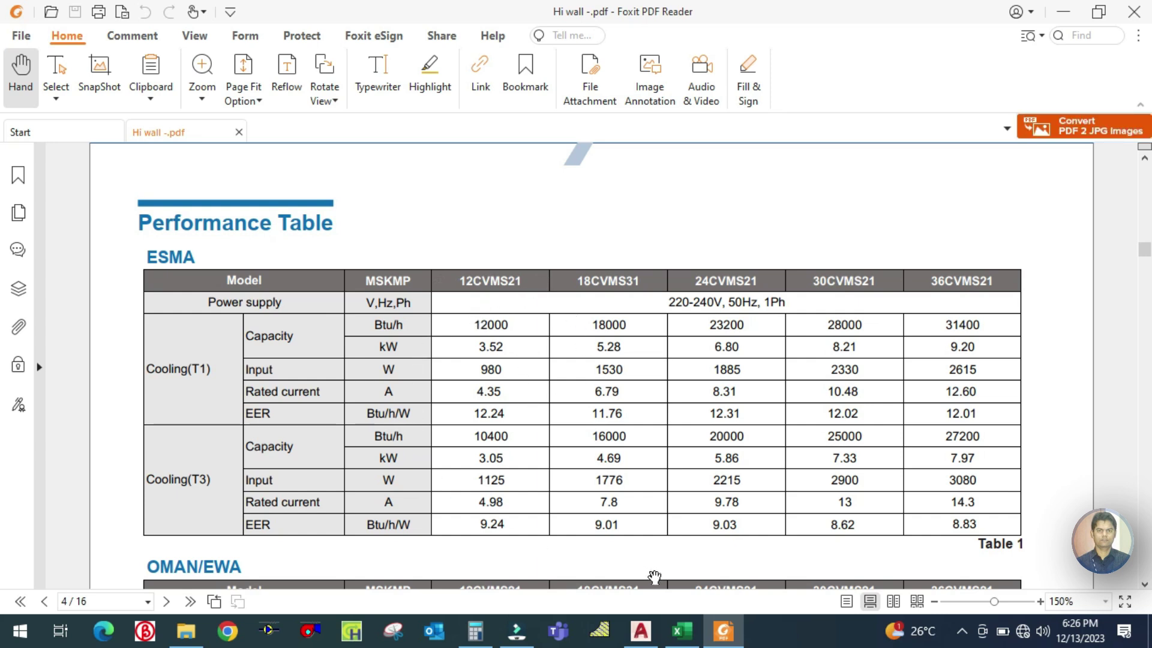
Check the Technical manager room's selected tonnage in the Excel table, and return to the Hi wall catalogue.
{"action": "left_click", "coordinate": [683, 631]}
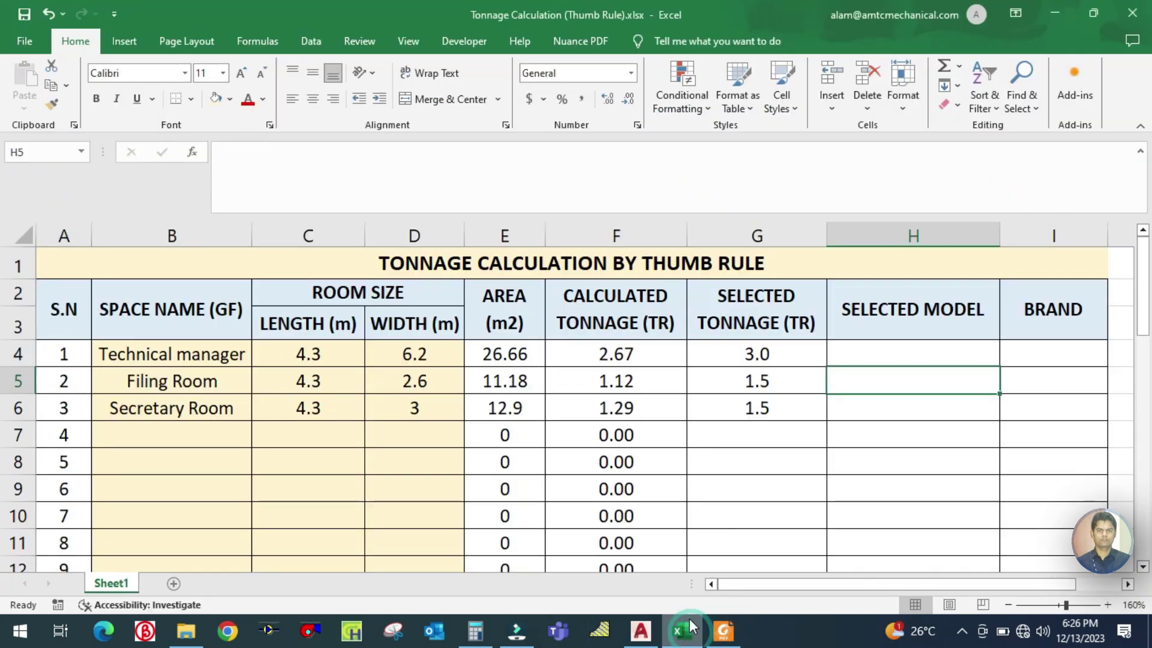
{"action": "left_click", "coordinate": [737, 431]}
{"action": "left_click", "coordinate": [760, 354]}
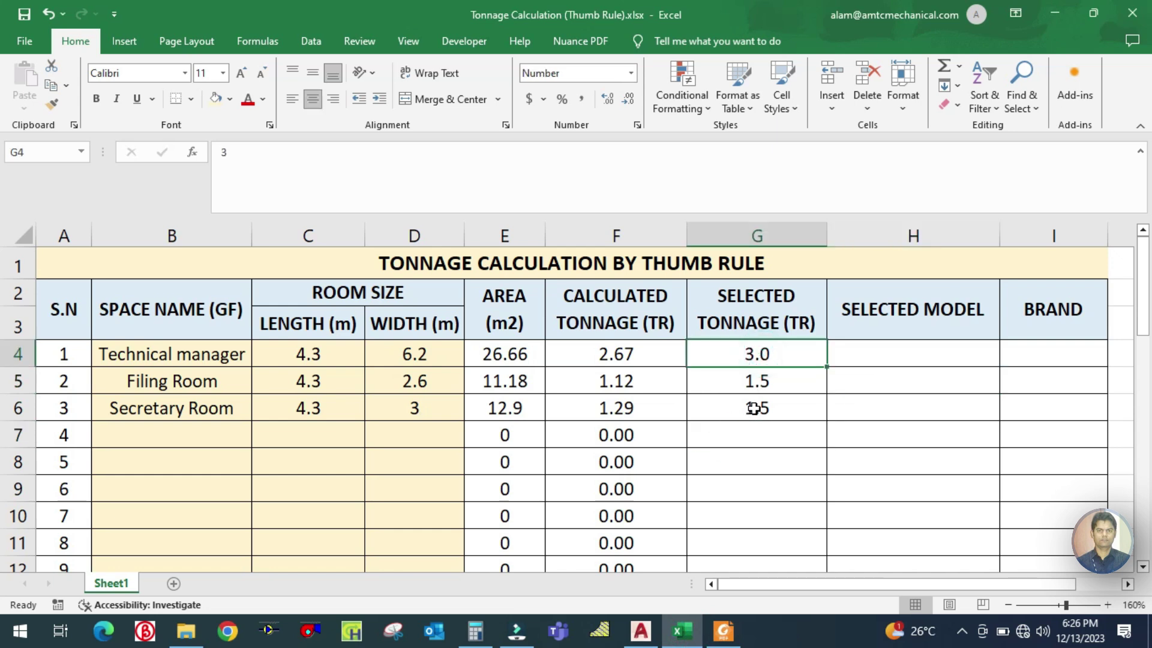
{"action": "left_click", "coordinate": [723, 630]}
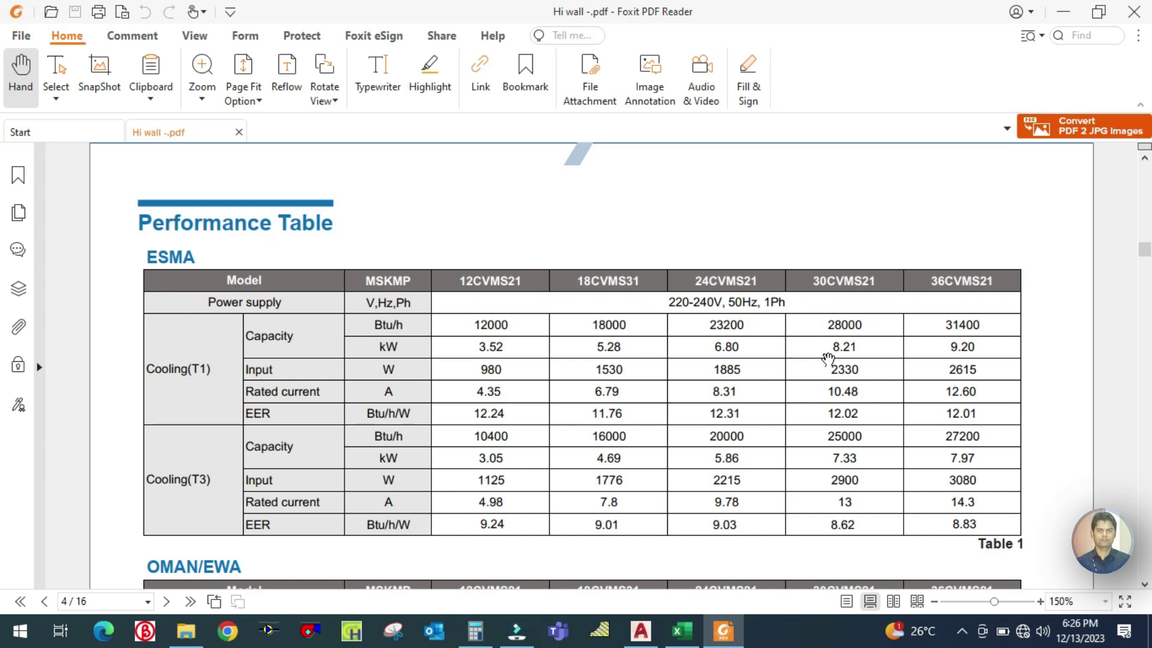
Convert the 3-ton requirement to Btu/h by multiplying 3 by 12000 in Calculator, and put the calculator away.
{"action": "left_click", "coordinate": [475, 630]}
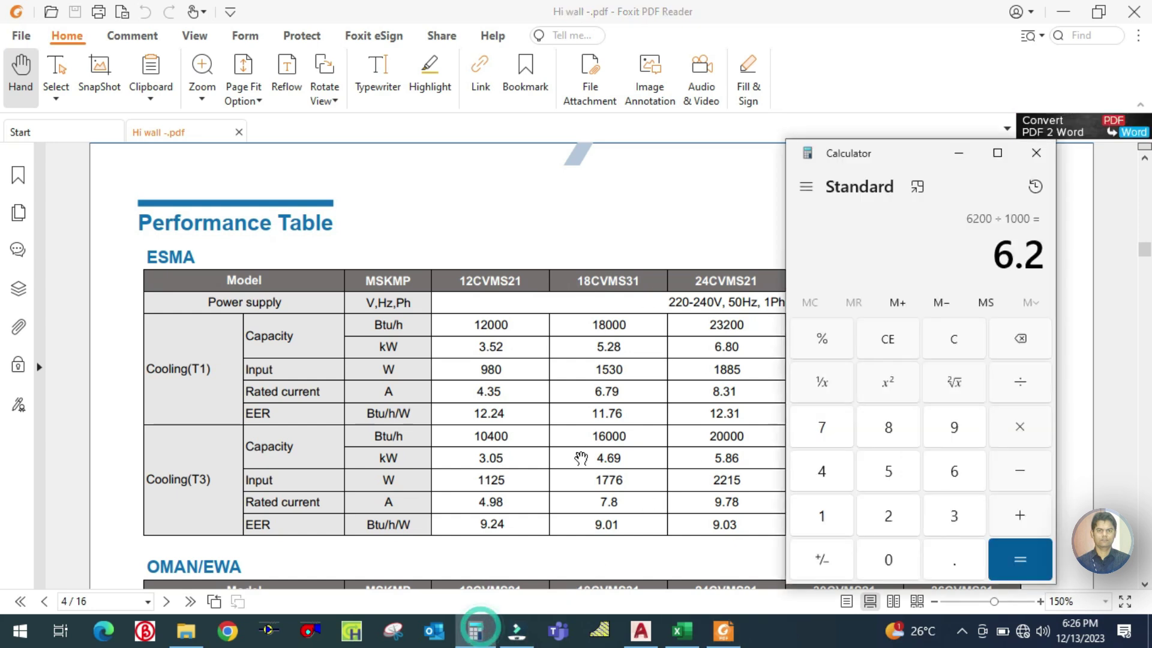
{"action": "left_click_drag", "start_coordinate": [828, 165], "coordinate": [52, 153]}
{"action": "left_click", "coordinate": [168, 328]}
{"action": "type", "text": "3"}
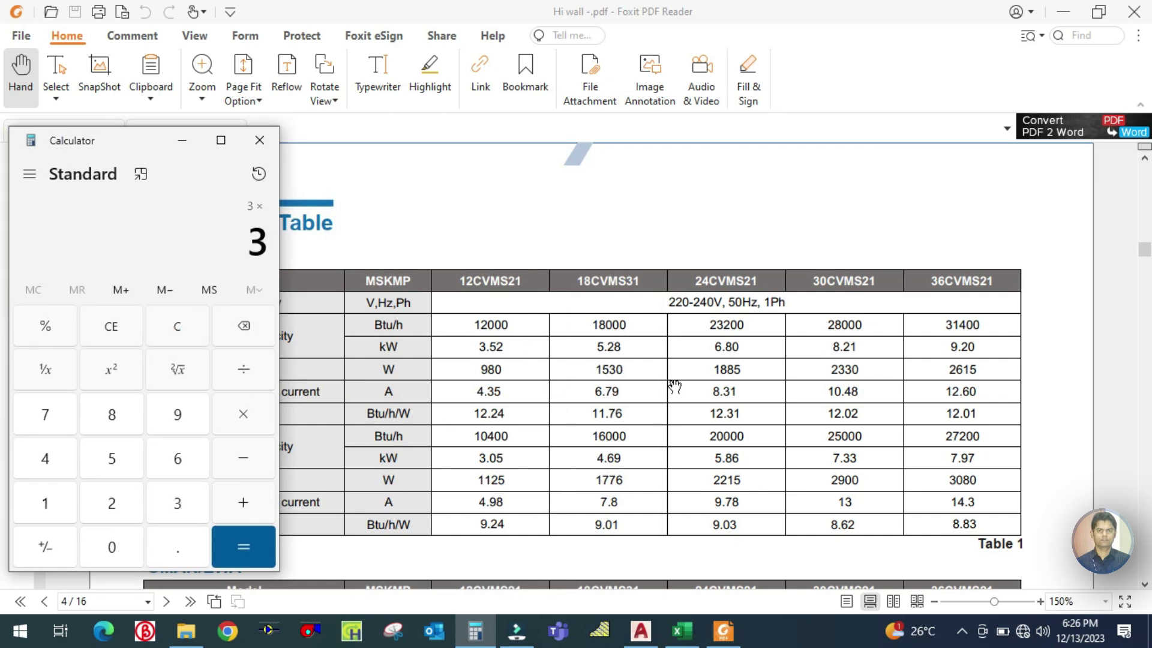
{"action": "type", "text": "120000"}
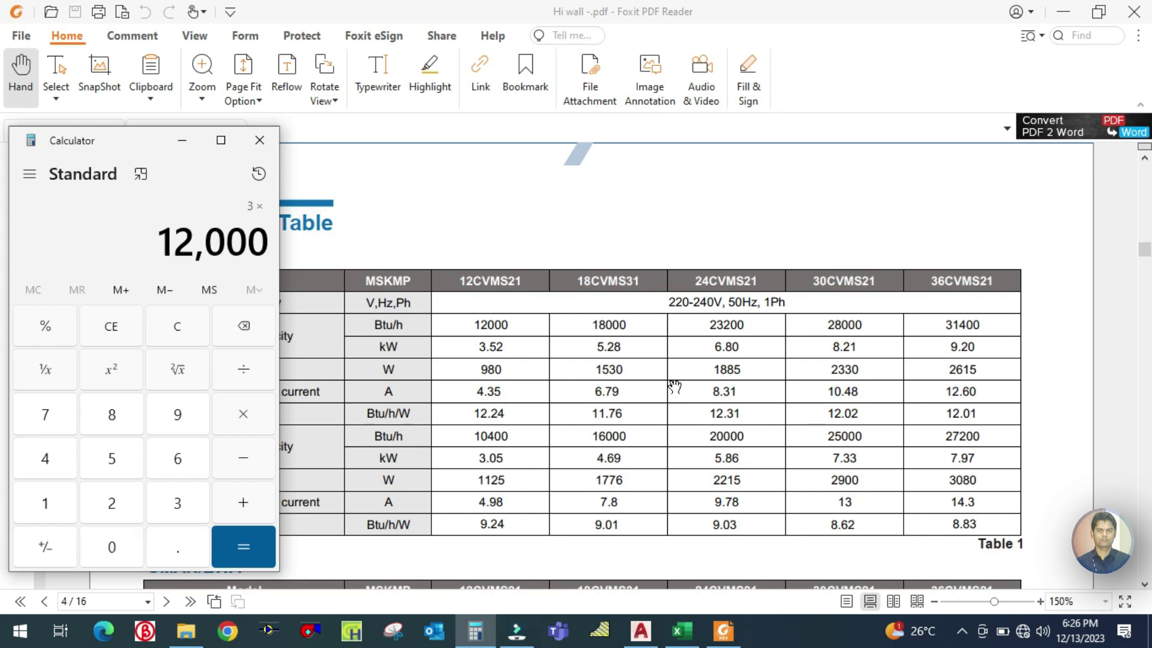
{"action": "key", "text": "Return"}
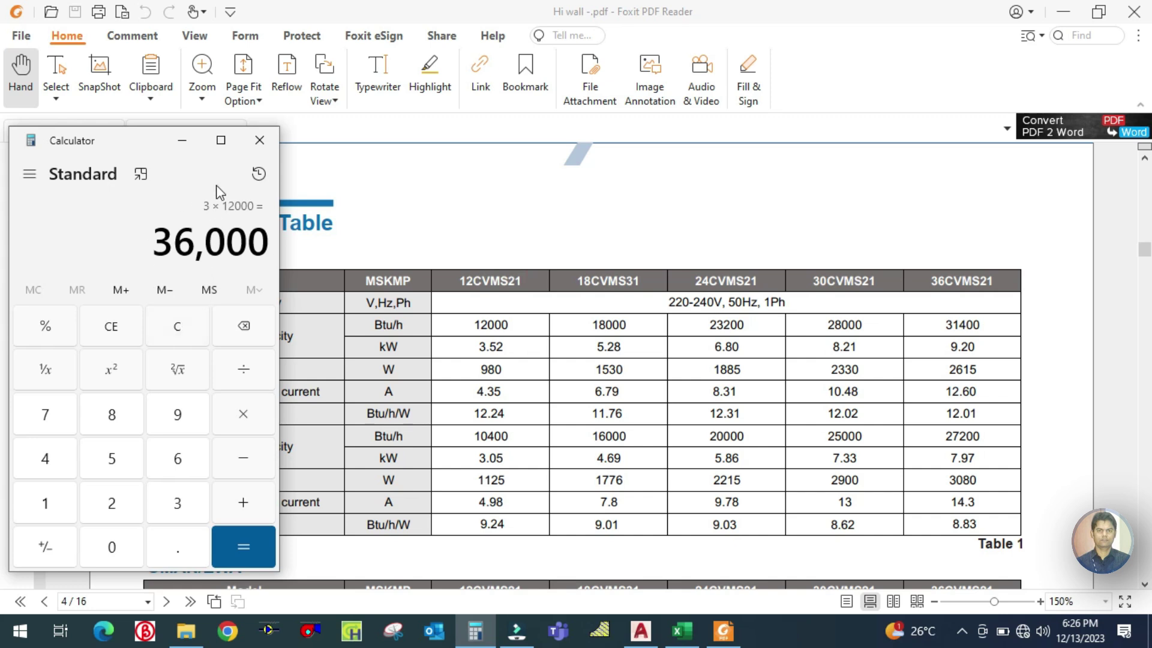
{"action": "left_click", "coordinate": [182, 141]}
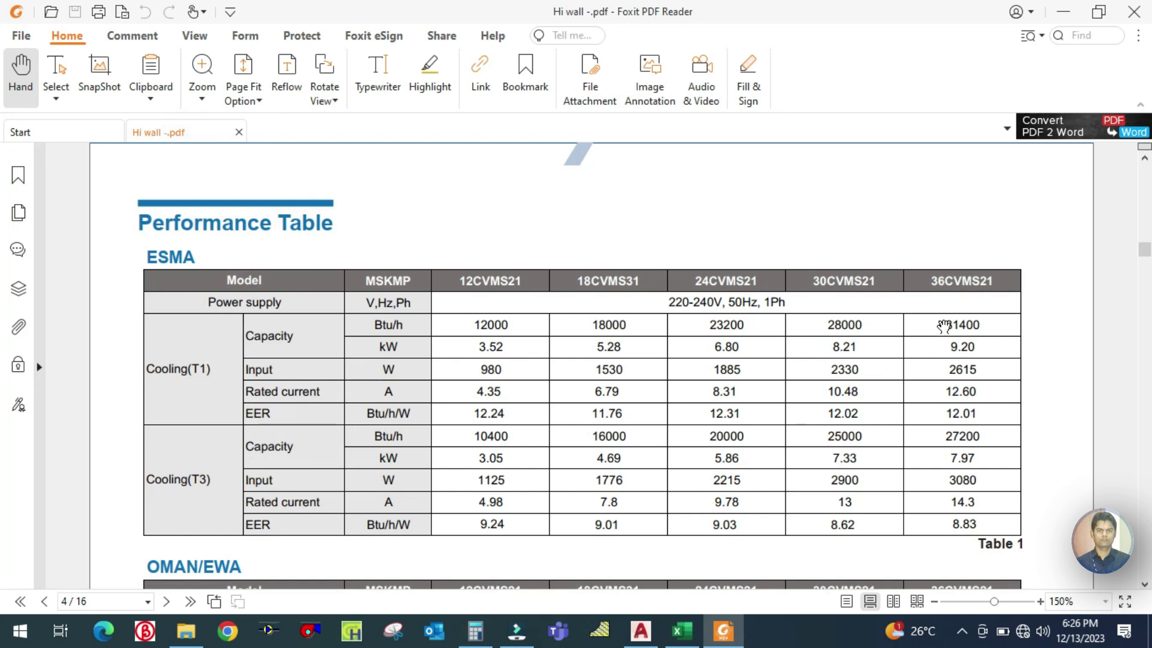
Examine the T1 cooling capacity of model 36CVMS21 in the ESMA and OMAN/EWA performance tables.
{"action": "left_click_drag", "start_coordinate": [944, 326], "coordinate": [981, 325]}
{"action": "scroll", "coordinate": [981, 436], "scroll_direction": "down", "scroll_amount": 4}
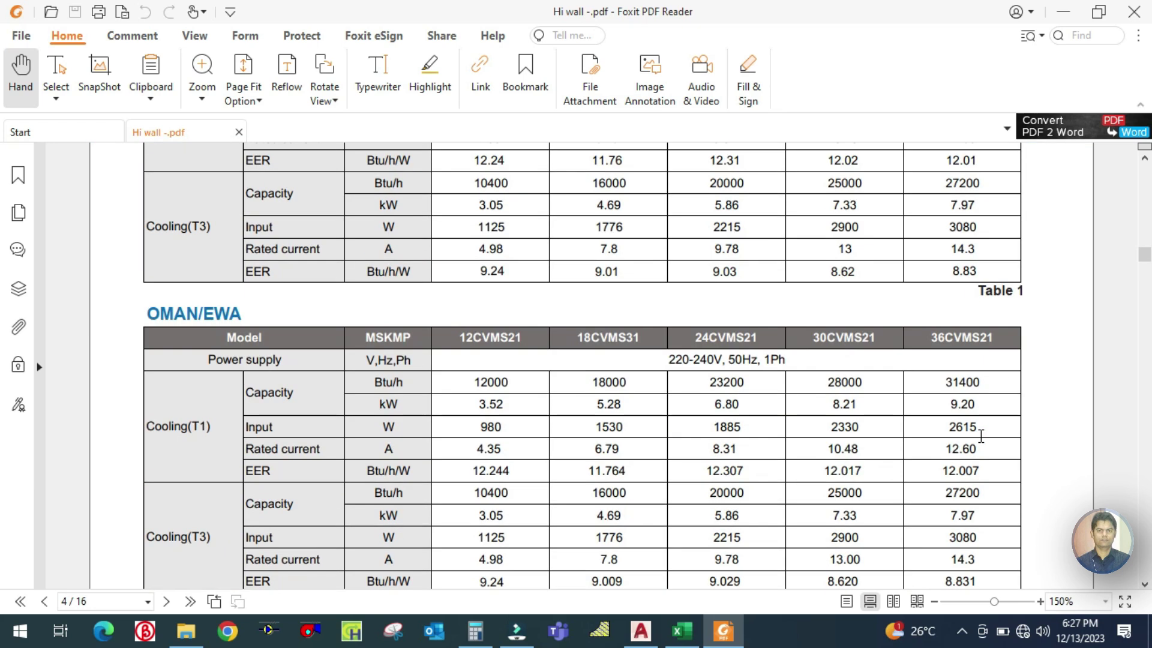
{"action": "scroll", "coordinate": [902, 402], "scroll_direction": "up", "scroll_amount": 2}
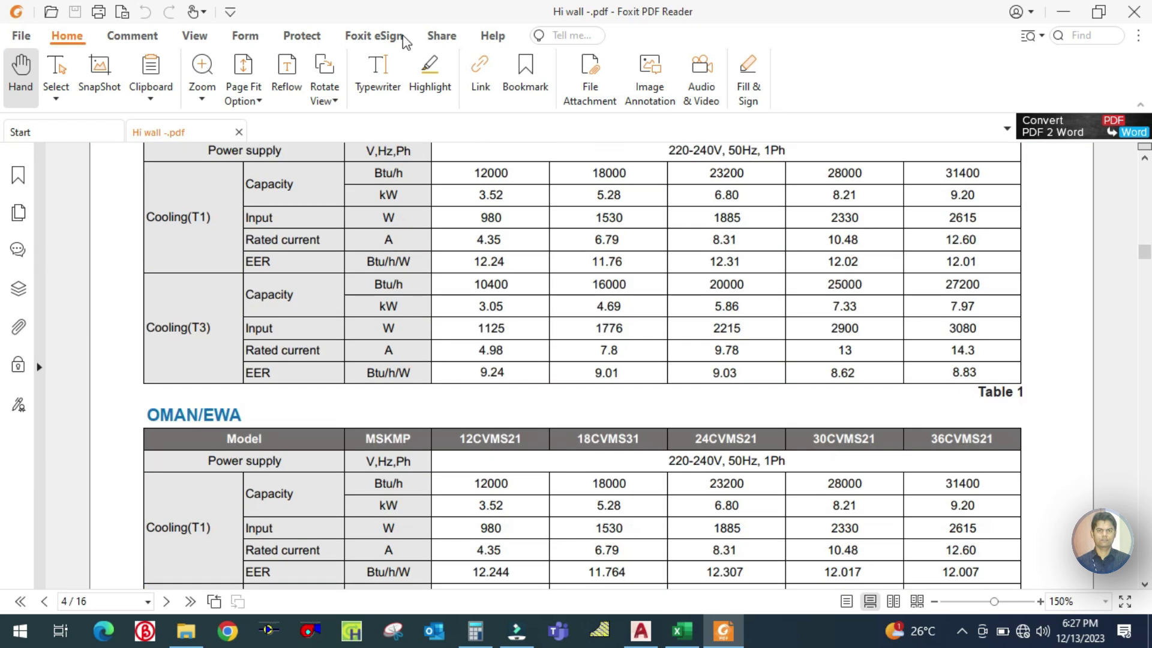
{"action": "scroll", "coordinate": [965, 327], "scroll_direction": "up", "scroll_amount": 3}
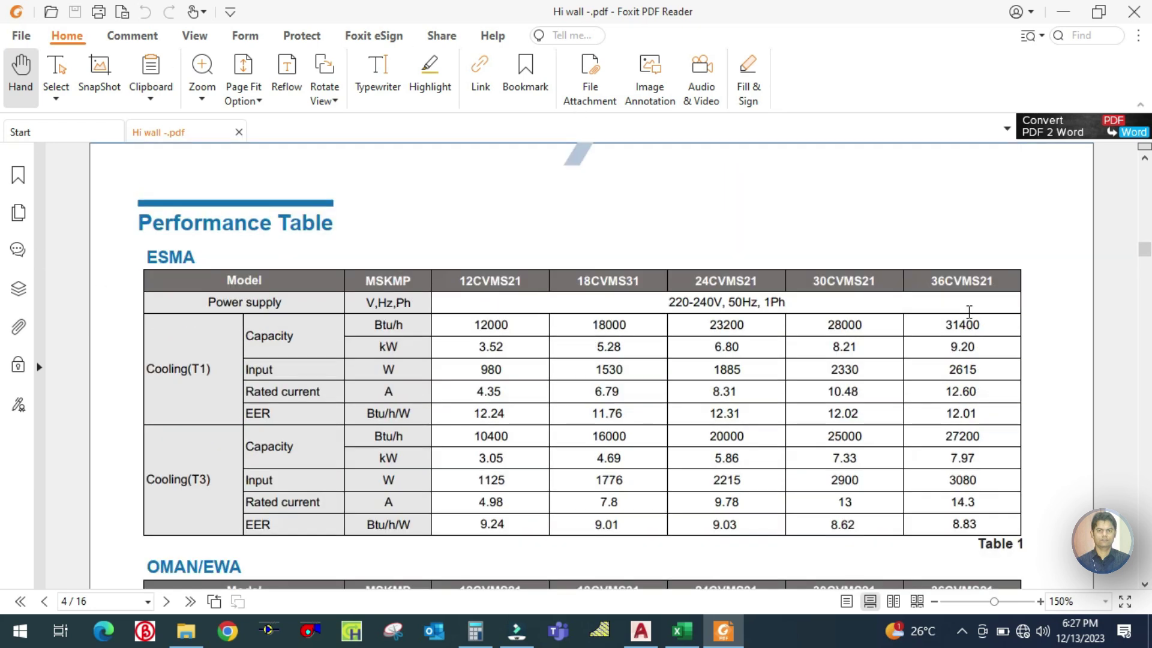
{"action": "left_click_drag", "start_coordinate": [930, 277], "coordinate": [945, 278]}
{"action": "left_click", "coordinate": [938, 311]}
Switch to Excel and enter 36CVMS21 as the Technical manager room's selected model, checking the spelling against the catalogue.
{"action": "left_click", "coordinate": [683, 631]}
{"action": "left_click", "coordinate": [884, 357]}
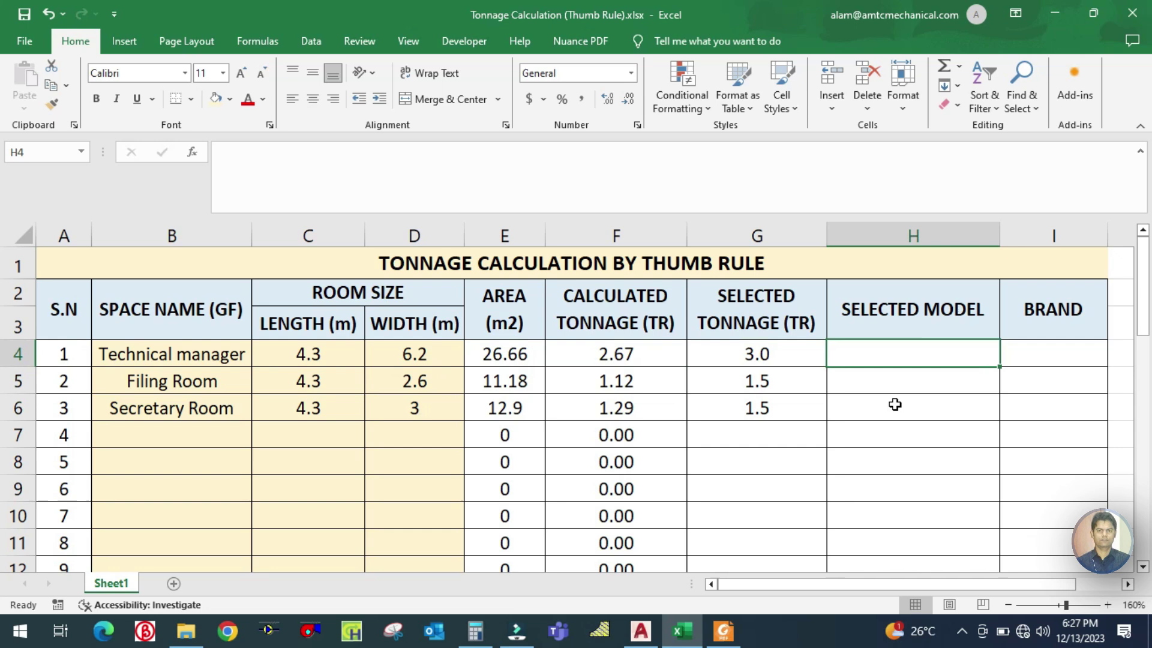
{"action": "type", "text": "36"}
{"action": "key", "text": "Caps_Lock"}
{"action": "type", "text": "CV"}
{"action": "left_click", "coordinate": [723, 631]}
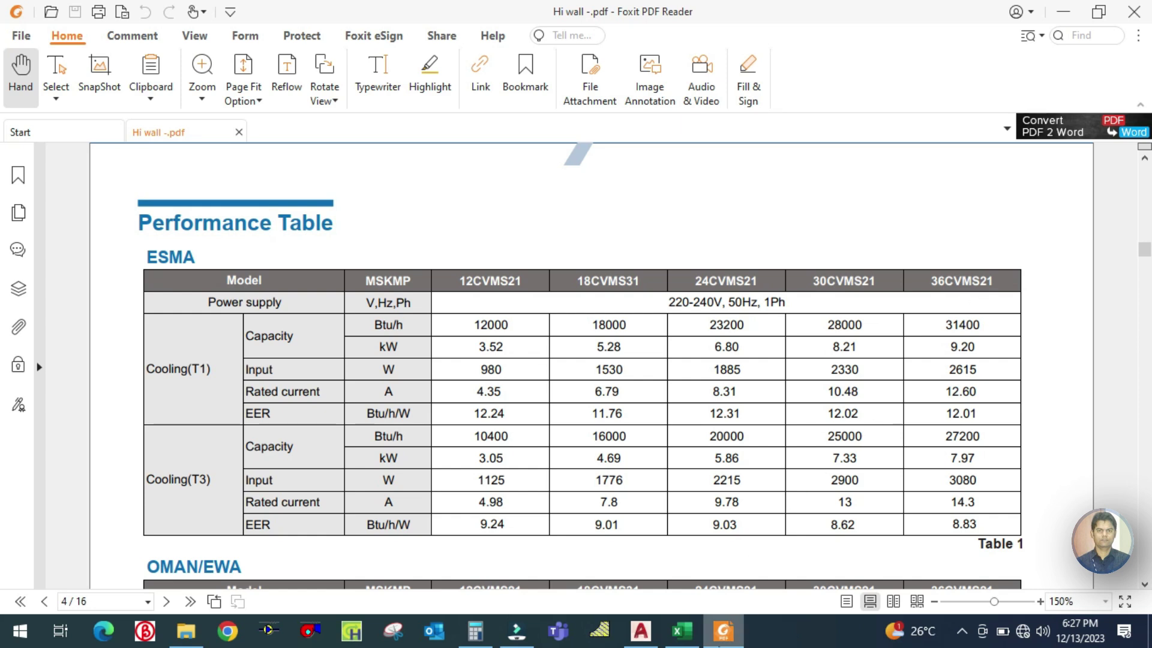
{"action": "left_click", "coordinate": [723, 631]}
{"action": "type", "text": "MS21"}
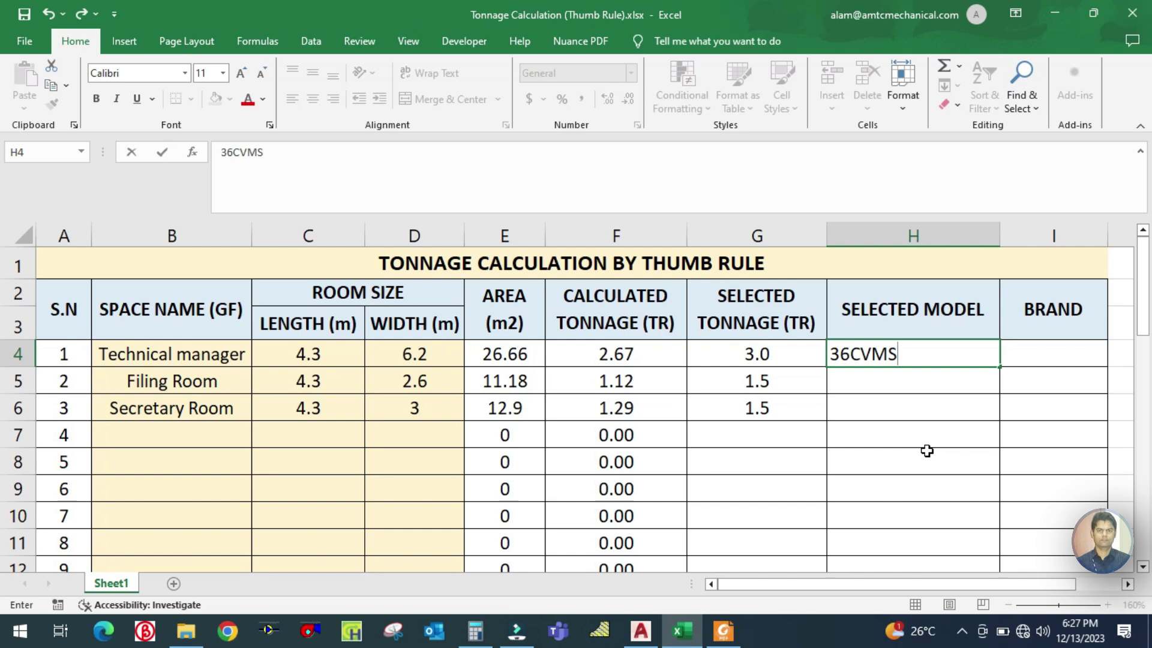
Enter SKM as the Technical manager room's brand, and centre its model and brand cells.
{"action": "left_click", "coordinate": [1031, 354]}
{"action": "type", "text": "SKM"}
{"action": "left_click", "coordinate": [963, 400]}
{"action": "left_click", "coordinate": [906, 353]}
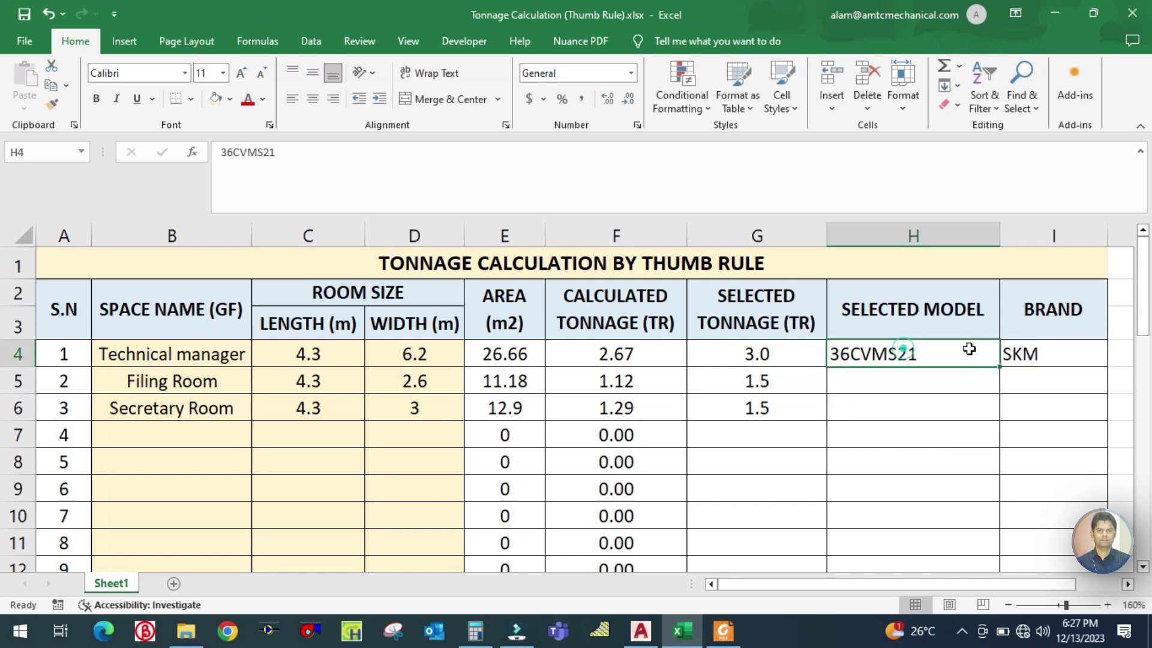
{"action": "key", "text": "shift+Right"}
{"action": "left_click", "coordinate": [314, 102]}
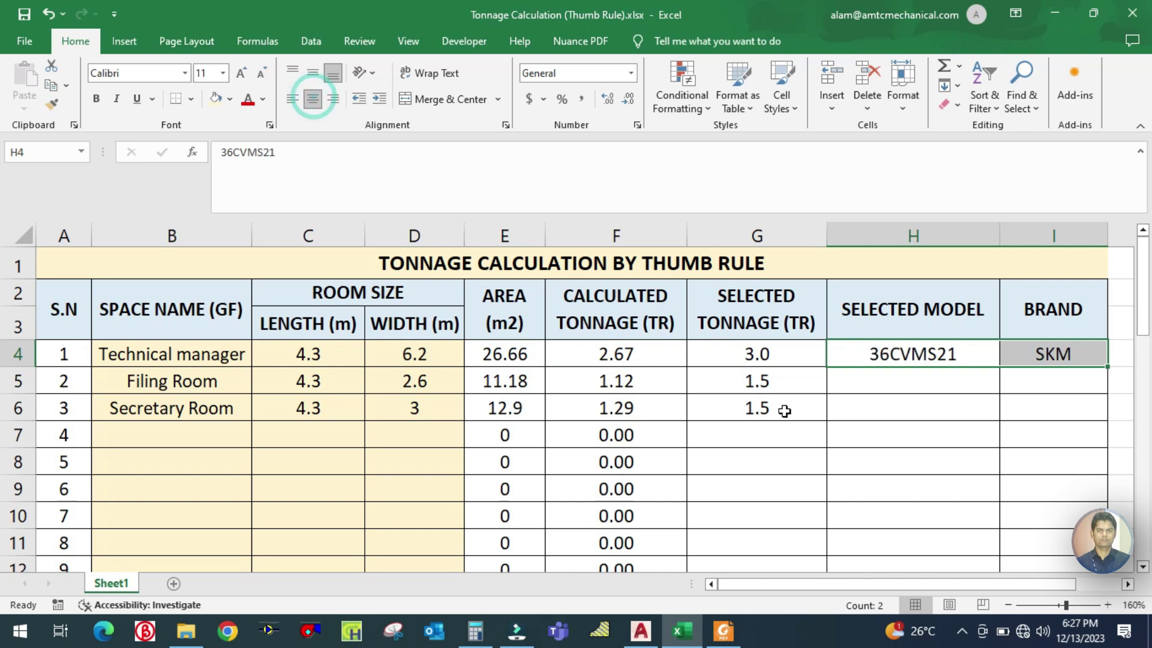
{"action": "left_click", "coordinate": [856, 442]}
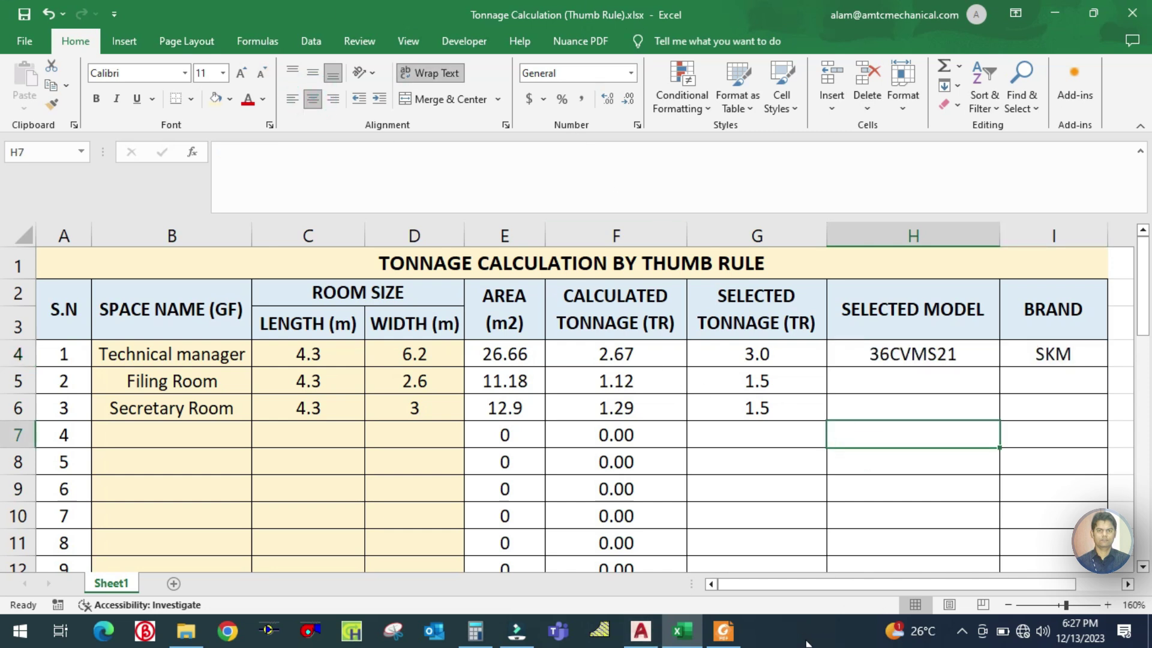
View 42KH & 42XP (SPLIT WALL).pdf from the Carrier Split & window AC catalogue folder, and close it.
{"action": "left_click", "coordinate": [187, 631]}
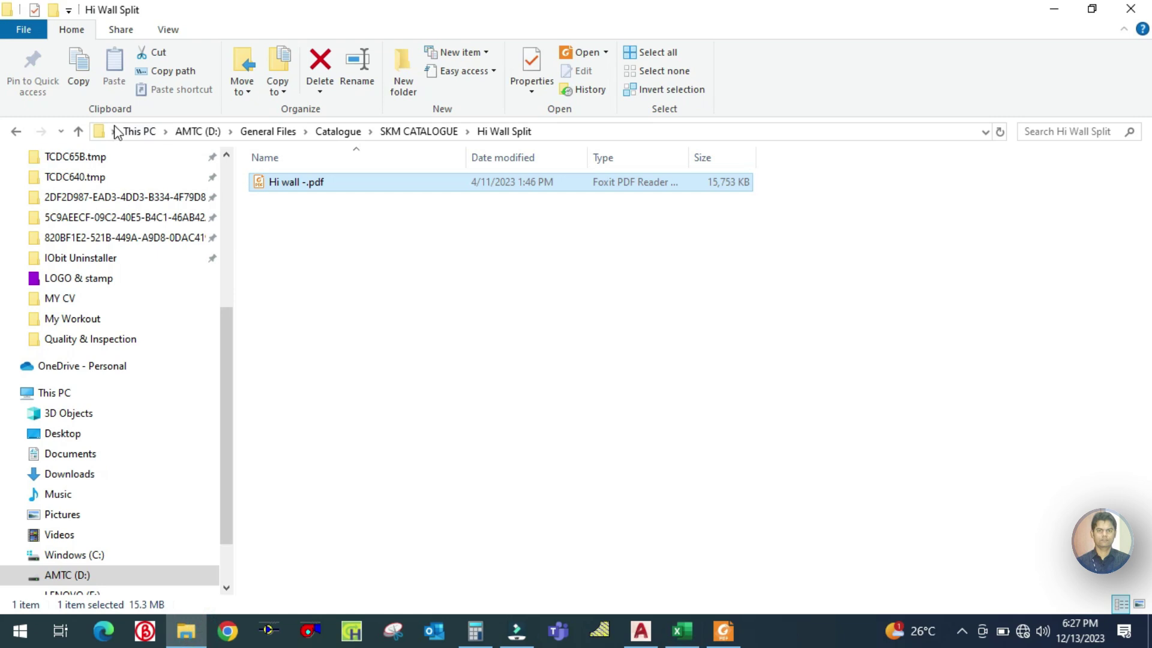
{"action": "left_click", "coordinate": [78, 131]}
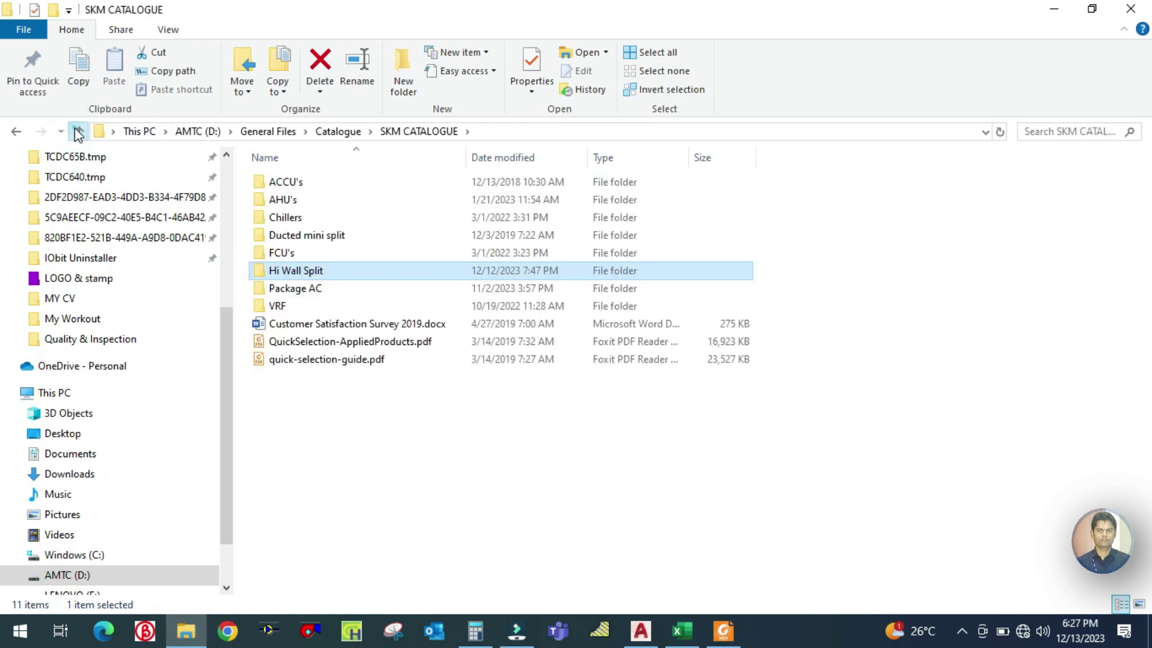
{"action": "left_click", "coordinate": [77, 131]}
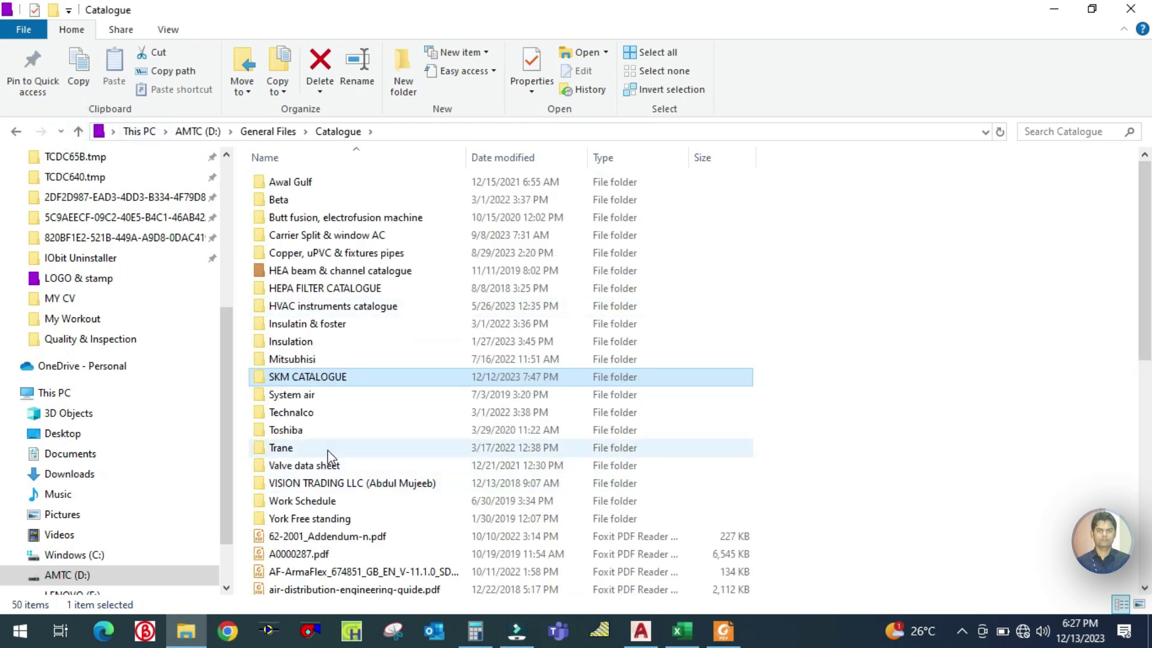
{"action": "double_click", "coordinate": [318, 237]}
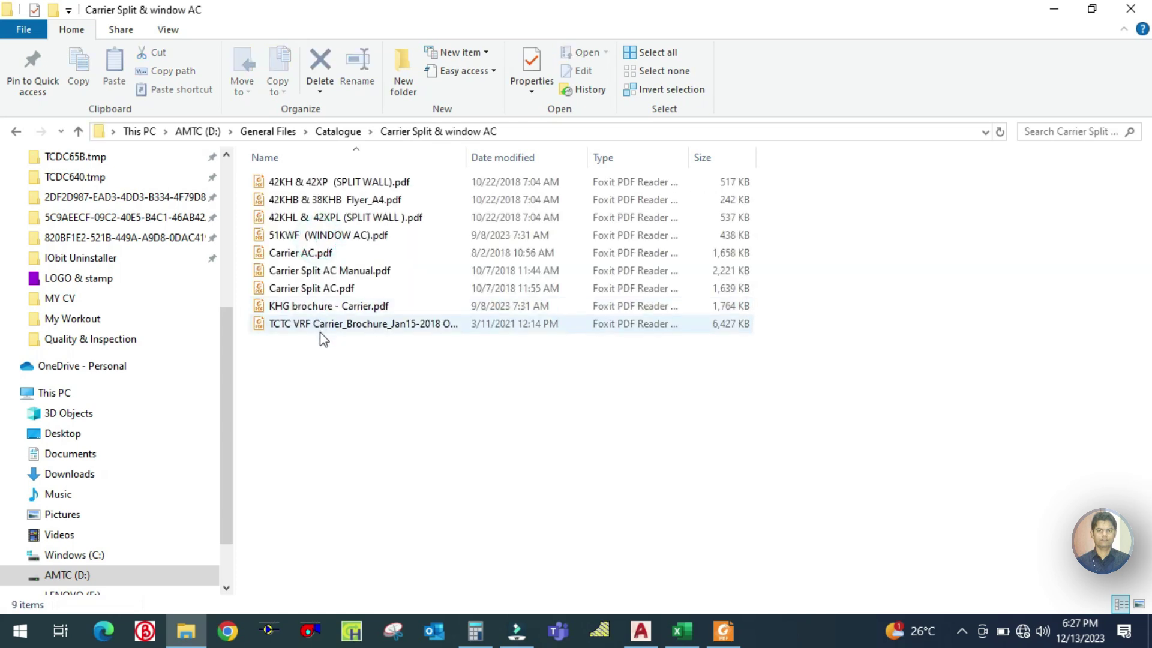
{"action": "left_click", "coordinate": [315, 181]}
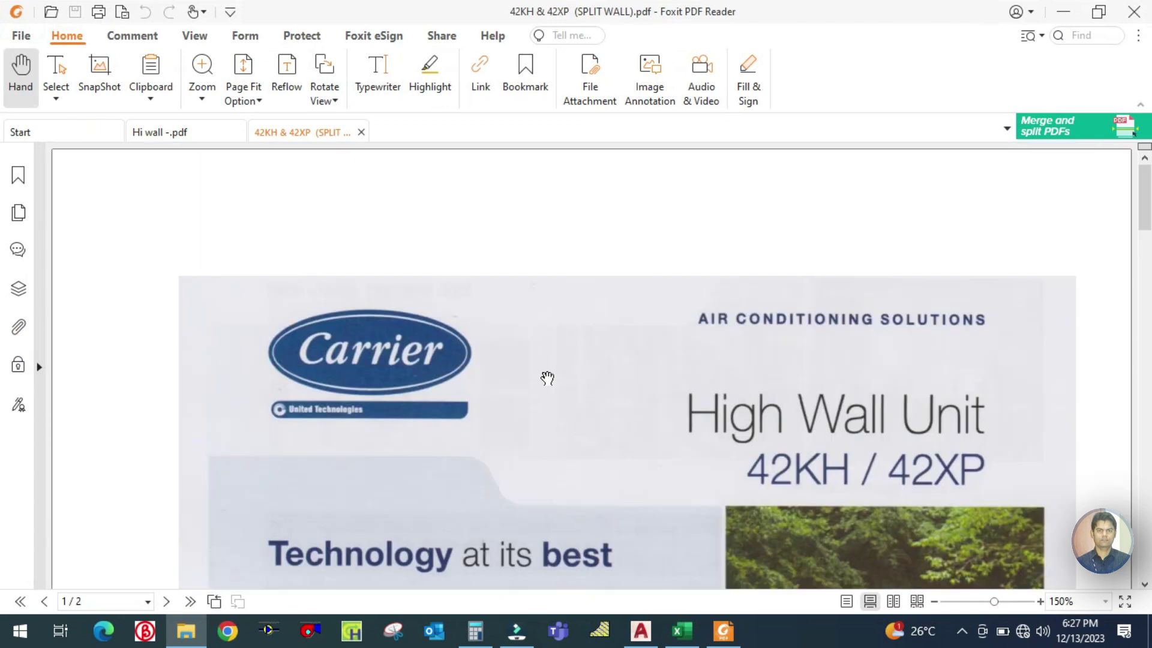
{"action": "left_click", "coordinate": [361, 132]}
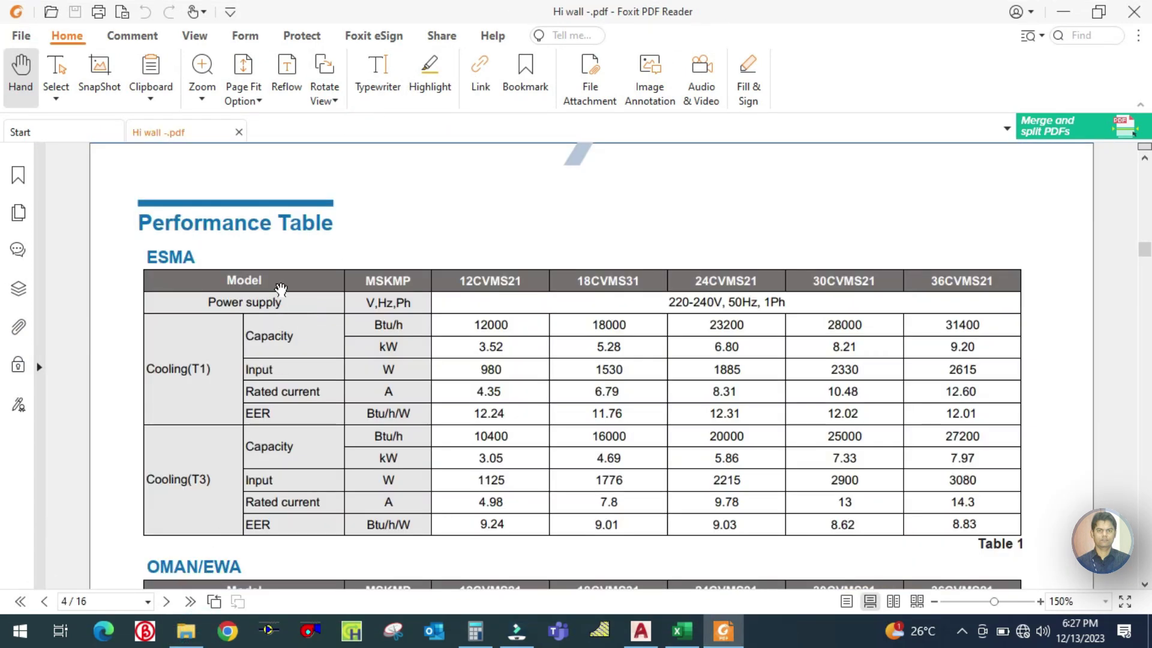
Open 42KHL & 42XPL (SPLIT WALL ).pdf from the Carrier folder and examine its technical specifications table.
{"action": "left_click", "coordinate": [1061, 13]}
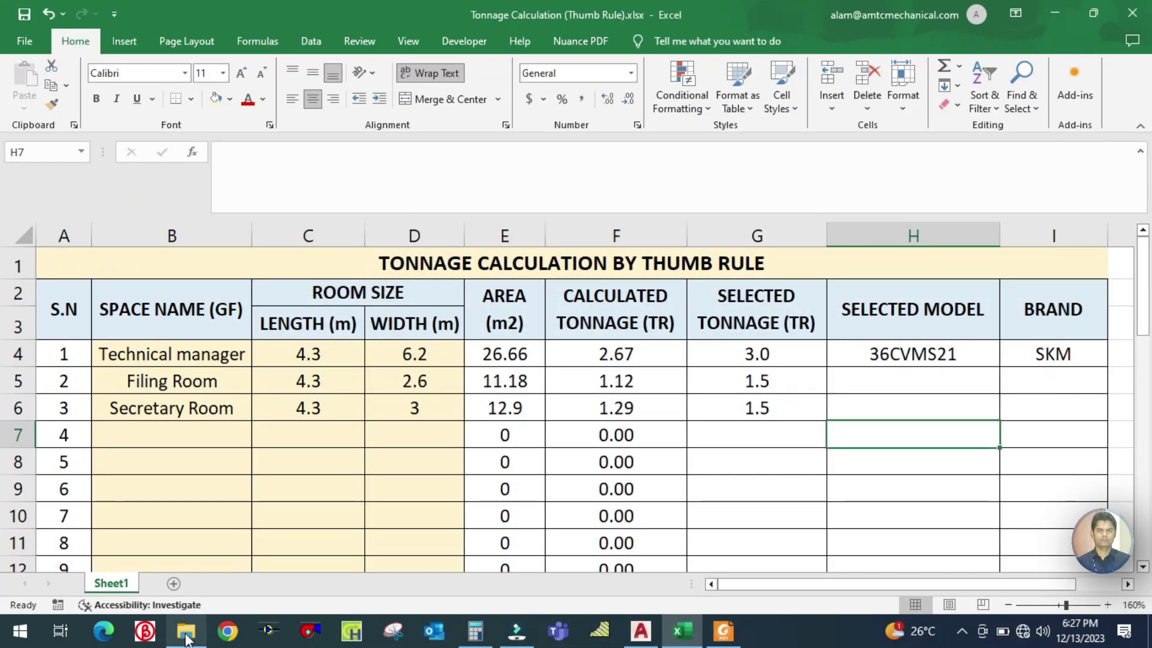
{"action": "left_click", "coordinate": [186, 631]}
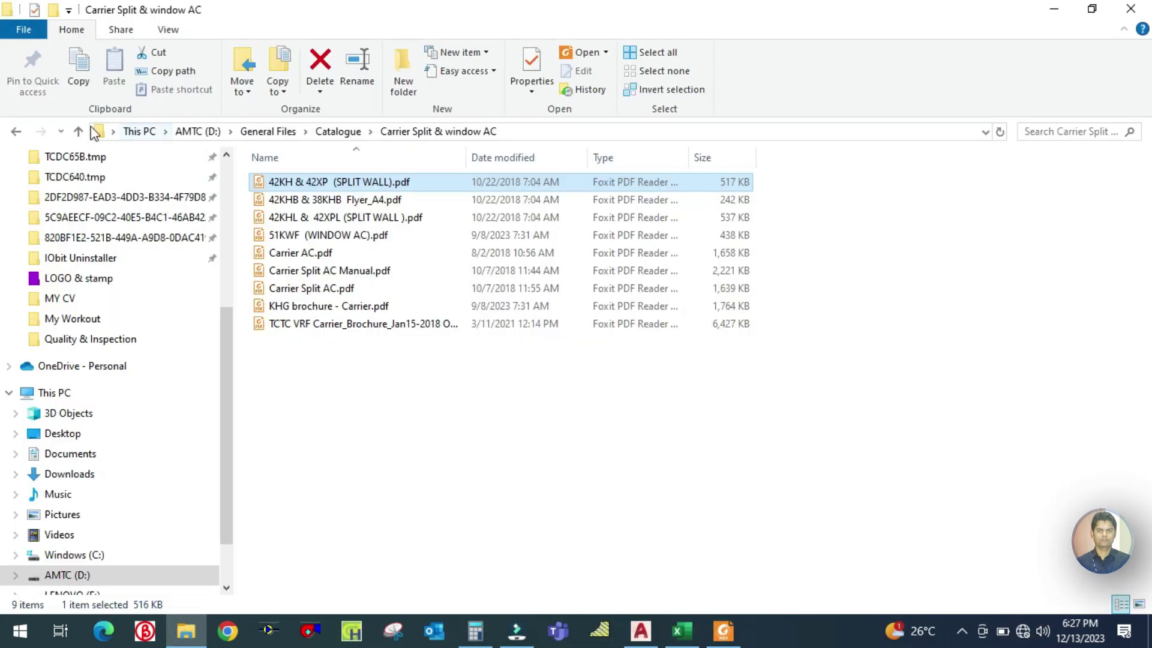
{"action": "double_click", "coordinate": [318, 217]}
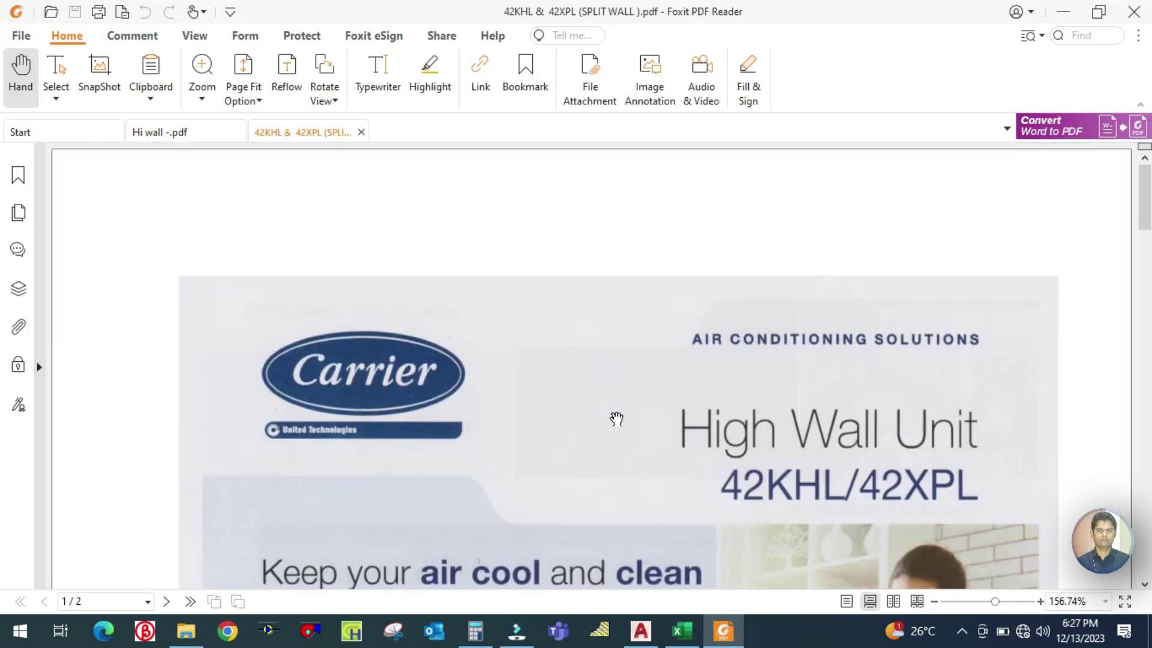
{"action": "scroll", "coordinate": [624, 386], "scroll_direction": "down", "scroll_amount": 5}
{"action": "scroll", "coordinate": [625, 386], "scroll_direction": "down", "scroll_amount": 15}
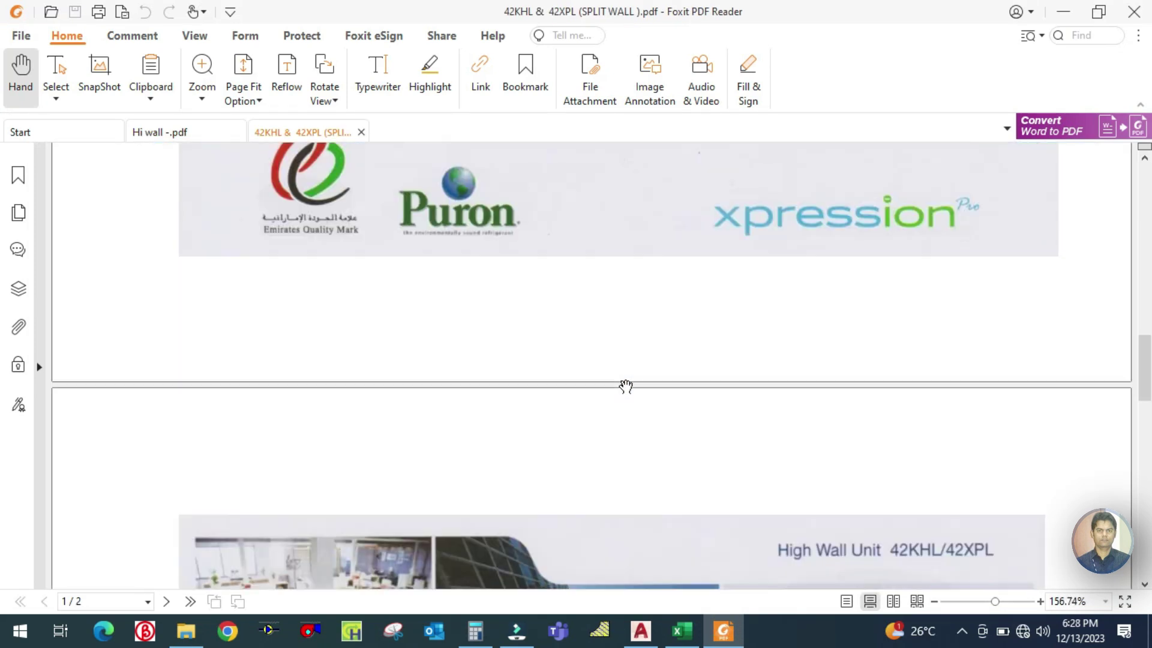
{"action": "scroll", "coordinate": [626, 386], "scroll_direction": "down", "scroll_amount": 3}
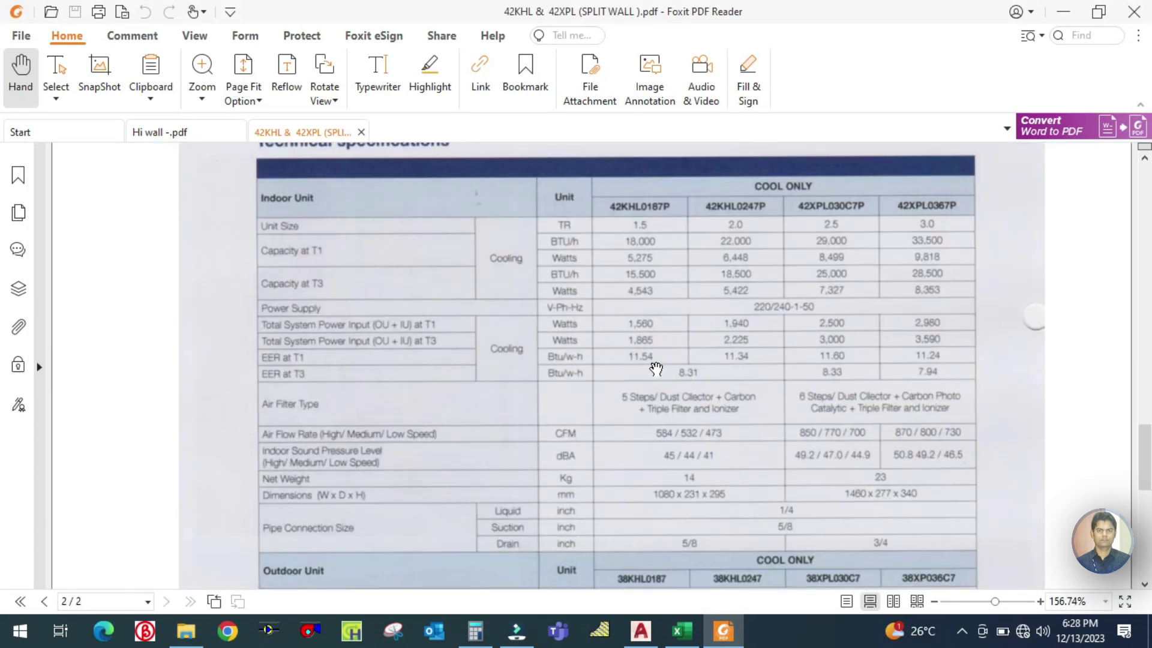
Examine the unit sizes and cooling capacities in the 42KHL & 42XPL specifications table, and close the file.
{"action": "scroll", "coordinate": [742, 288], "scroll_direction": "up", "scroll_amount": 1}
{"action": "scroll", "coordinate": [741, 289], "scroll_direction": "down", "scroll_amount": 1, "text": "ctrl"}
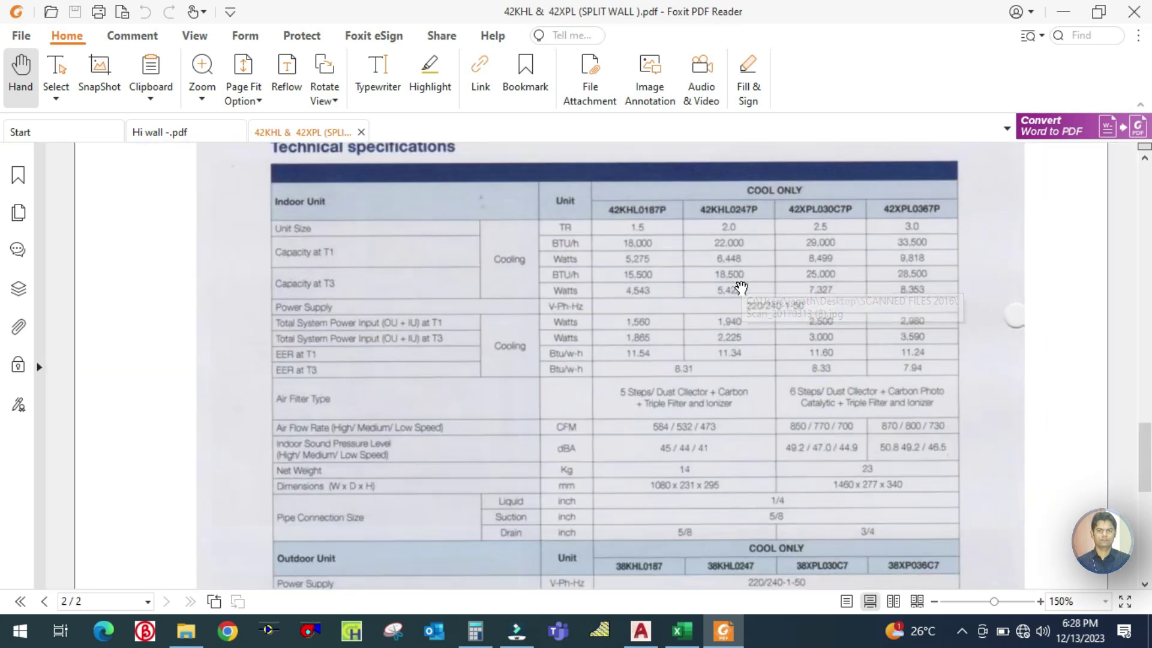
{"action": "scroll", "coordinate": [731, 300], "scroll_direction": "down", "scroll_amount": 5}
{"action": "scroll", "coordinate": [722, 310], "scroll_direction": "up", "scroll_amount": 5}
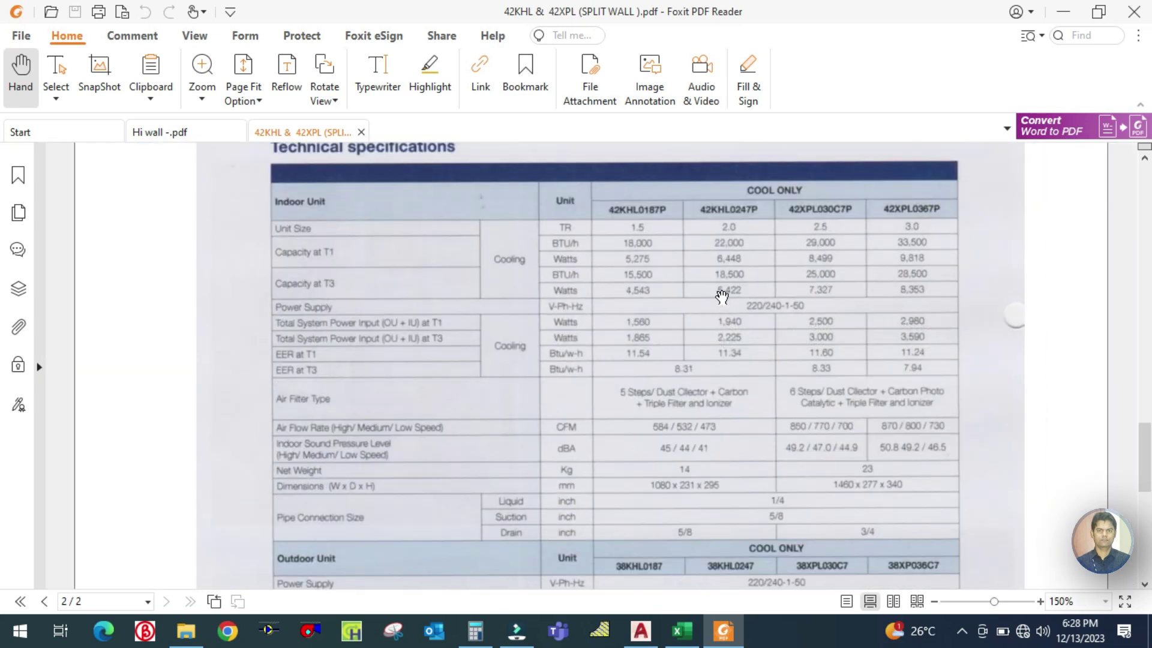
{"action": "scroll", "coordinate": [722, 295], "scroll_direction": "up", "scroll_amount": 1}
{"action": "scroll", "coordinate": [827, 291], "scroll_direction": "up", "scroll_amount": 1, "text": "ctrl"}
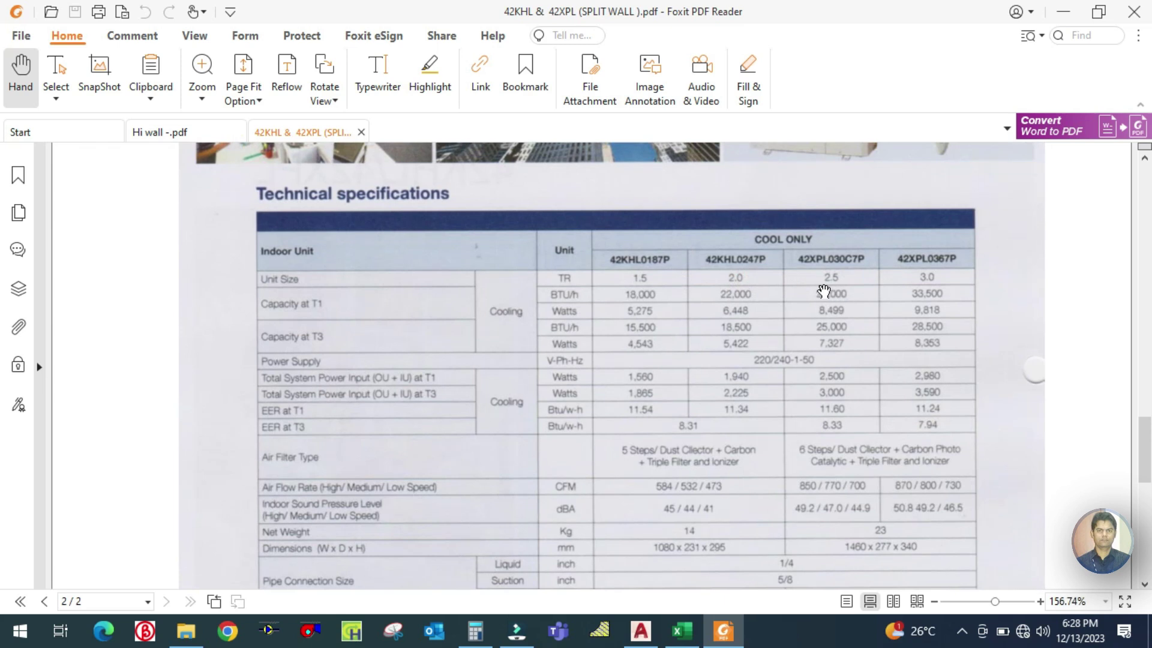
{"action": "left_click", "coordinate": [361, 131]}
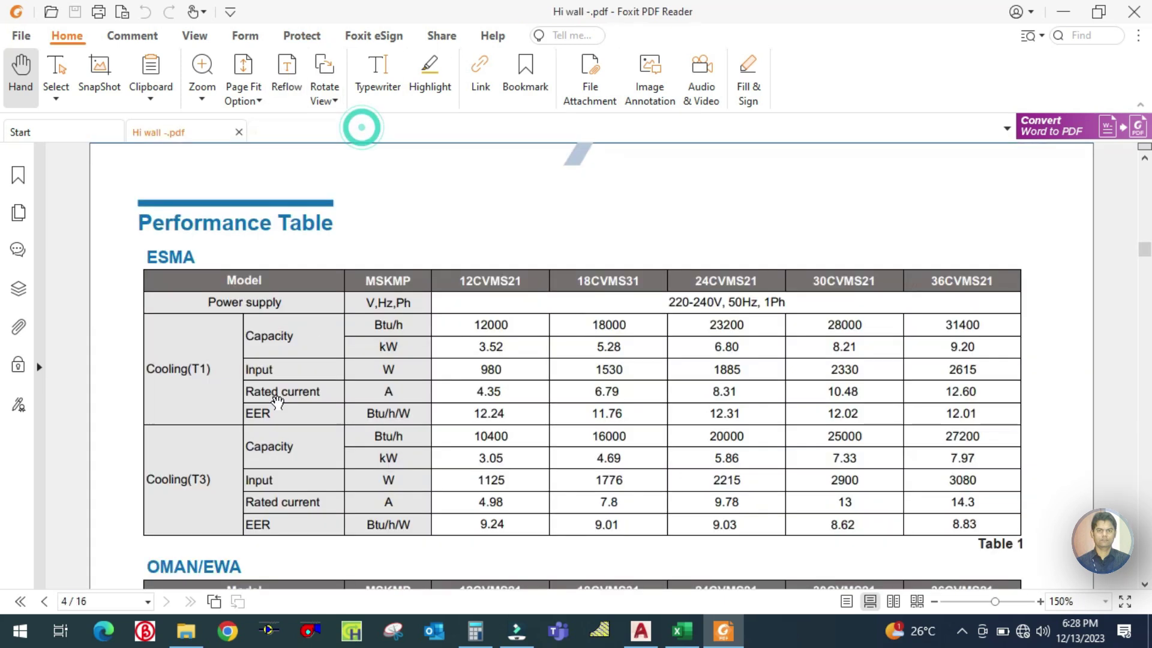
Open Carrier Split AC.pdf from the Carrier Split & window AC folder, look through its first pages, and close it.
{"action": "left_click", "coordinate": [186, 631]}
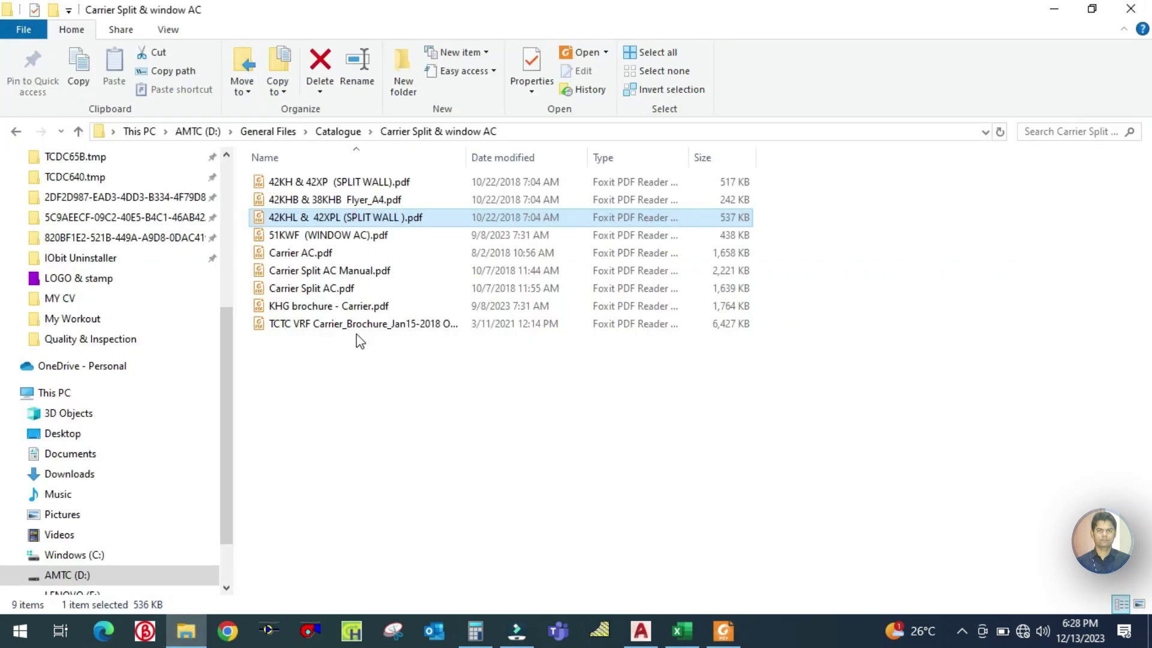
{"action": "double_click", "coordinate": [334, 289]}
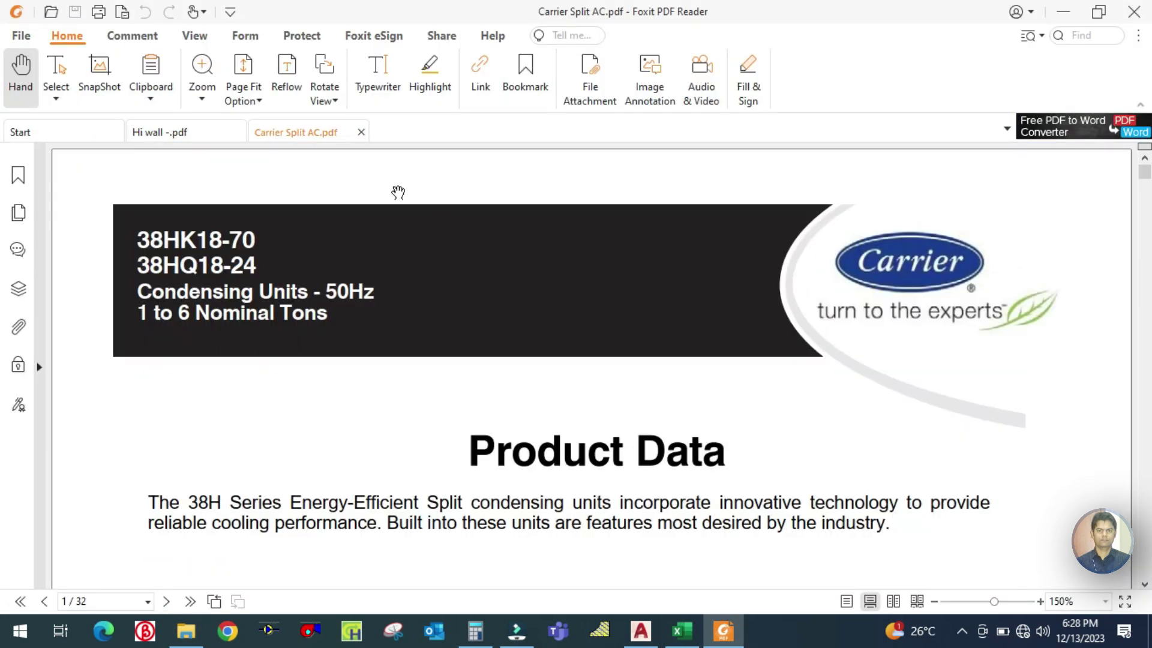
{"action": "scroll", "coordinate": [624, 360], "scroll_direction": "down", "scroll_amount": 10}
{"action": "scroll", "coordinate": [627, 365], "scroll_direction": "down", "scroll_amount": 10}
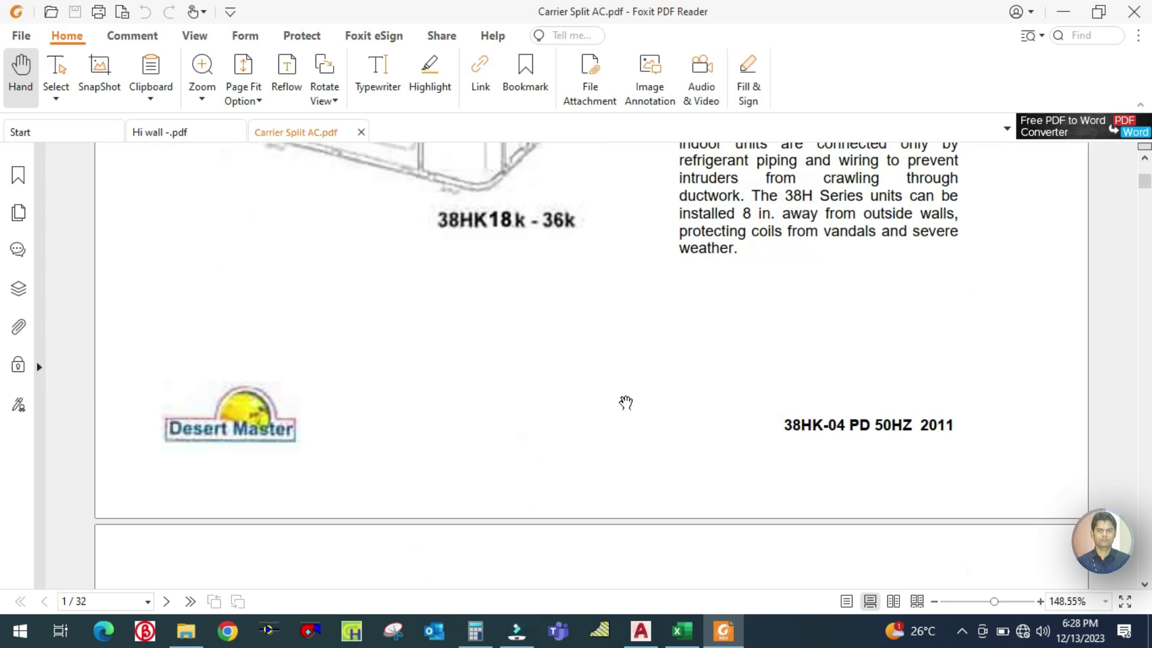
{"action": "scroll", "coordinate": [627, 397], "scroll_direction": "down", "scroll_amount": 3}
{"action": "scroll", "coordinate": [627, 397], "scroll_direction": "down", "scroll_amount": 10}
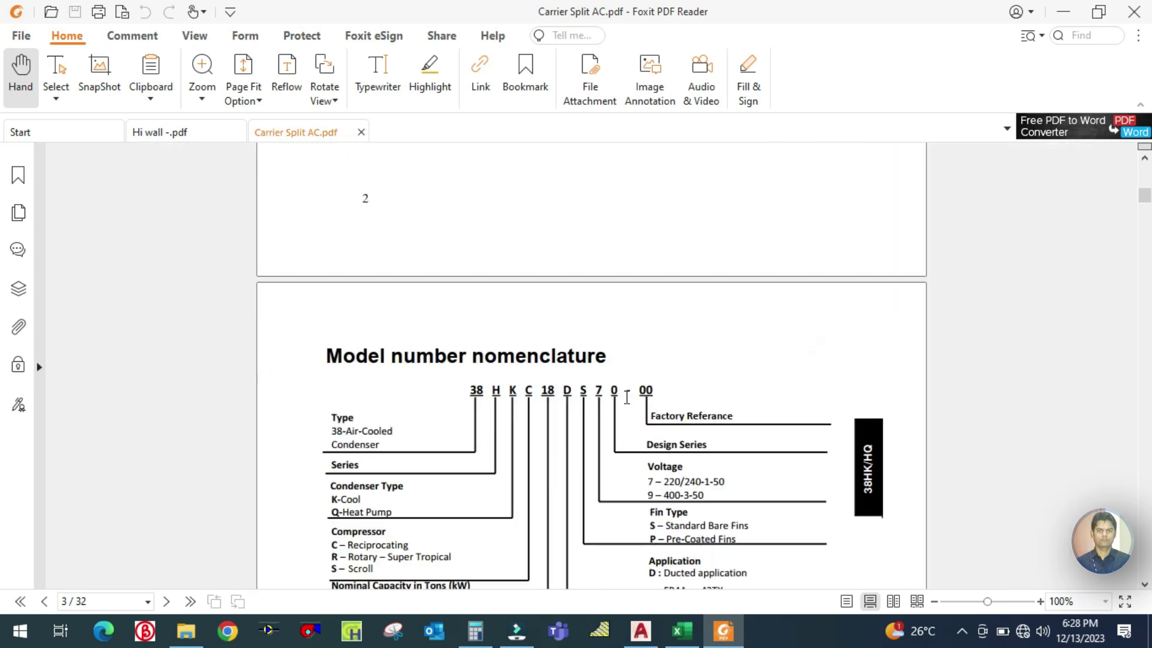
{"action": "left_click", "coordinate": [360, 133]}
Open KHG brochure - Carrier.pdf from the Carrier folder and examine the indoor-unit capacities in its technical specification table.
{"action": "left_click", "coordinate": [186, 631]}
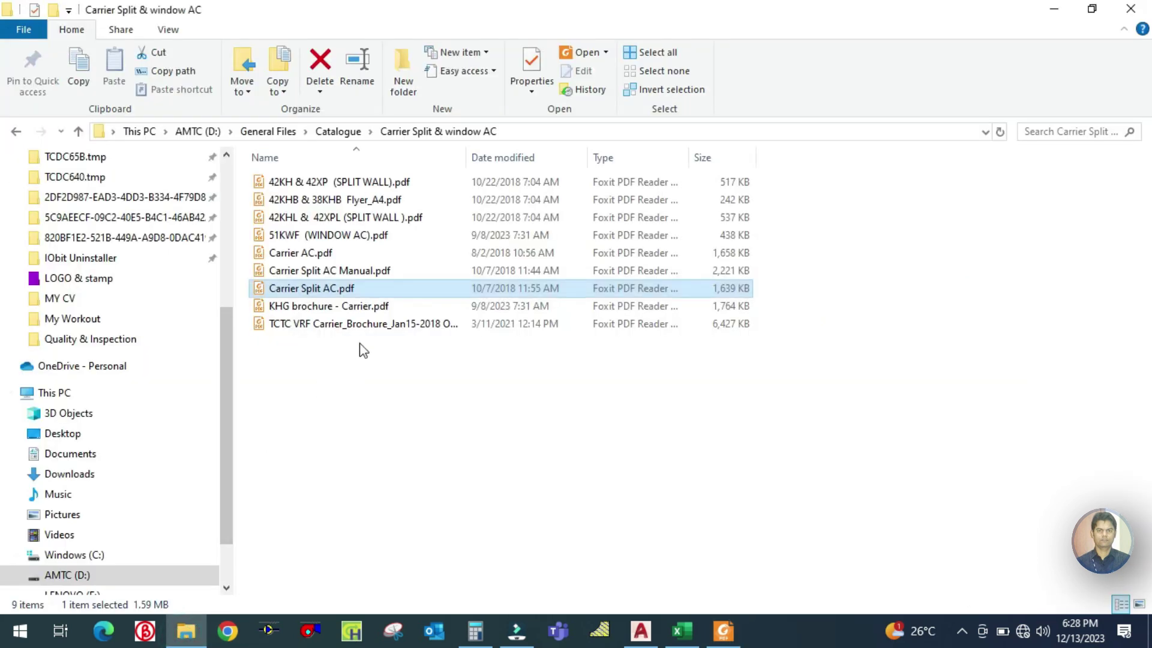
{"action": "double_click", "coordinate": [362, 306]}
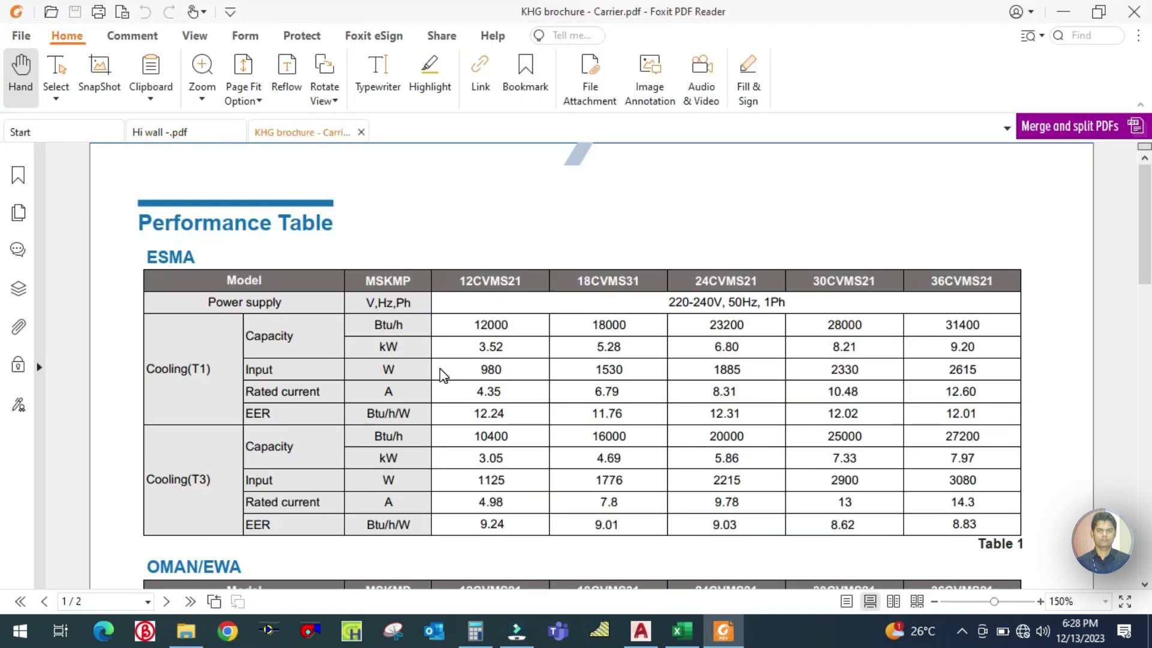
{"action": "key", "text": "ctrl+2"}
{"action": "scroll", "coordinate": [669, 351], "scroll_direction": "down", "scroll_amount": 5}
{"action": "scroll", "coordinate": [669, 351], "scroll_direction": "down", "scroll_amount": 2}
{"action": "scroll", "coordinate": [668, 351], "scroll_direction": "up", "scroll_amount": 5}
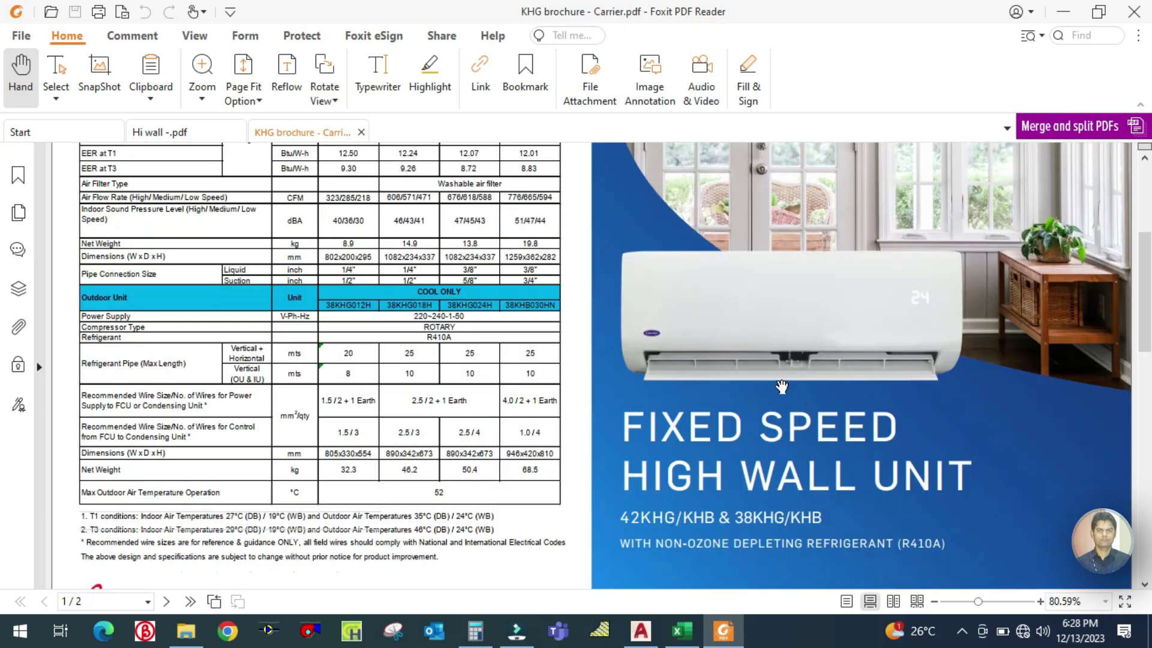
{"action": "scroll", "coordinate": [683, 378], "scroll_direction": "up", "scroll_amount": 5}
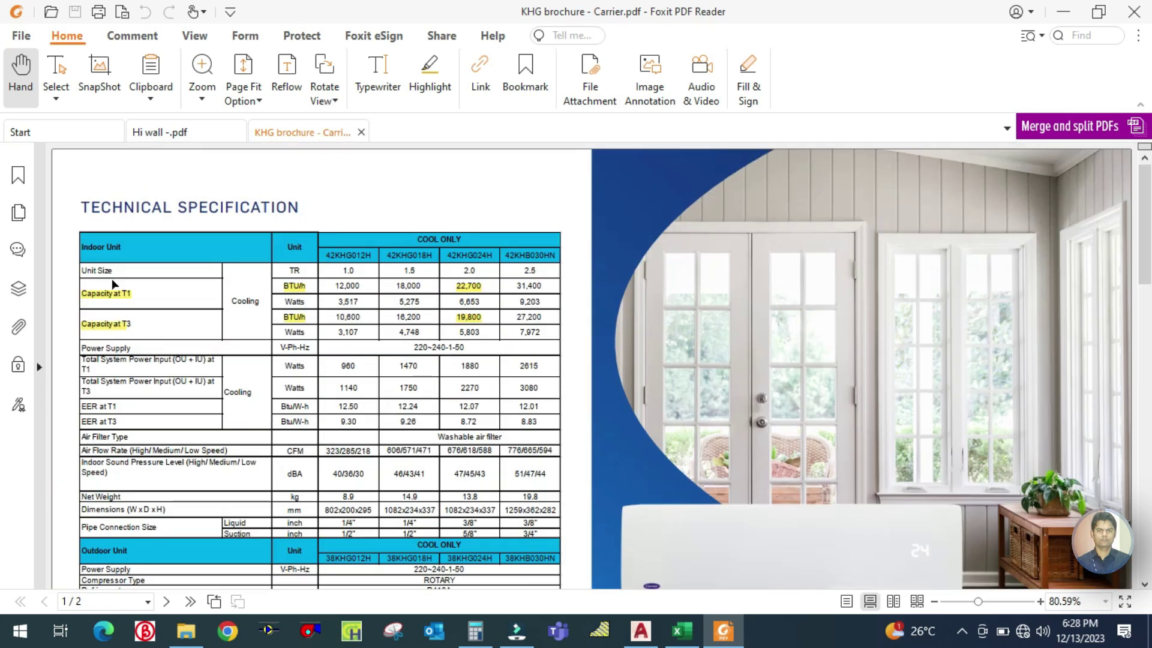
{"action": "scroll", "coordinate": [390, 192], "scroll_direction": "up", "scroll_amount": 2, "text": "ctrl"}
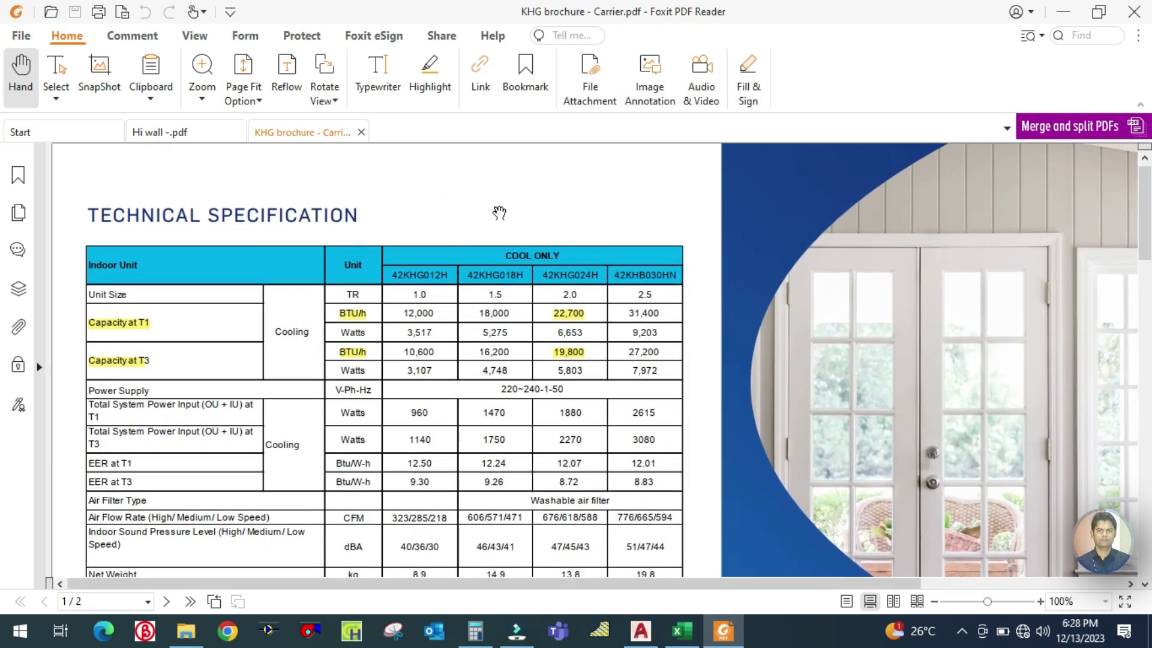
{"action": "scroll", "coordinate": [476, 224], "scroll_direction": "up", "scroll_amount": 1, "text": "ctrl"}
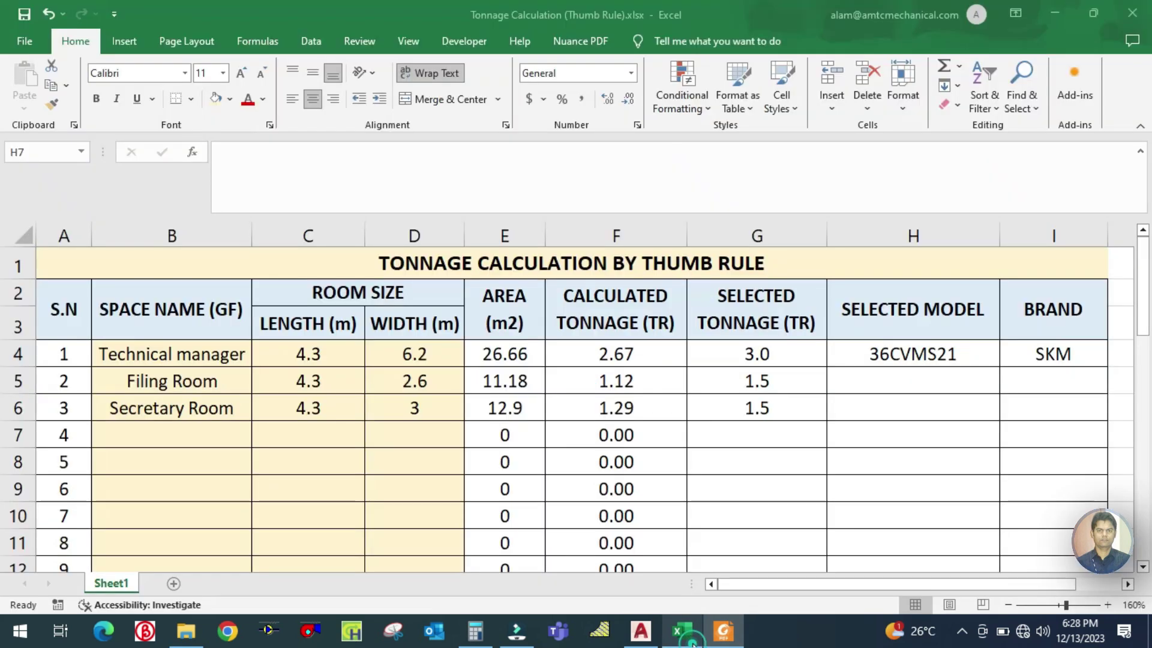
Check the Filing Room's selected tonnage in Excel, multiply 1.5 by 12000 in Calculator, and return to the KHG brochure.
{"action": "left_click", "coordinate": [682, 630]}
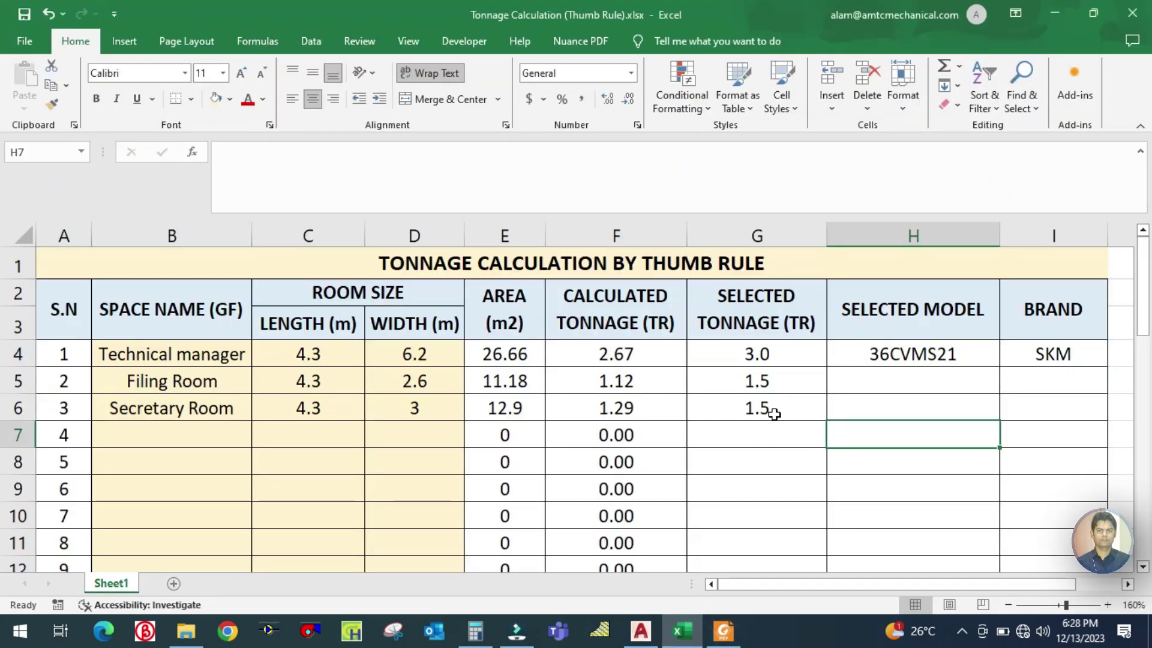
{"action": "left_click", "coordinate": [774, 379]}
{"action": "left_click", "coordinate": [476, 630]}
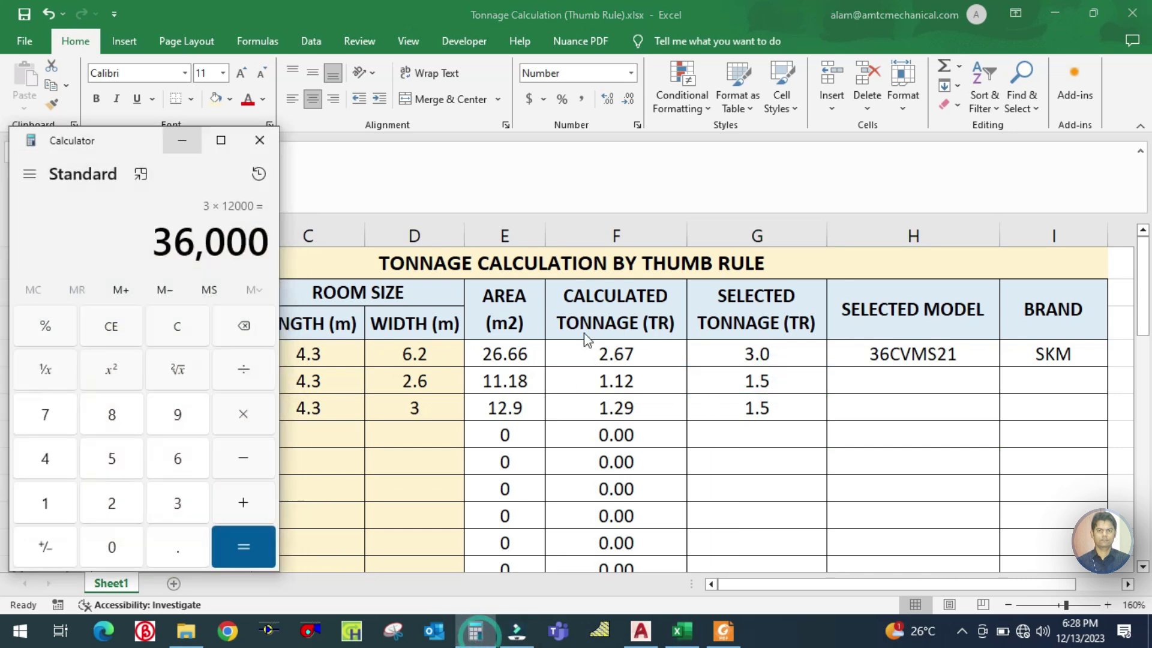
{"action": "left_click", "coordinate": [168, 333]}
{"action": "left_click", "coordinate": [43, 502]}
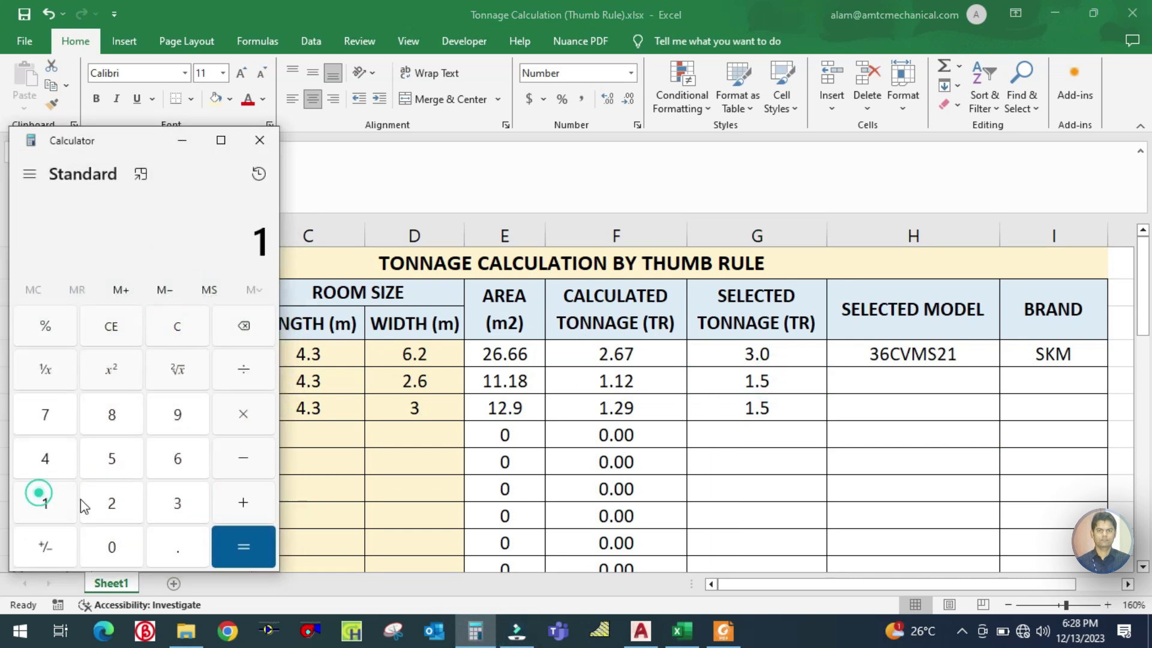
{"action": "left_click", "coordinate": [176, 543]}
{"action": "left_click", "coordinate": [114, 460]}
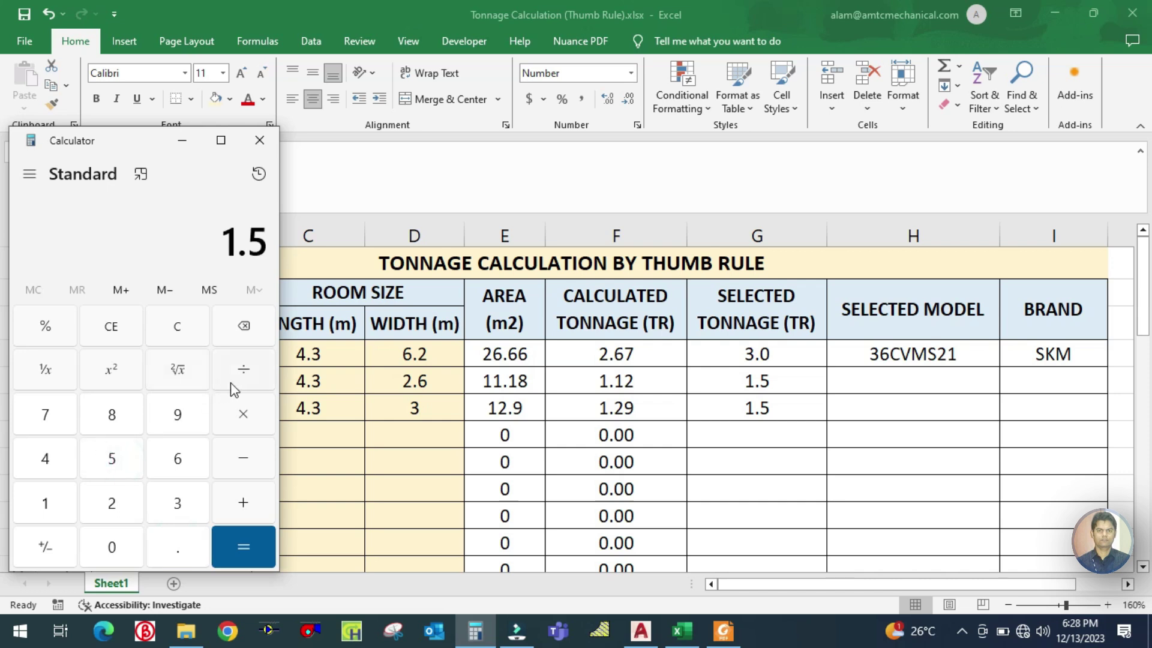
{"action": "left_click", "coordinate": [53, 489]}
{"action": "left_click", "coordinate": [113, 504]}
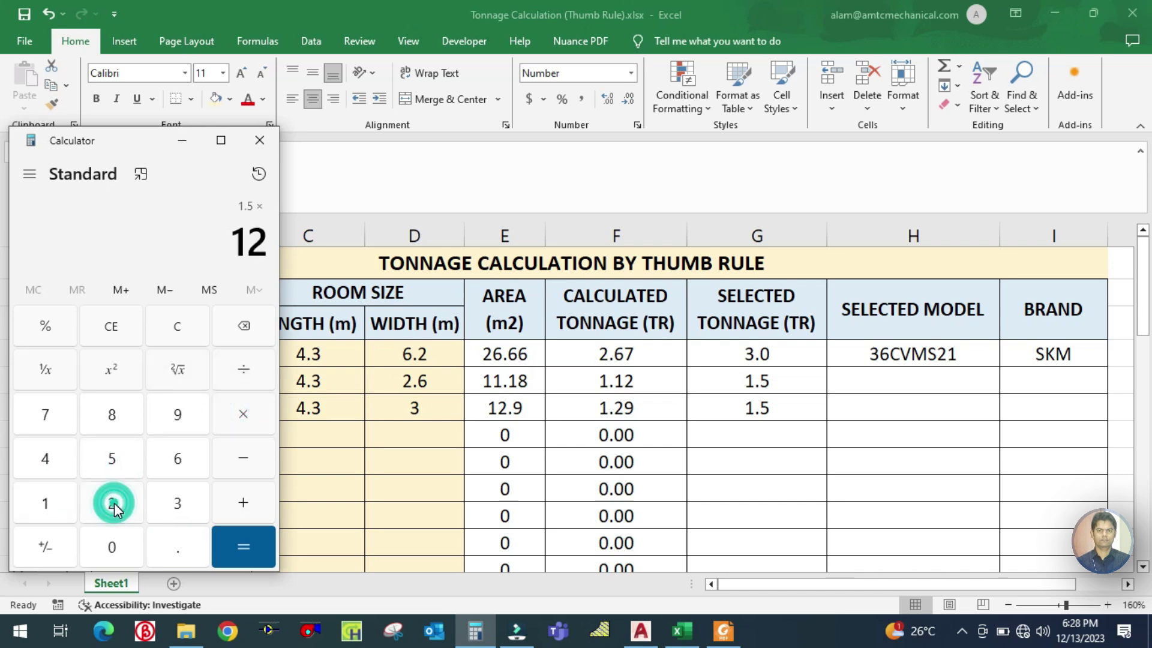
{"action": "left_click", "coordinate": [117, 552]}
{"action": "left_click", "coordinate": [118, 553]}
{"action": "left_click", "coordinate": [118, 553]}
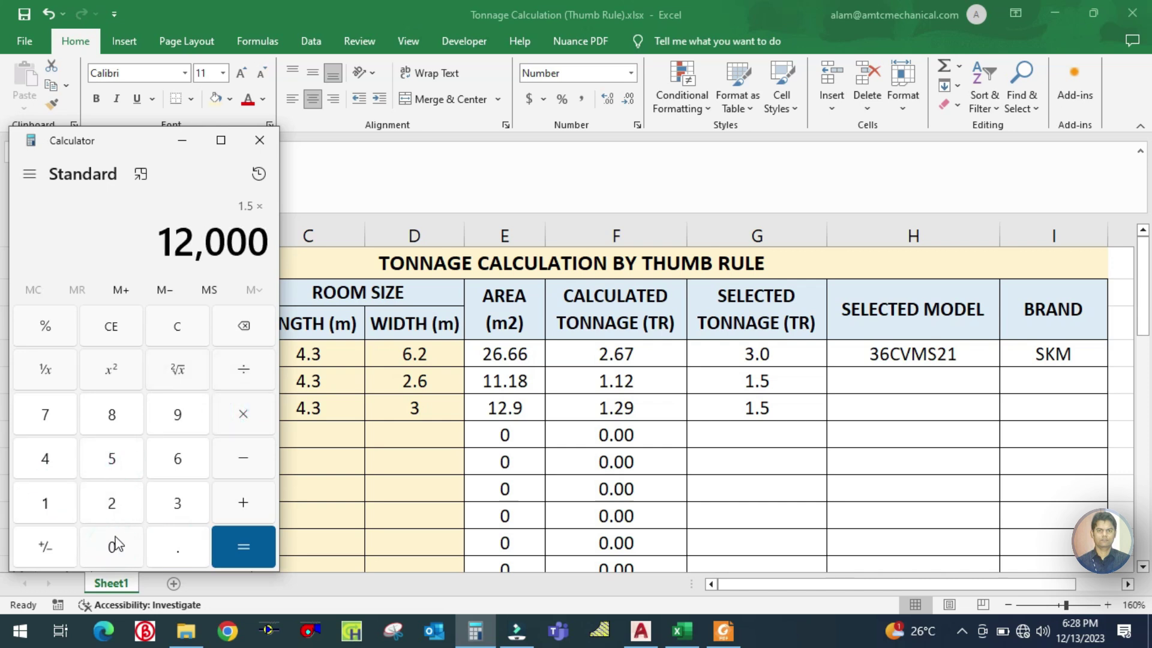
{"action": "left_click", "coordinate": [259, 547]}
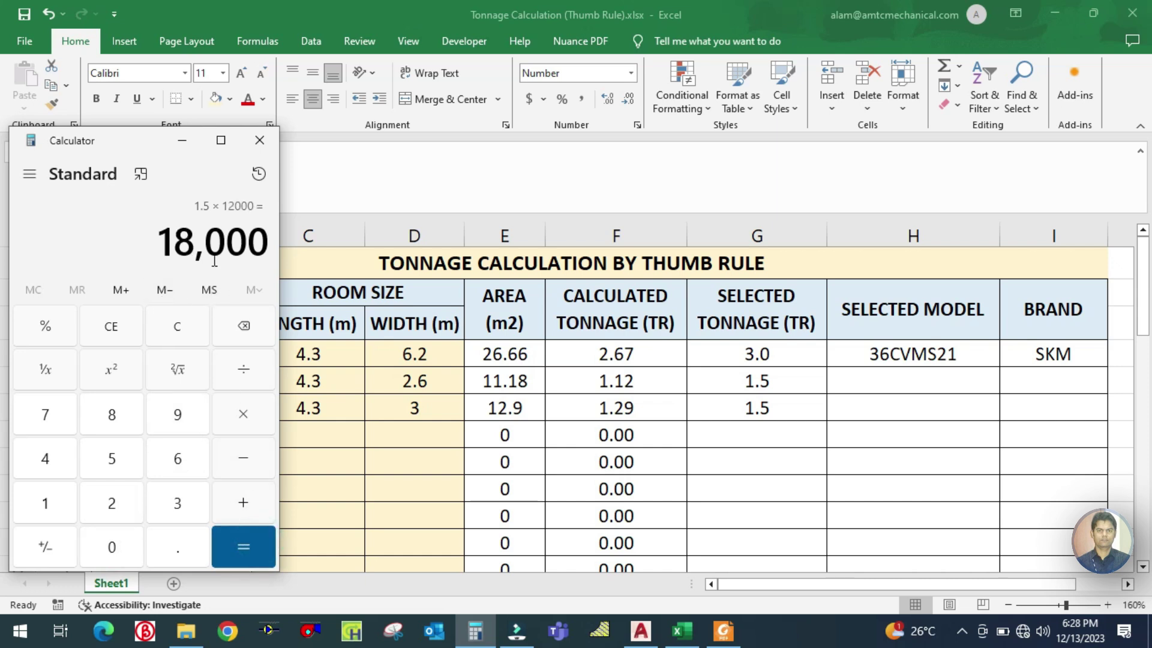
{"action": "left_click", "coordinate": [182, 140]}
{"action": "left_click", "coordinate": [723, 631]}
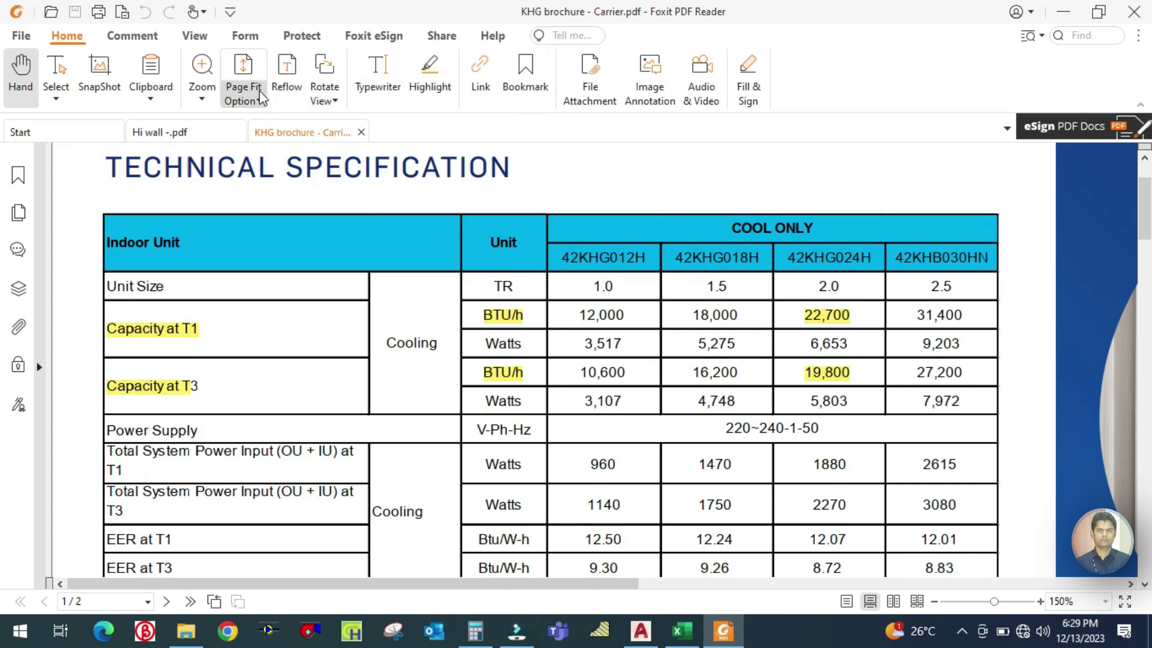
{"action": "left_click", "coordinate": [127, 38]}
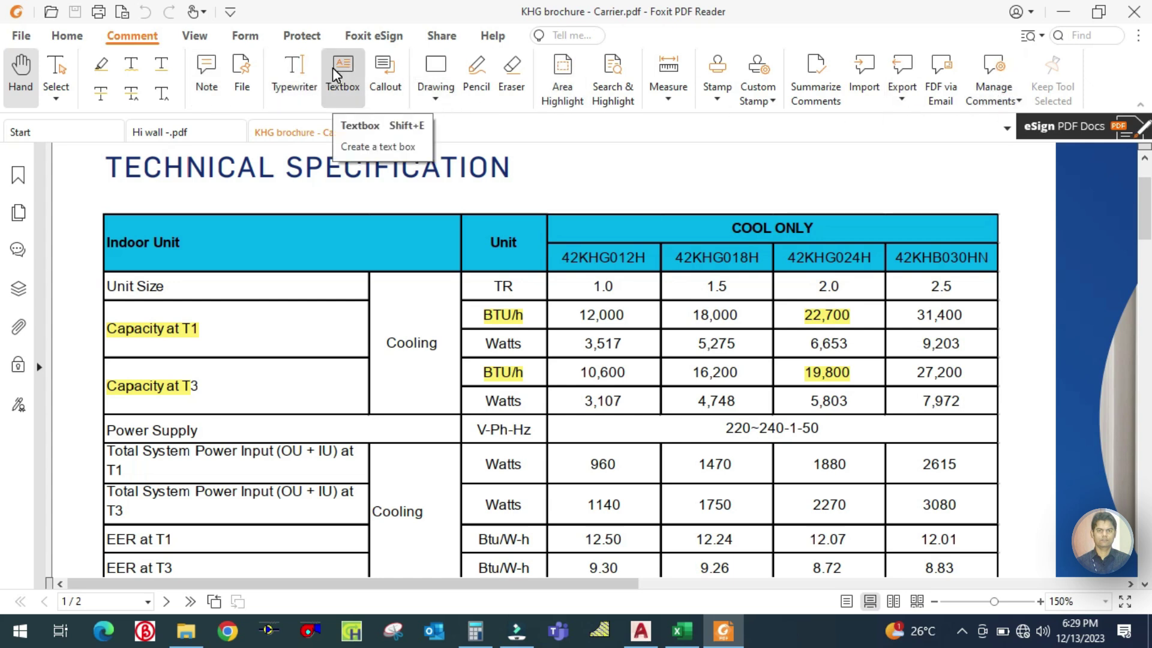
{"action": "left_click", "coordinate": [207, 37]}
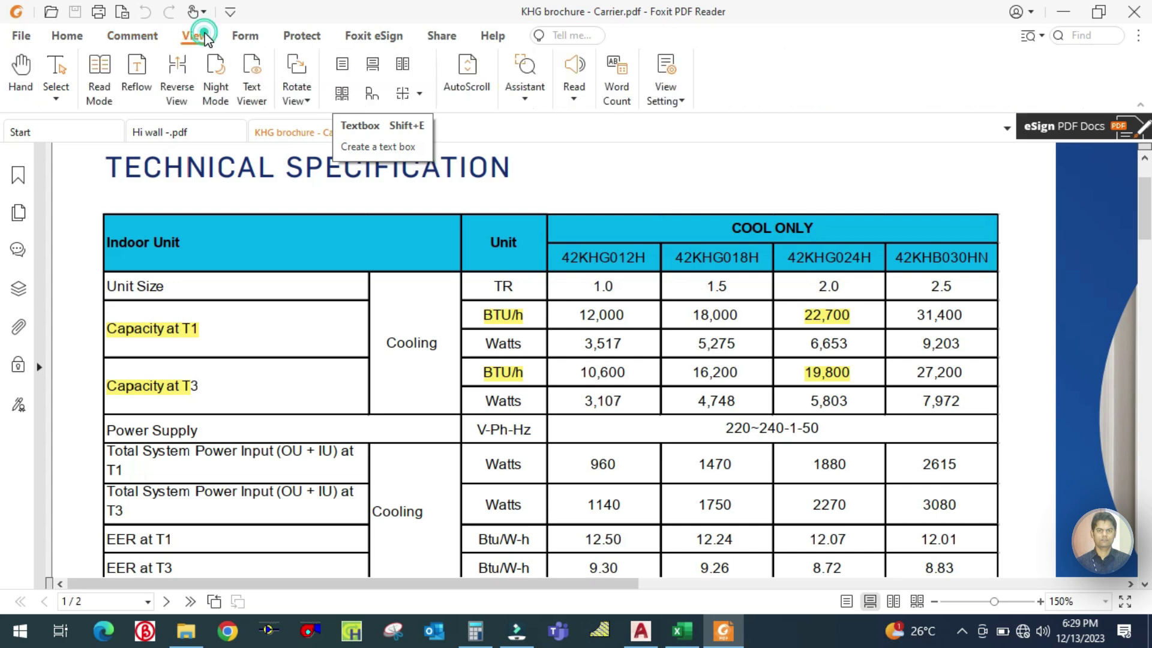
{"action": "left_click", "coordinate": [68, 38]}
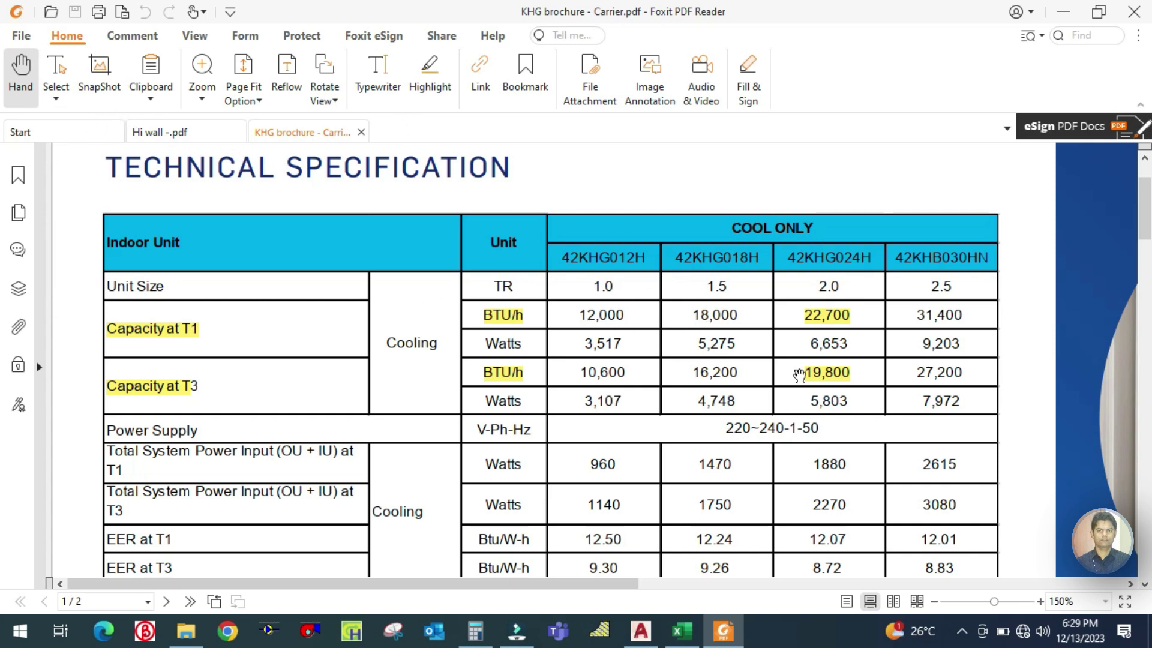
Delete the existing yellow highlights from the 22,700 and 19,800 values, both BTU/h units, and the Capacity at T1 and T3 labels.
{"action": "left_click", "coordinate": [838, 315]}
{"action": "key", "text": "Delete"}
{"action": "left_click", "coordinate": [826, 372]}
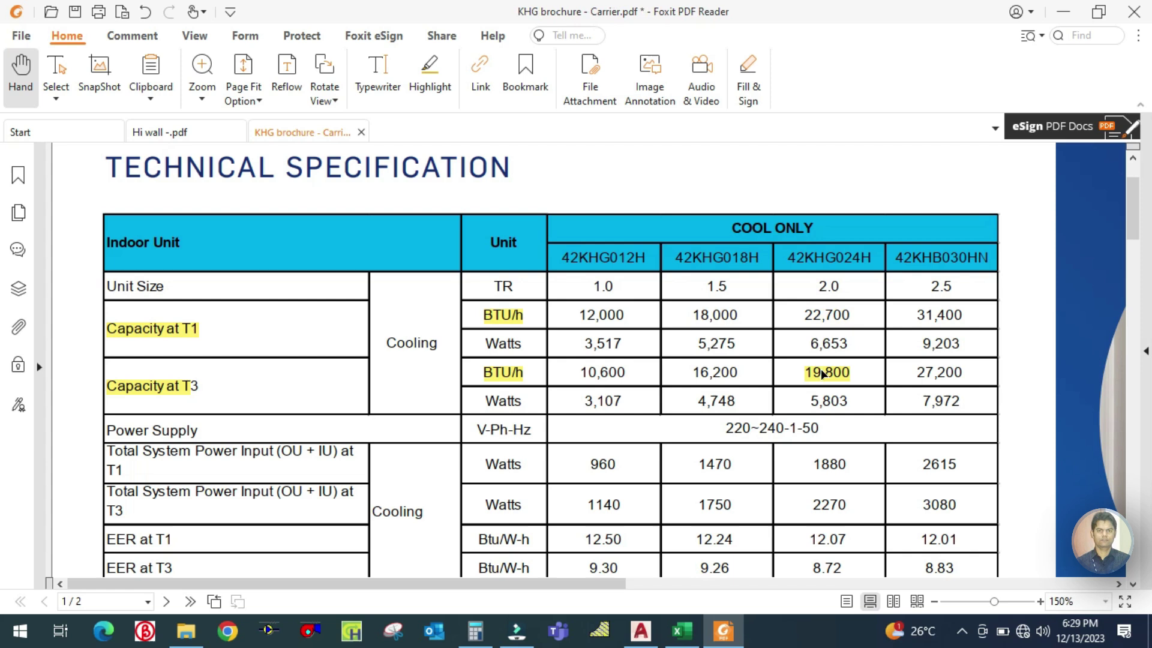
{"action": "key", "text": "Delete"}
{"action": "left_click", "coordinate": [504, 372]}
{"action": "key", "text": "Delete"}
{"action": "left_click", "coordinate": [501, 314]}
{"action": "key", "text": "Delete"}
{"action": "left_click", "coordinate": [120, 331]}
{"action": "key", "text": "Delete"}
{"action": "left_click", "coordinate": [142, 389]}
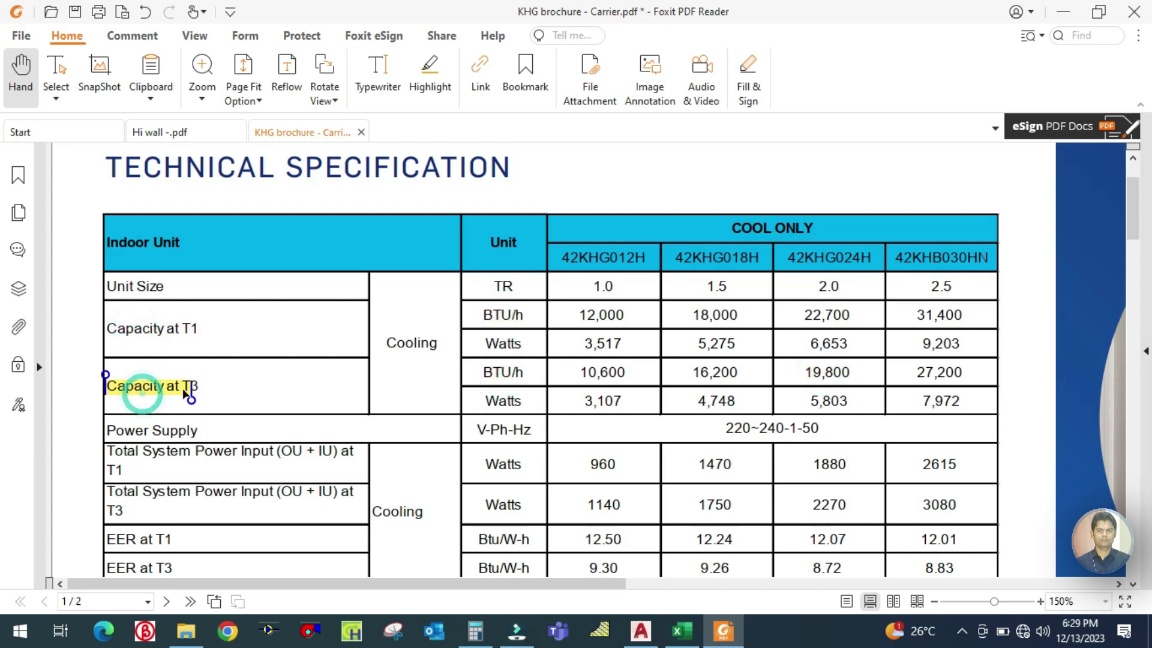
{"action": "key", "text": "Delete"}
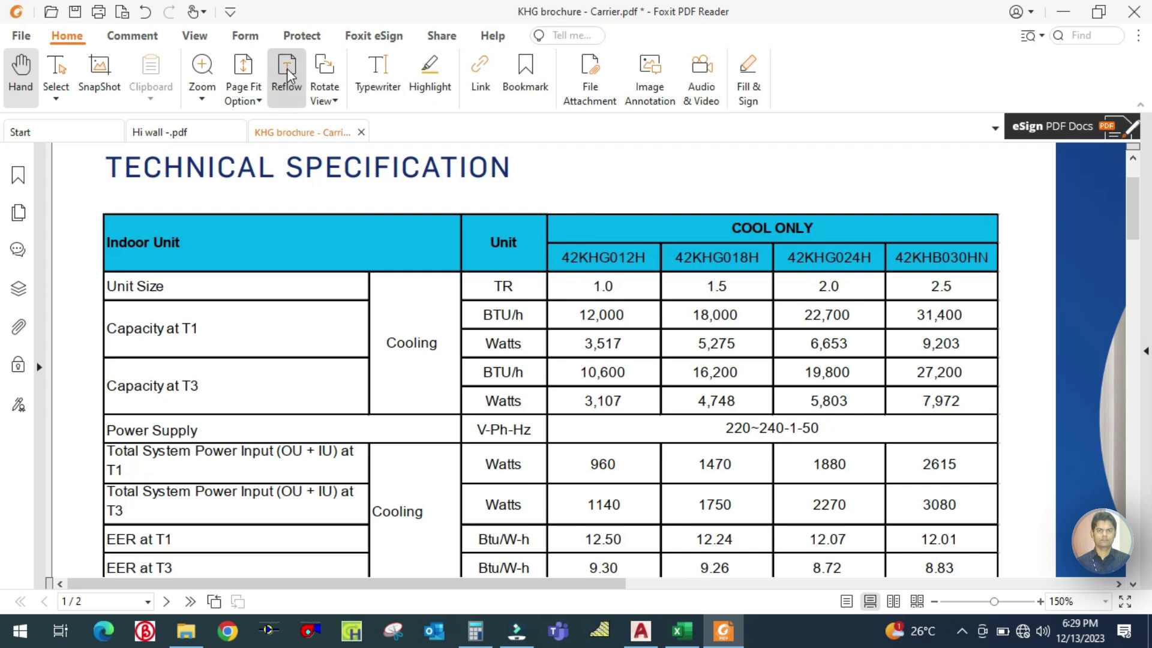
Highlight the 18,000 BTU/h capacity at T1 and its indoor unit model 42KHG018H in the specification table.
{"action": "left_click", "coordinate": [424, 66]}
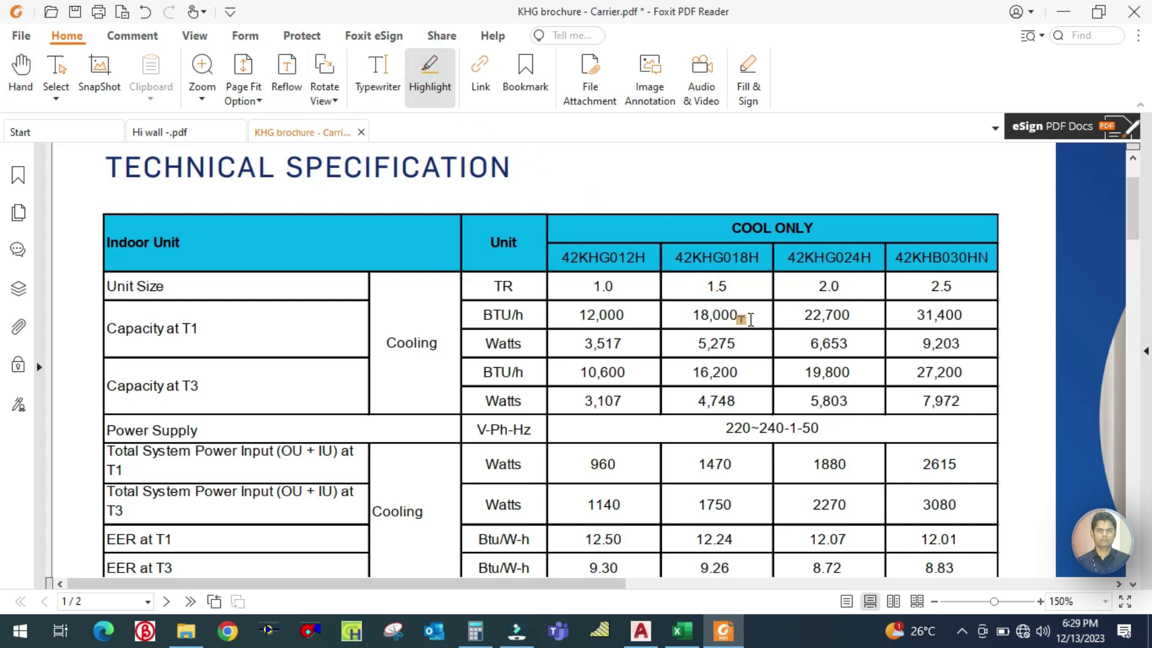
{"action": "left_click_drag", "start_coordinate": [743, 317], "coordinate": [691, 315]}
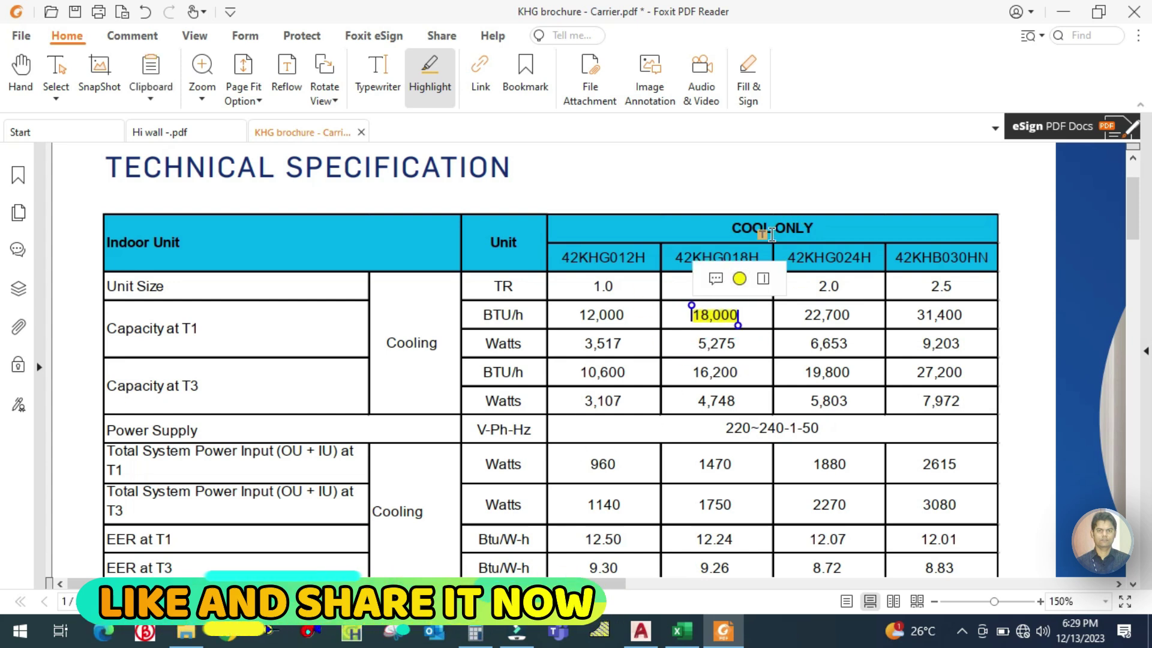
{"action": "left_click_drag", "start_coordinate": [675, 257], "coordinate": [761, 259]}
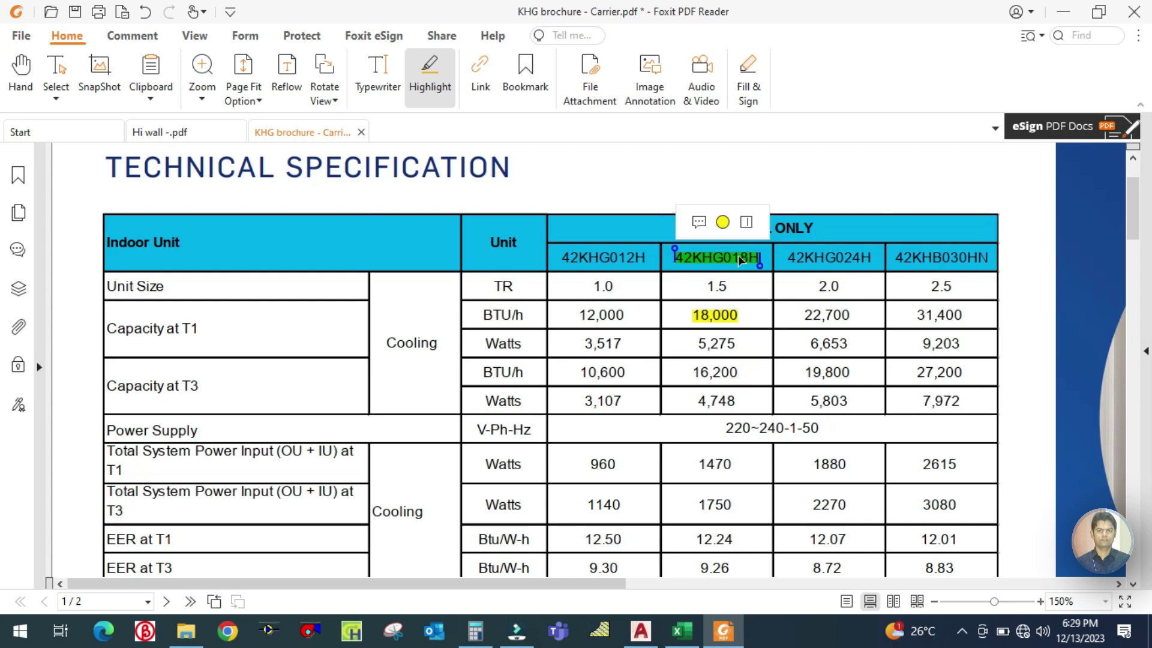
{"action": "left_click", "coordinate": [759, 299]}
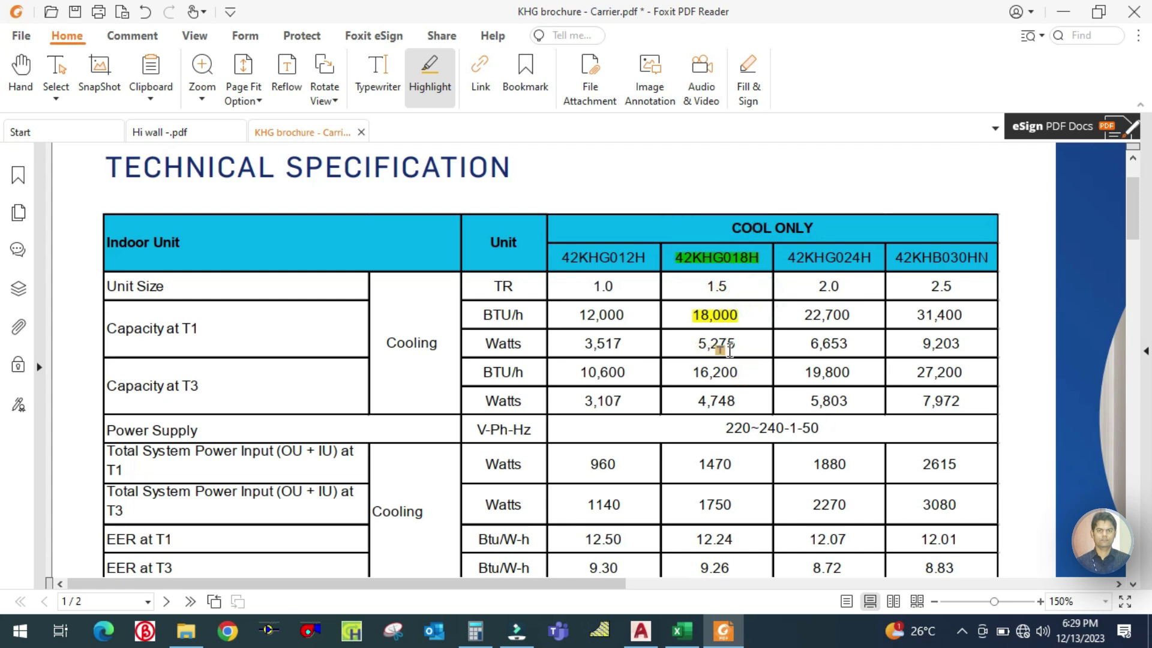
Highlight the matching outdoor unit model 38KHG018H in the brochure's Outdoor Unit section.
{"action": "scroll", "coordinate": [726, 348], "scroll_direction": "down", "scroll_amount": 3}
{"action": "scroll", "coordinate": [725, 350], "scroll_direction": "down", "scroll_amount": 2}
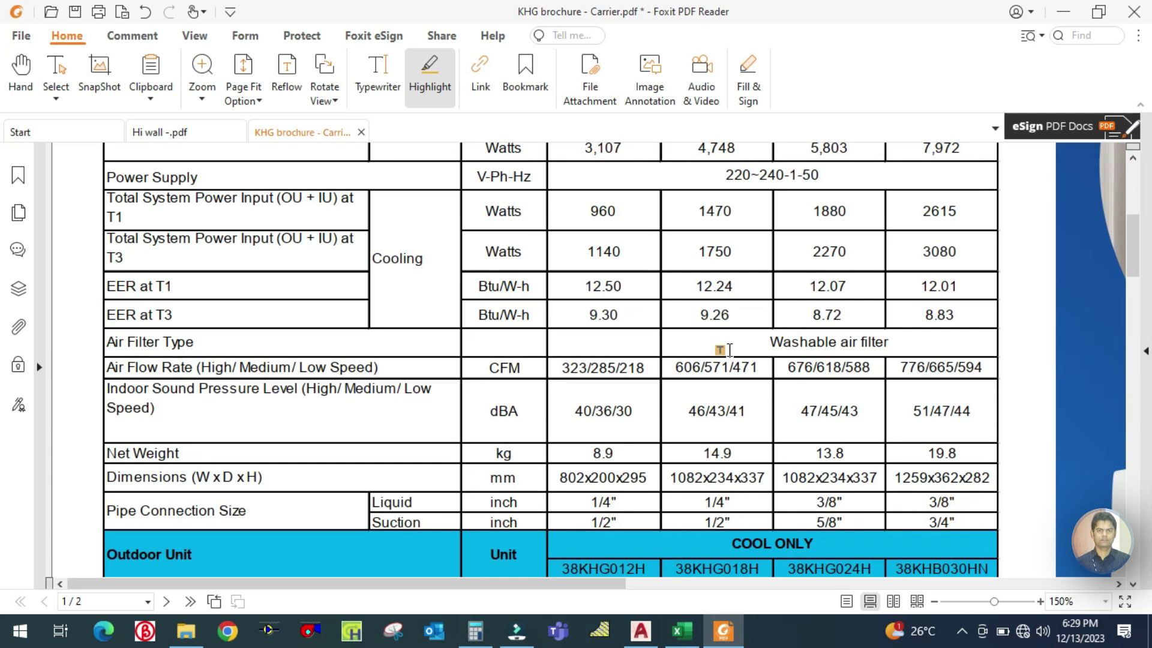
{"action": "scroll", "coordinate": [730, 350], "scroll_direction": "down", "scroll_amount": 4}
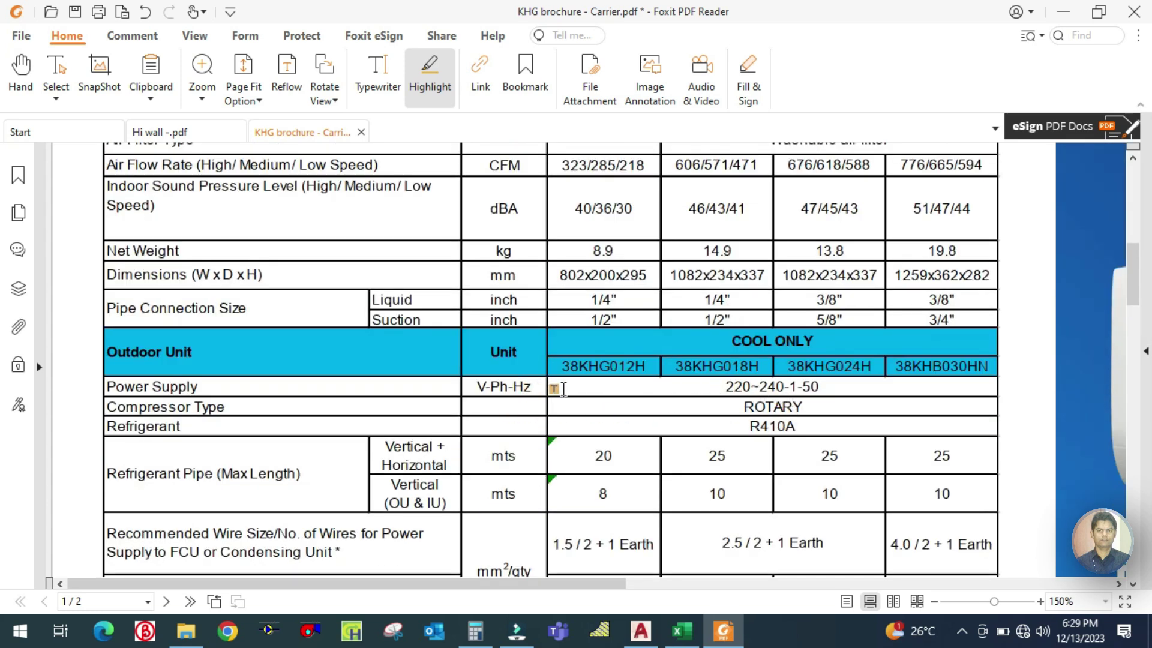
{"action": "left_click_drag", "start_coordinate": [762, 365], "coordinate": [666, 366]}
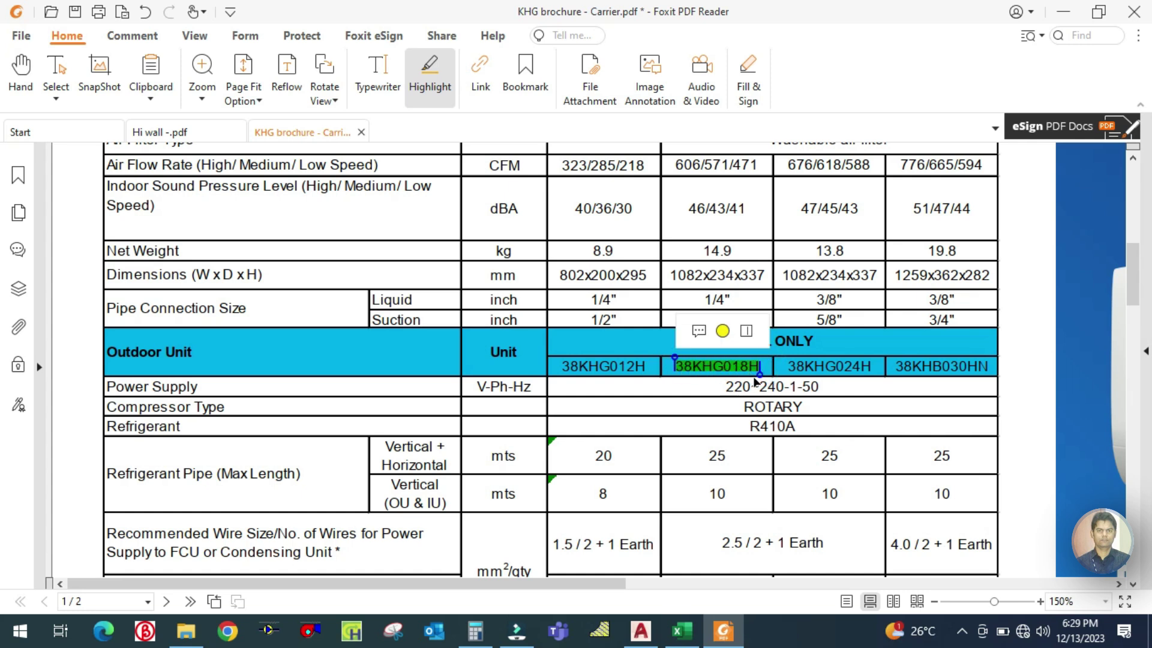
In Excel, start the Filing Room's selected model entry with the brochure's highlighted indoor unit model, 42KHG018H, followed by a slash.
{"action": "scroll", "coordinate": [750, 365], "scroll_direction": "up", "scroll_amount": 3}
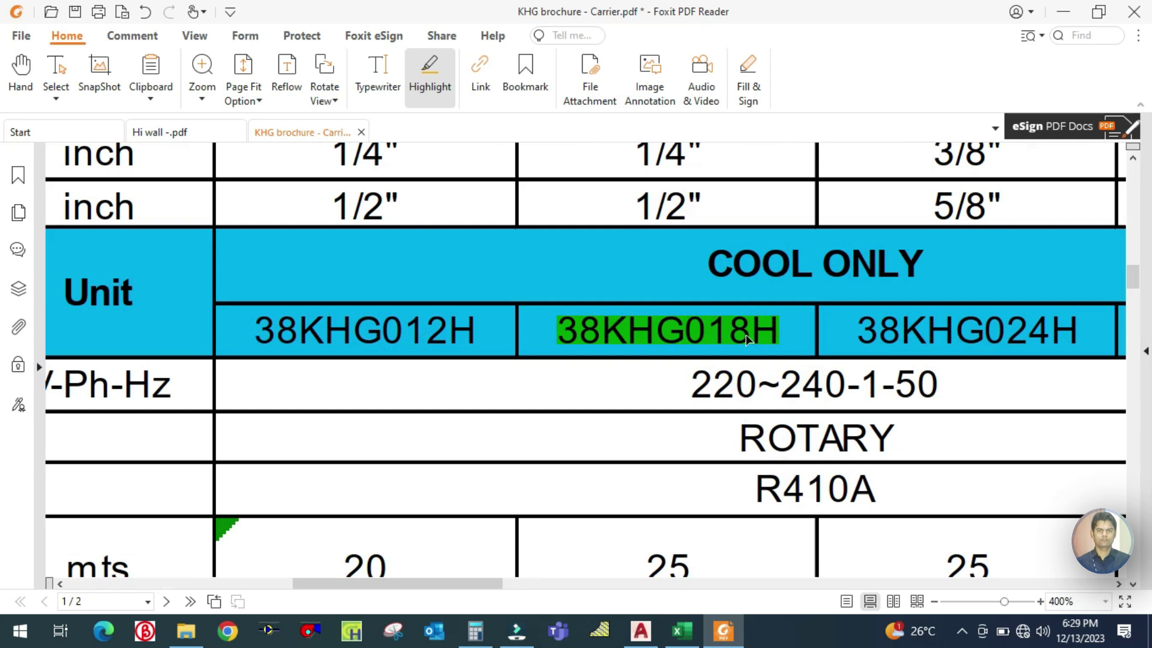
{"action": "scroll", "coordinate": [732, 364], "scroll_direction": "down", "scroll_amount": 3}
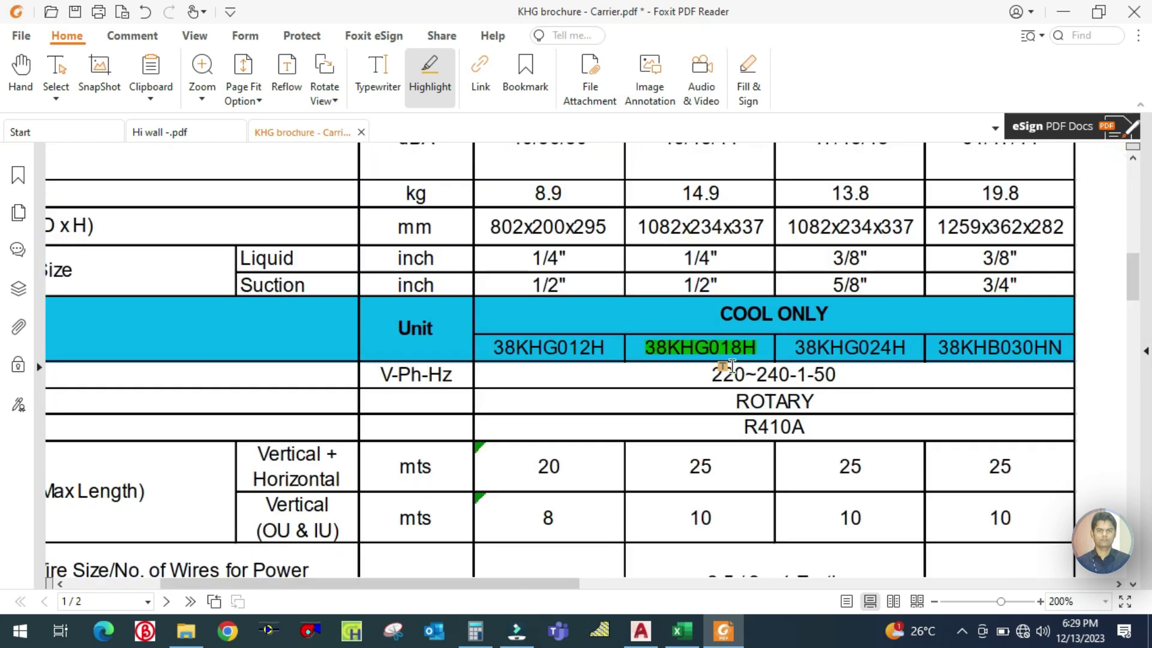
{"action": "scroll", "coordinate": [732, 366], "scroll_direction": "down", "scroll_amount": 1}
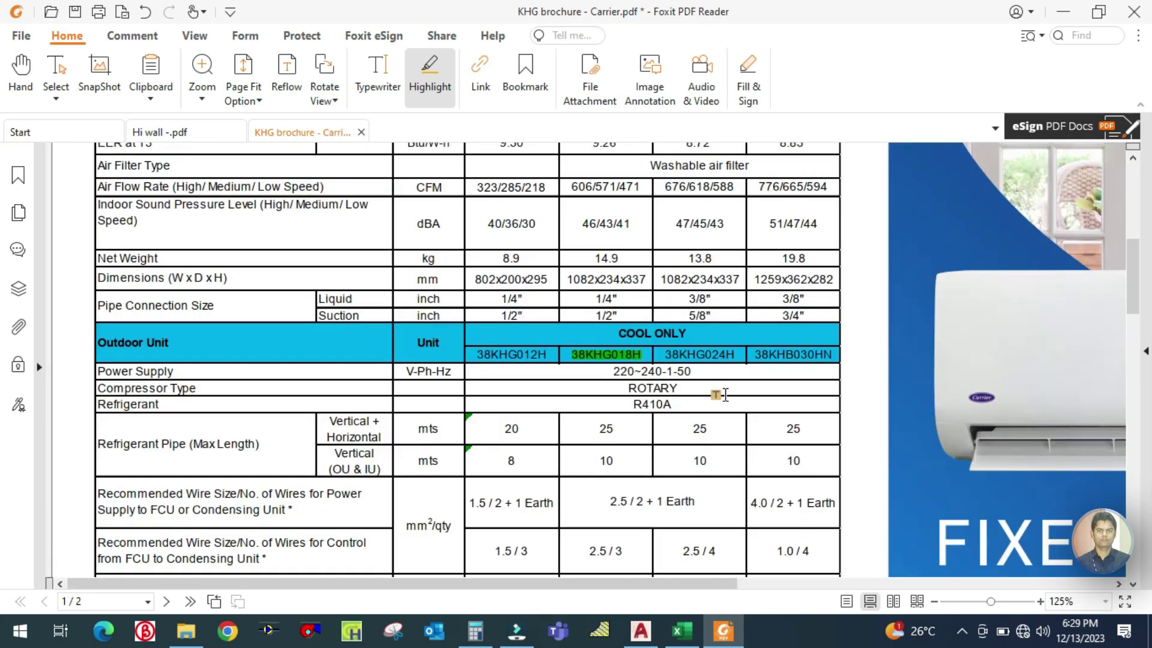
{"action": "scroll", "coordinate": [710, 439], "scroll_direction": "up", "scroll_amount": 3}
{"action": "scroll", "coordinate": [571, 369], "scroll_direction": "up", "scroll_amount": 6}
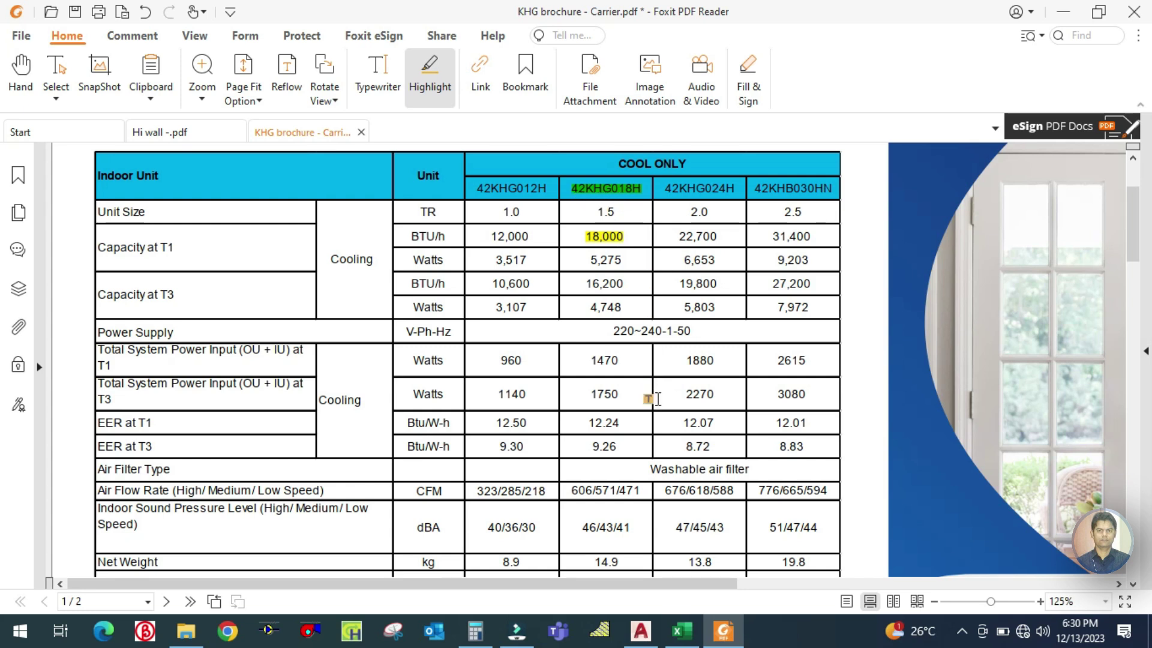
{"action": "left_click", "coordinate": [682, 631]}
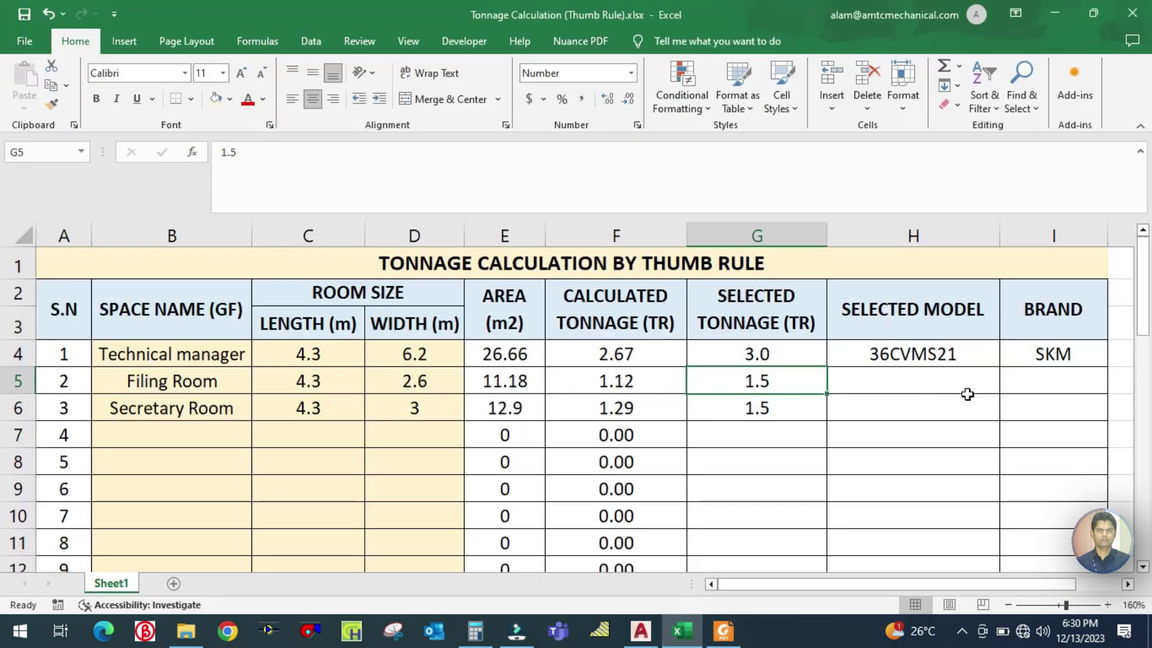
{"action": "left_click", "coordinate": [902, 376]}
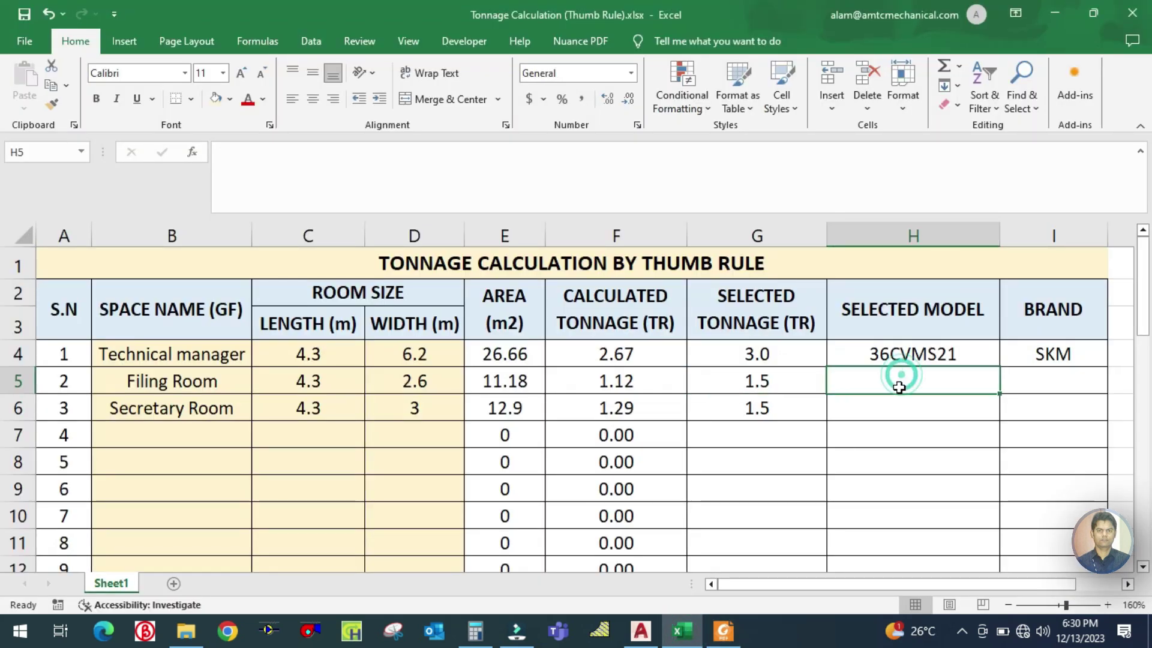
{"action": "left_click", "coordinate": [683, 631]}
{"action": "left_click", "coordinate": [683, 631]}
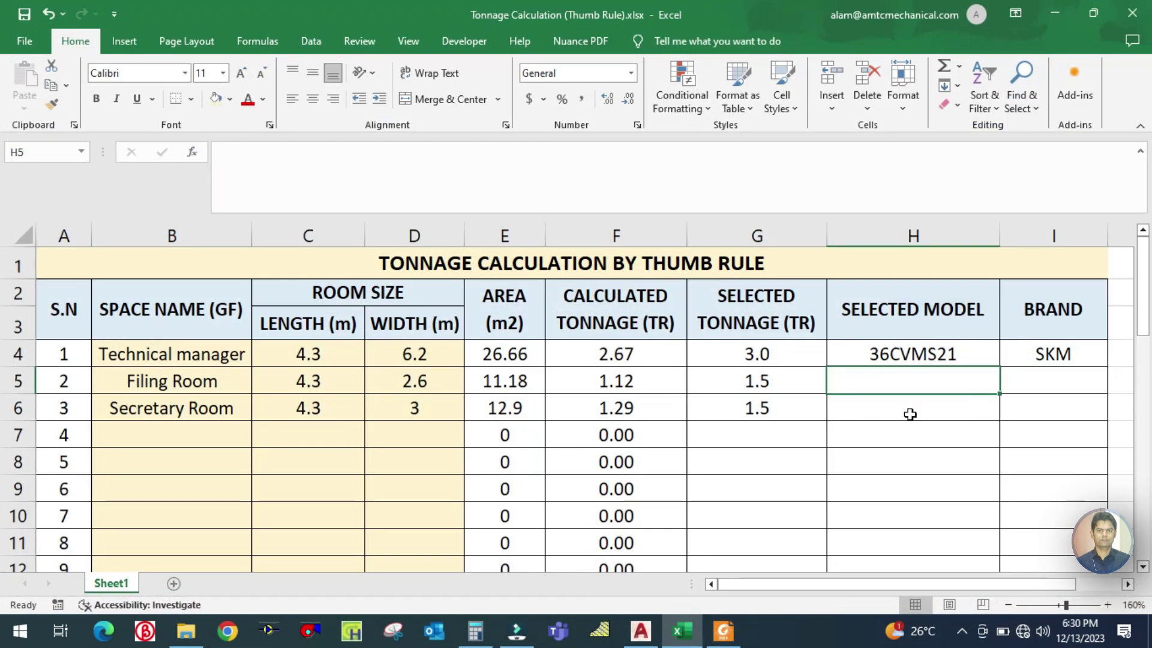
{"action": "type", "text": "42KH"}
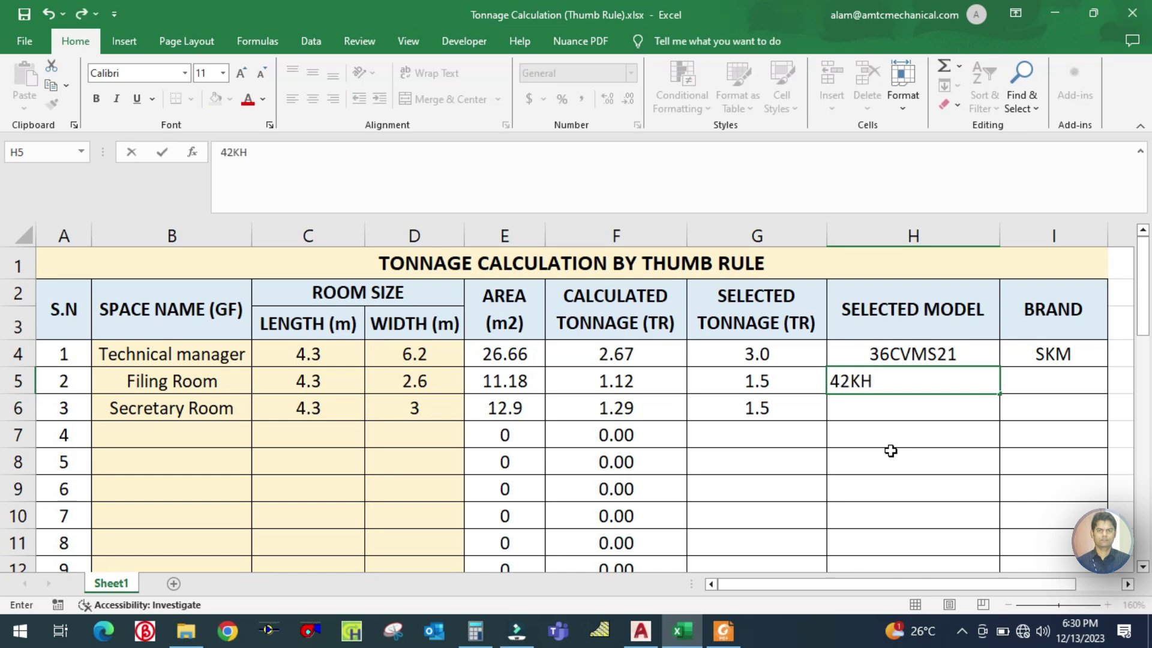
{"action": "left_click", "coordinate": [698, 640]}
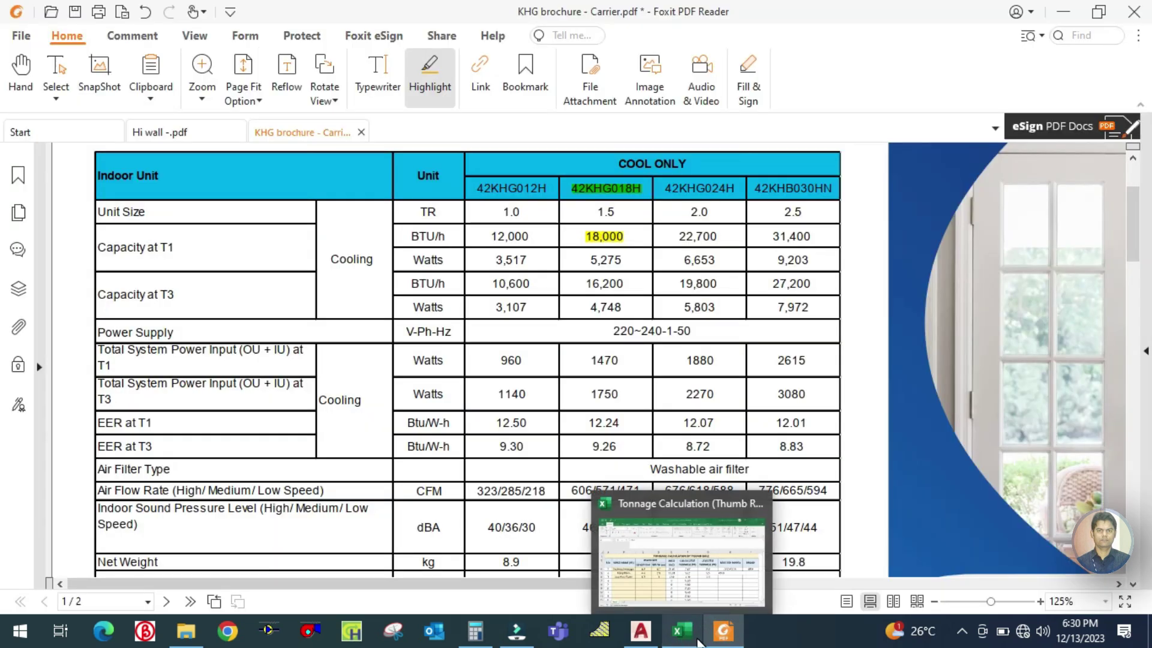
{"action": "left_click", "coordinate": [697, 639]}
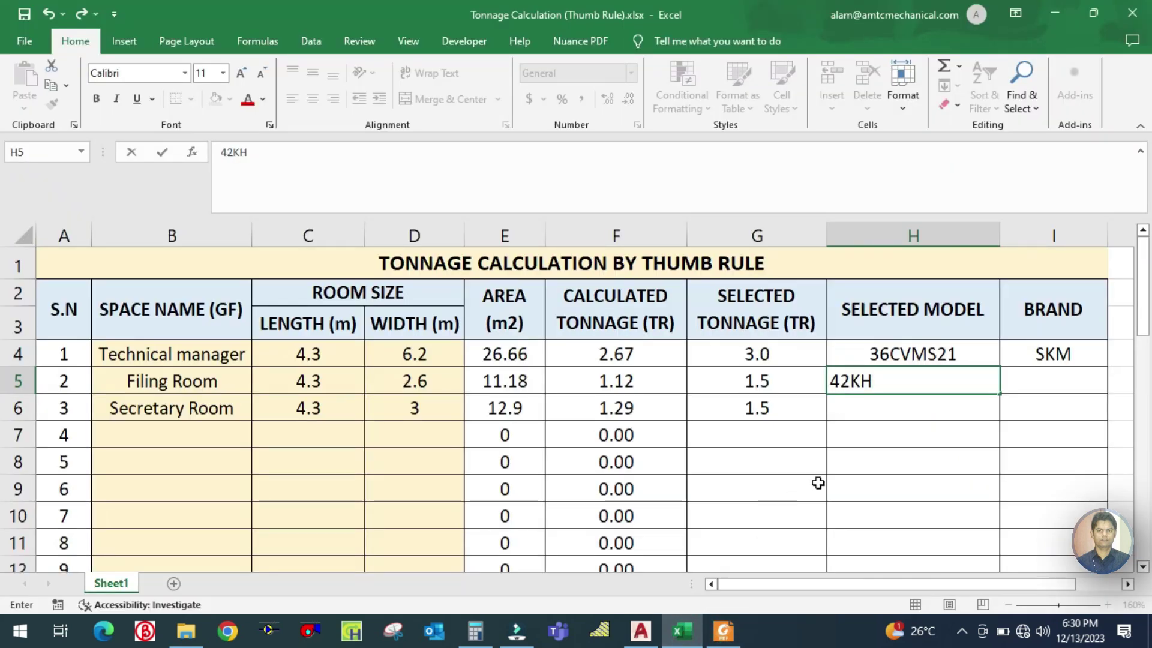
{"action": "type", "text": "KHG018"}
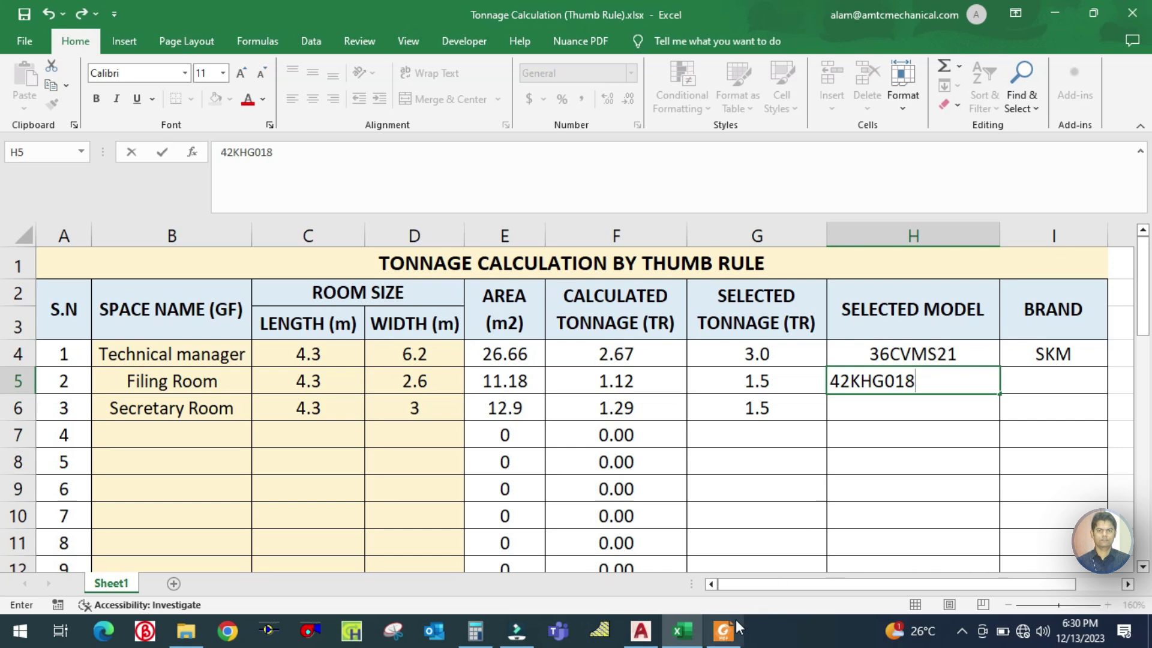
{"action": "left_click", "coordinate": [698, 635]}
{"action": "left_click", "coordinate": [697, 633]}
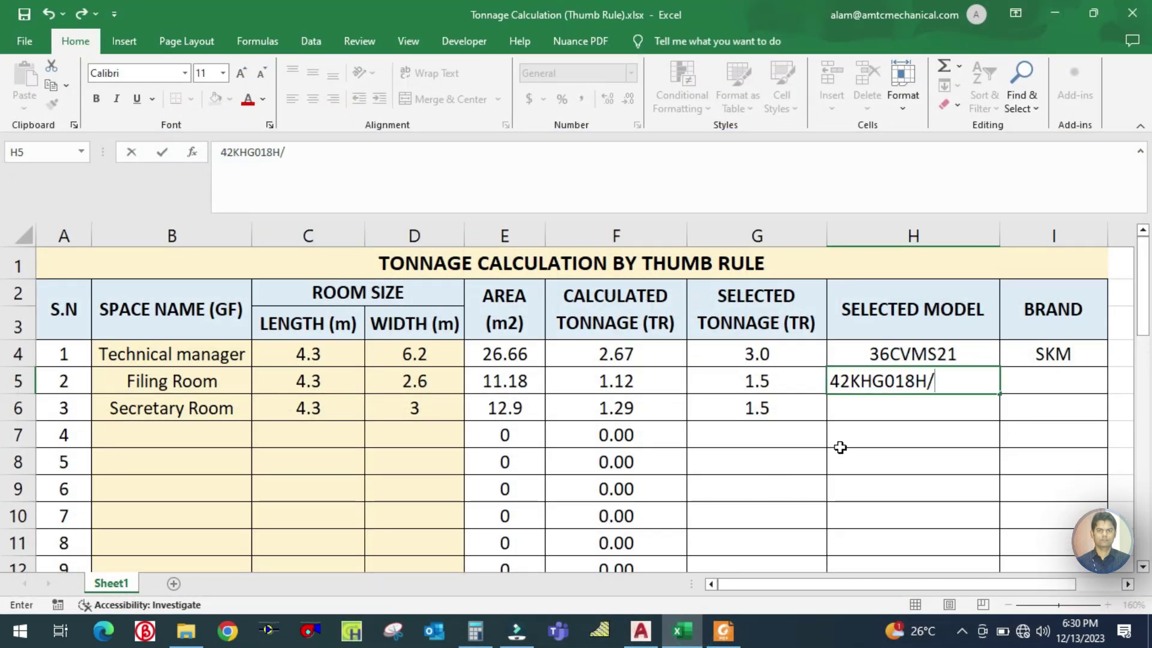
Look up the highlighted outdoor unit in the KHG brochure and complete the Filing Room's model entry in Excel as 42KHG018H/38KHG018H.
{"action": "left_click", "coordinate": [724, 631]}
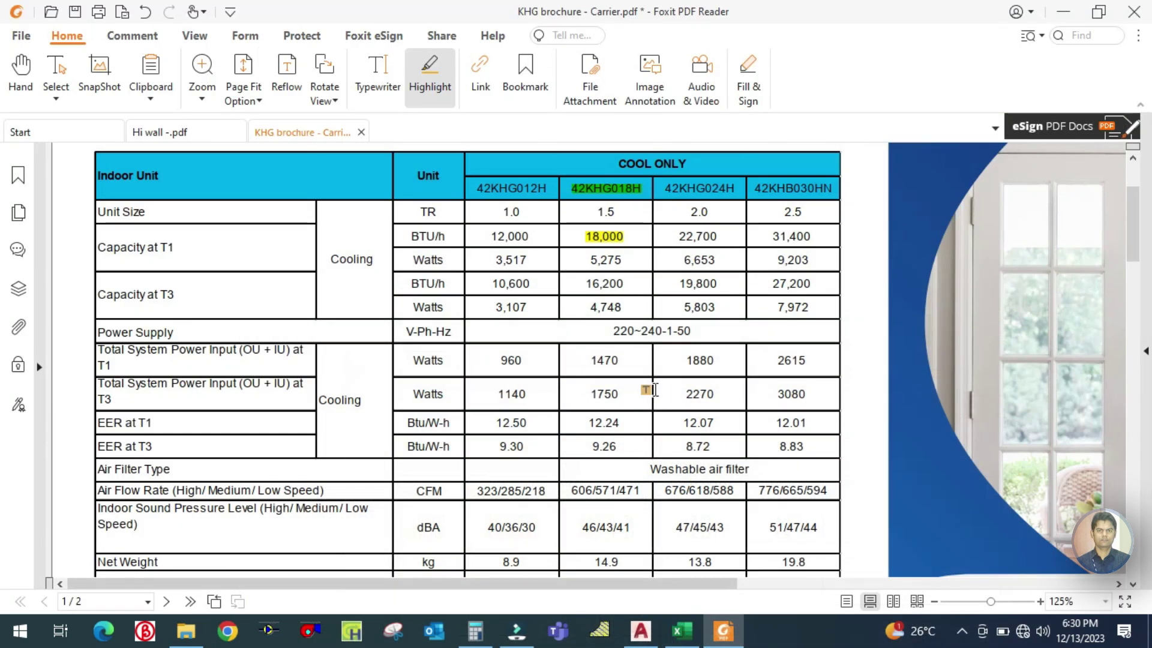
{"action": "scroll", "coordinate": [648, 390], "scroll_direction": "down", "scroll_amount": 3}
{"action": "scroll", "coordinate": [620, 487], "scroll_direction": "down", "scroll_amount": 3}
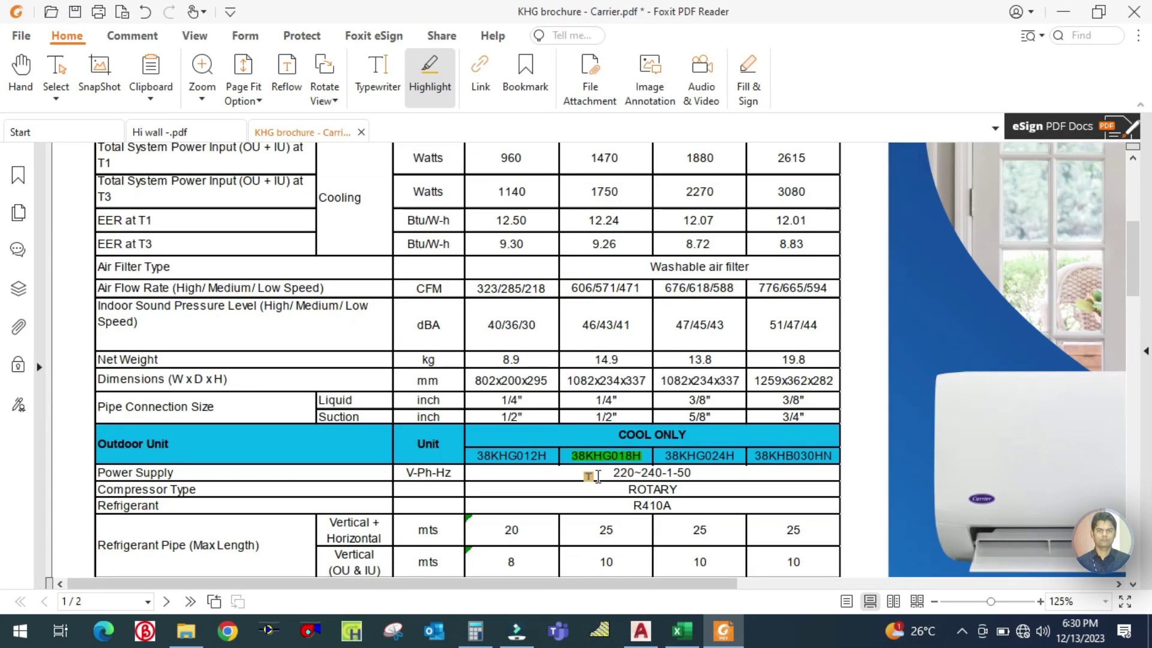
{"action": "left_click", "coordinate": [683, 631]}
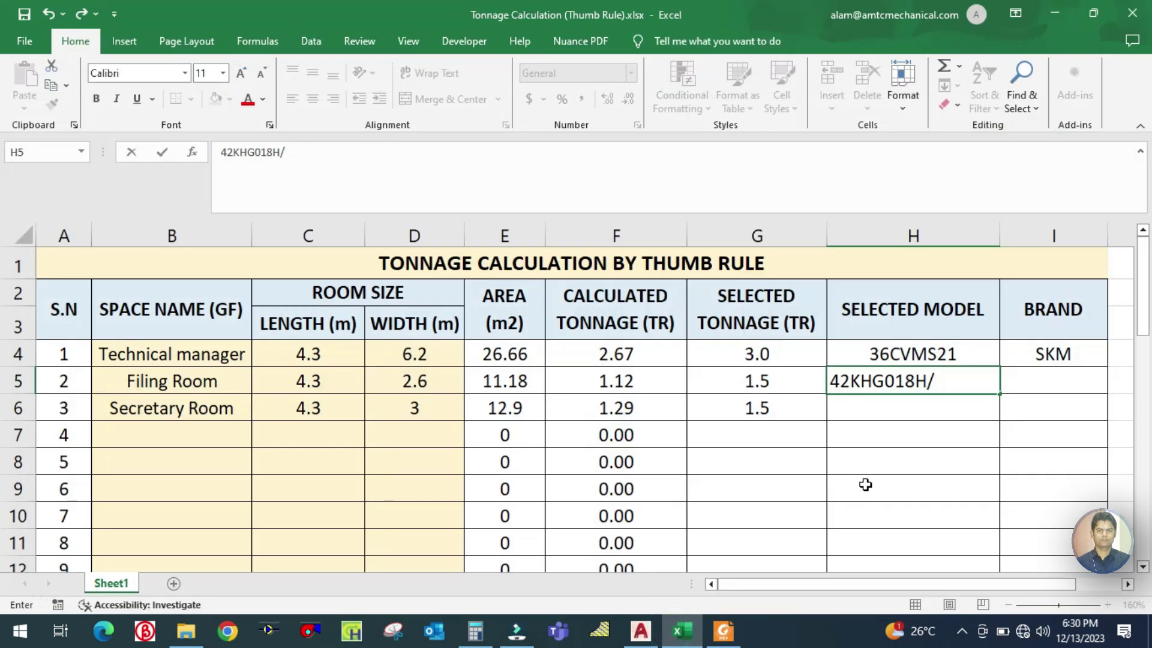
{"action": "type", "text": "8KHG018"}
{"action": "left_click", "coordinate": [699, 637]}
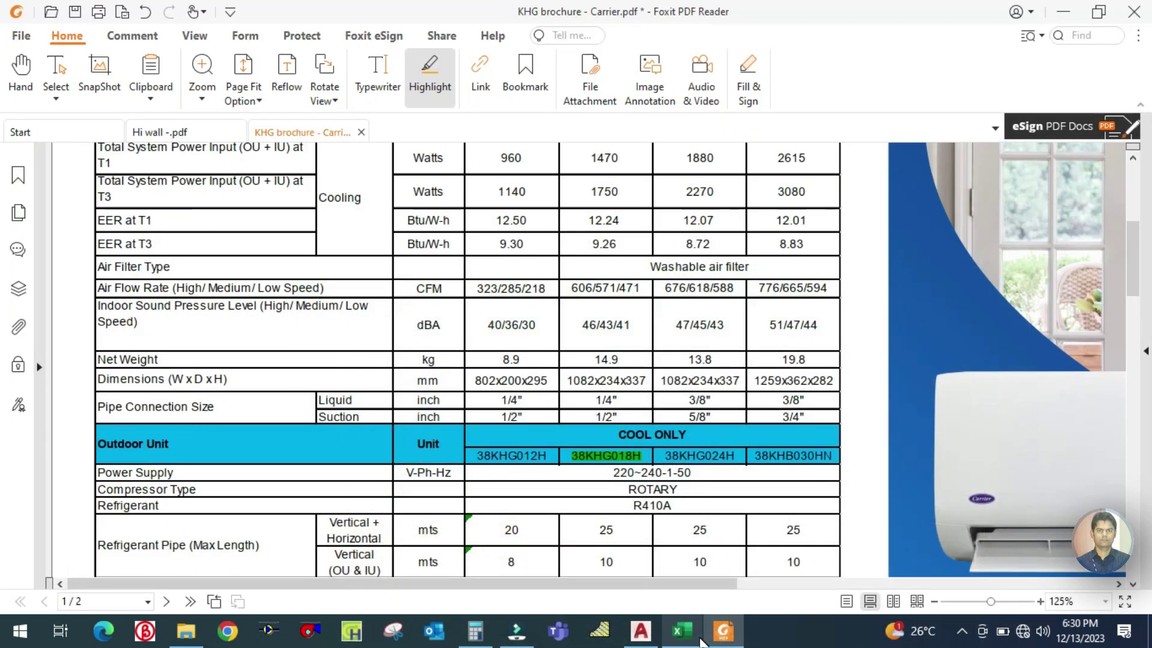
{"action": "left_click", "coordinate": [699, 638]}
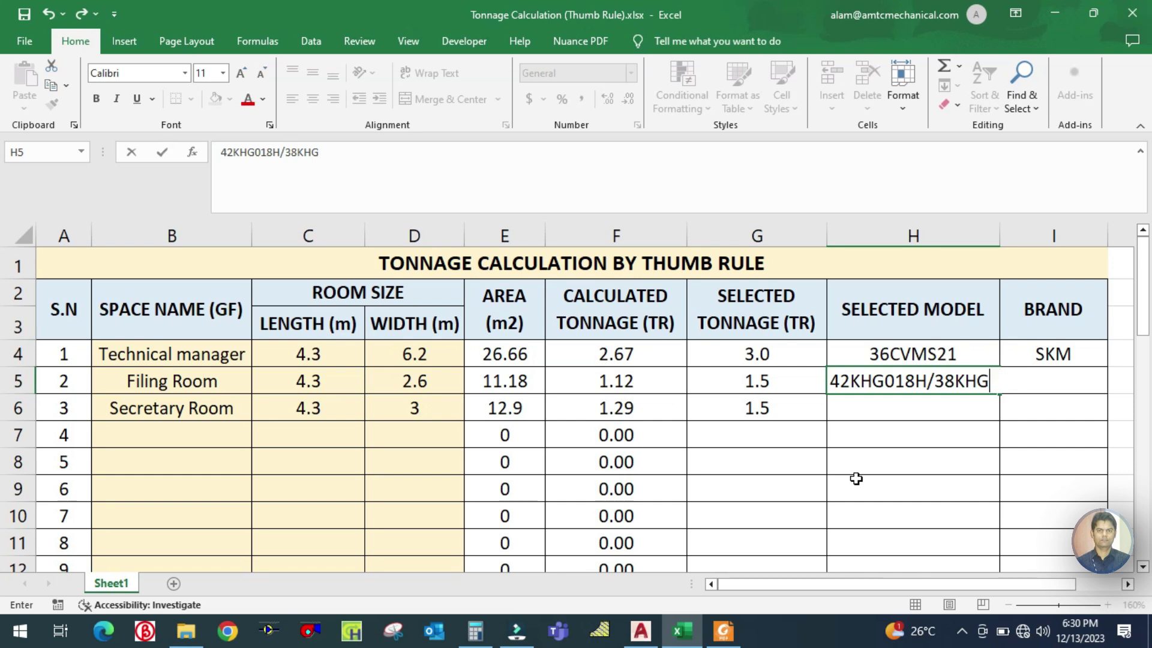
{"action": "type", "text": "8H"}
{"action": "left_click", "coordinate": [894, 481]}
Widen the Selected Model column to fit its full text and slightly narrow the Selected Tonnage, Area and S.N columns.
{"action": "left_click_drag", "start_coordinate": [826, 244], "coordinate": [819, 245]}
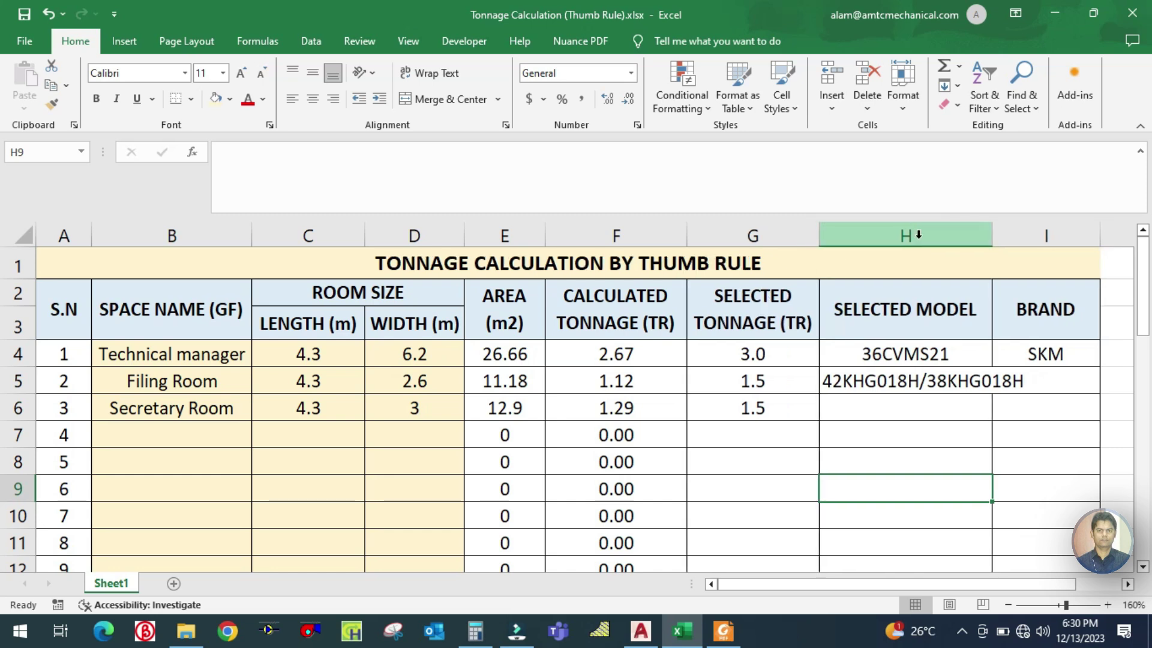
{"action": "left_click_drag", "start_coordinate": [992, 235], "coordinate": [1031, 247]}
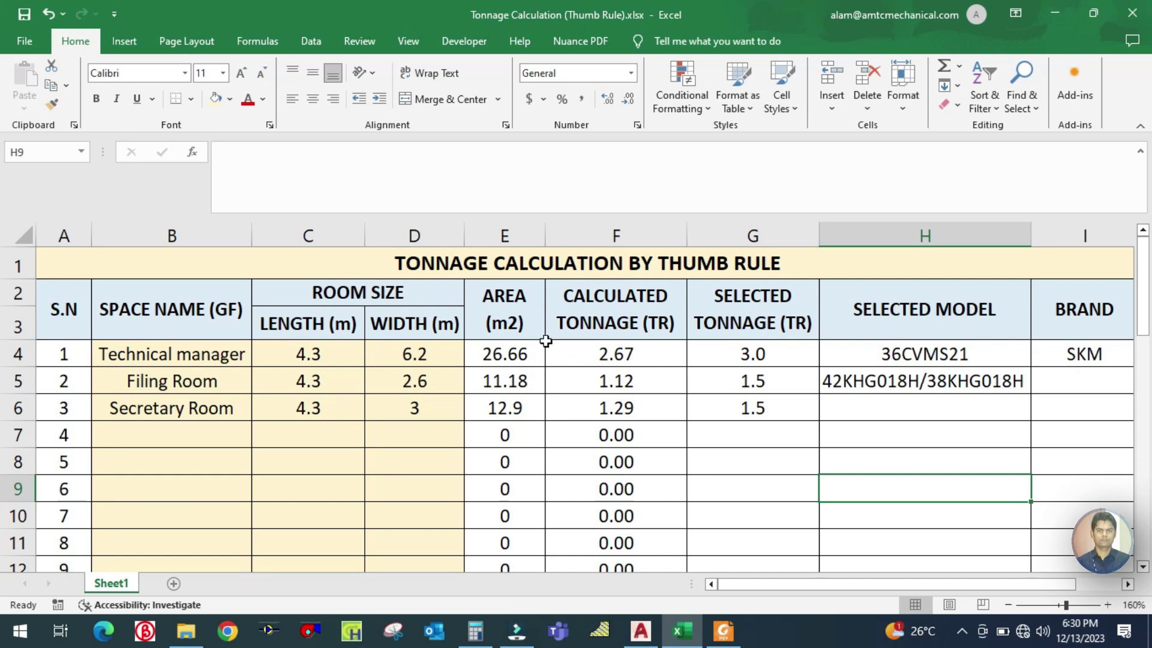
{"action": "left_click_drag", "start_coordinate": [549, 229], "coordinate": [536, 231]}
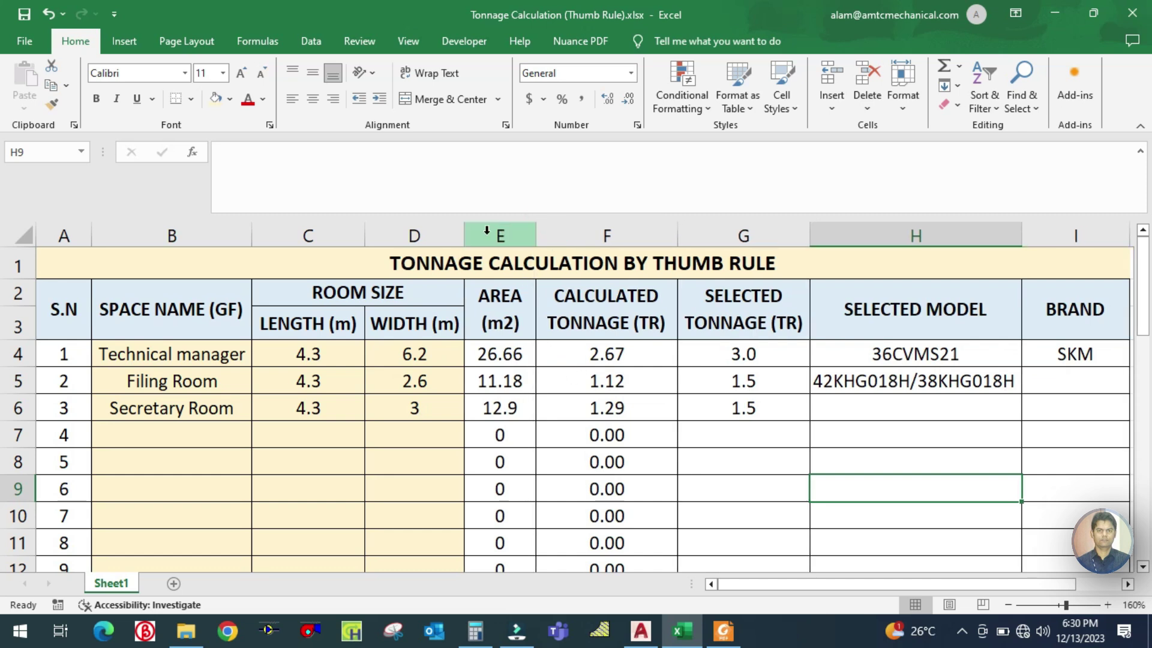
{"action": "left_click_drag", "start_coordinate": [94, 237], "coordinate": [86, 236]}
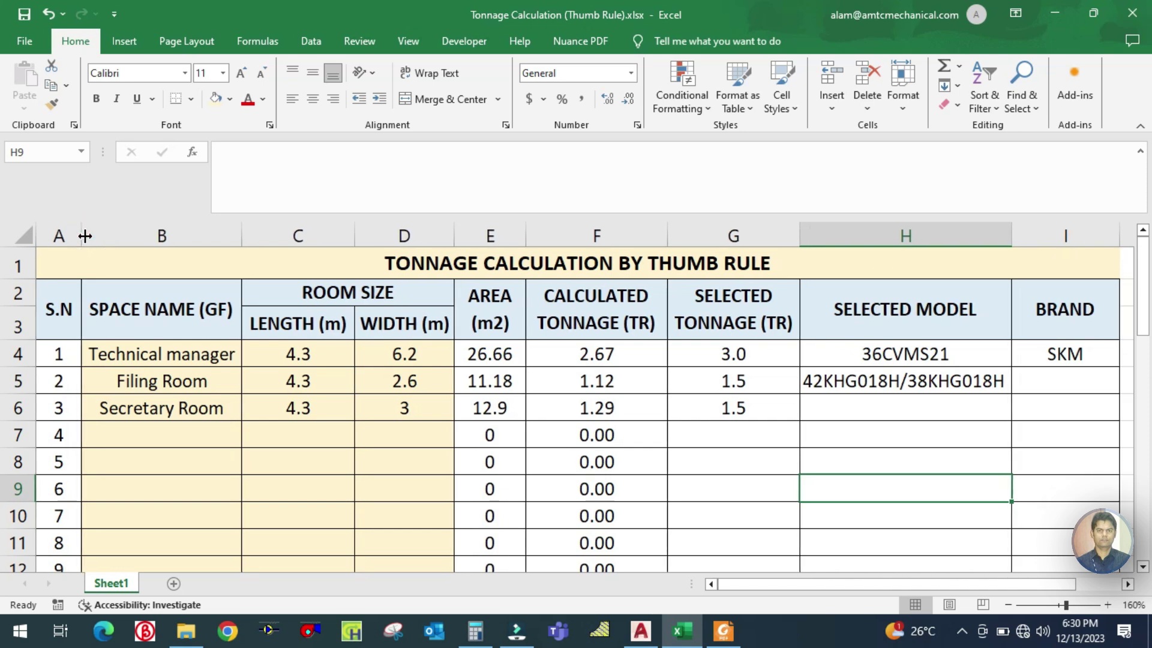
Enter CARRIER as the Filing Room's brand and centre it in its cell.
{"action": "left_click", "coordinate": [1080, 381]}
{"action": "type", "text": "CARRIER"}
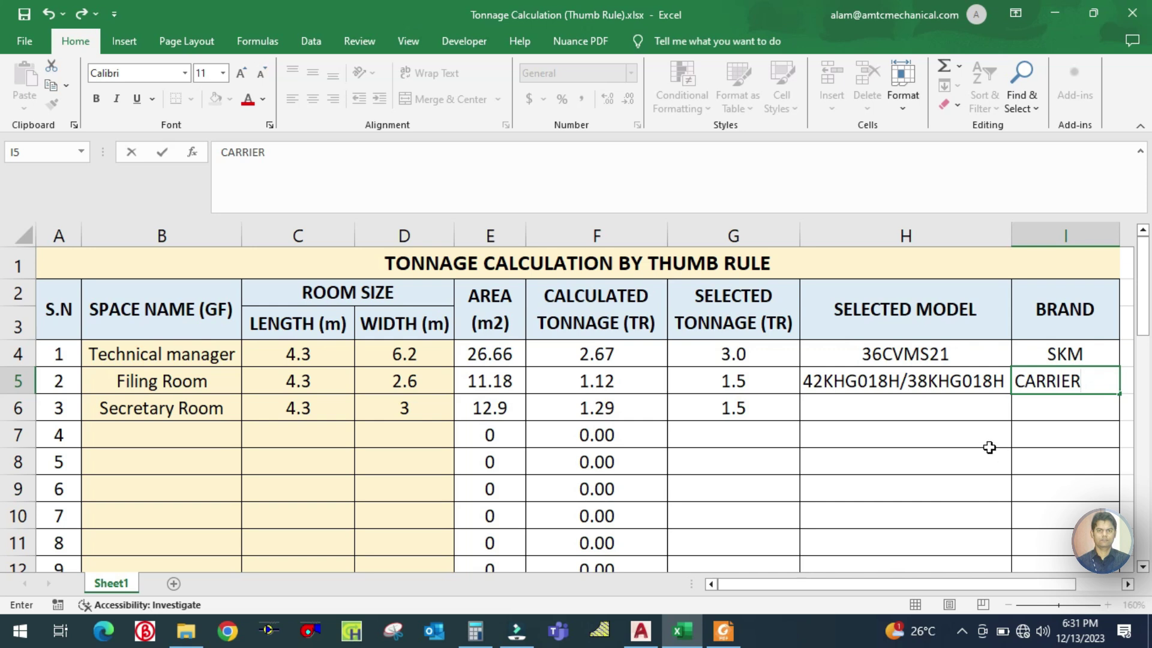
{"action": "left_click", "coordinate": [984, 445]}
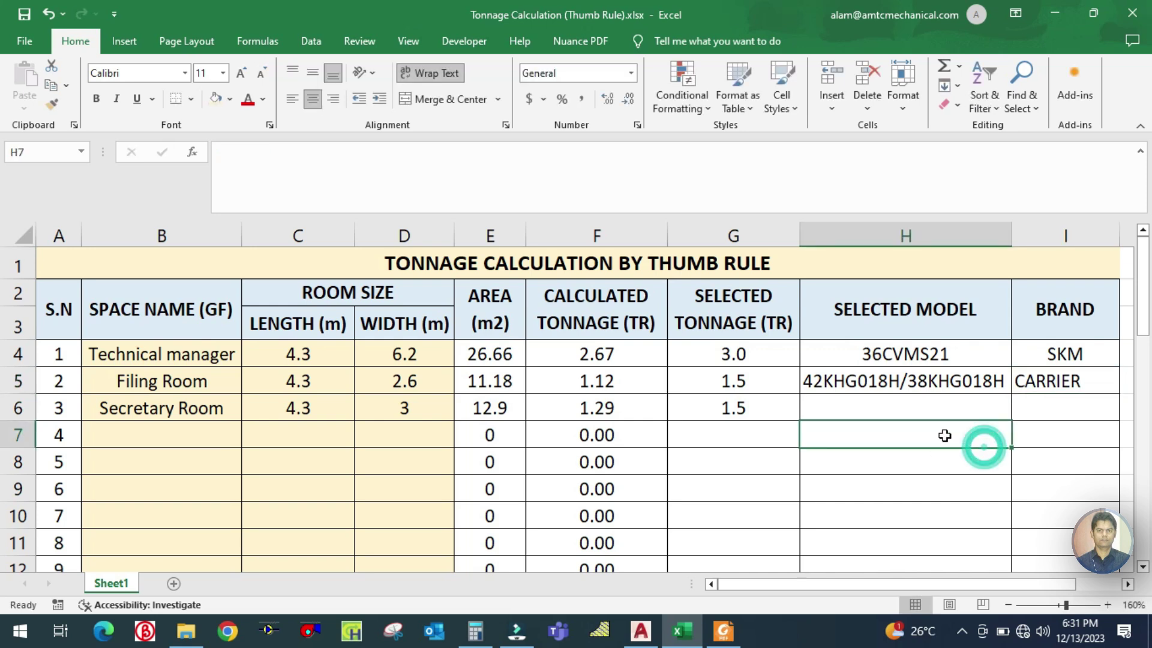
{"action": "left_click", "coordinate": [1055, 381]}
{"action": "left_click", "coordinate": [312, 98]}
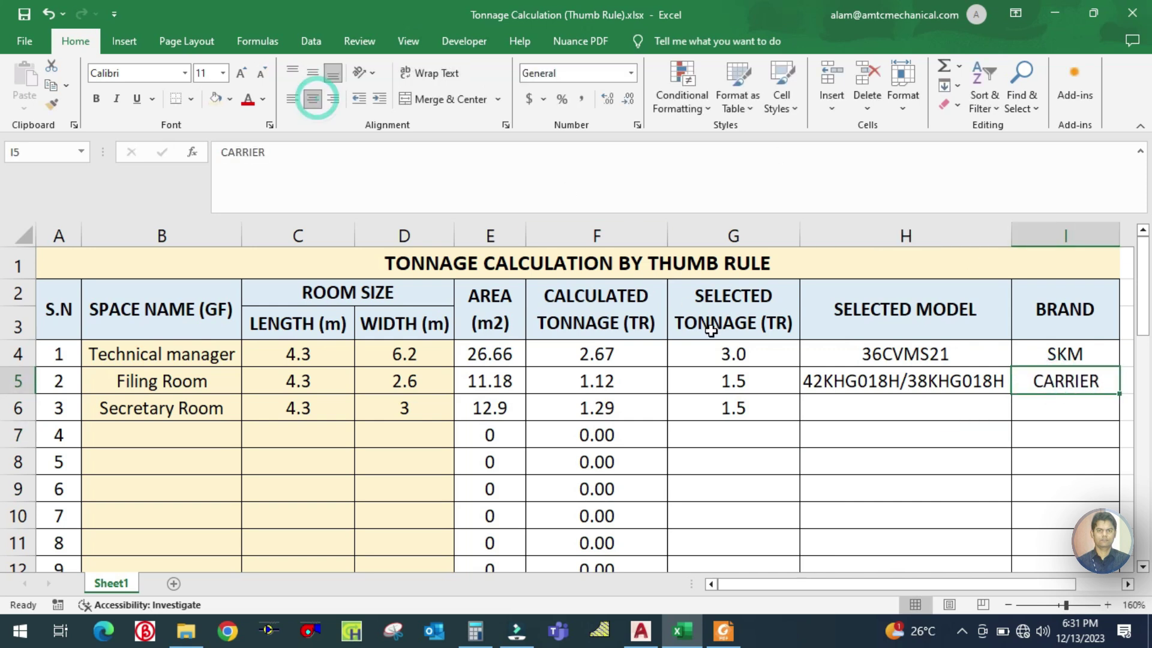
Fill the Filing Room's selected model and brand down to the Secretary Room, which has the same selected tonnage.
{"action": "left_click", "coordinate": [950, 459]}
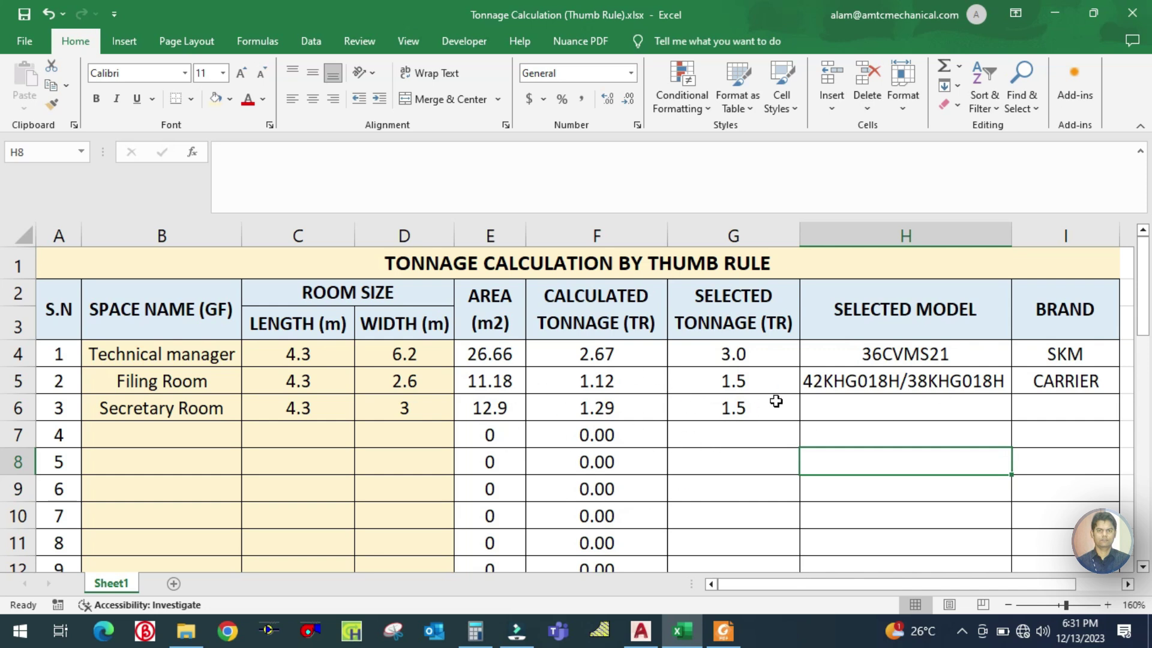
{"action": "left_click", "coordinate": [856, 386]}
{"action": "left_click", "coordinate": [747, 426]}
{"action": "left_click", "coordinate": [743, 408]}
{"action": "left_click", "coordinate": [728, 459]}
{"action": "left_click", "coordinate": [738, 410]}
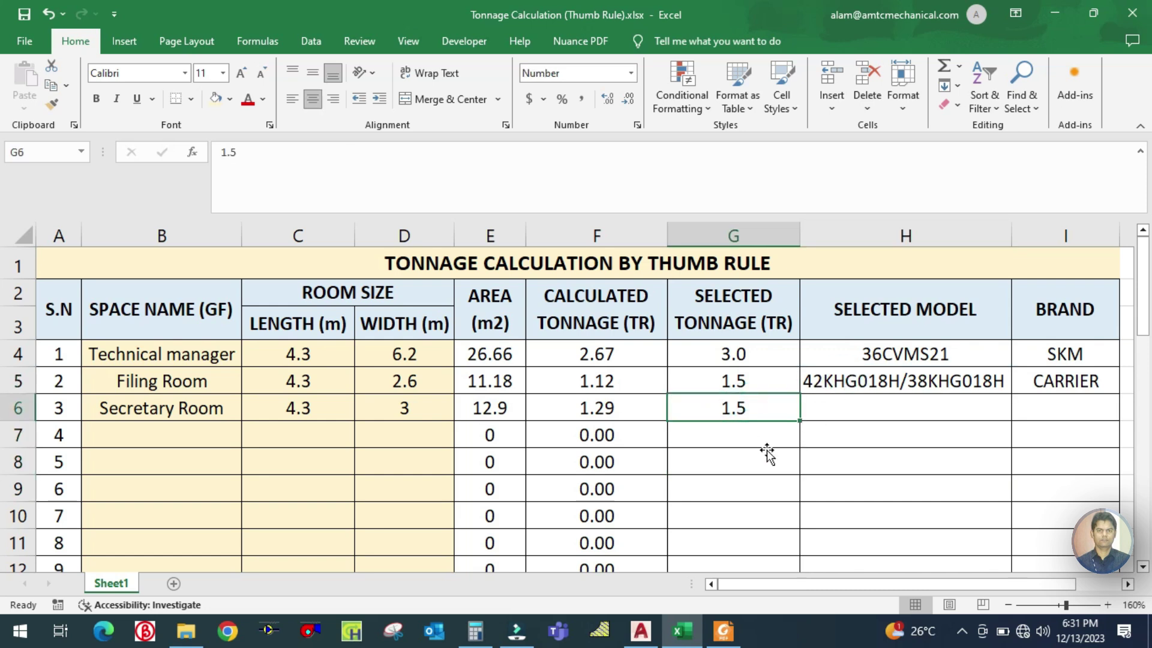
{"action": "left_click_drag", "start_coordinate": [858, 384], "coordinate": [730, 400]}
{"action": "key", "text": "ctrl+d"}
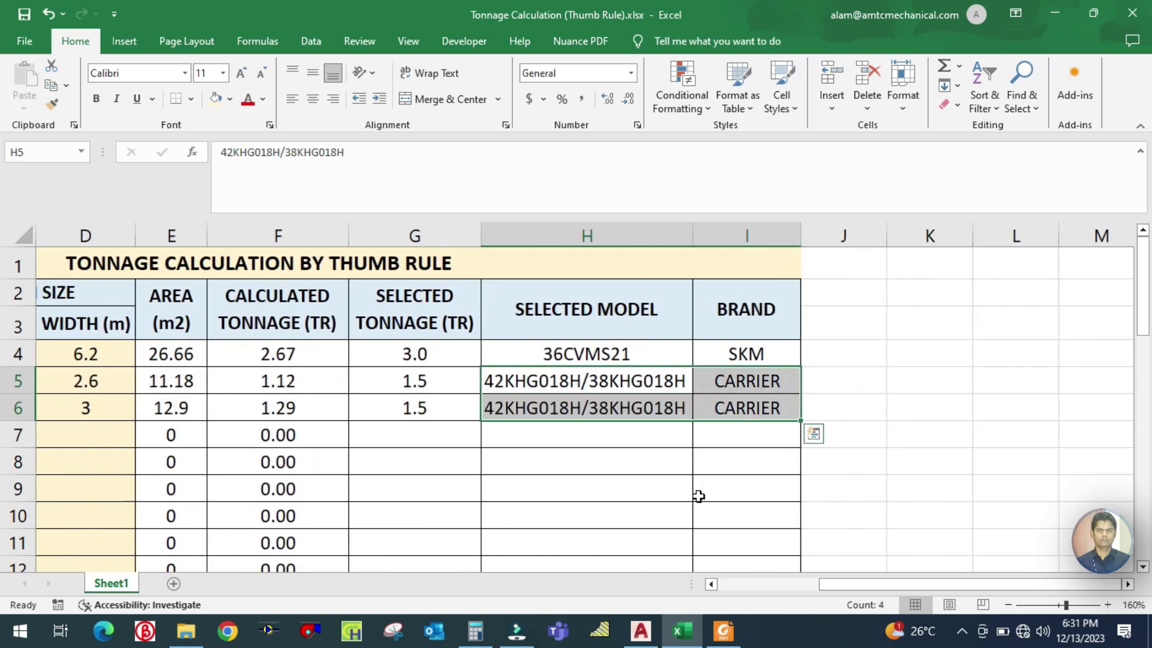
Slightly increase the height of row 2 in the table header.
{"action": "left_click", "coordinate": [700, 491]}
{"action": "left_click_drag", "start_coordinate": [841, 584], "coordinate": [740, 583]}
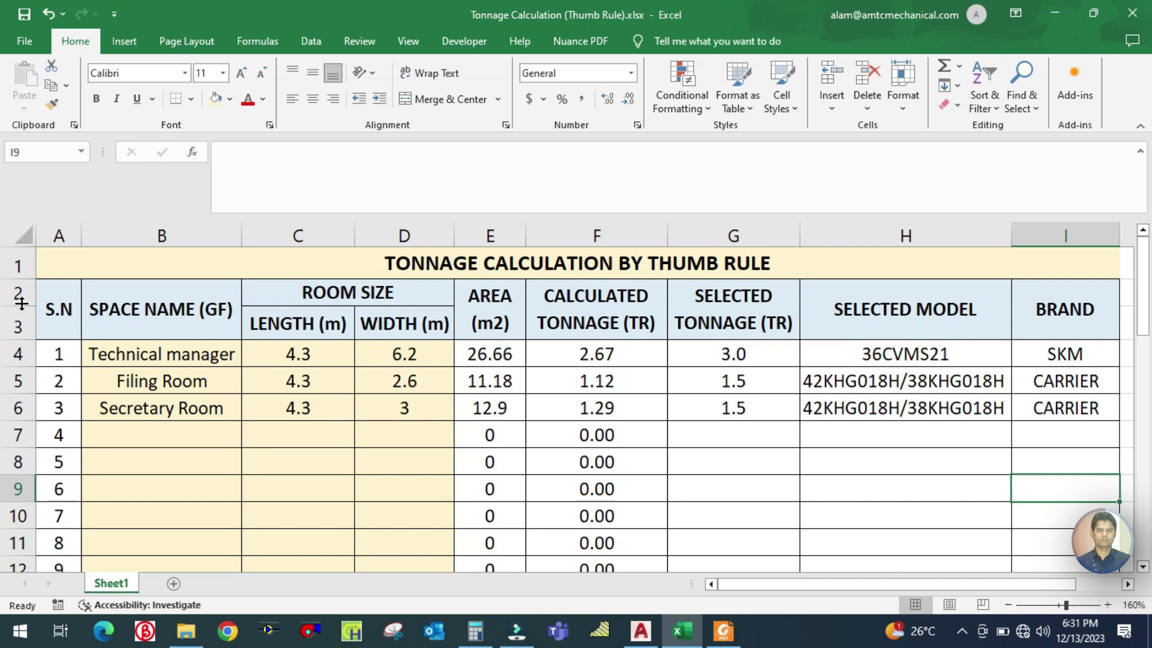
{"action": "left_click_drag", "start_coordinate": [22, 308], "coordinate": [25, 315]}
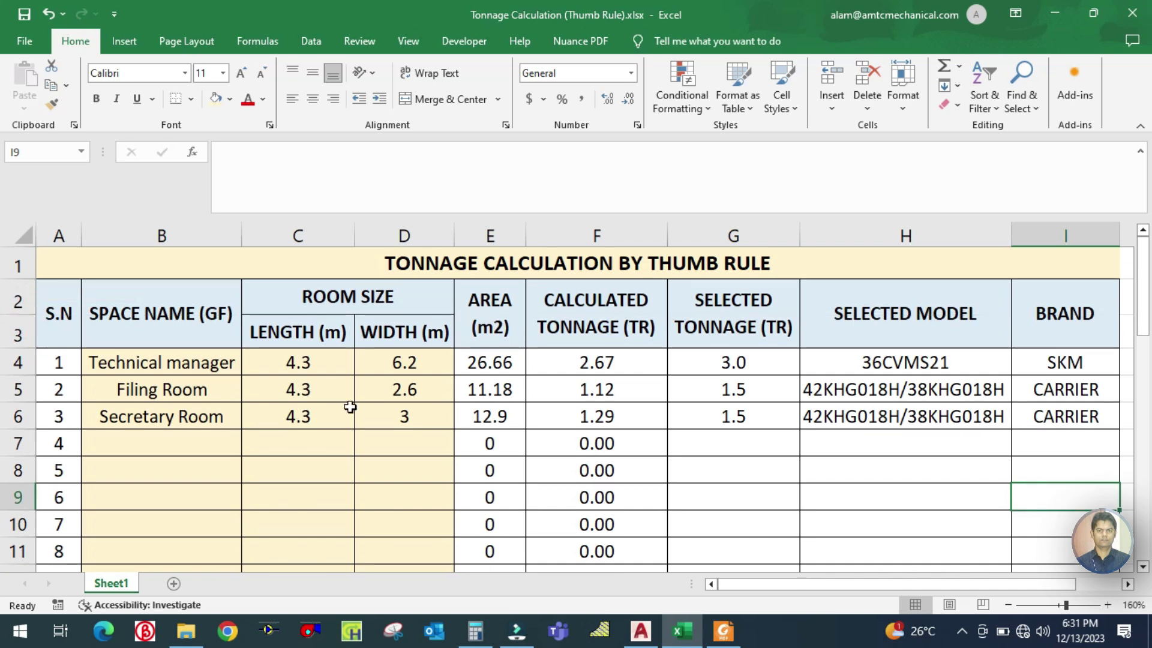